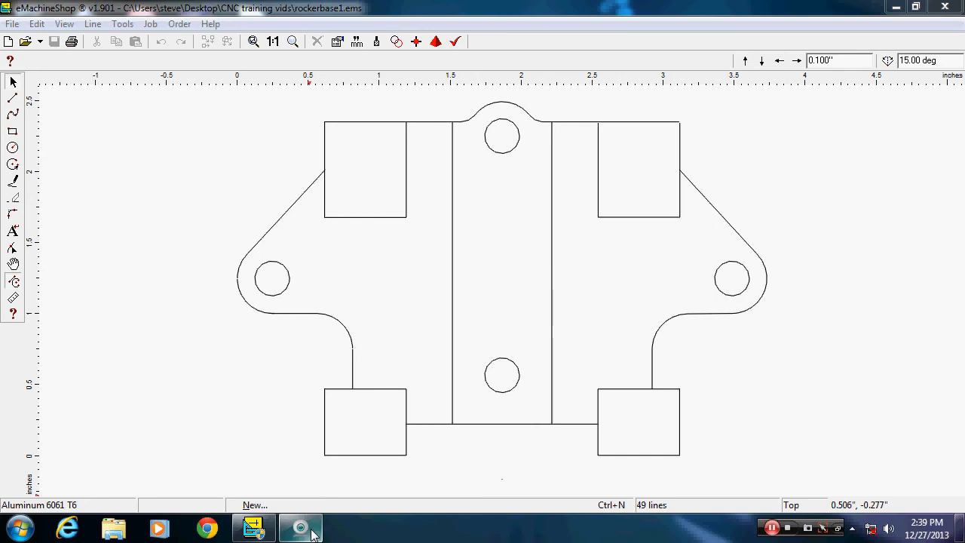
# Step: Switch to the webcam software to view the physical part, and return to the rocker base drawing
pyautogui.click(311, 532)
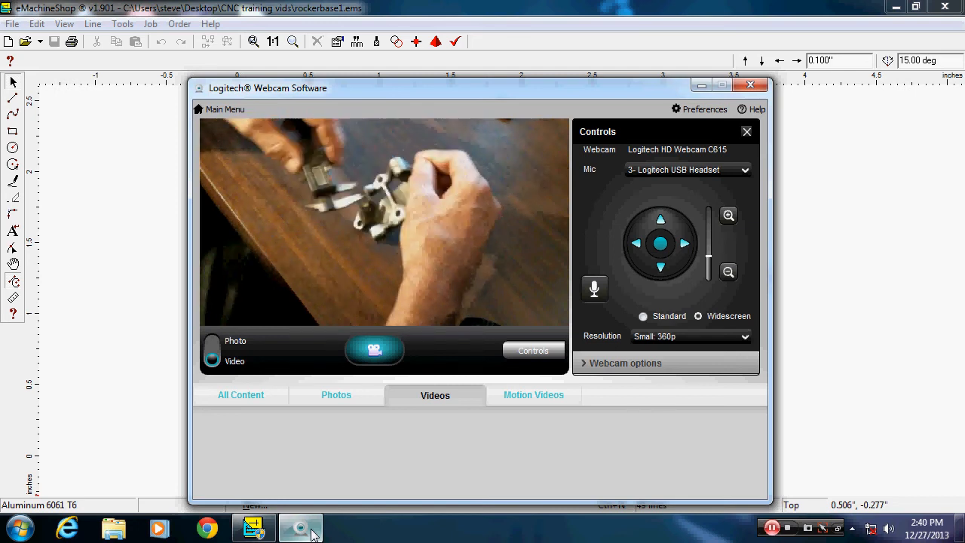
pyautogui.click(837, 275)
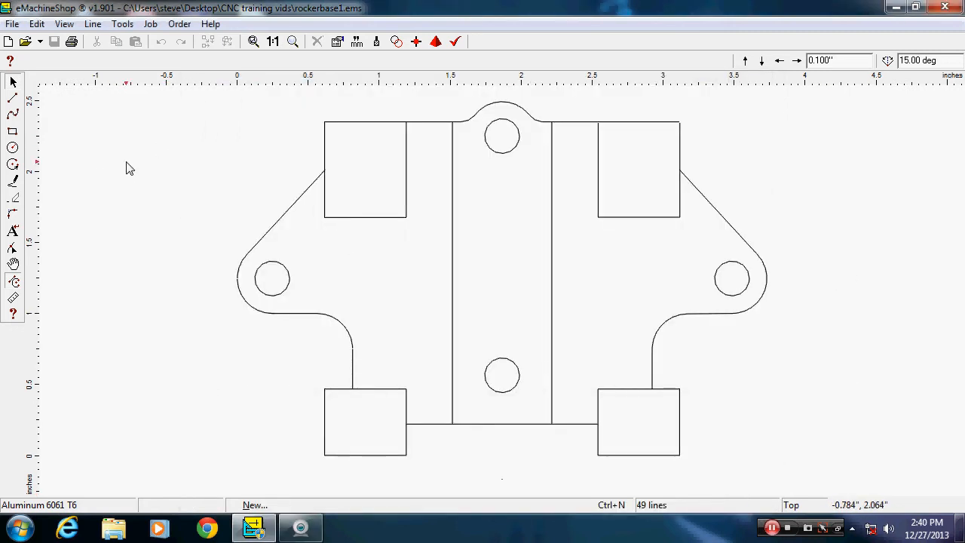
# Step: Draw a rectangle about 0.378" by 0.273" starting at the top-right corner of the upper-left block
pyautogui.click(12, 132)
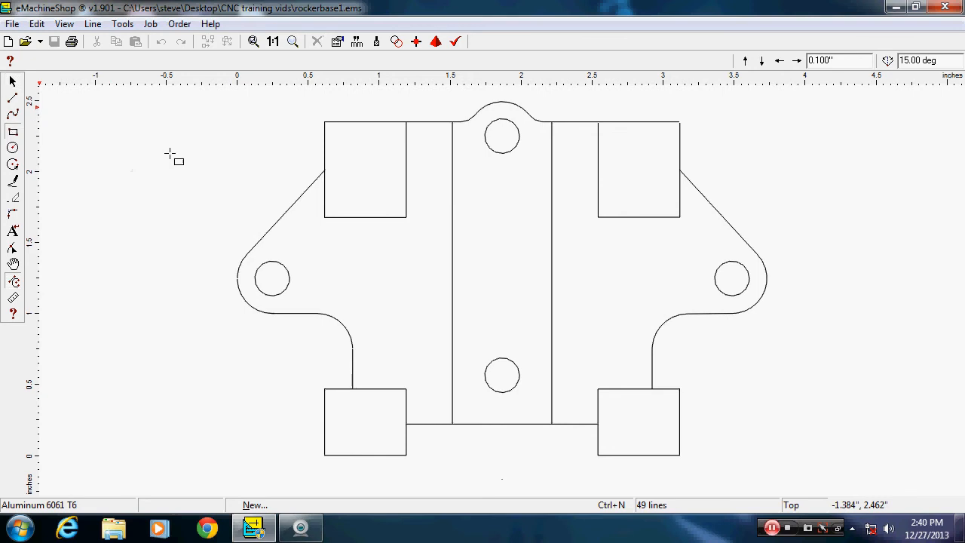
pyautogui.click(405, 123)
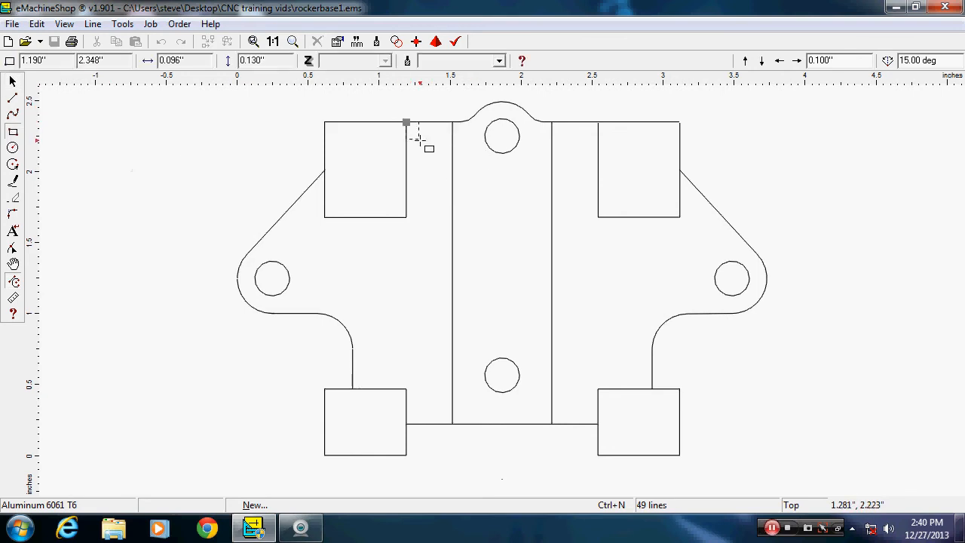
pyautogui.click(460, 160)
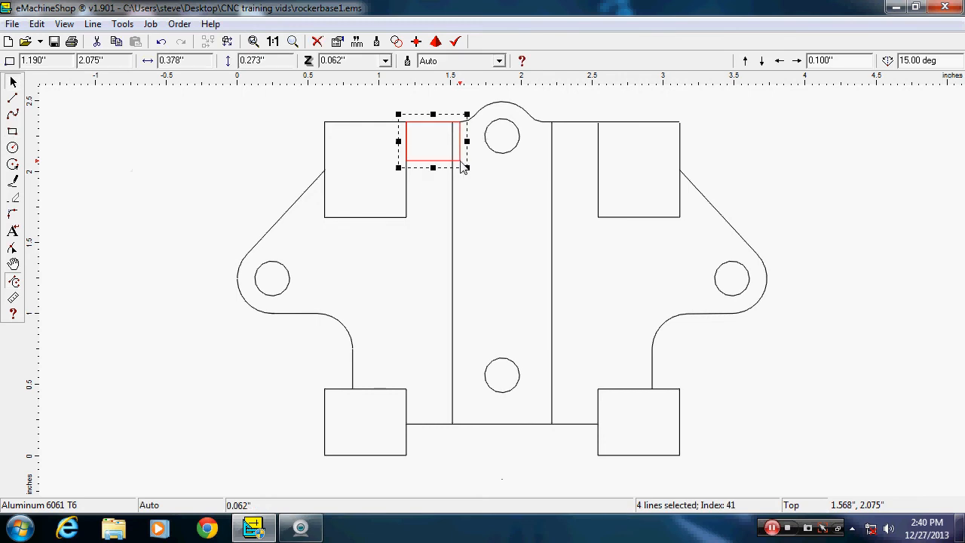
# Step: Set the rectangle's vertical size to 0.340" and move it down so its upper edge lies on the part's top edge
pyautogui.doubleClick(268, 64)
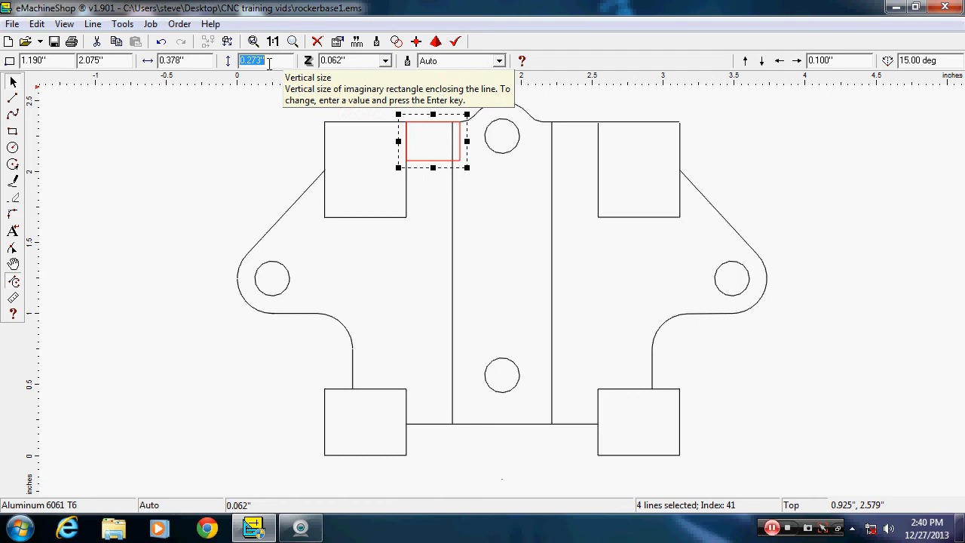
pyautogui.press('BackSpace')
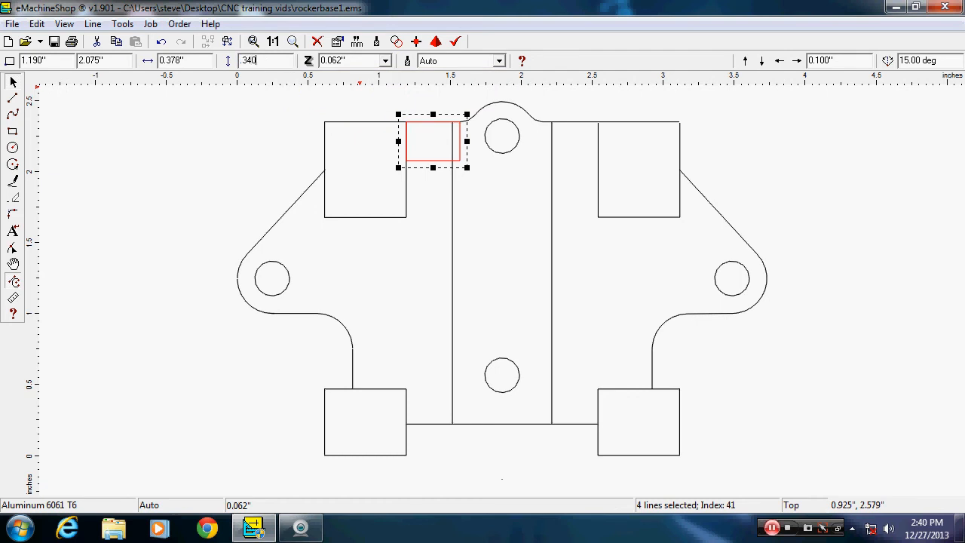
pyautogui.write('.340')
pyautogui.press('Return')
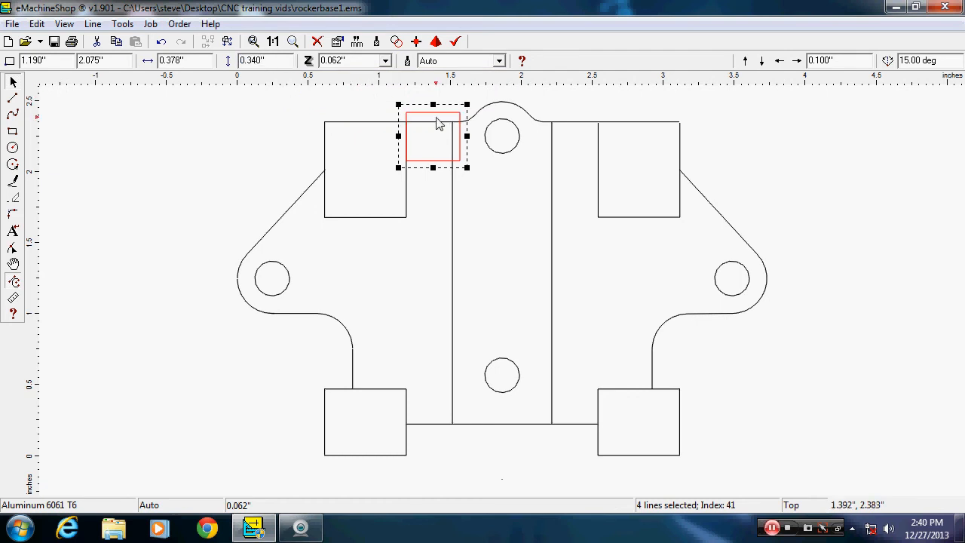
pyautogui.moveTo(447, 114); pyautogui.dragTo(447, 121)
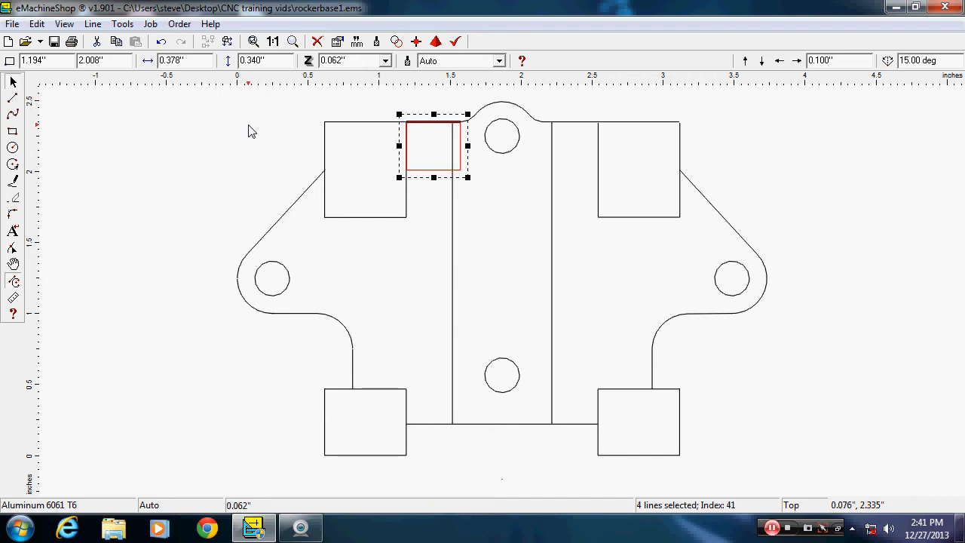
# Step: Duplicate the rectangle and move the copy to the right-hand vertical line beside the upper-right block
pyautogui.press('Right')
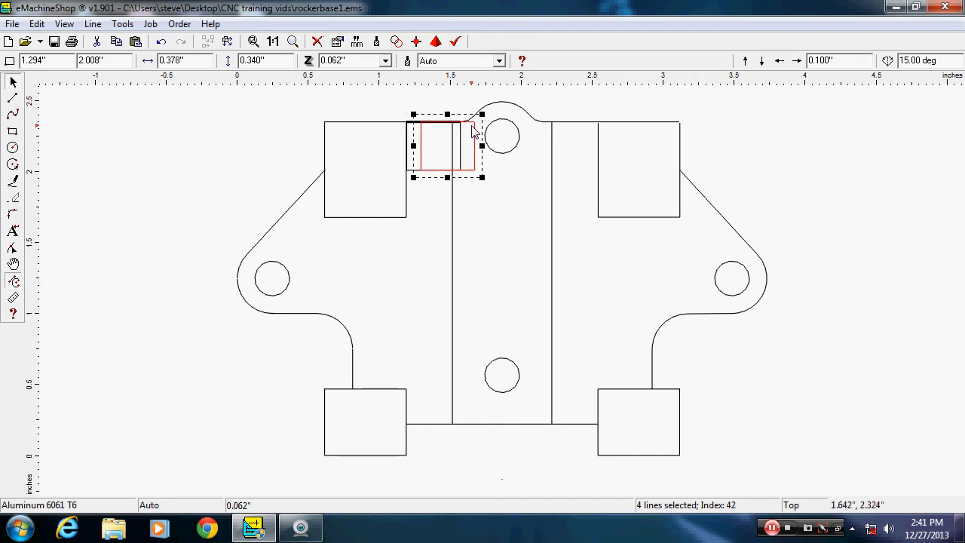
pyautogui.moveTo(476, 136); pyautogui.dragTo(596, 129)
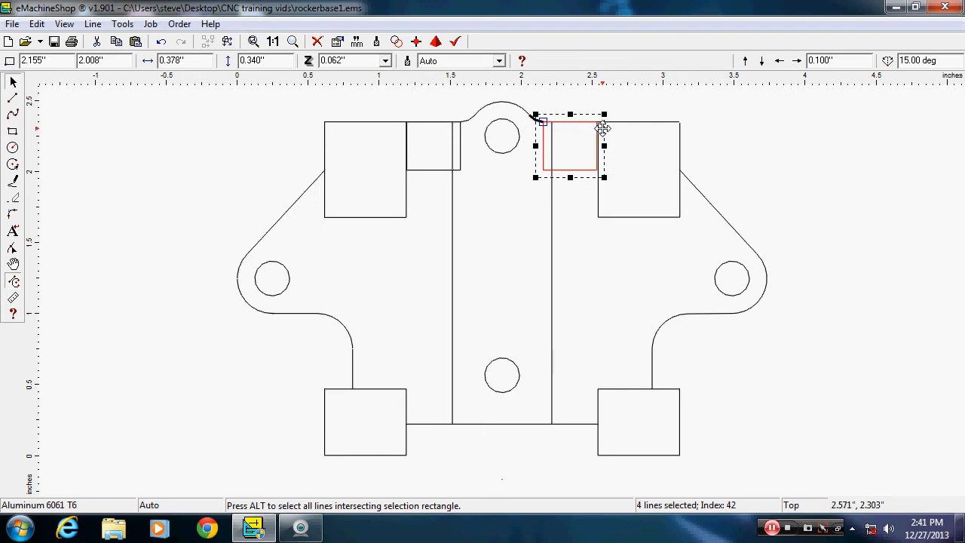
pyautogui.moveTo(603, 128); pyautogui.dragTo(610, 129)
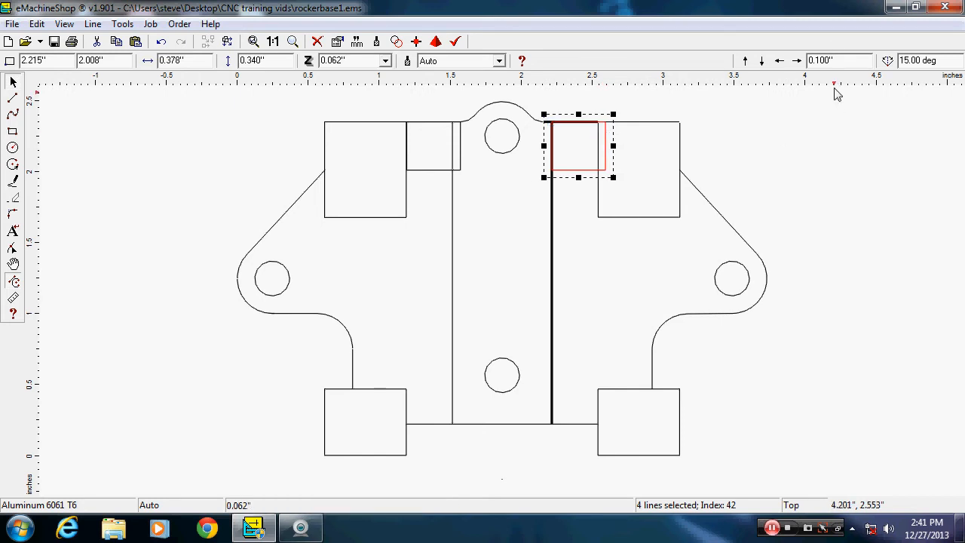
# Step: Set the nudge step to 0.005" and accept the small value
pyautogui.doubleClick(835, 62)
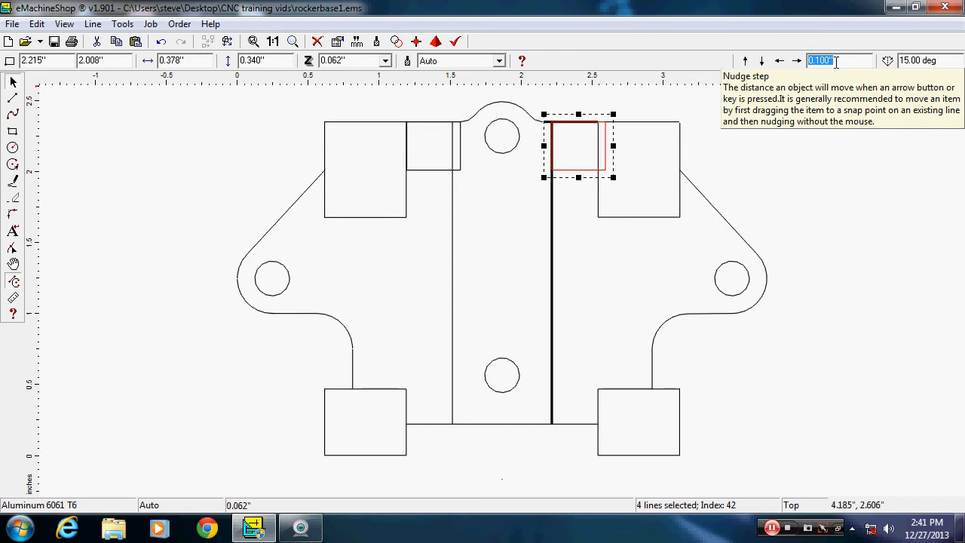
pyautogui.press('BackSpace')
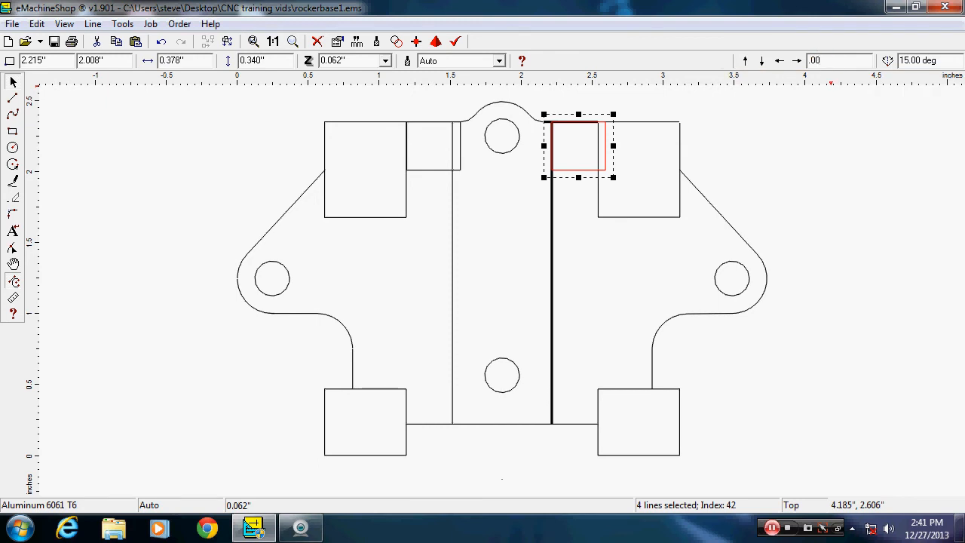
pyautogui.write('.005')
pyautogui.press('Return')
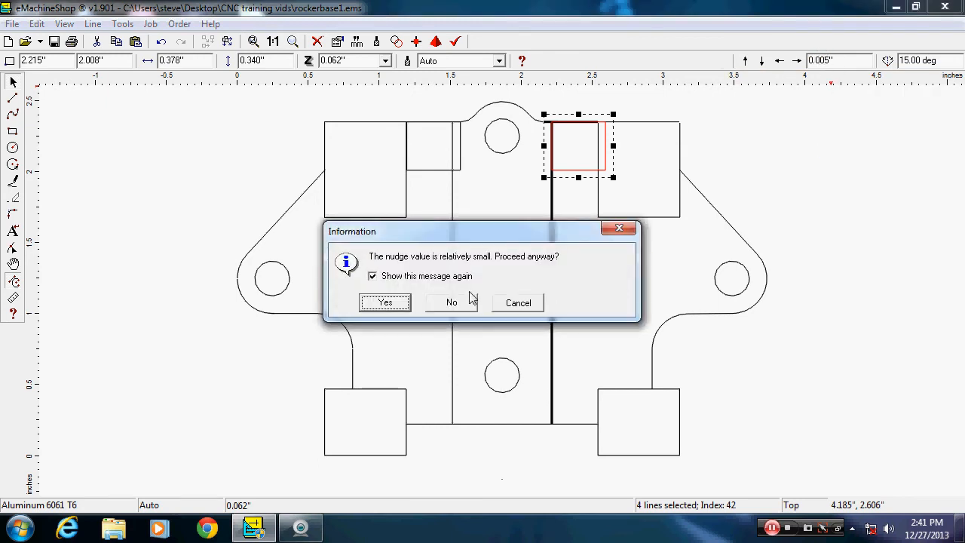
pyautogui.click(385, 303)
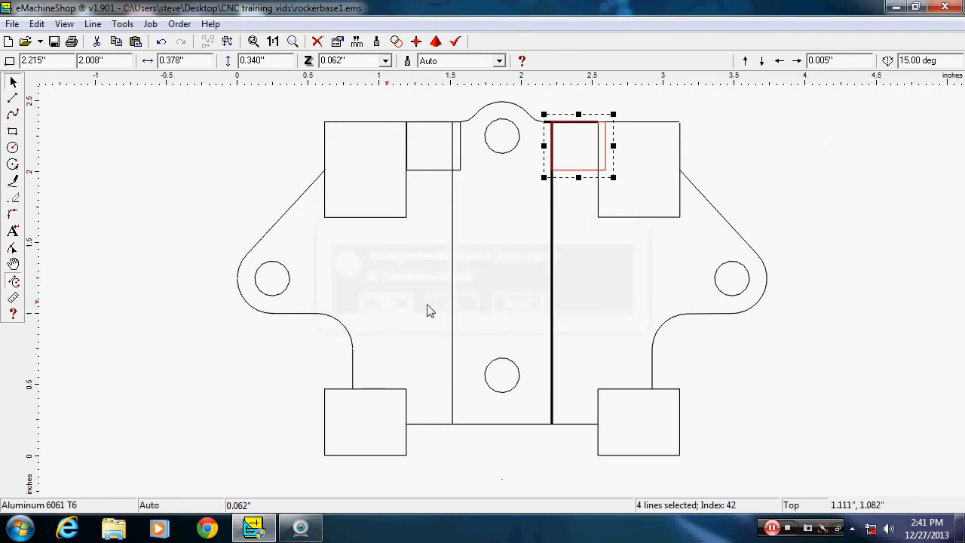
# Step: Move the copied rectangle left and nudge it right by two increments so it meets the upper-right block's left edge
pyautogui.moveTo(584, 167); pyautogui.dragTo(575, 170)
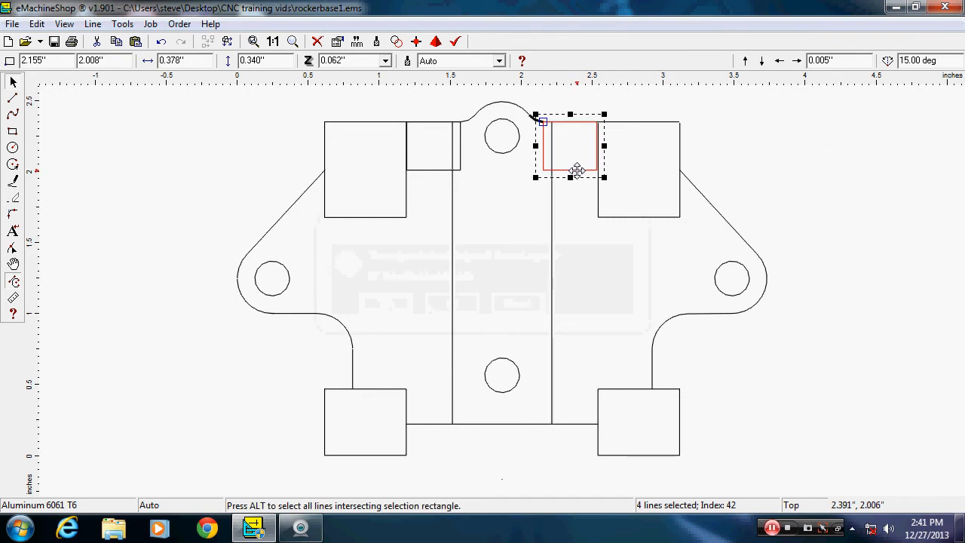
pyautogui.hotkey('ctrl', 'z')
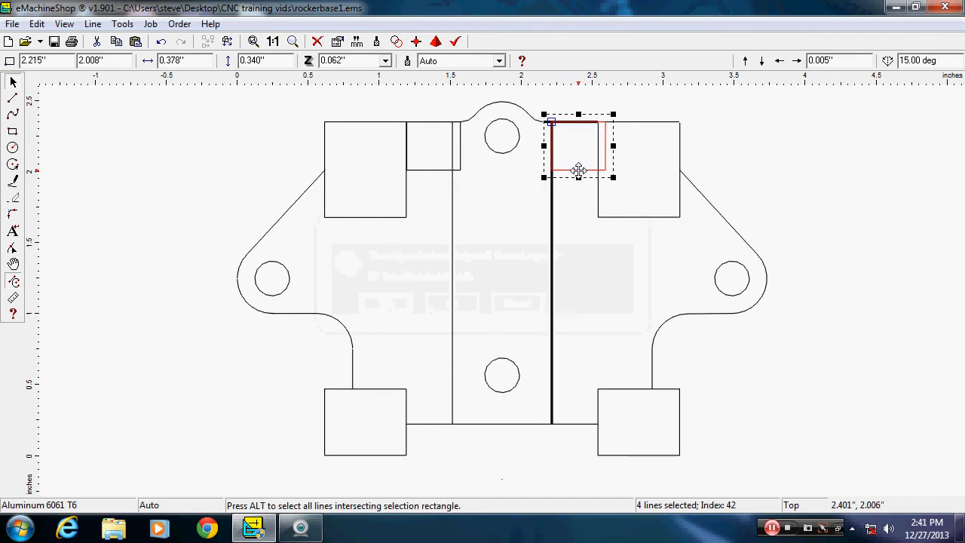
pyautogui.hotkey('ctrl', 'y')
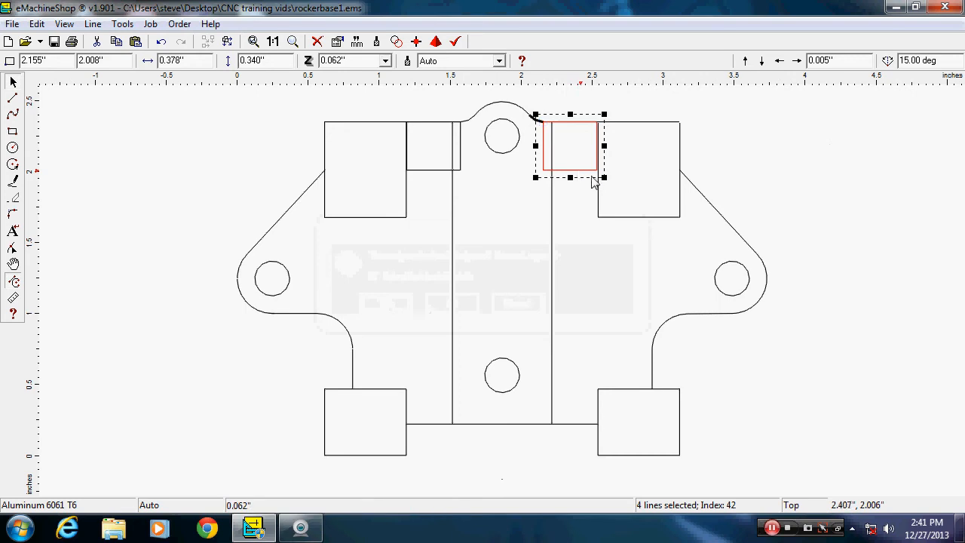
pyautogui.press('Right')
pyautogui.press('Right')
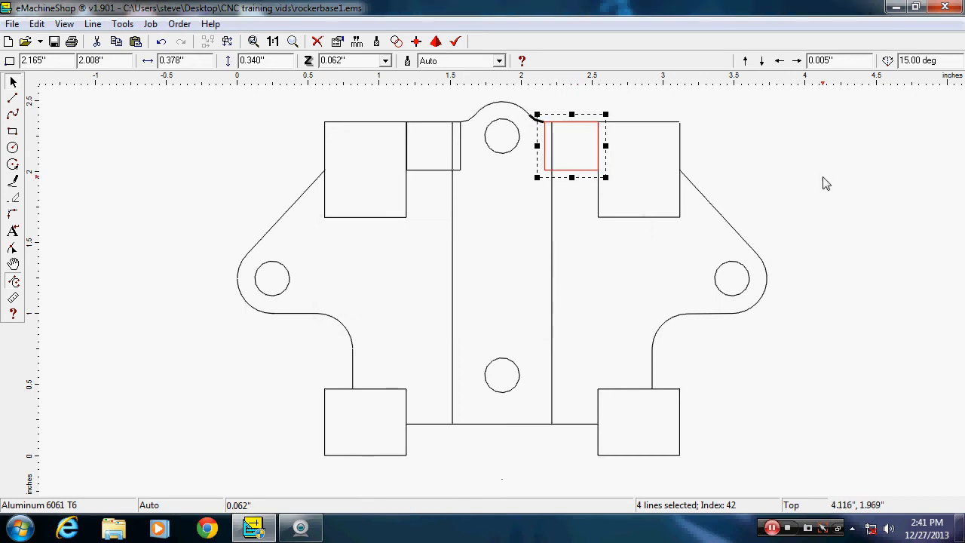
pyautogui.click(819, 198)
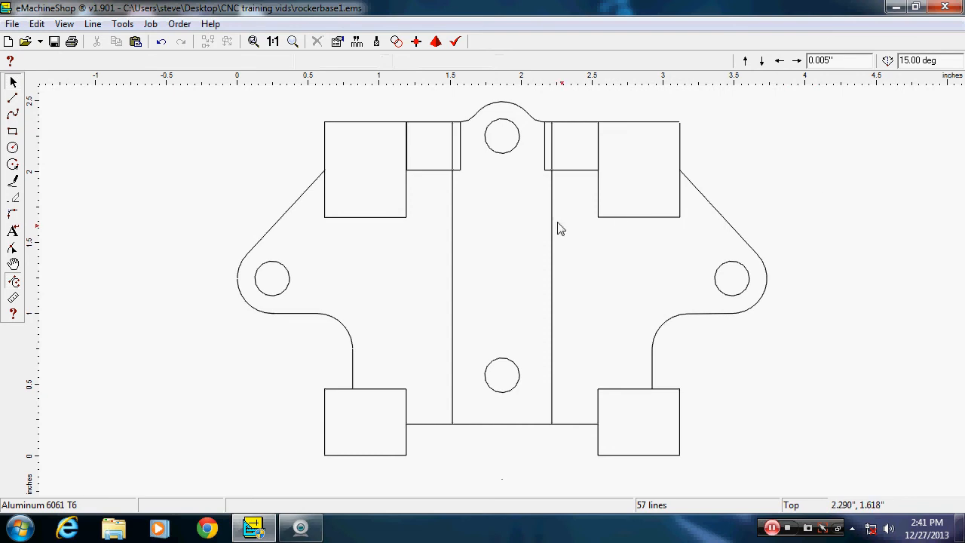
# Step: Intersect the copied rectangle with the adjoining top-edge lines and delete its left vertical edge
pyautogui.moveTo(522, 211); pyautogui.dragTo(638, 105)
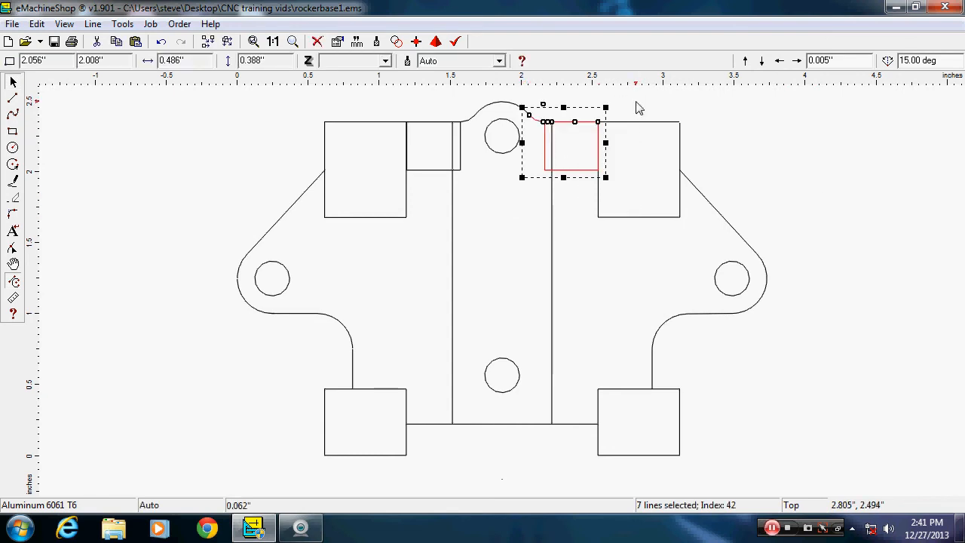
pyautogui.click(94, 24)
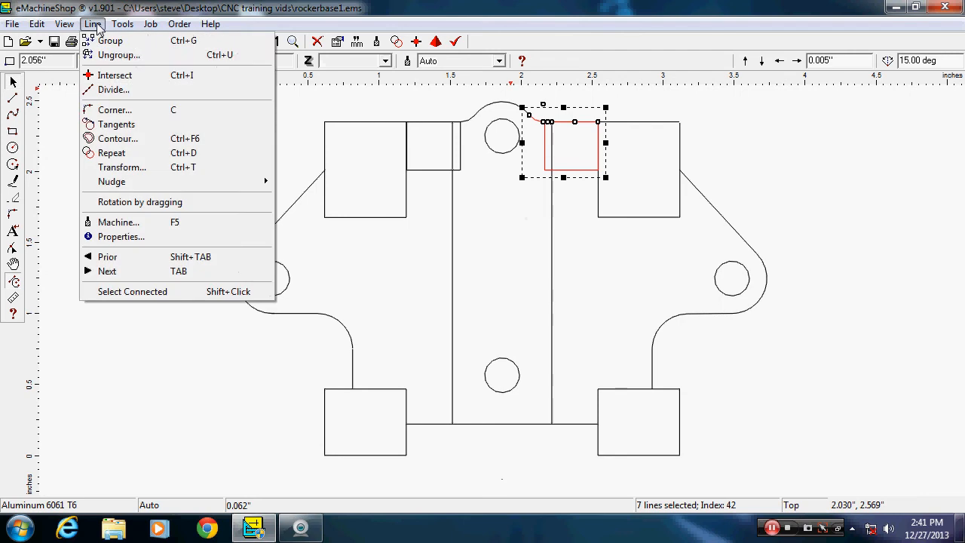
pyautogui.click(128, 76)
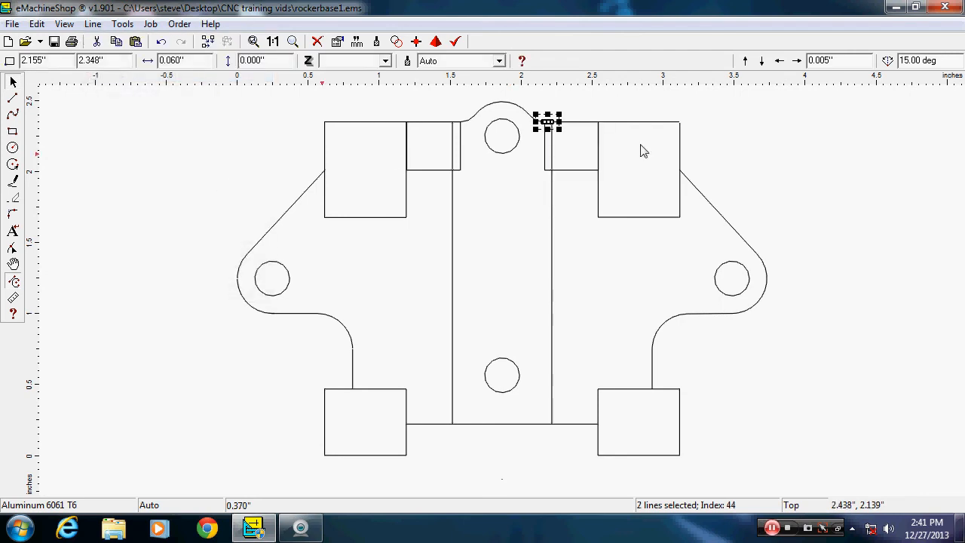
pyautogui.click(791, 144)
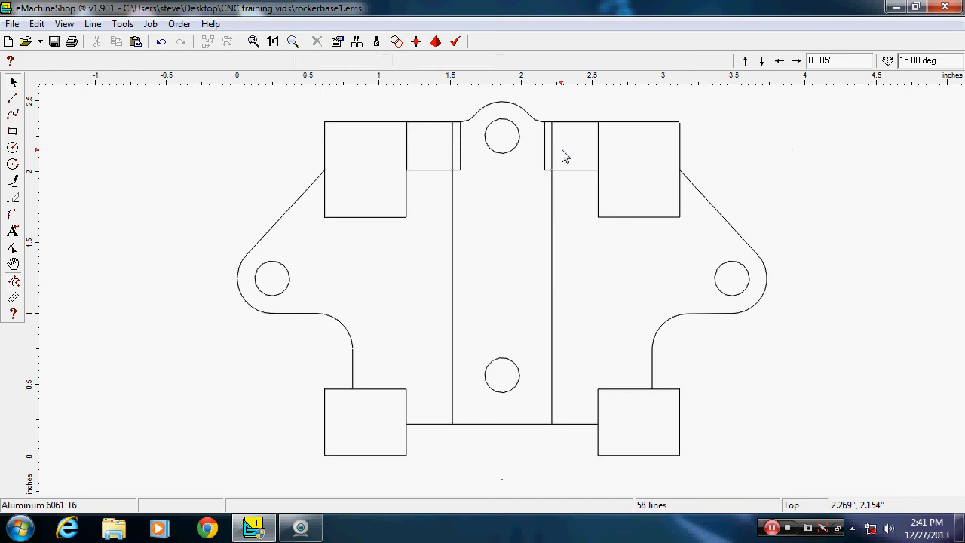
pyautogui.click(546, 169)
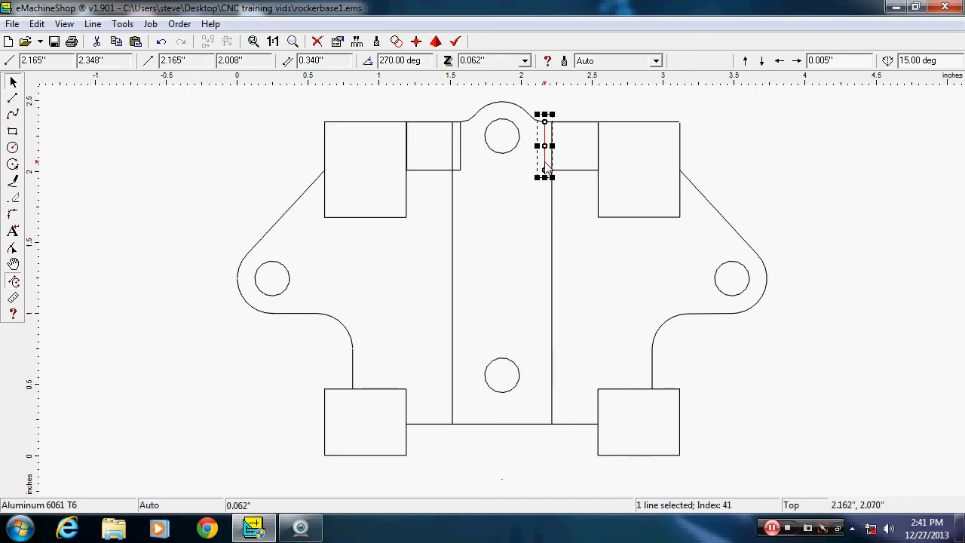
pyautogui.press('Delete')
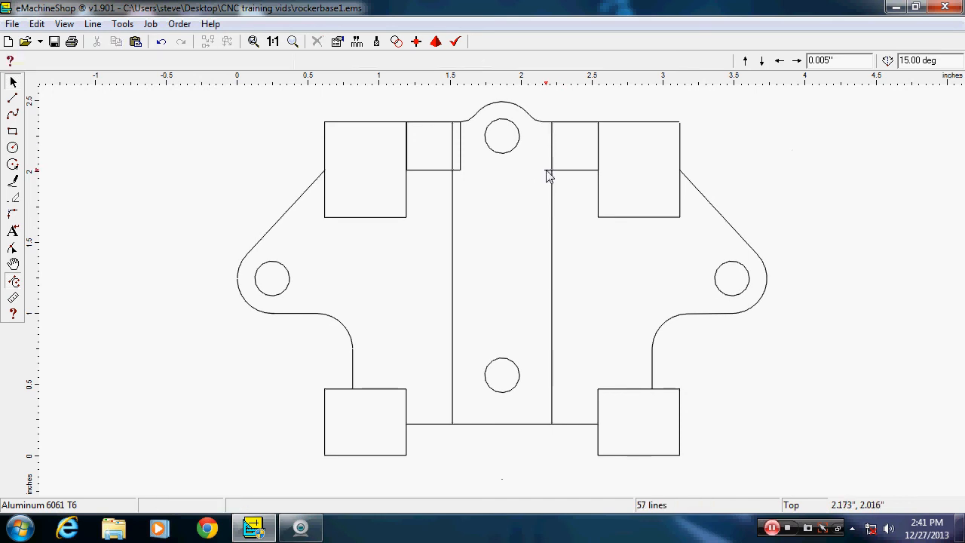
pyautogui.click(547, 171)
pyautogui.press('Delete')
pyautogui.click(39, 24)
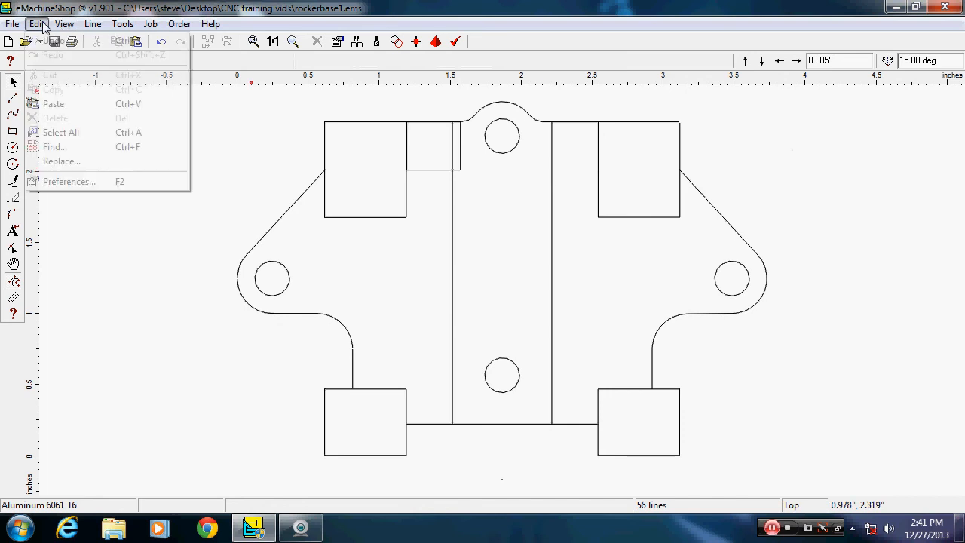
pyautogui.click(53, 41)
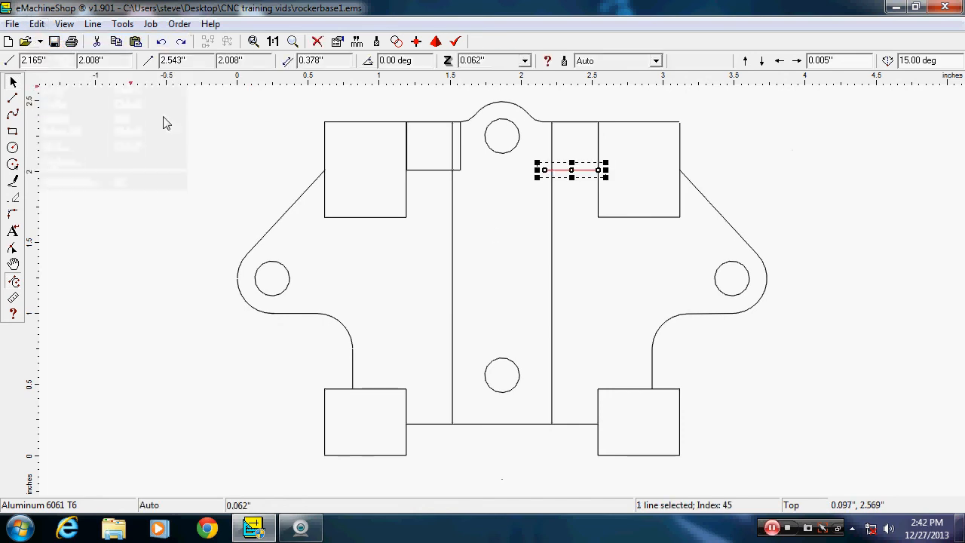
# Step: Intersect the copied rectangle's lower edge with the right-hand long vertical line and delete the stub projecting to its left
pyautogui.keyDown('shift'); pyautogui.click(552, 212); pyautogui.keyUp('shift')
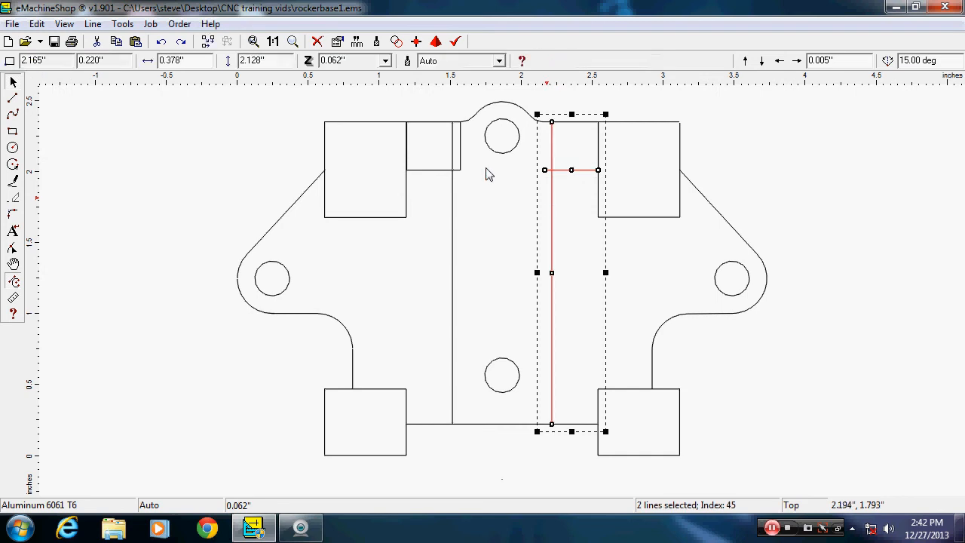
pyautogui.click(94, 24)
pyautogui.click(126, 76)
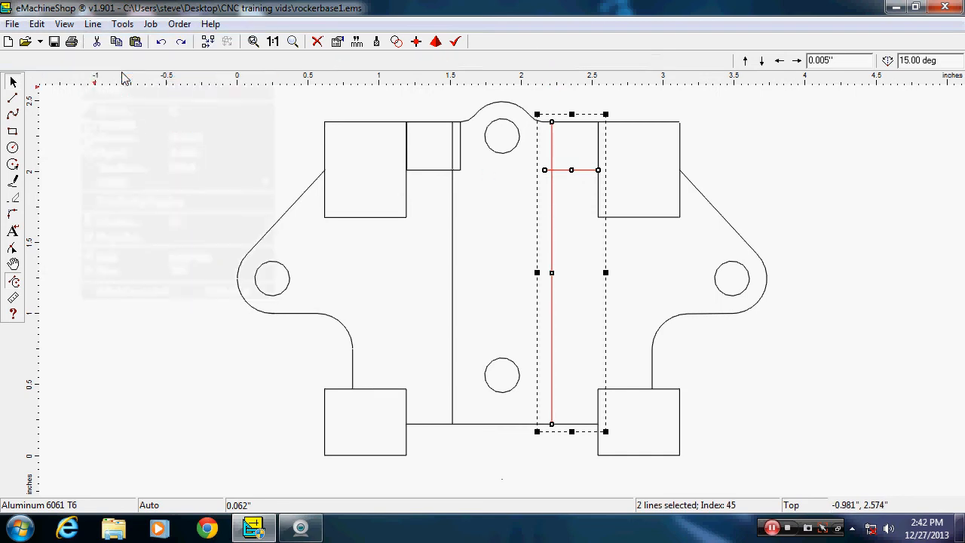
pyautogui.click(200, 197)
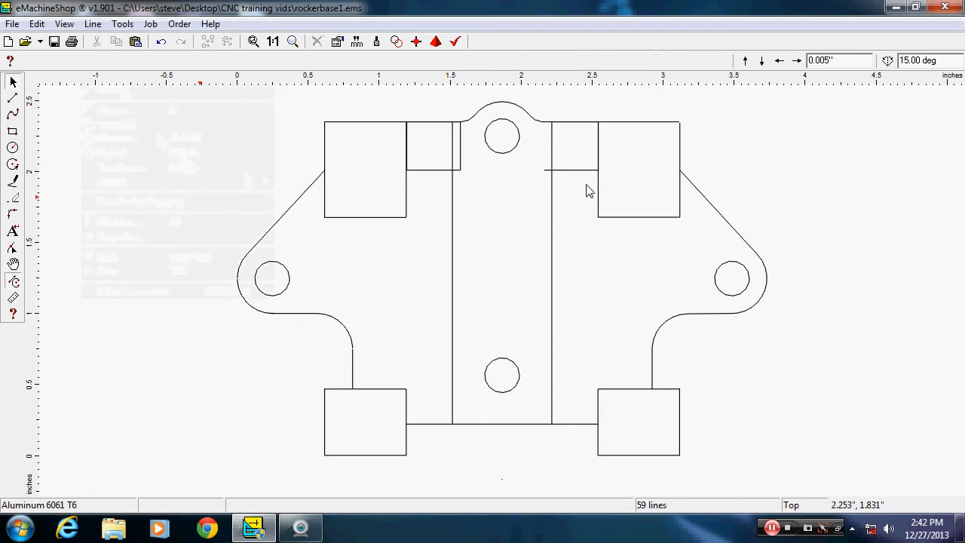
pyautogui.click(550, 170)
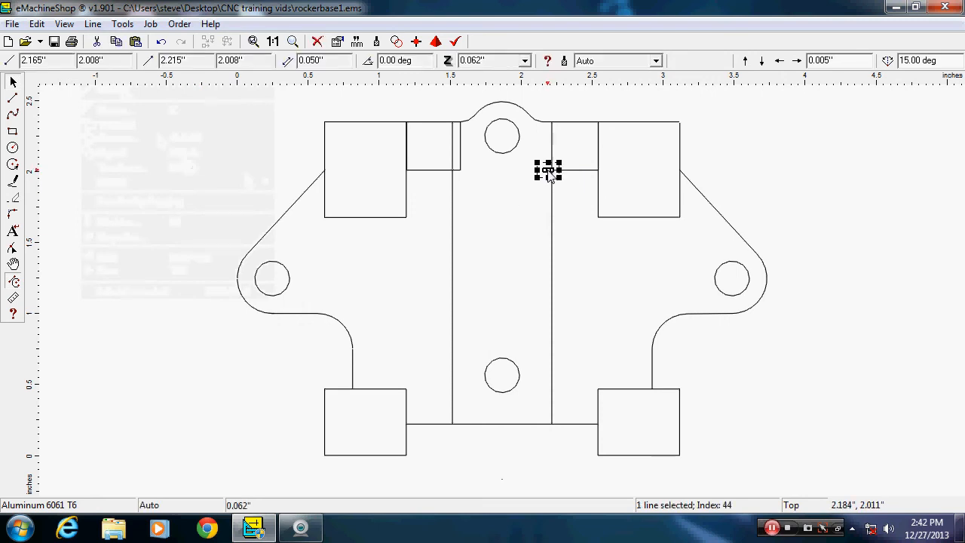
pyautogui.press('Delete')
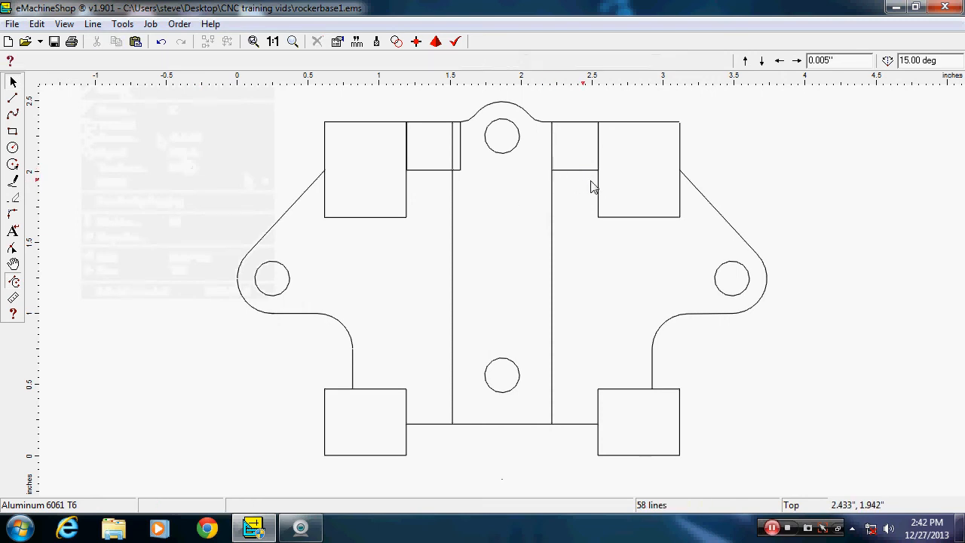
# Step: Delete the overlapping top-edge segment between the right-hand long vertical line and upper-right block, and the small rectangle's edge against that block
pyautogui.click(586, 123)
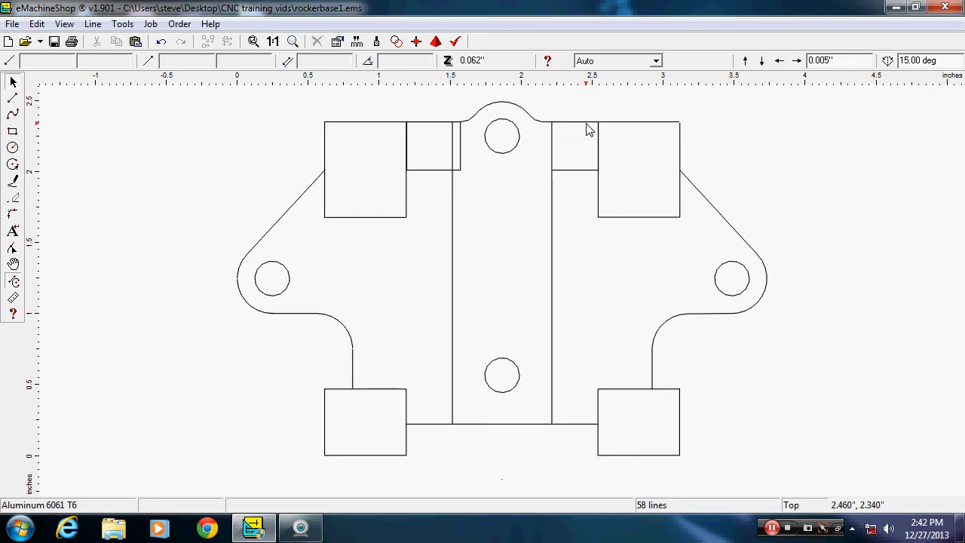
pyautogui.press('Delete')
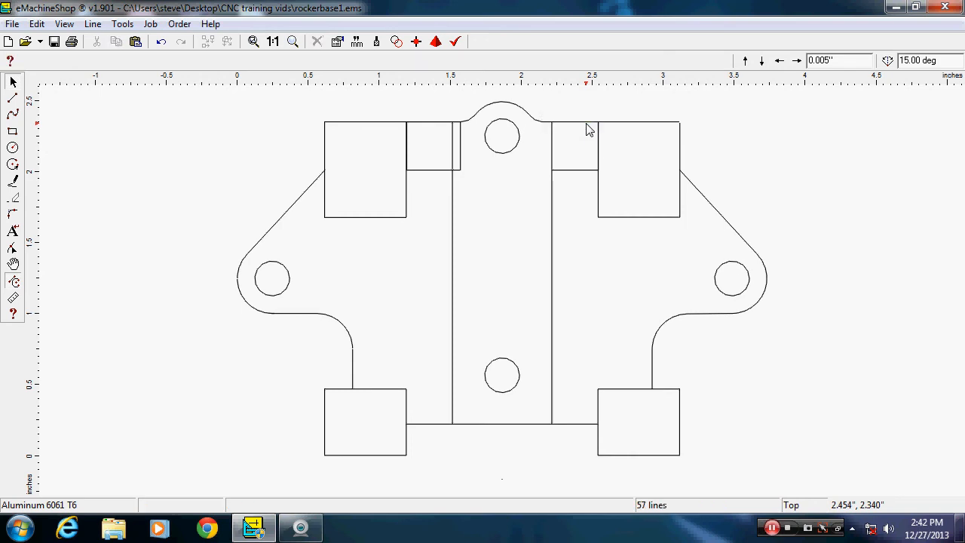
pyautogui.click(599, 148)
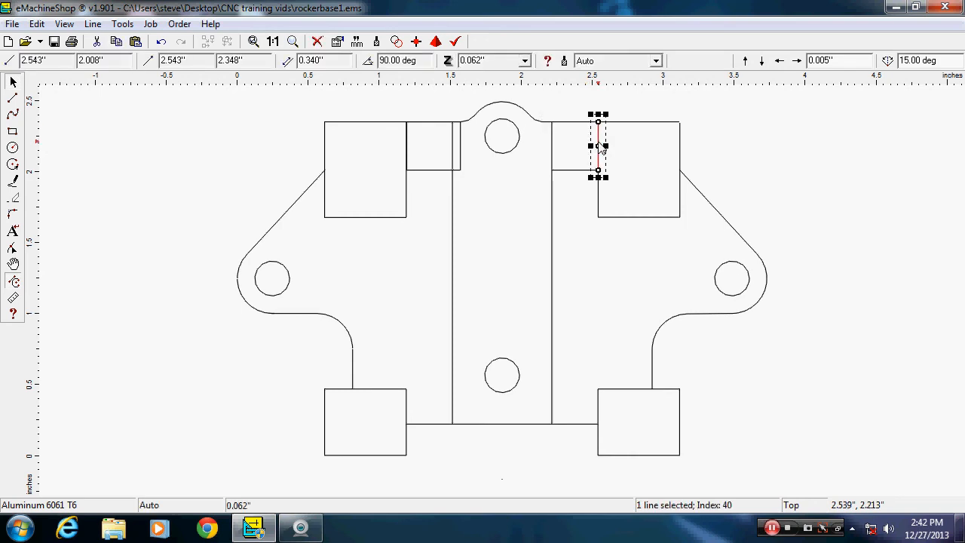
pyautogui.press('Delete')
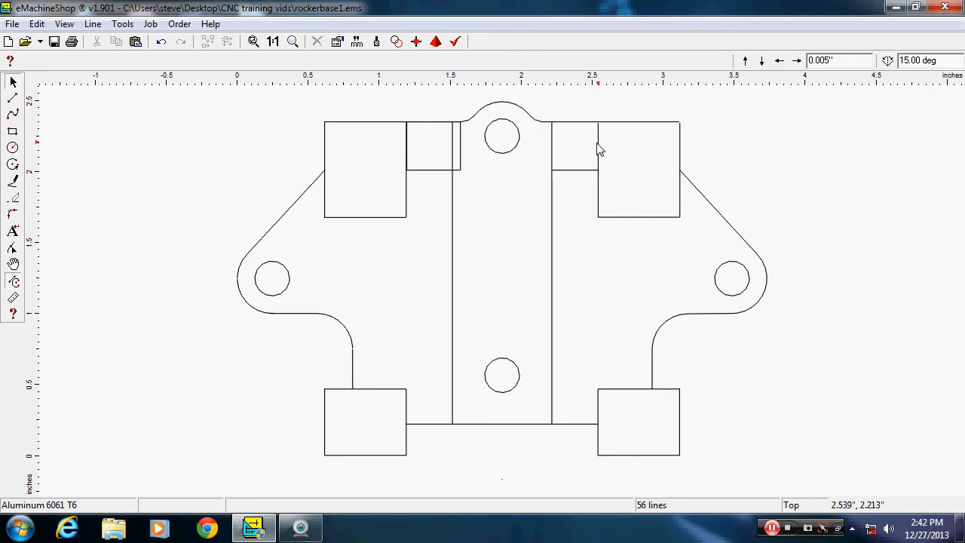
# Step: Try deleting the small right rectangle's edge along the right-hand long vertical line, and undo the deletion
pyautogui.click(553, 150)
pyautogui.press('Delete')
pyautogui.click(37, 24)
pyautogui.click(59, 37)
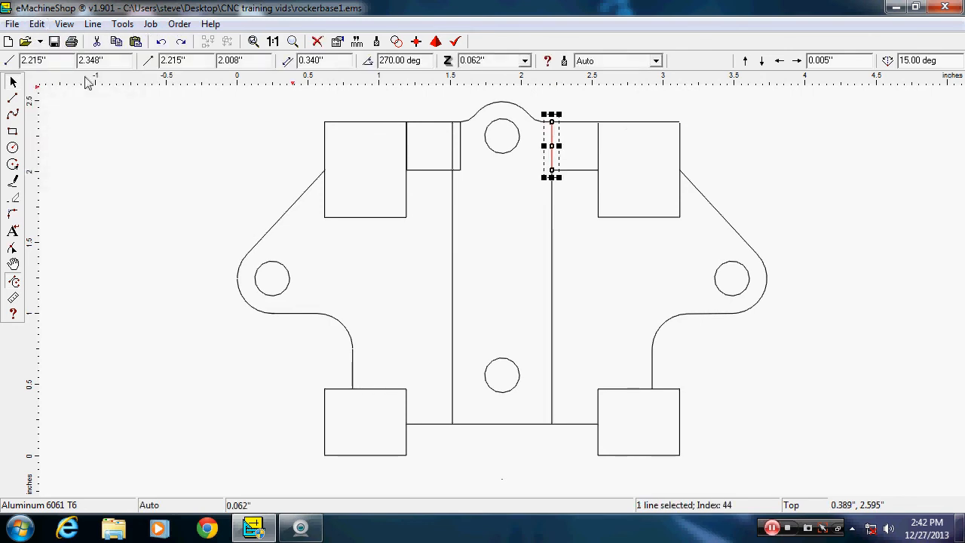
pyautogui.click(198, 185)
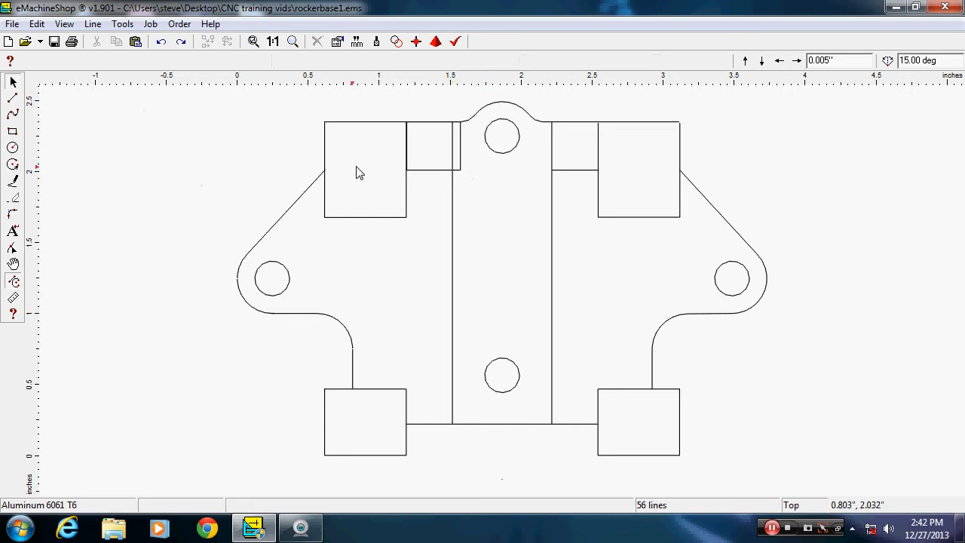
# Step: Intersect the small rectangle beside the upper-left block with the left-hand long vertical line
pyautogui.moveTo(386, 182); pyautogui.dragTo(478, 106)
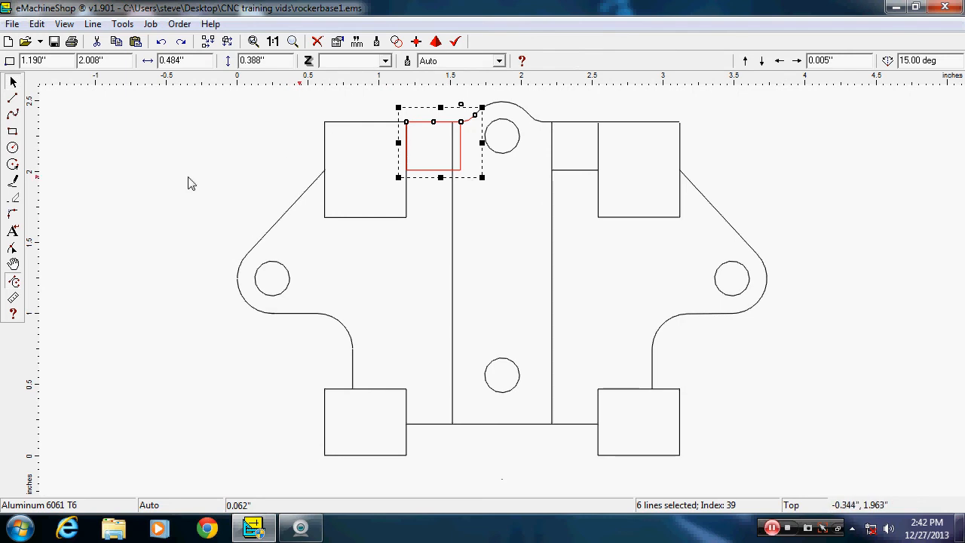
pyautogui.keyDown('shift'); pyautogui.click(452, 237); pyautogui.keyUp('shift')
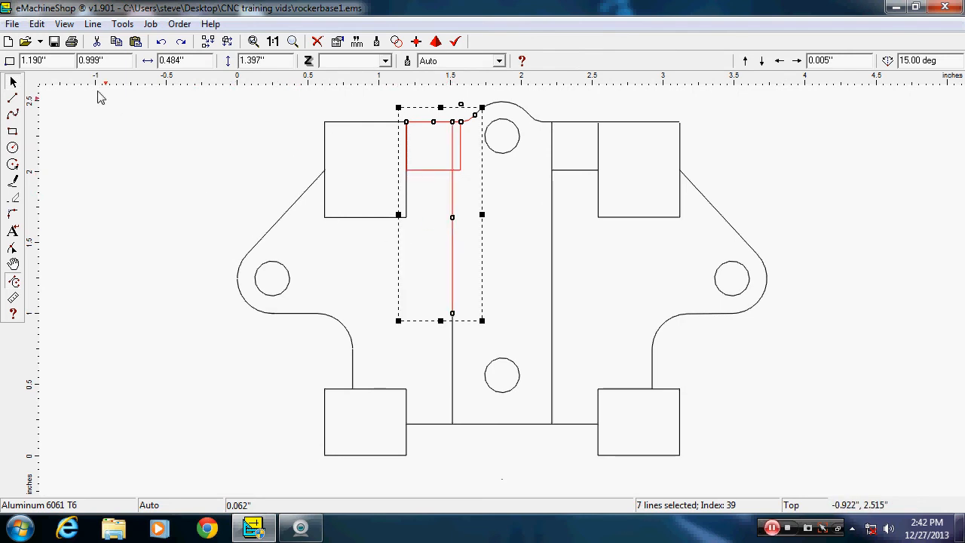
pyautogui.click(92, 25)
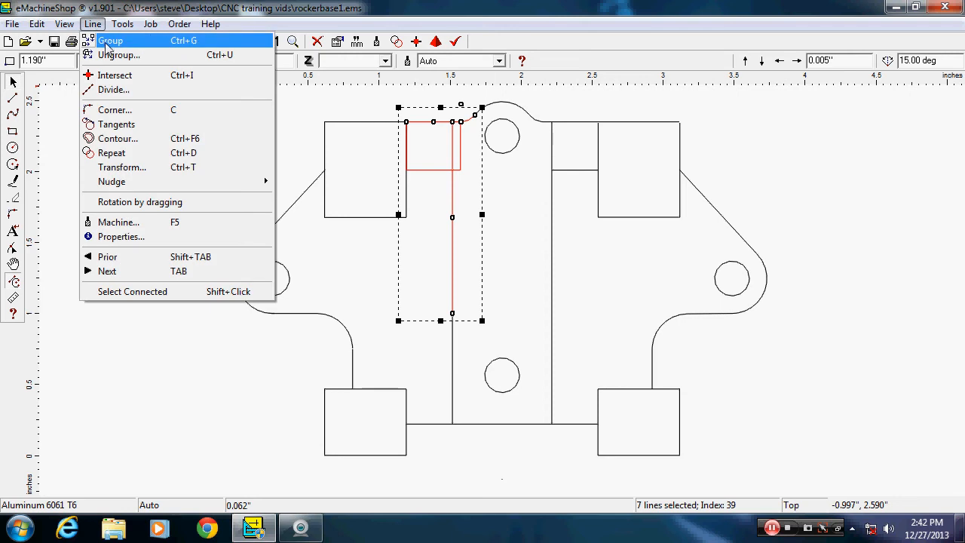
pyautogui.click(113, 74)
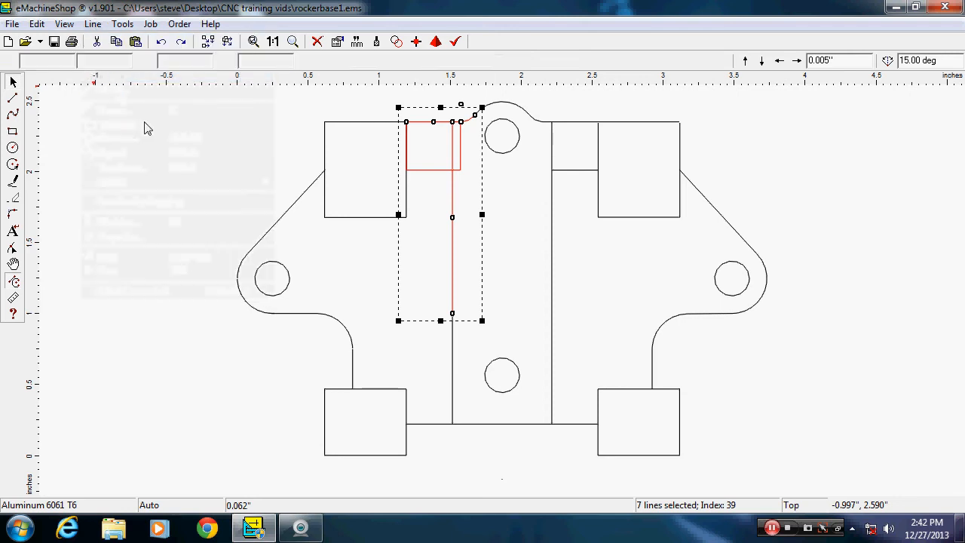
pyautogui.press('Escape')
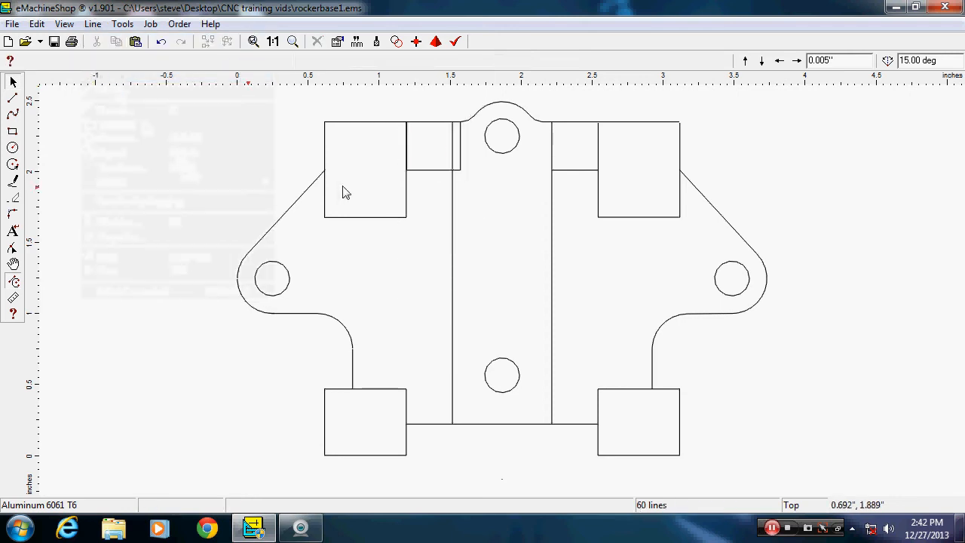
# Step: Try deleting the left-hand long line's segment inside the small rectangle and the rectangle's right edge, and undo the edge deletion
pyautogui.click(454, 154)
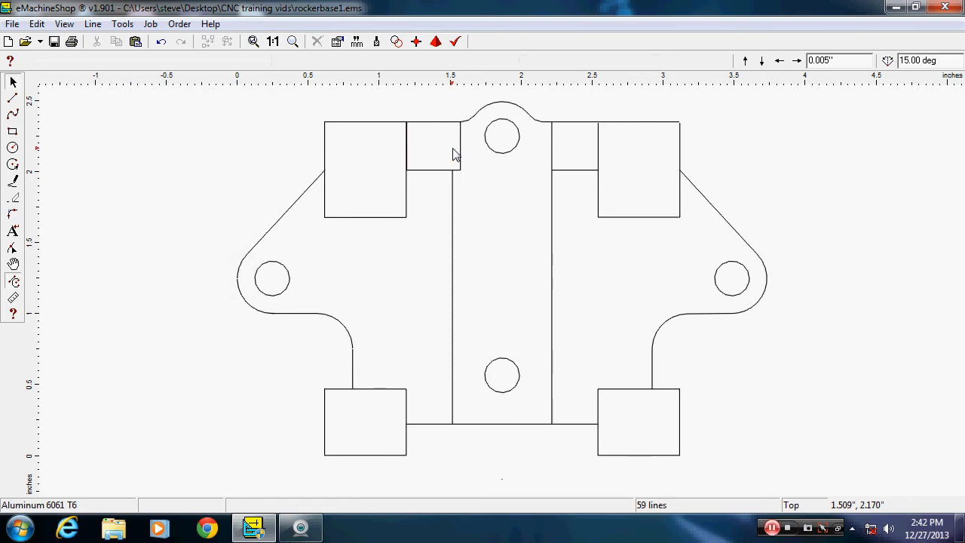
pyautogui.click(461, 154)
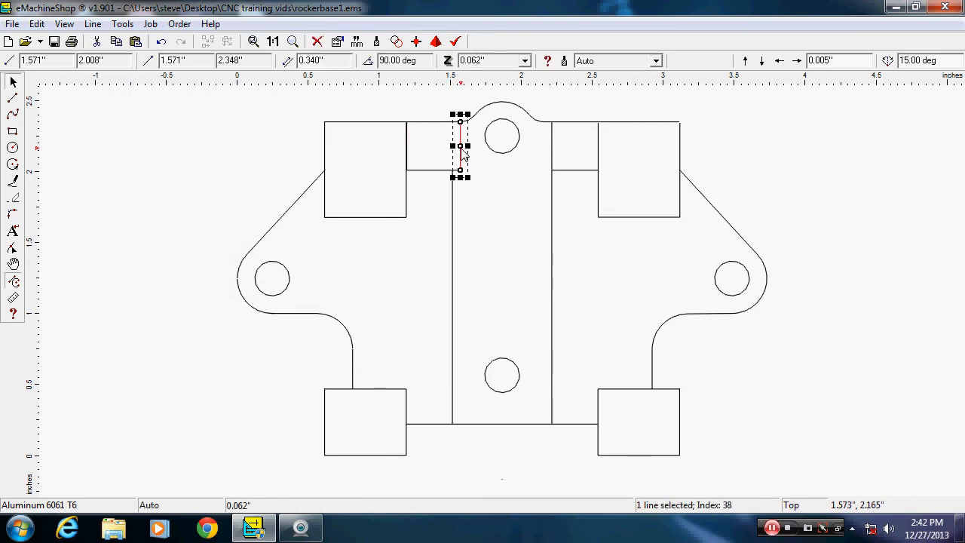
pyautogui.press('Delete')
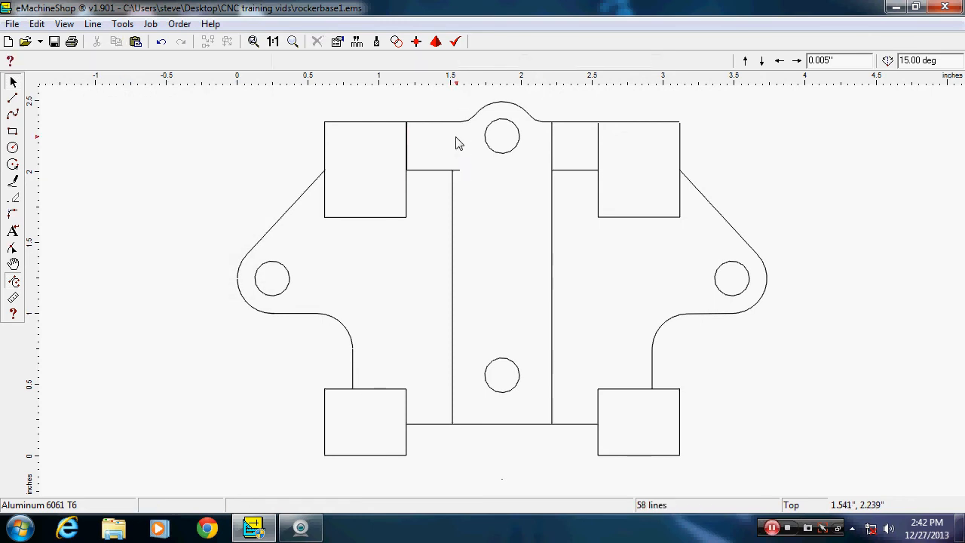
pyautogui.click(36, 24)
pyautogui.click(46, 38)
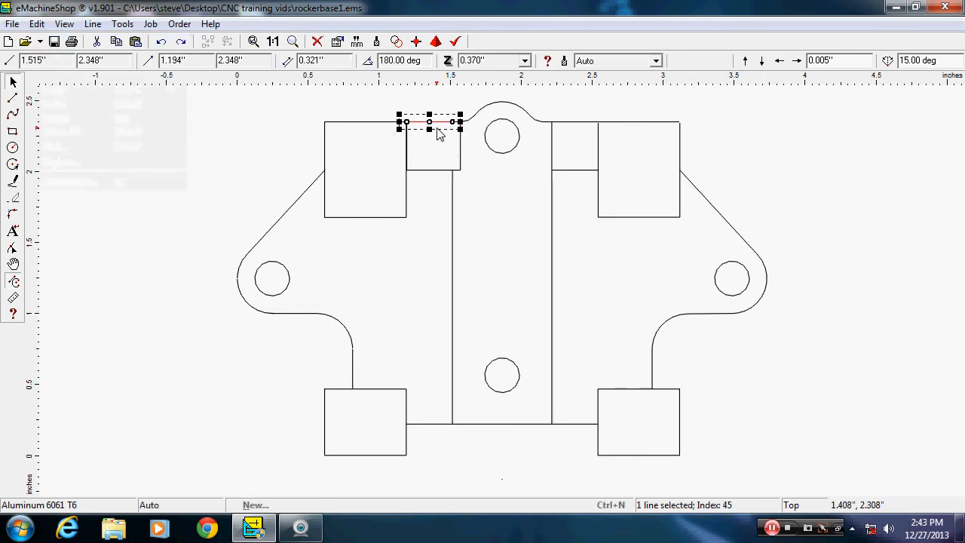
pyautogui.click(235, 152)
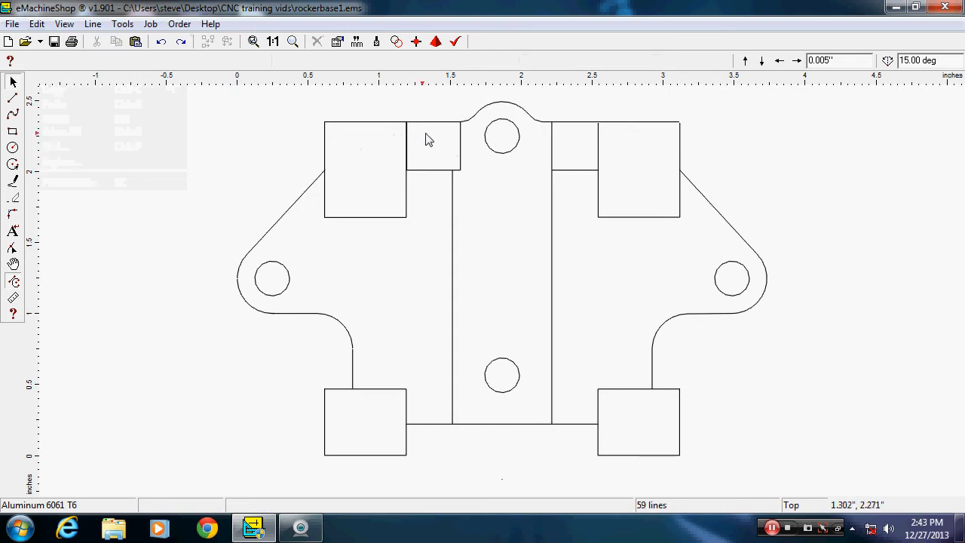
# Step: Delete the small left rectangle's edge that overlaps the upper-left block's right side
pyautogui.click(408, 151)
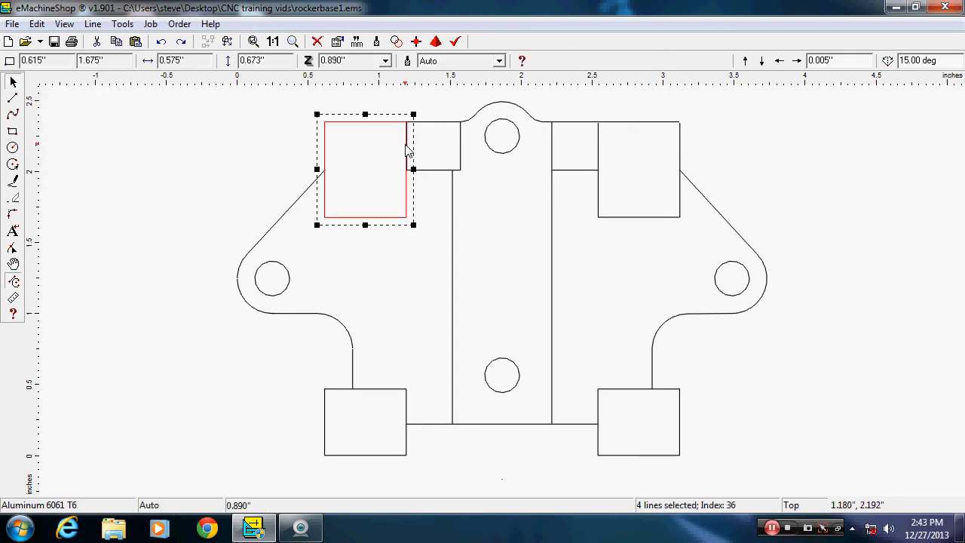
pyautogui.click(297, 151)
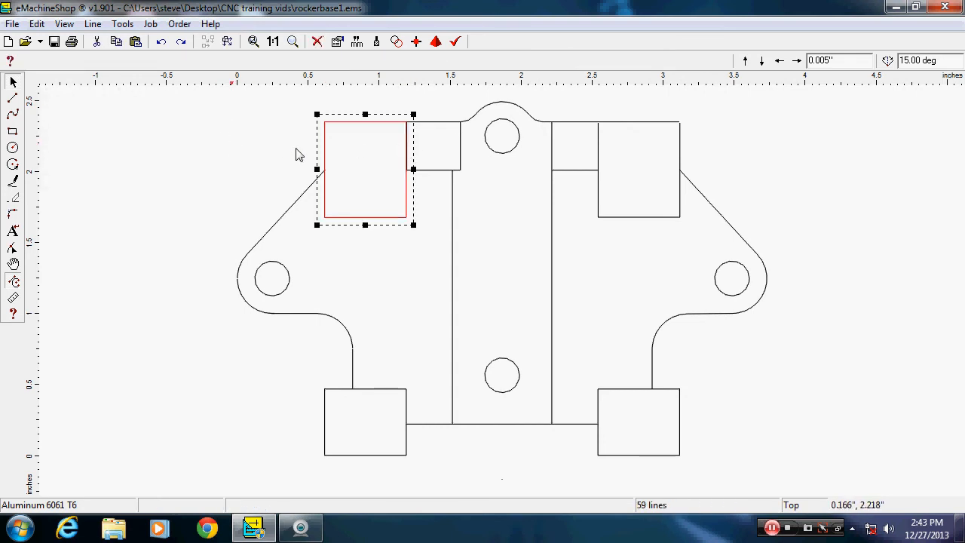
pyautogui.click(407, 157)
pyautogui.press('Delete')
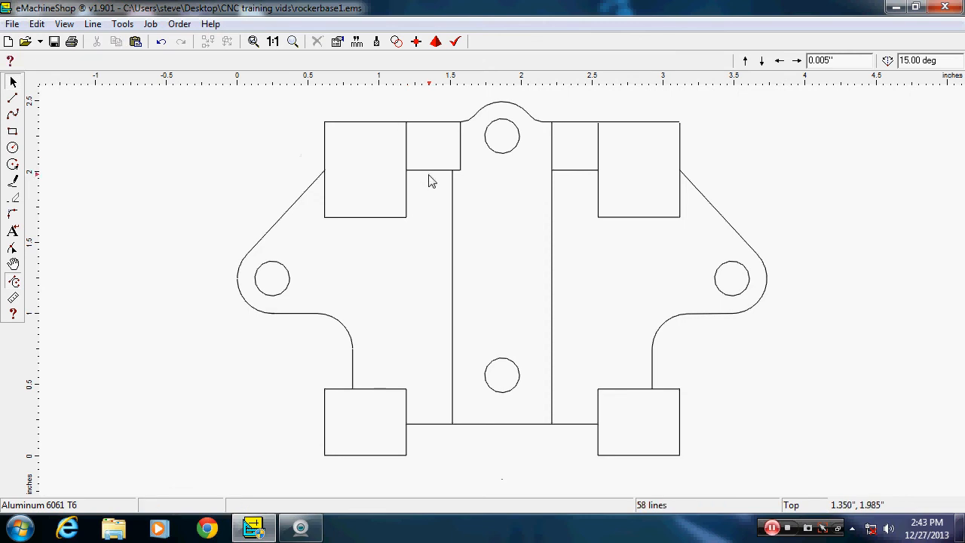
pyautogui.click(428, 172)
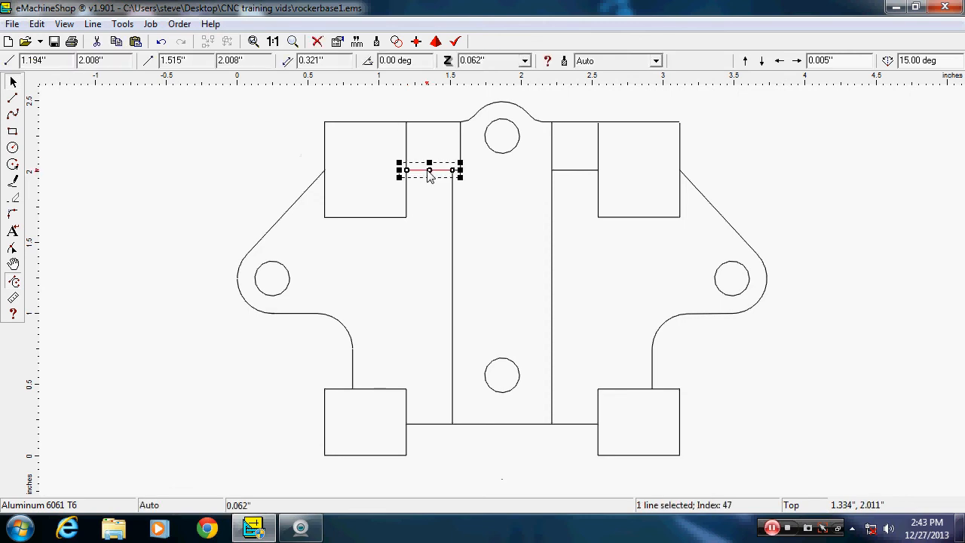
pyautogui.click(249, 133)
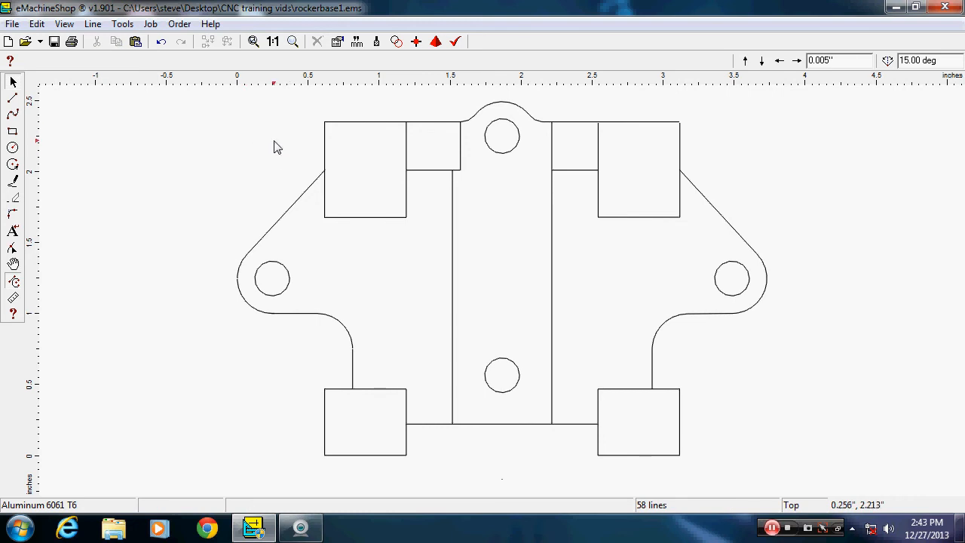
# Step: Undo the deletions of the small rectangle's left edge and the long vertical line's upper segment
pyautogui.click(38, 24)
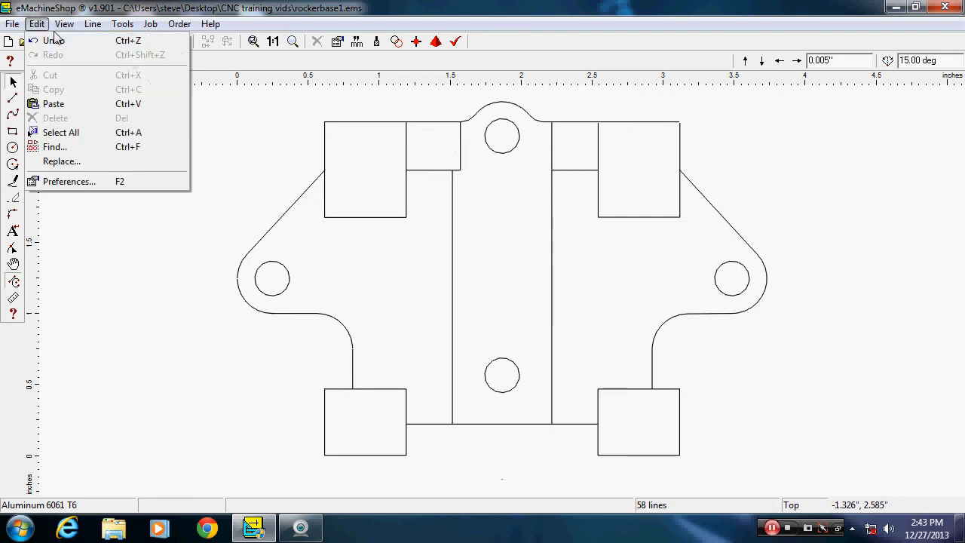
pyautogui.moveTo(36, 29)
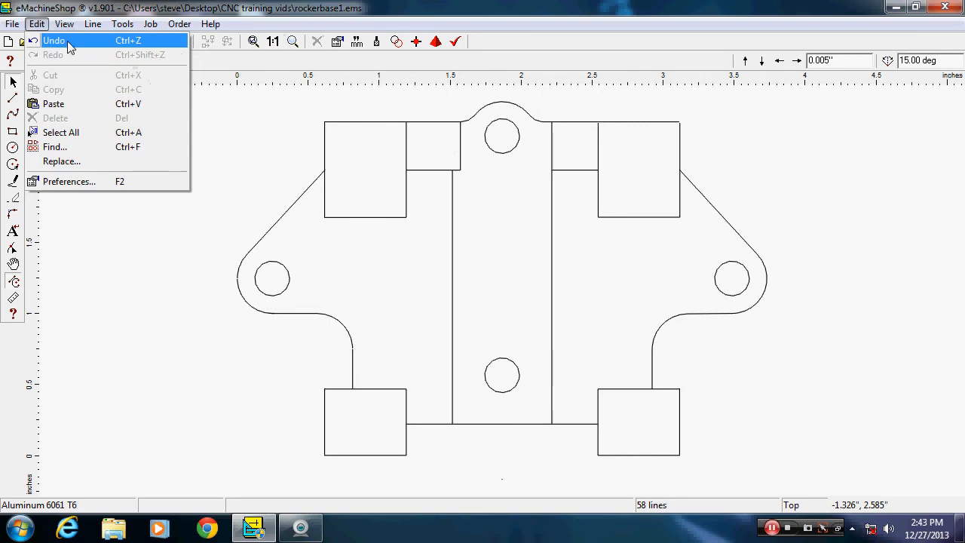
pyautogui.click(69, 47)
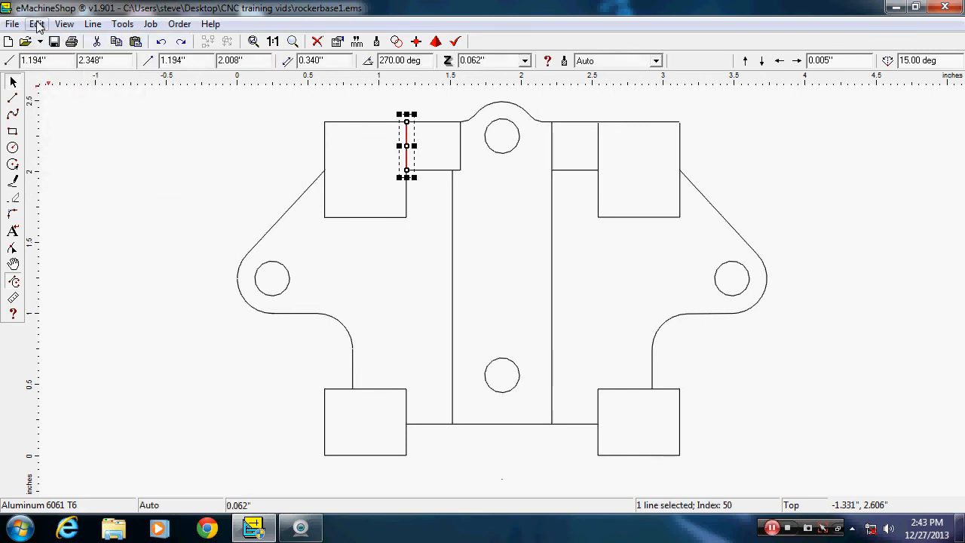
pyautogui.click(37, 25)
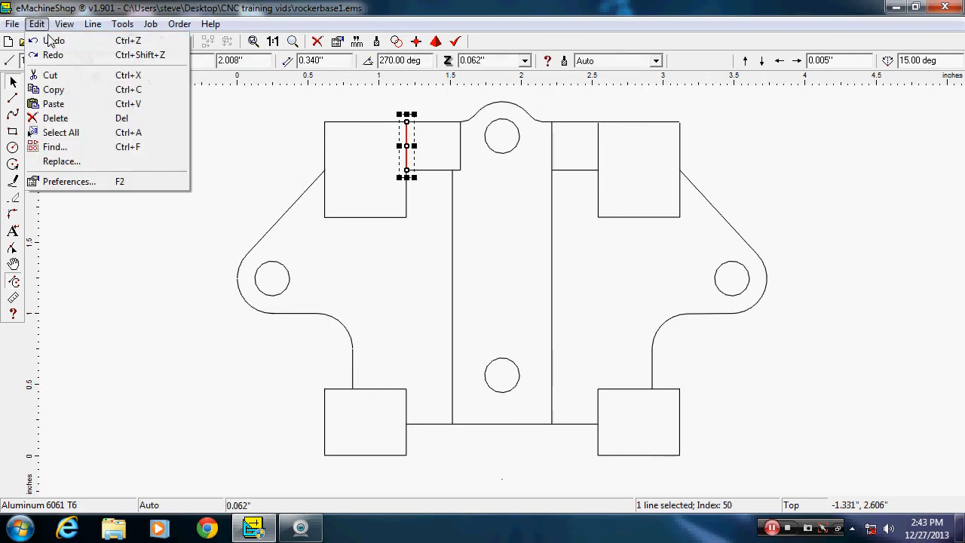
pyautogui.click(50, 42)
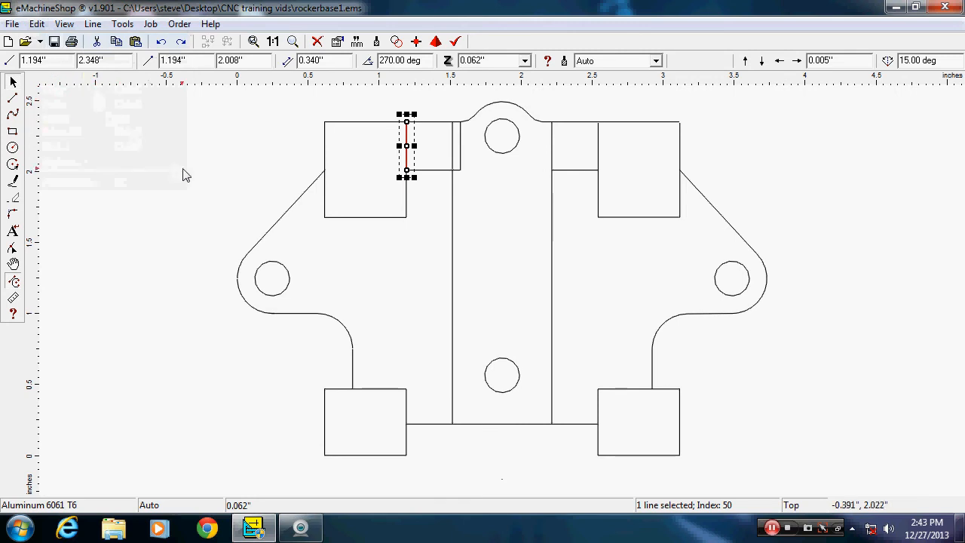
# Step: Delete the small left rectangle's overlapping left edge, its right edge, and the lower-edge stub extending past the left-hand long vertical line
pyautogui.click(515, 218)
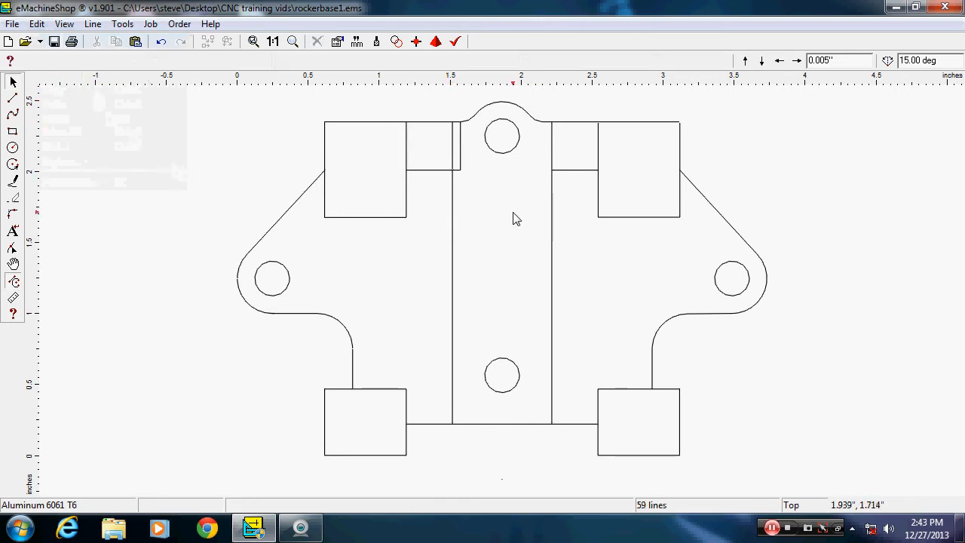
pyautogui.click(461, 164)
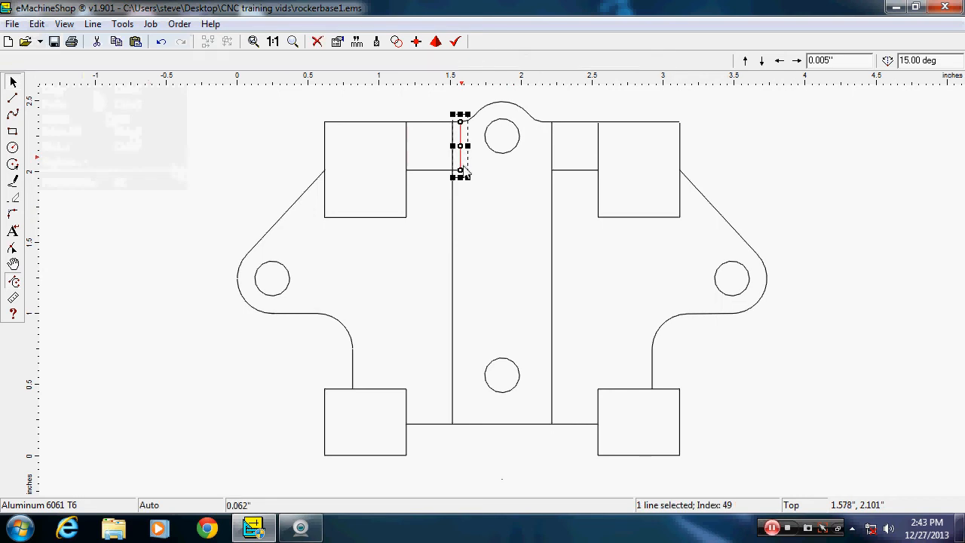
pyautogui.press('Delete')
pyautogui.click(457, 172)
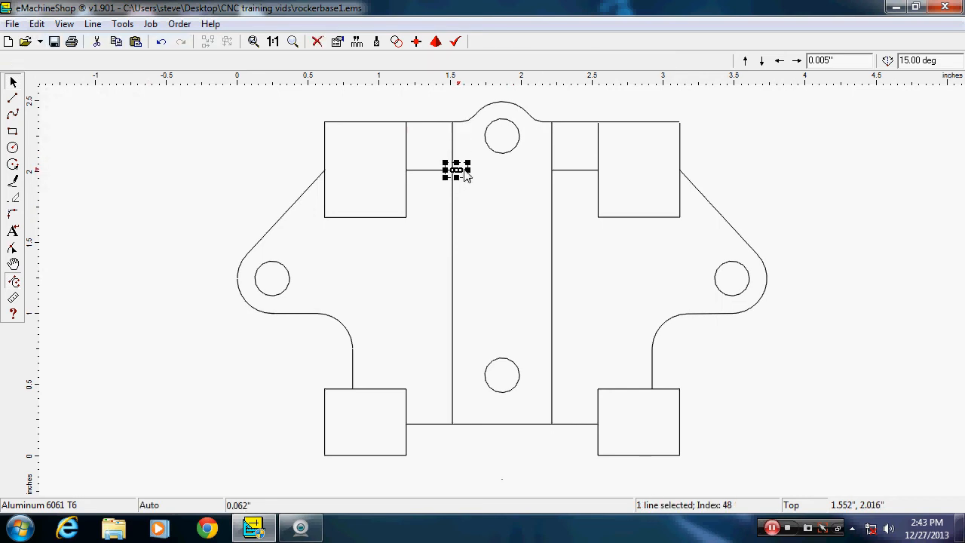
pyautogui.press('Delete')
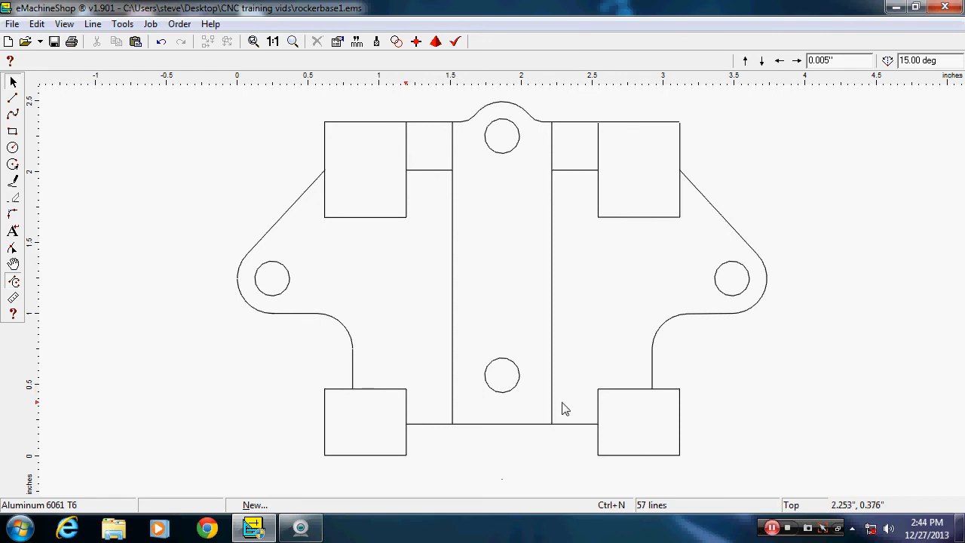
# Step: Draw a 1.350" horizontal line joining the upper inner corners of the two lower blocks
pyautogui.click(12, 98)
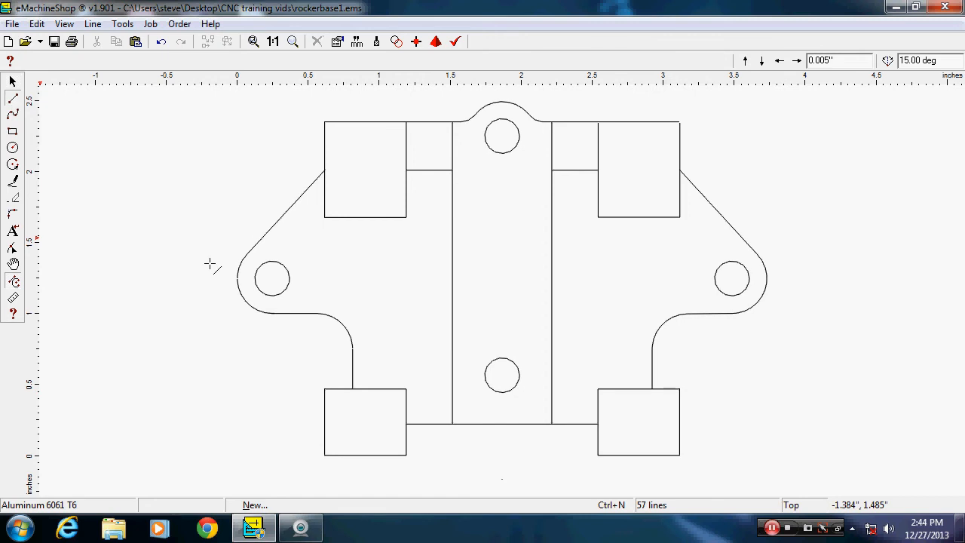
pyautogui.click(406, 390)
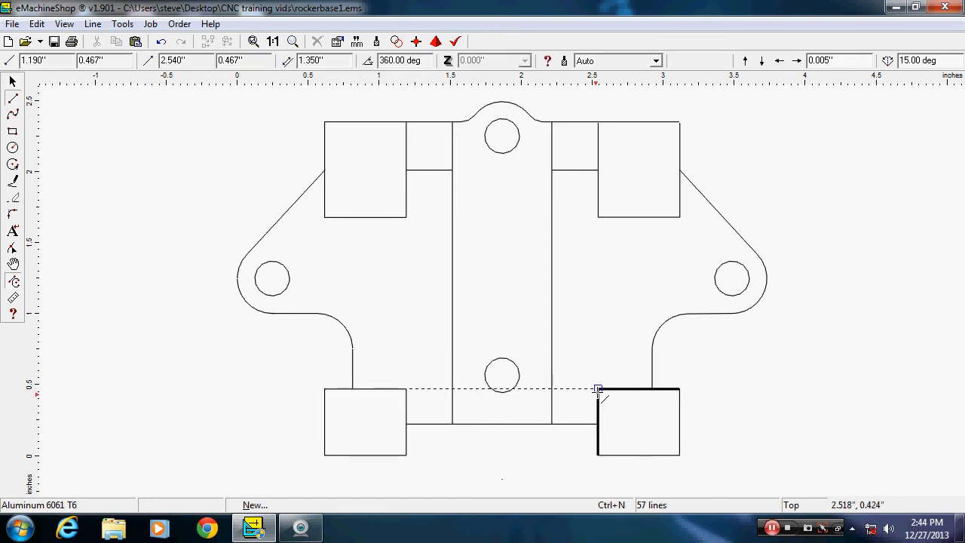
pyautogui.click(598, 389)
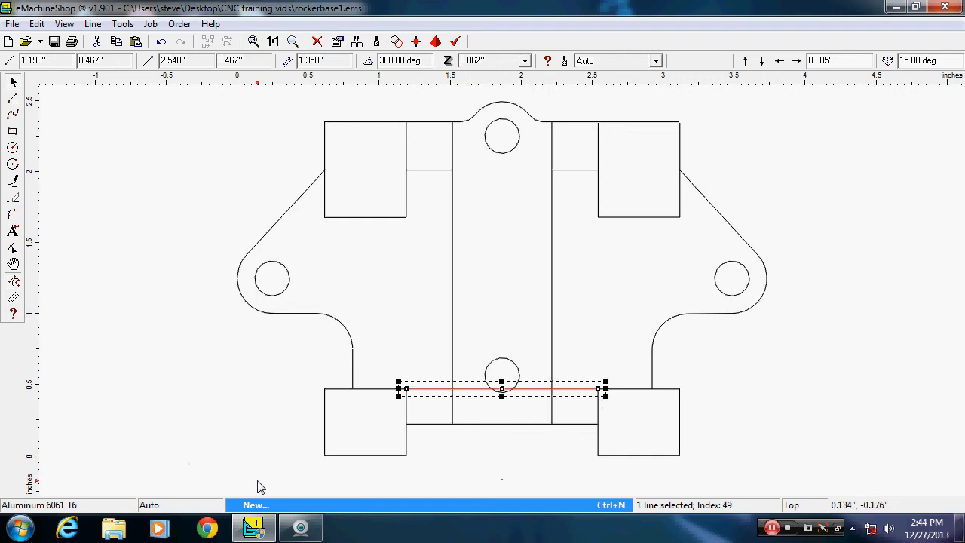
# Step: Select the rocker base lines together with the new horizontal line and intersect them
pyautogui.moveTo(158, 474)
pyautogui.mouseDown()
pyautogui.moveTo(388, 425)
pyautogui.moveTo(758, 190)
pyautogui.moveTo(809, 91)
pyautogui.moveTo(816, 111)
pyautogui.mouseUp()
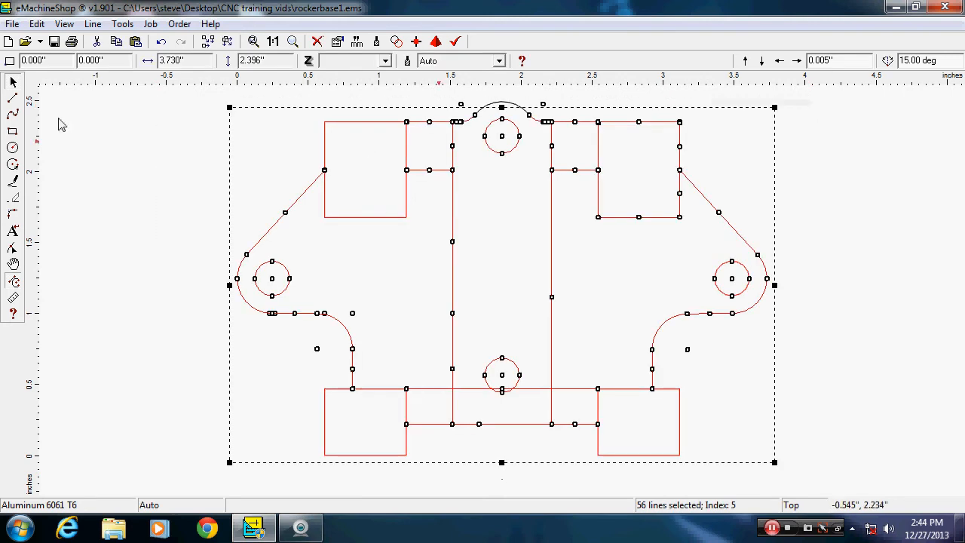
pyautogui.click(92, 24)
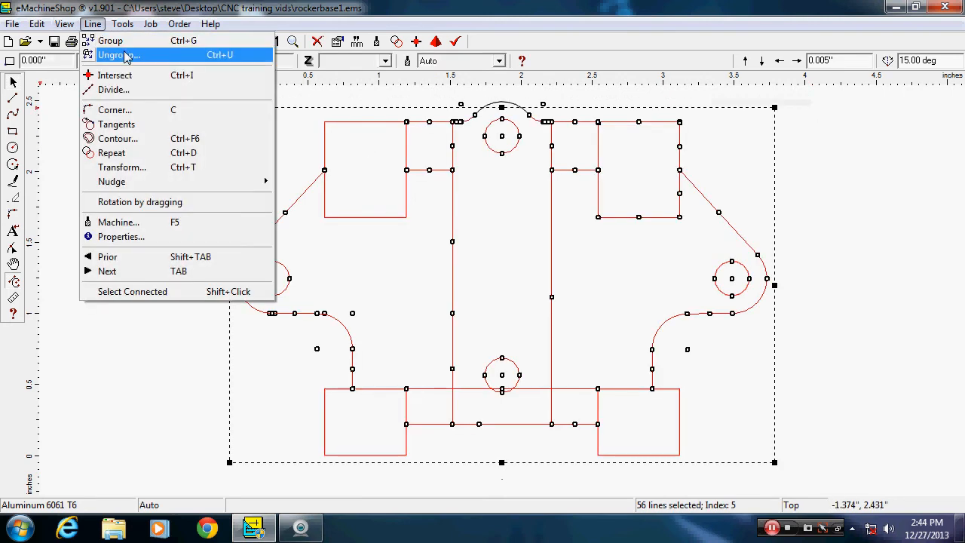
pyautogui.click(123, 76)
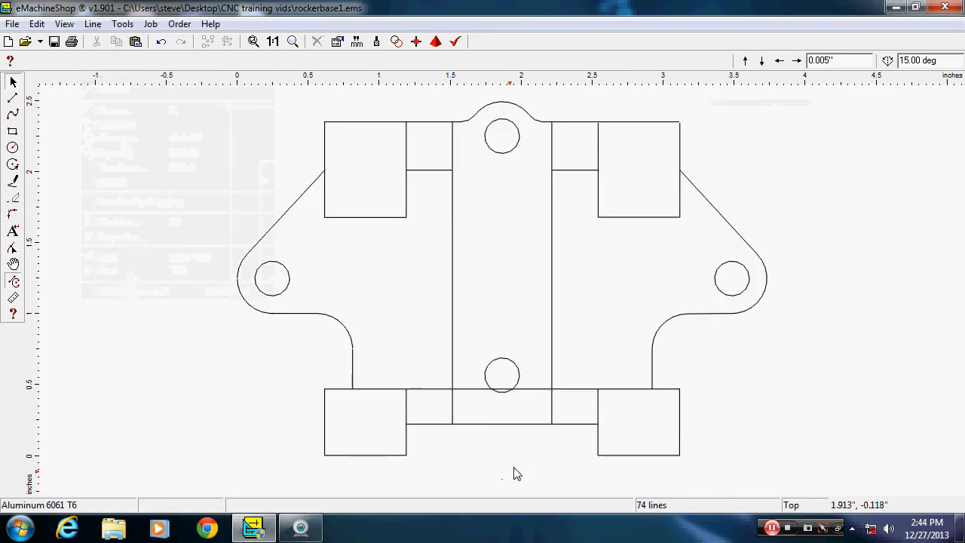
# Step: Delete the three segments of the new horizontal line between the two long vertical lines, including the piece crossing the lower centre hole
pyautogui.click(531, 397)
pyautogui.press('Delete')
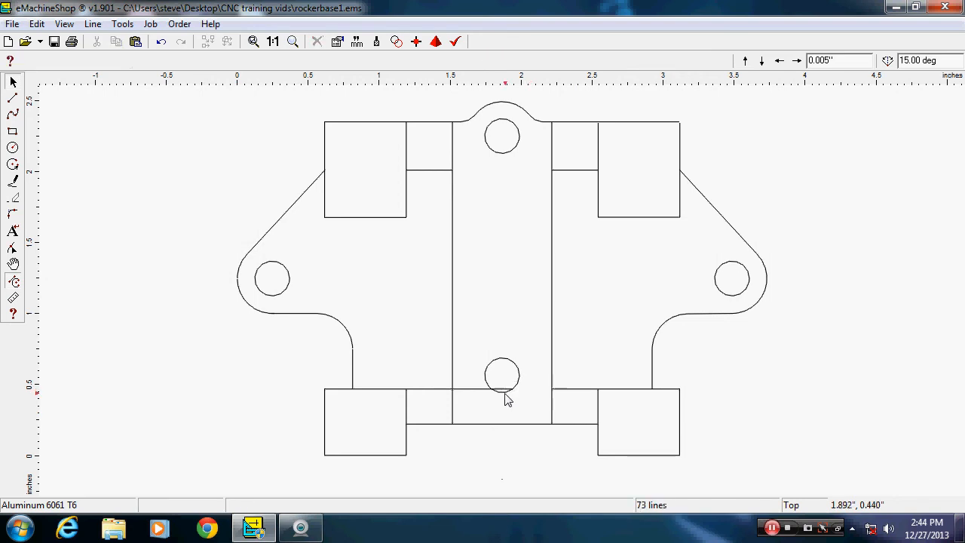
pyautogui.click(504, 392)
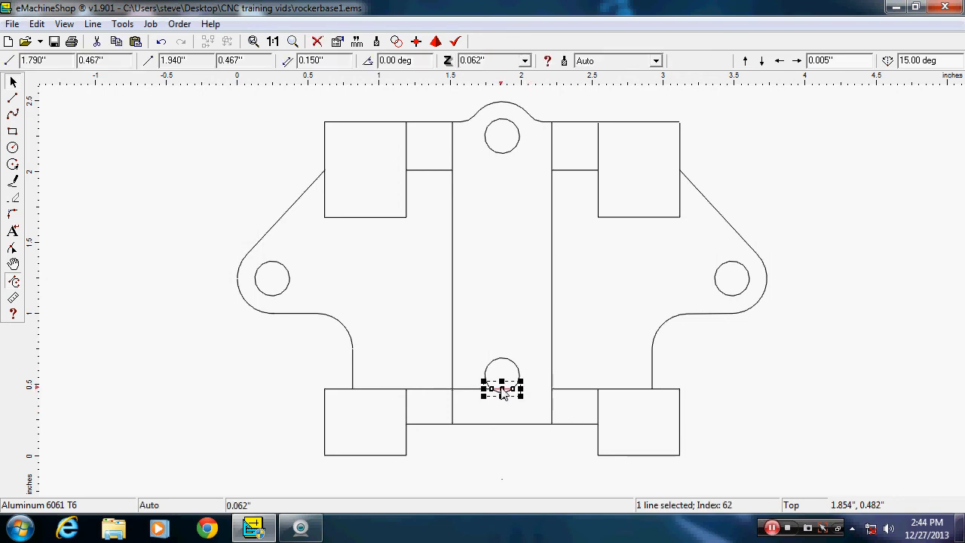
pyautogui.press('Delete')
pyautogui.click(474, 393)
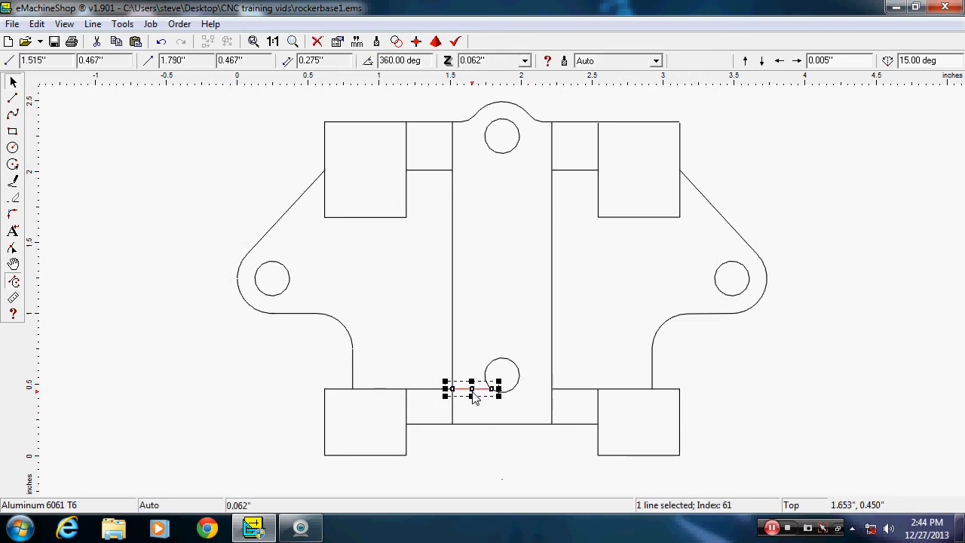
pyautogui.press('Delete')
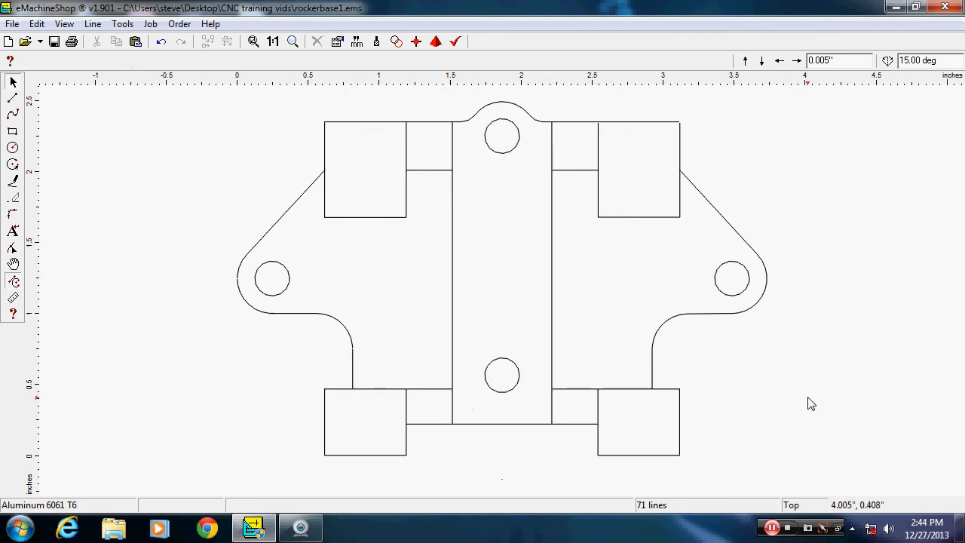
# Step: Switch to Logitech Webcam Software to examine the physical rocker base, and return to the eMachineShop drawing
pyautogui.click(304, 534)
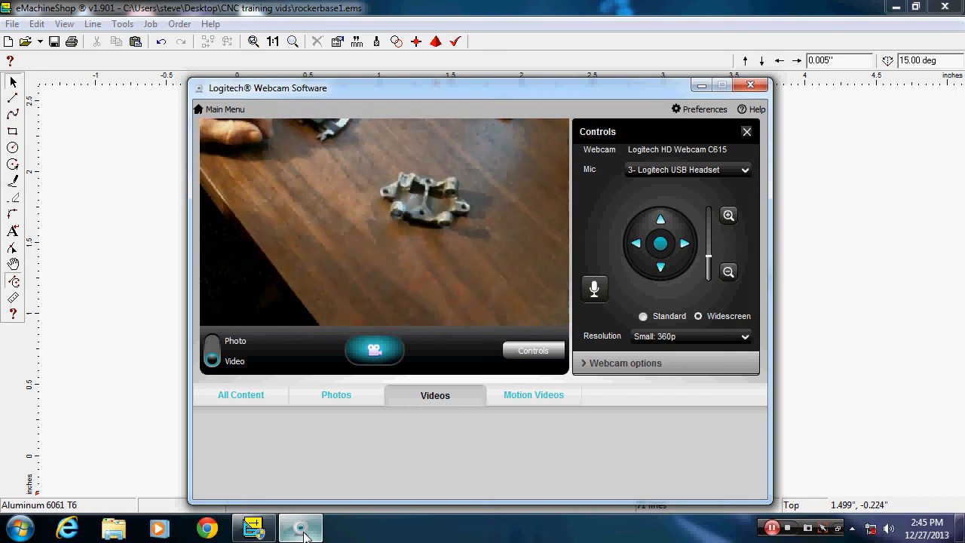
pyautogui.click(254, 528)
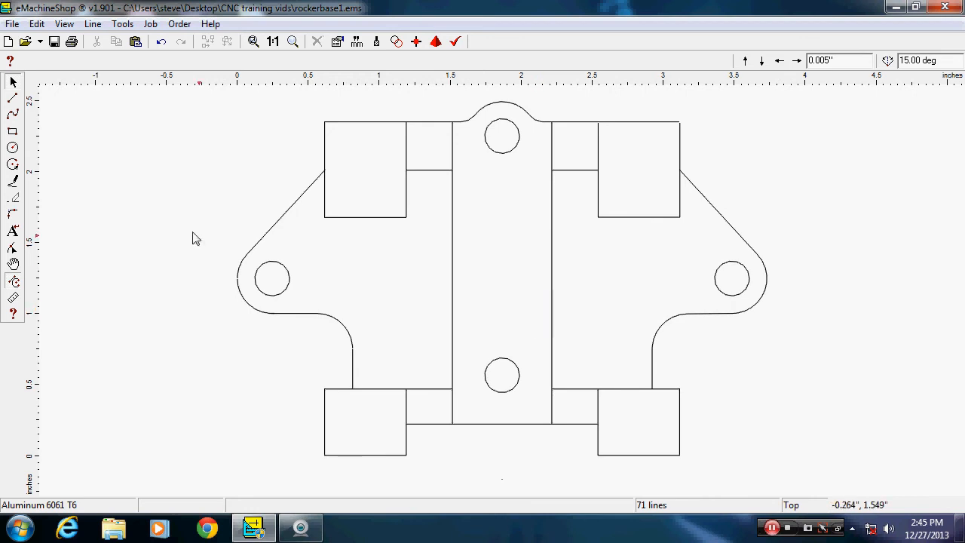
# Step: Draw a rectangle 0.175" wide and about 2.575" tall, and centre its base on the lower edge between the two long vertical lines
pyautogui.click(13, 131)
pyautogui.moveTo(90, 123); pyautogui.dragTo(165, 446)
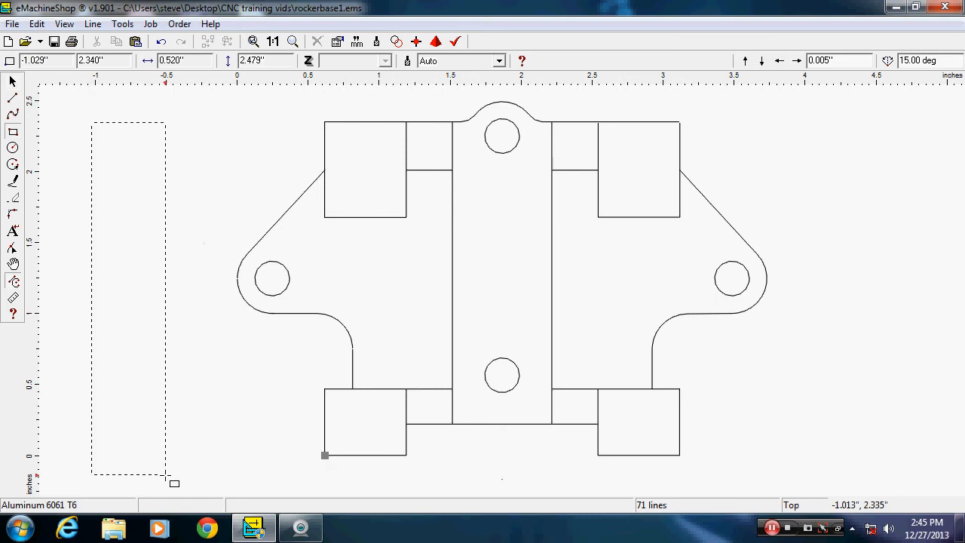
pyautogui.moveTo(166, 488); pyautogui.dragTo(166, 488)
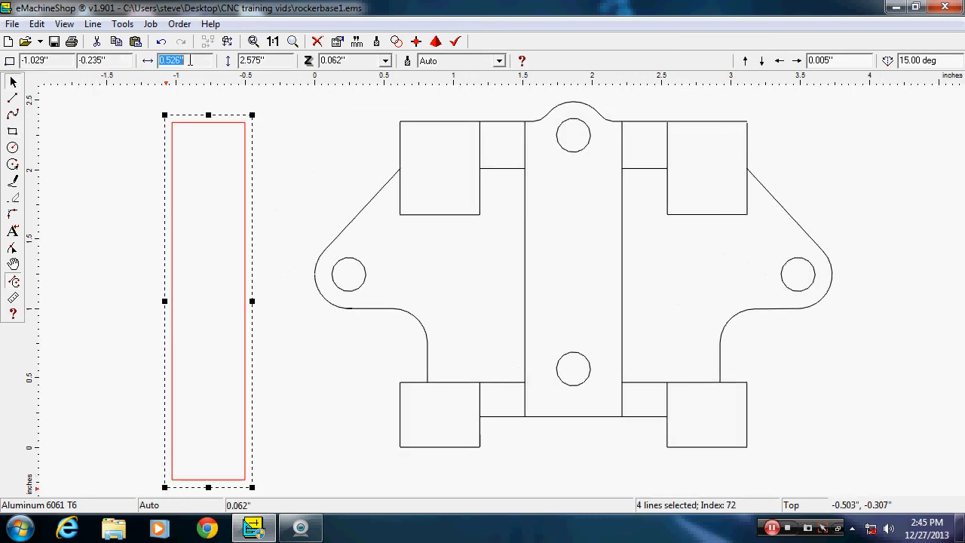
pyautogui.press('BackSpace')
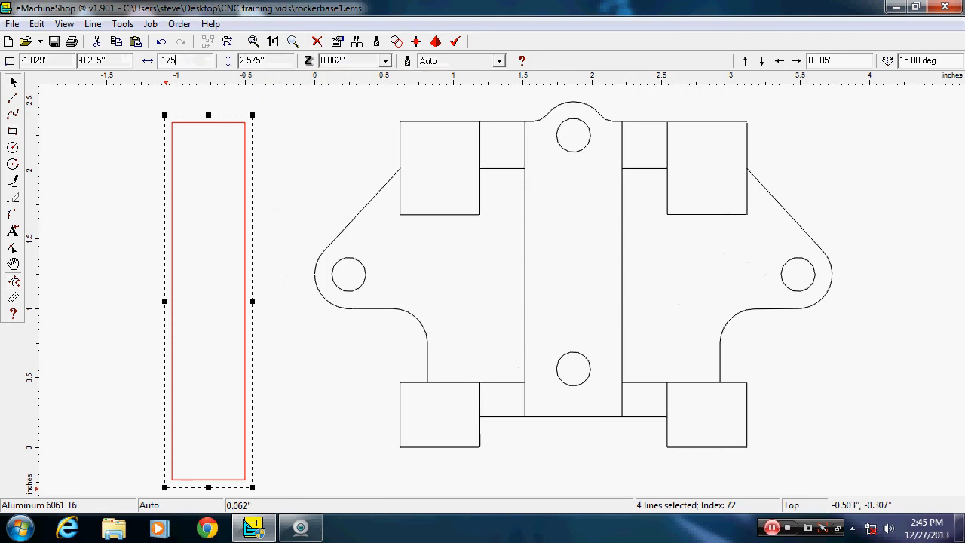
pyautogui.press('Return')
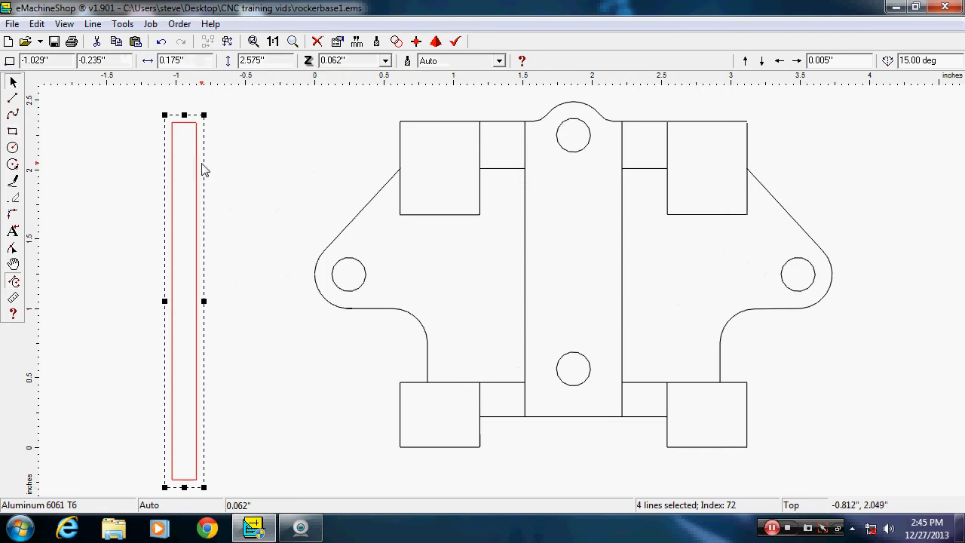
pyautogui.moveTo(197, 166); pyautogui.dragTo(585, 131)
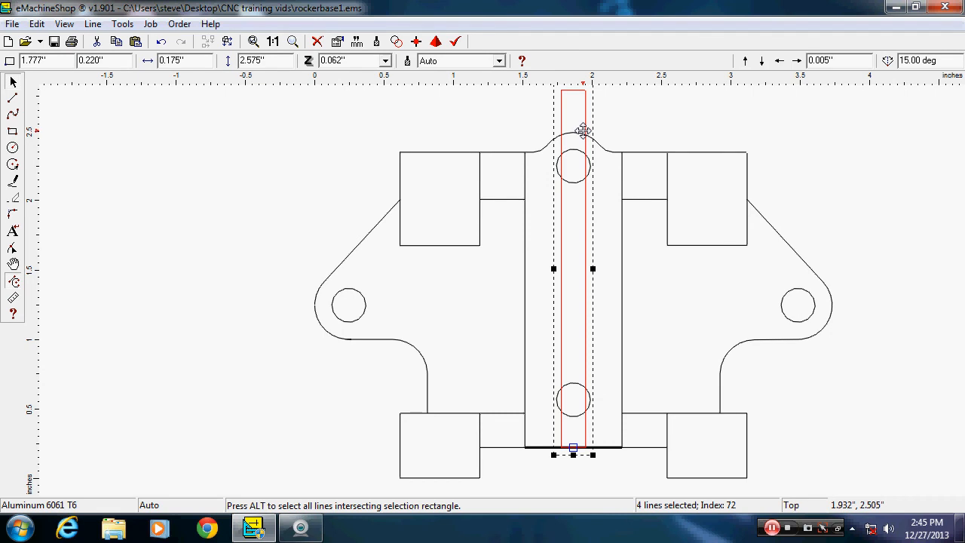
pyautogui.scroll(-1, 583, 131)
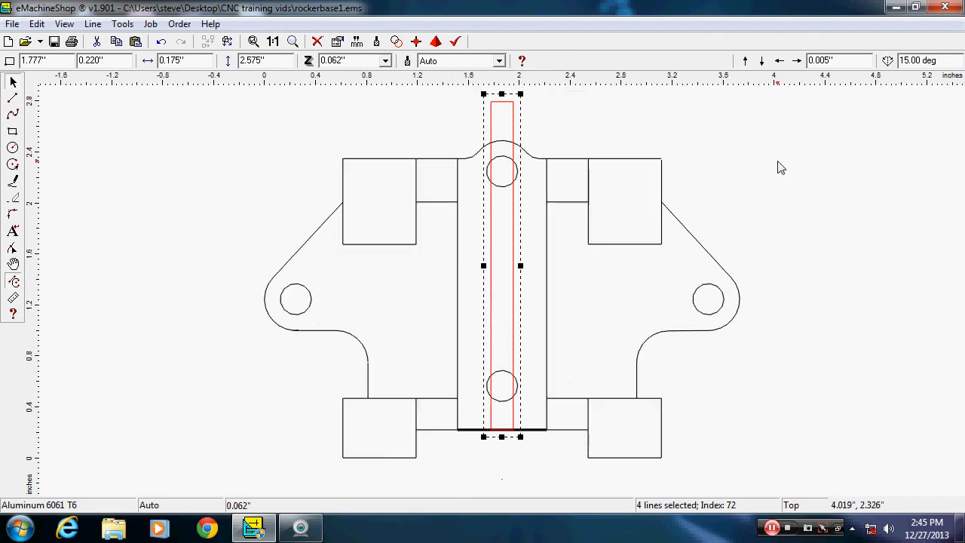
# Step: View the physical part again in Logitech Webcam Software and go back to the eMachineShop drawing
pyautogui.click(300, 529)
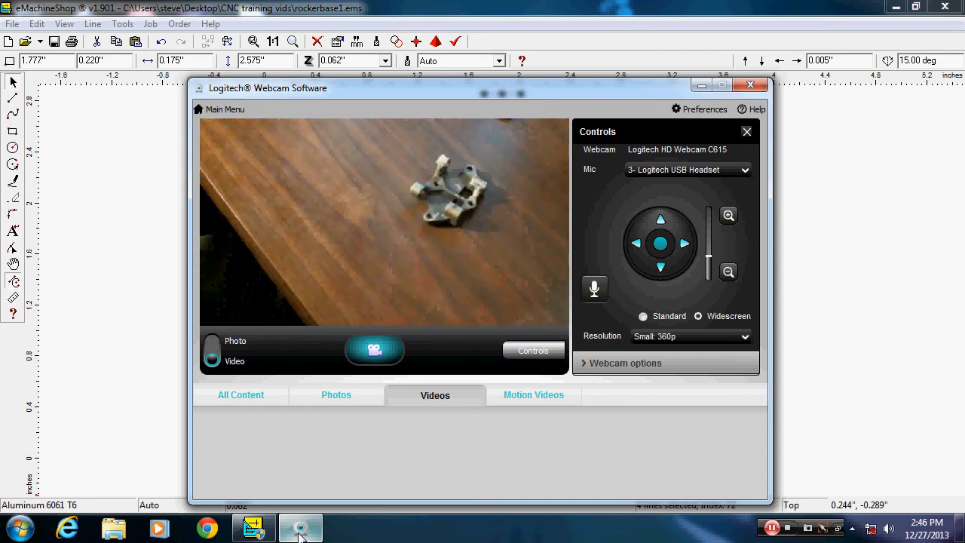
pyautogui.click(126, 231)
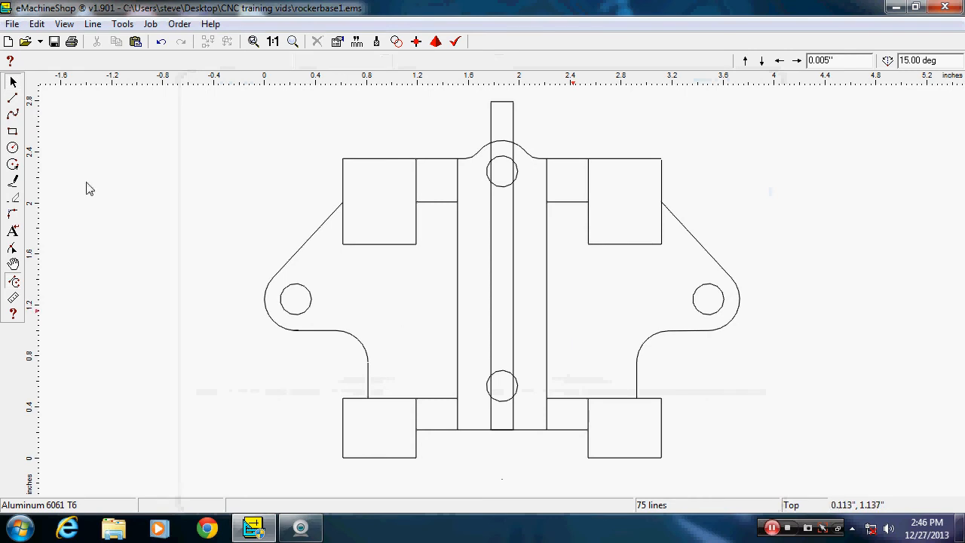
# Step: Draw a 1.350" horizontal line joining the lower inner corners of the two lower blocks
pyautogui.click(12, 99)
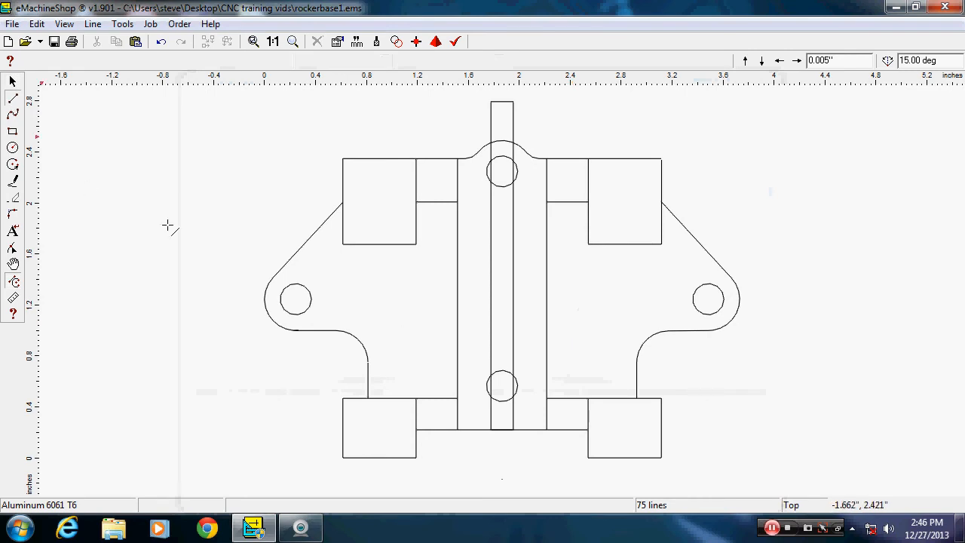
pyautogui.click(415, 457)
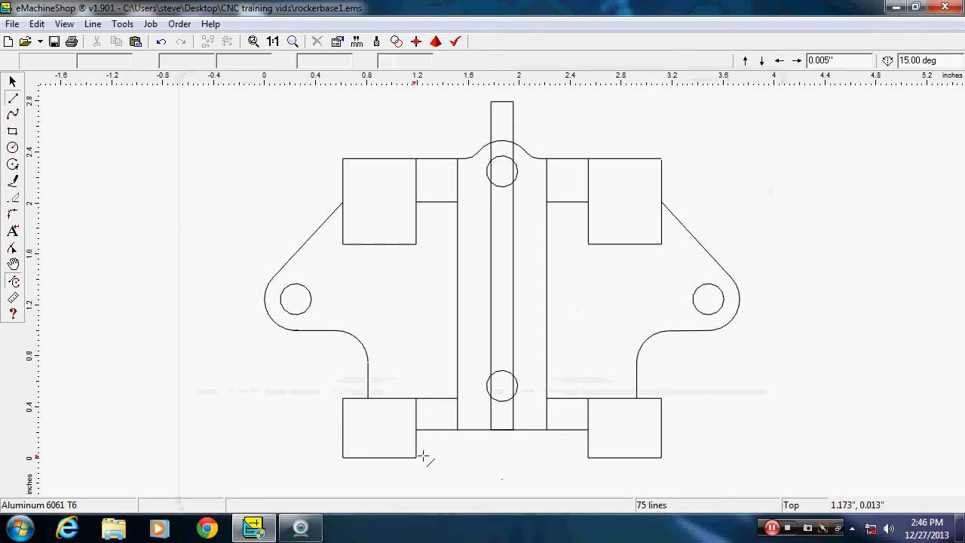
pyautogui.click(588, 457)
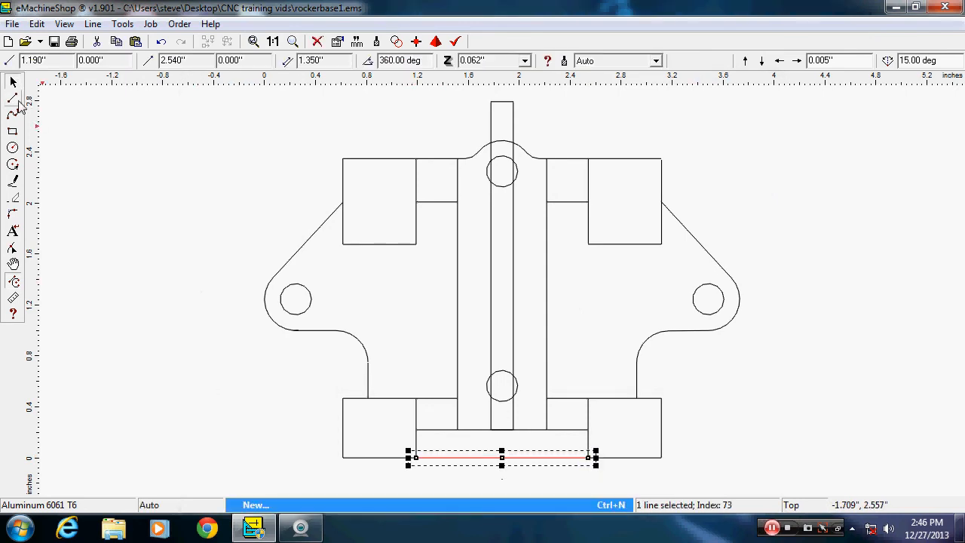
# Step: Draw a line upward from the midpoint of the bottom line, and set its angle to 90 degrees and its length to 1.080"
pyautogui.click(13, 98)
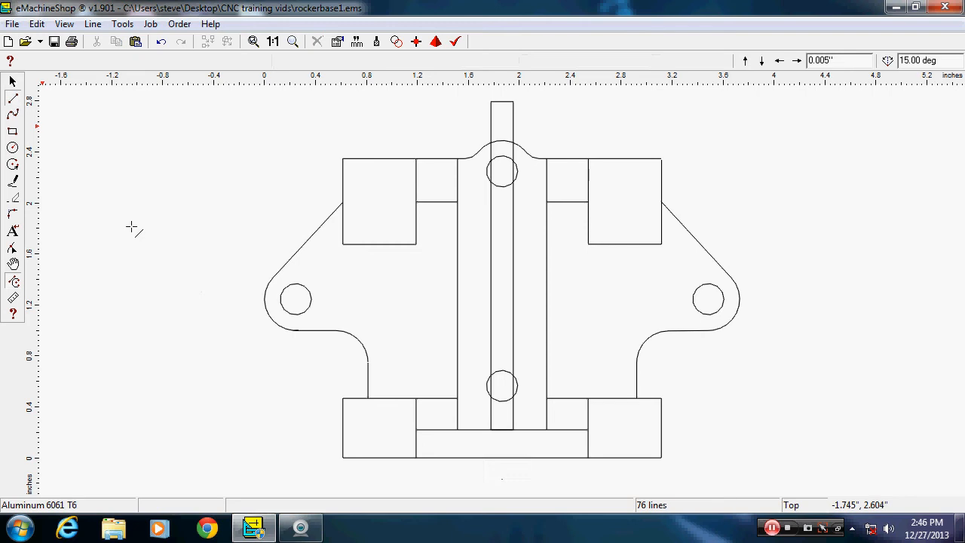
pyautogui.click(506, 455)
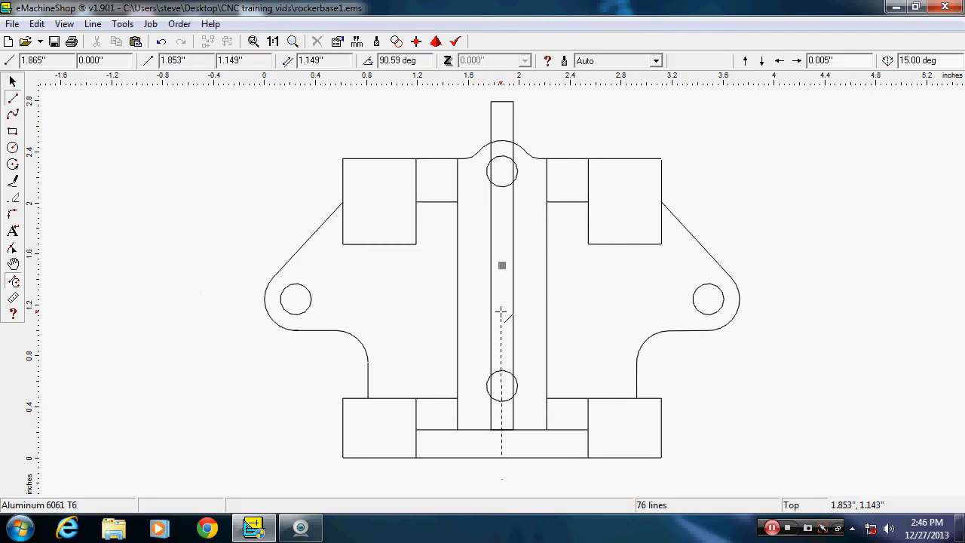
pyautogui.click(503, 311)
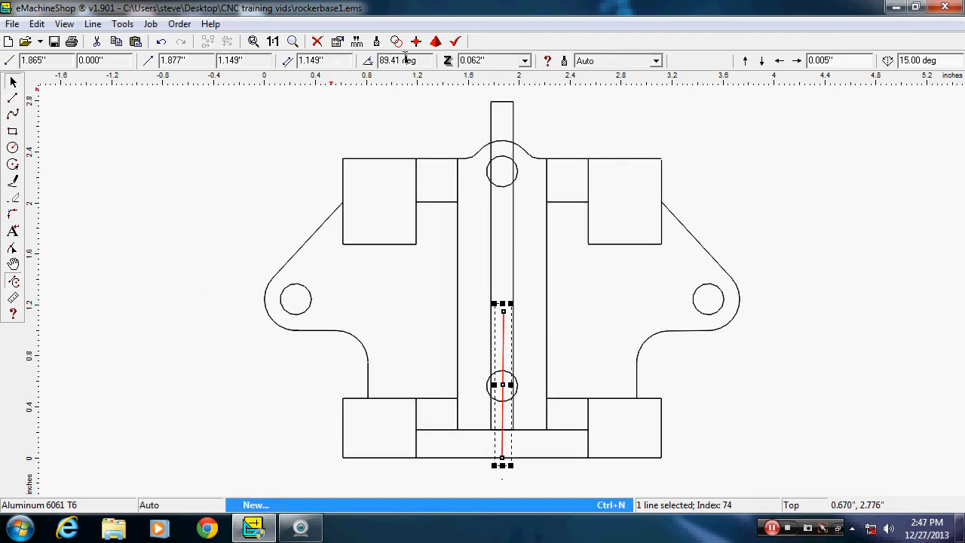
pyautogui.click(406, 59)
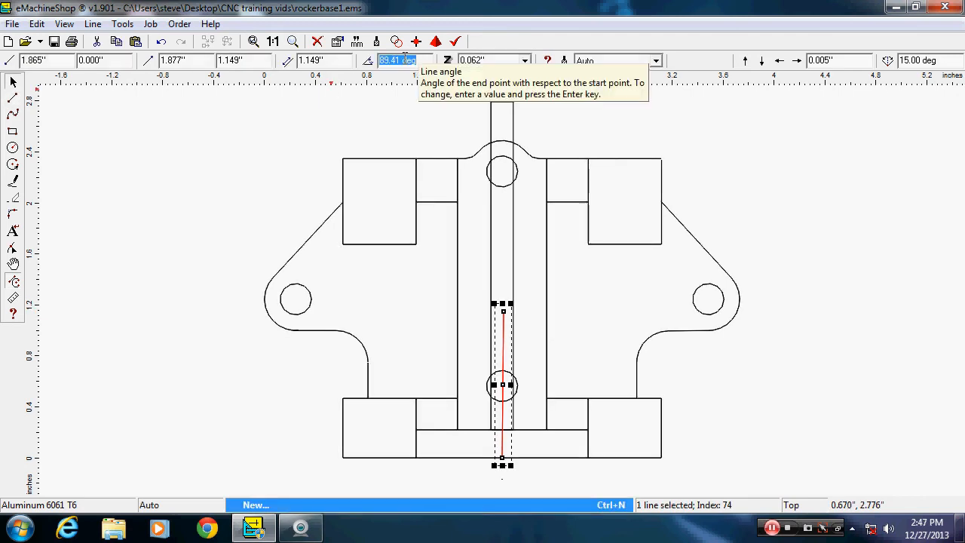
pyautogui.write('90')
pyautogui.press('Return')
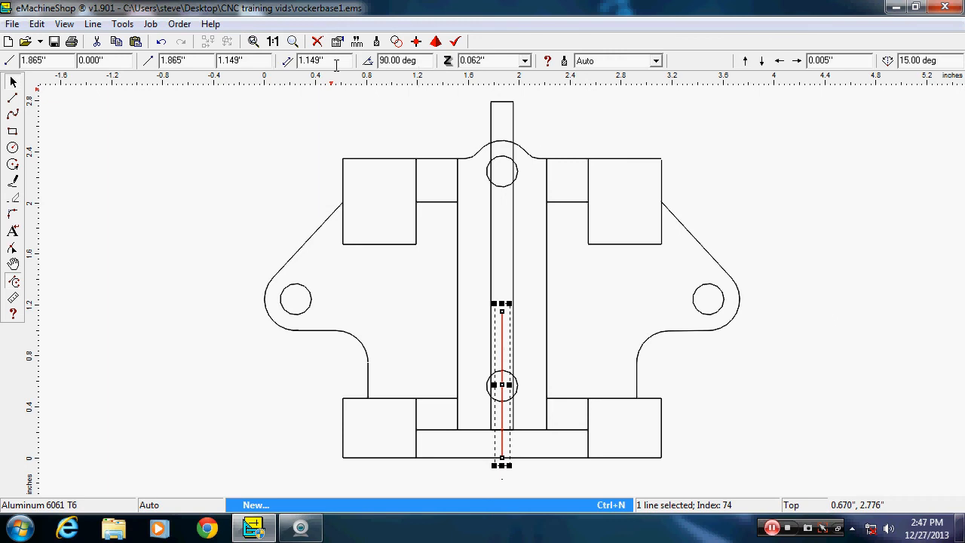
pyautogui.click(336, 64)
pyautogui.write('1.080')
pyautogui.press('Return')
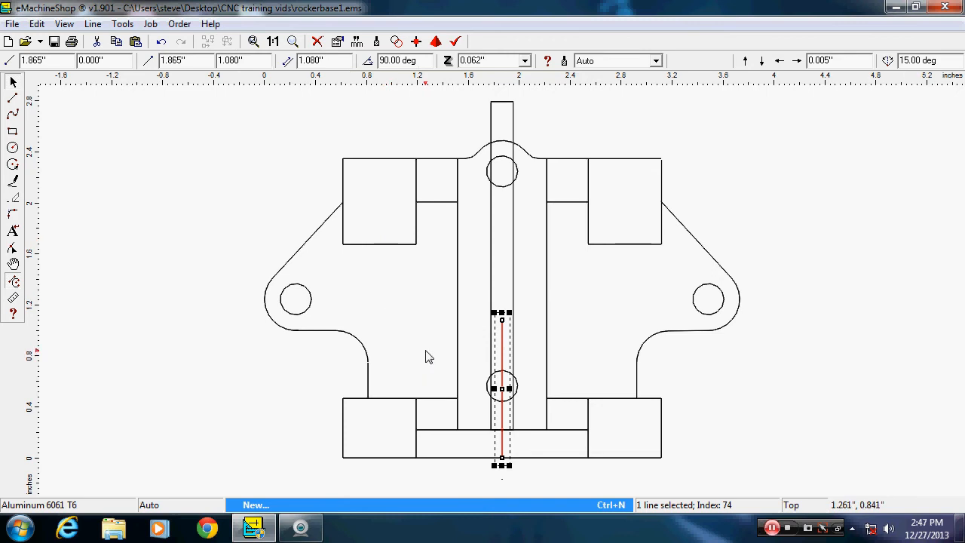
pyautogui.click(87, 255)
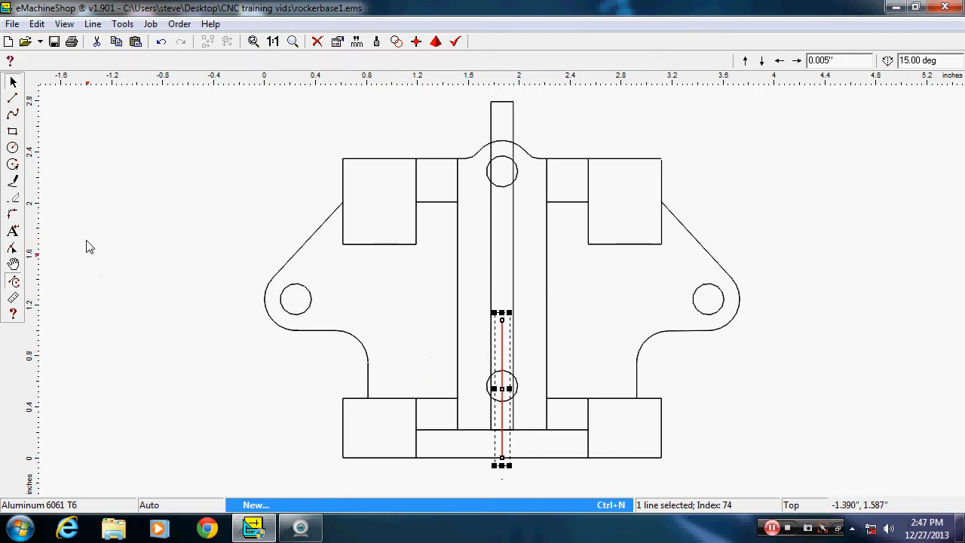
# Step: Draw two diagonal lines from the upper inner corners of the lower blocks to the top end of the vertical centre line
pyautogui.click(12, 99)
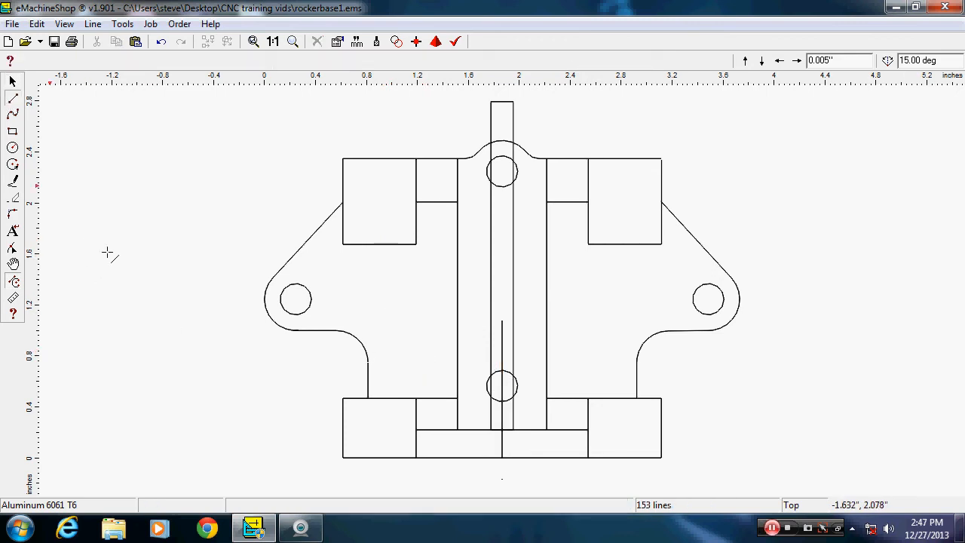
pyautogui.click(416, 398)
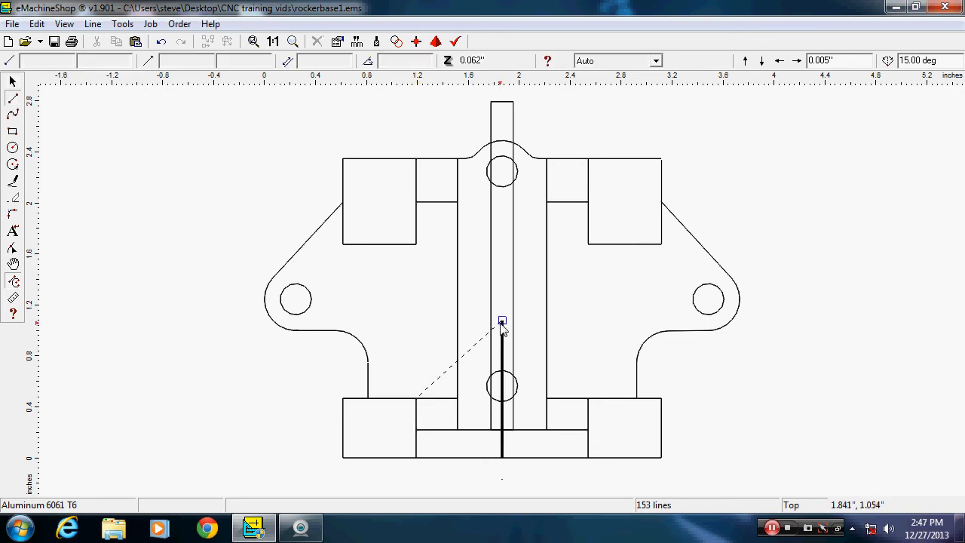
pyautogui.click(501, 320)
pyautogui.click(13, 98)
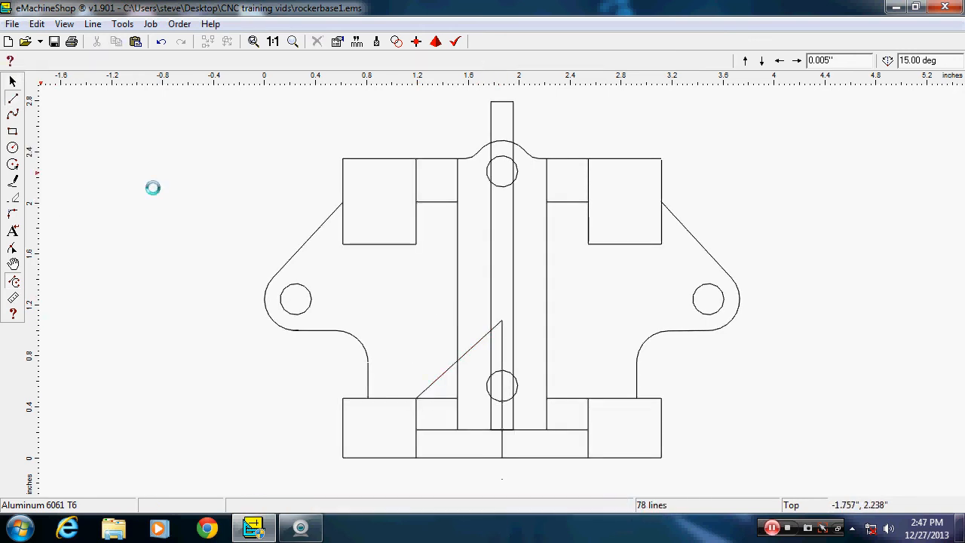
pyautogui.click(588, 397)
pyautogui.click(502, 321)
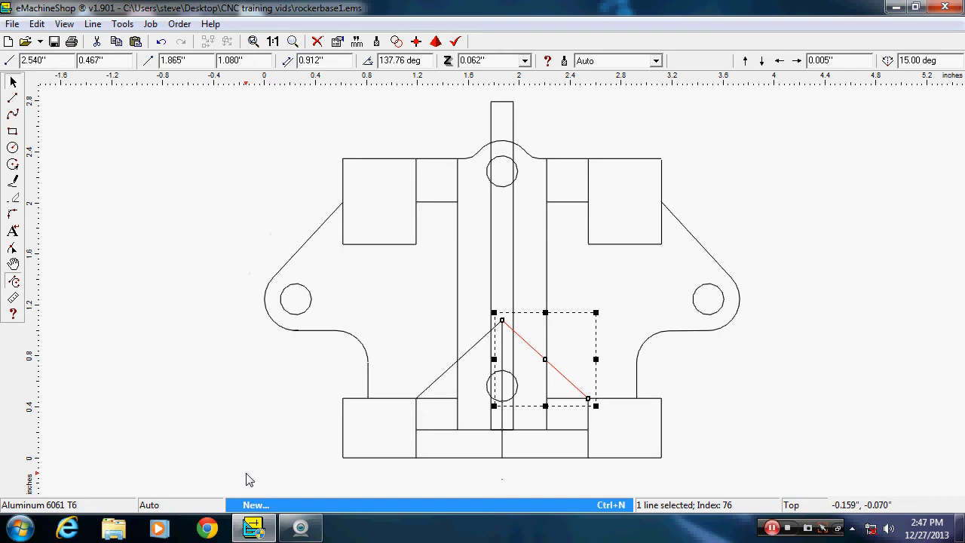
# Step: Select all lines of the drawing and intersect them
pyautogui.click(36, 24)
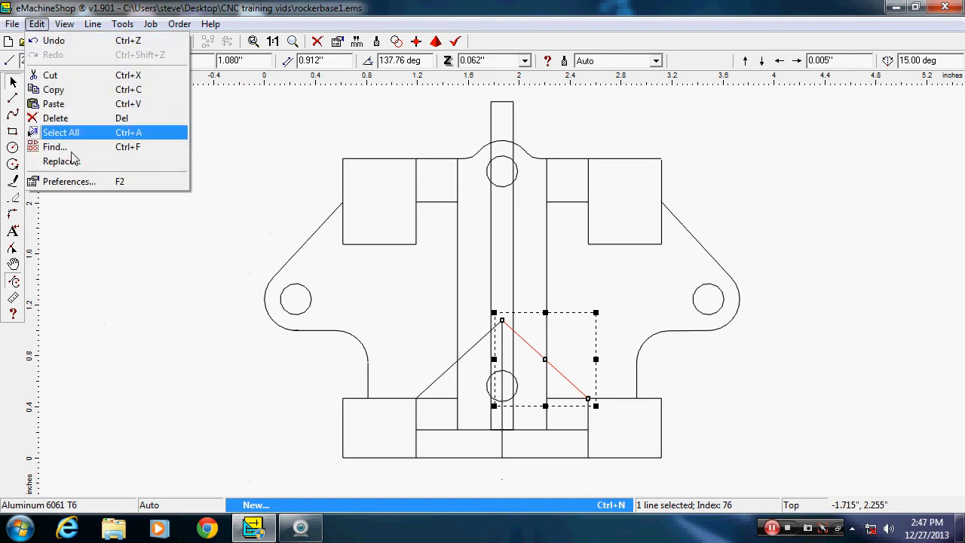
pyautogui.click(81, 140)
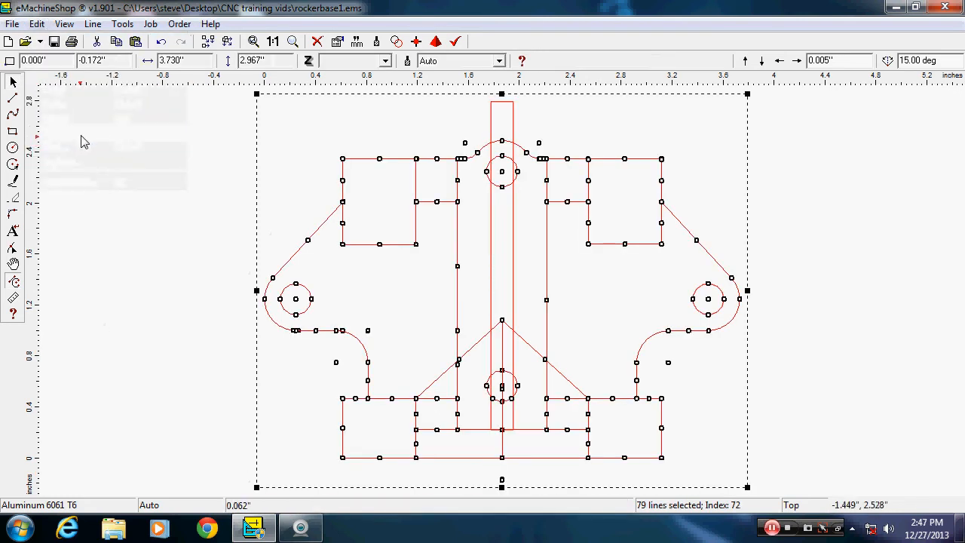
pyautogui.click(99, 27)
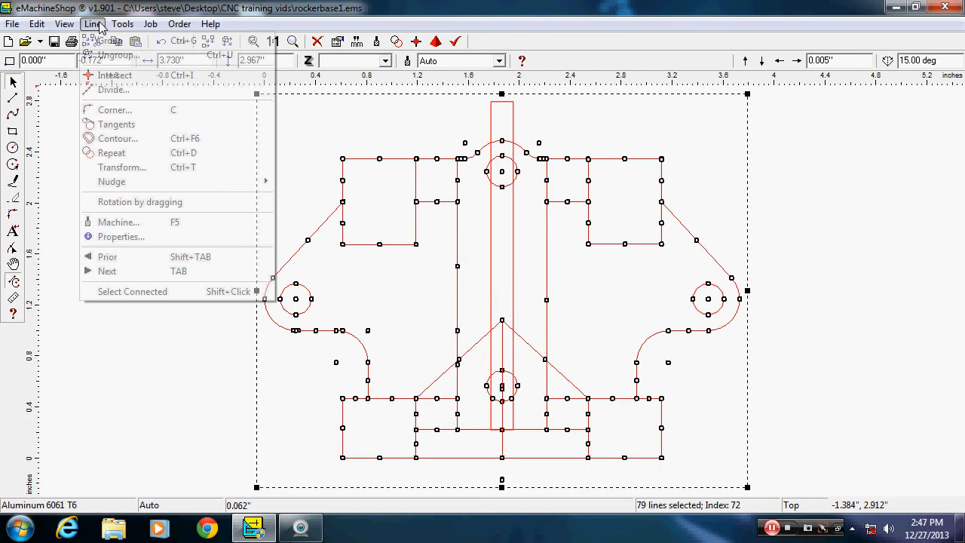
pyautogui.click(126, 81)
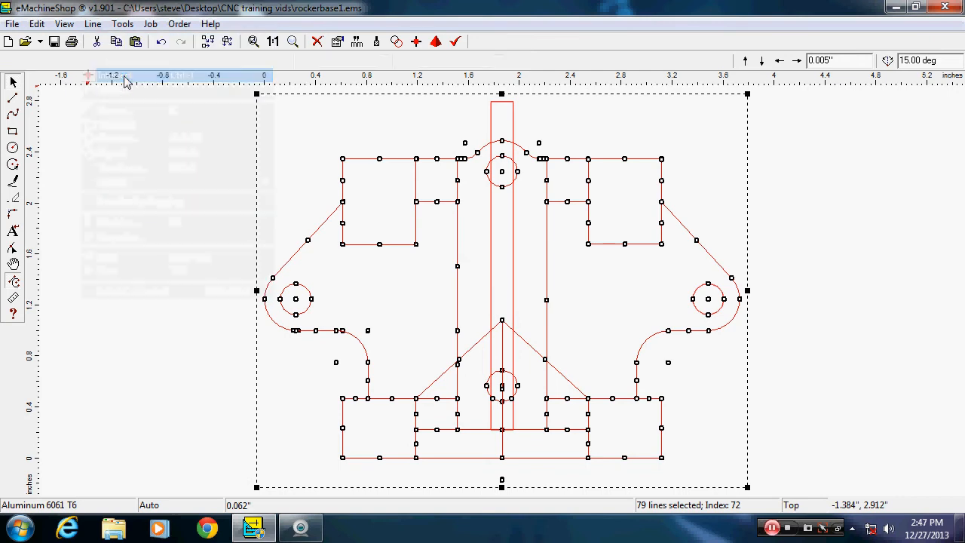
# Step: Delete the right vertical line's segment between the right diagonal and the small lower-right rectangle
pyautogui.click(185, 401)
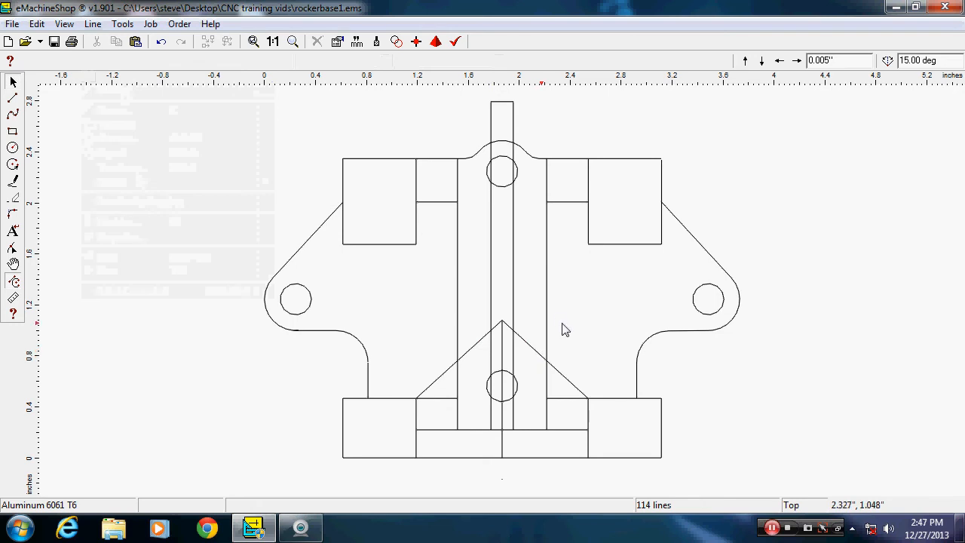
pyautogui.click(548, 381)
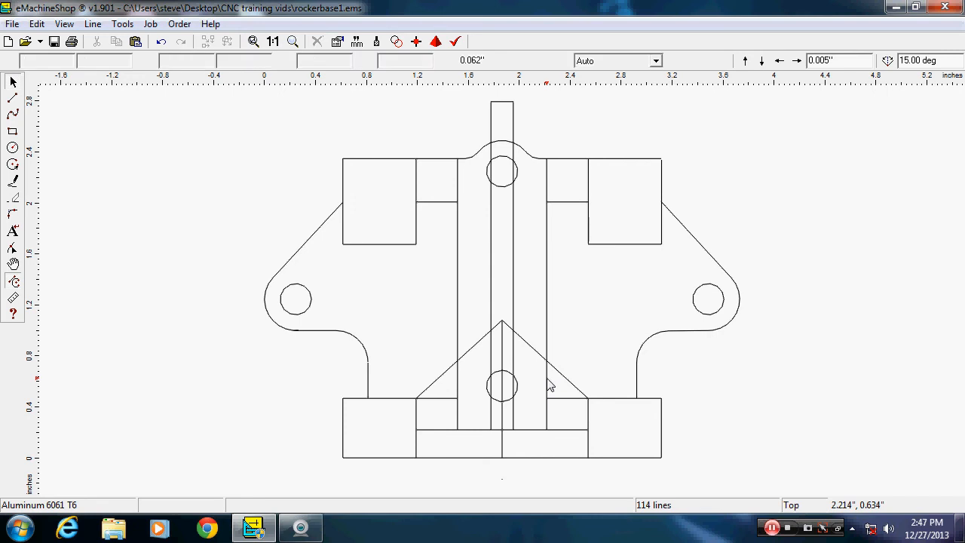
pyautogui.press('Delete')
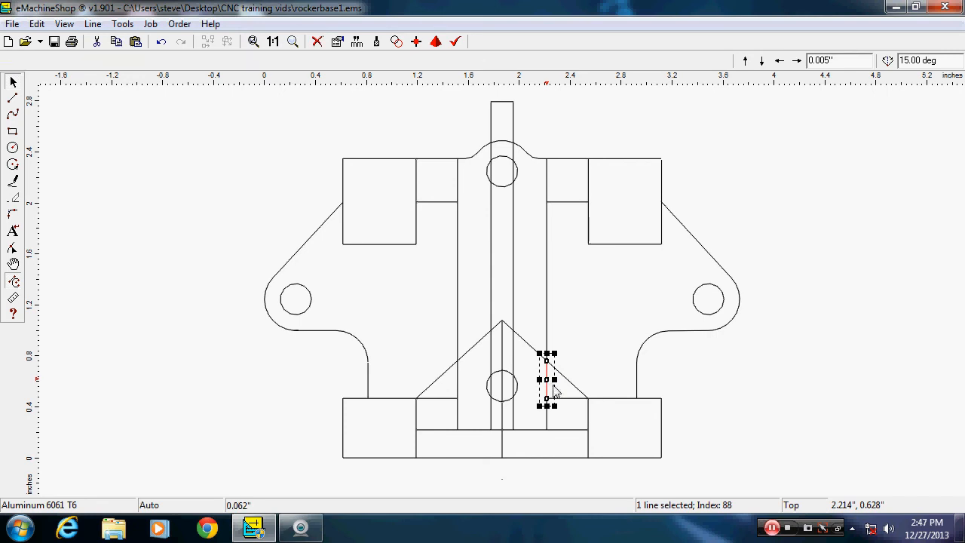
# Step: Delete the upper edge and inner side of the small rectangle beside the lower-right block
pyautogui.click(567, 399)
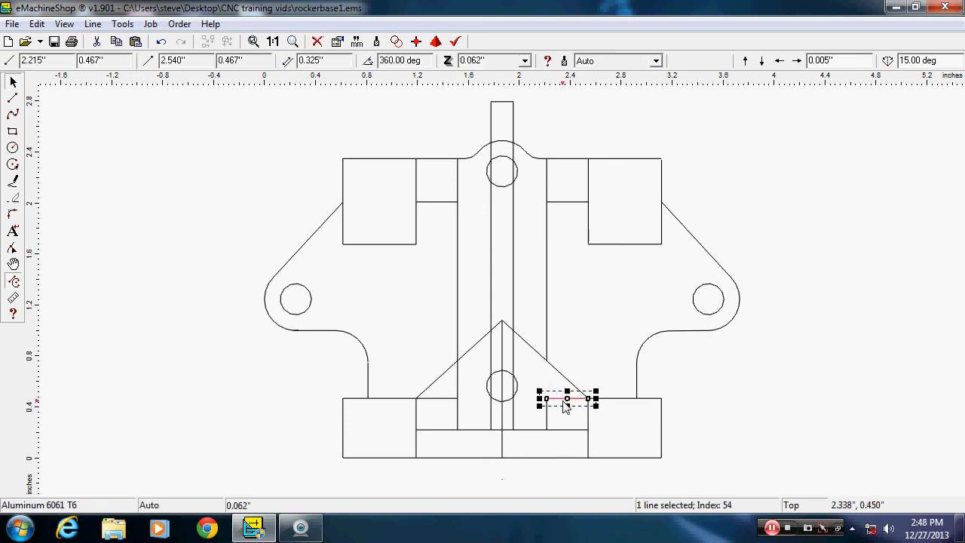
pyautogui.press('Delete')
pyautogui.click(548, 414)
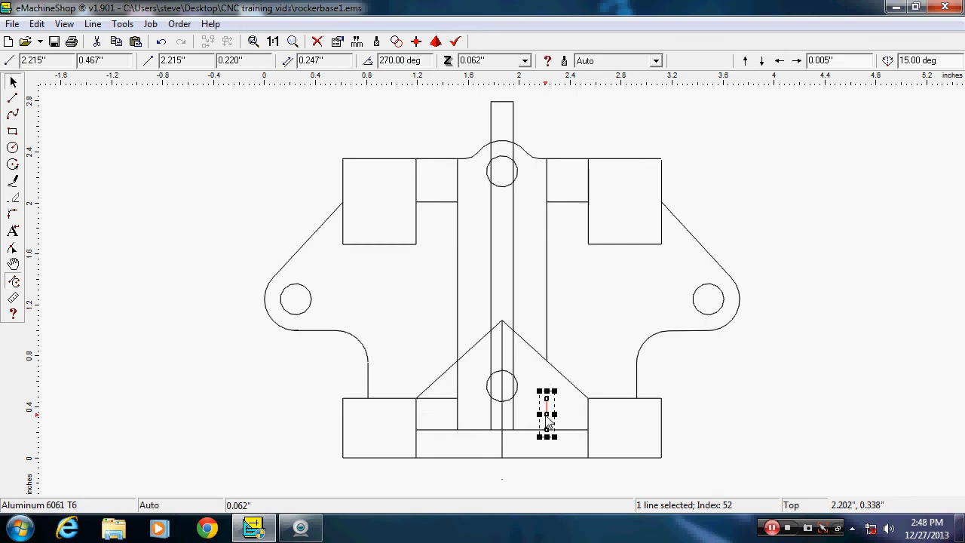
pyautogui.press('Delete')
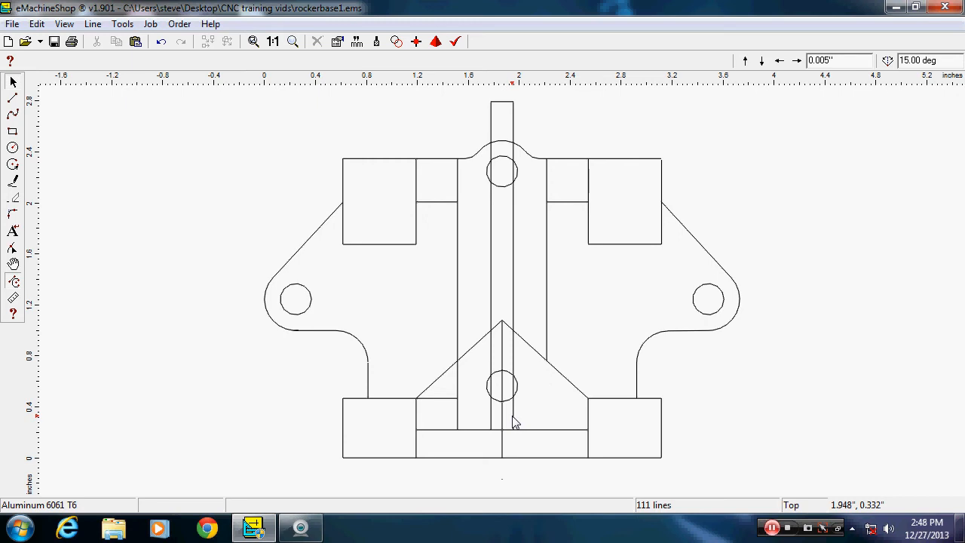
# Step: Undo the last two line deletions on the small lower-right rectangle
pyautogui.click(37, 25)
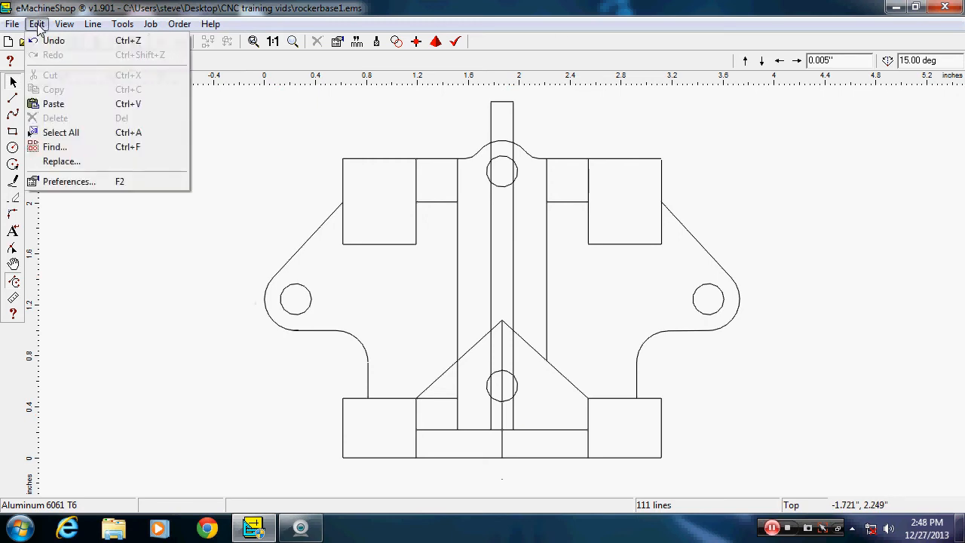
pyautogui.click(46, 41)
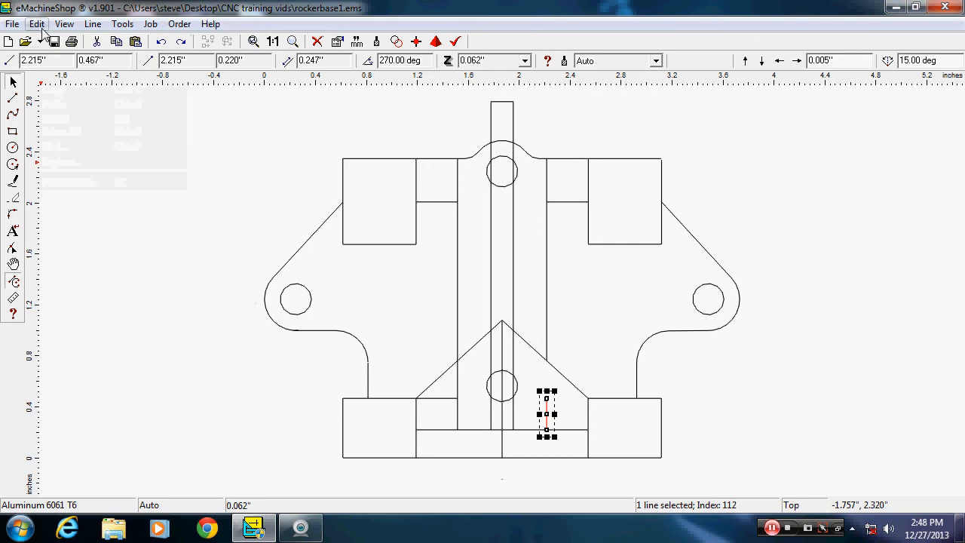
pyautogui.click(42, 25)
pyautogui.click(55, 40)
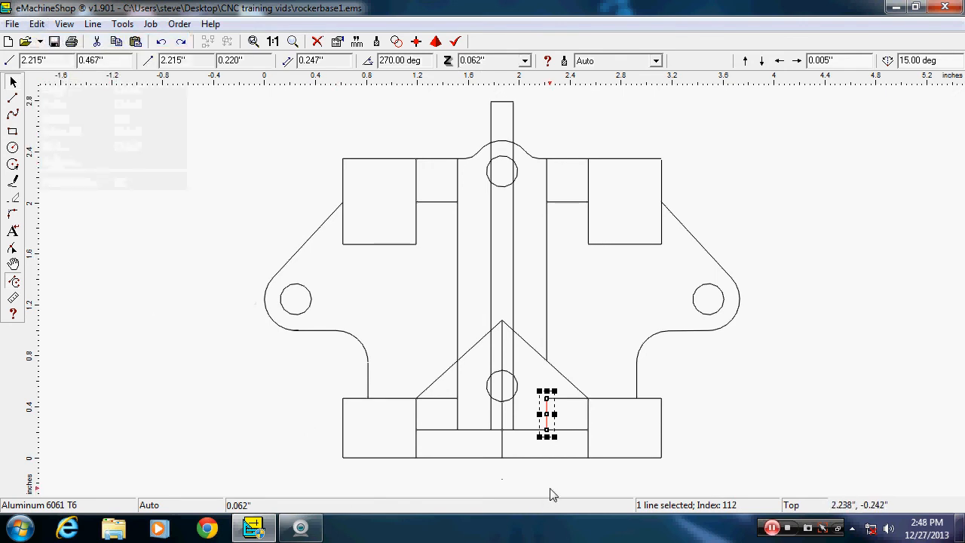
pyautogui.click(541, 466)
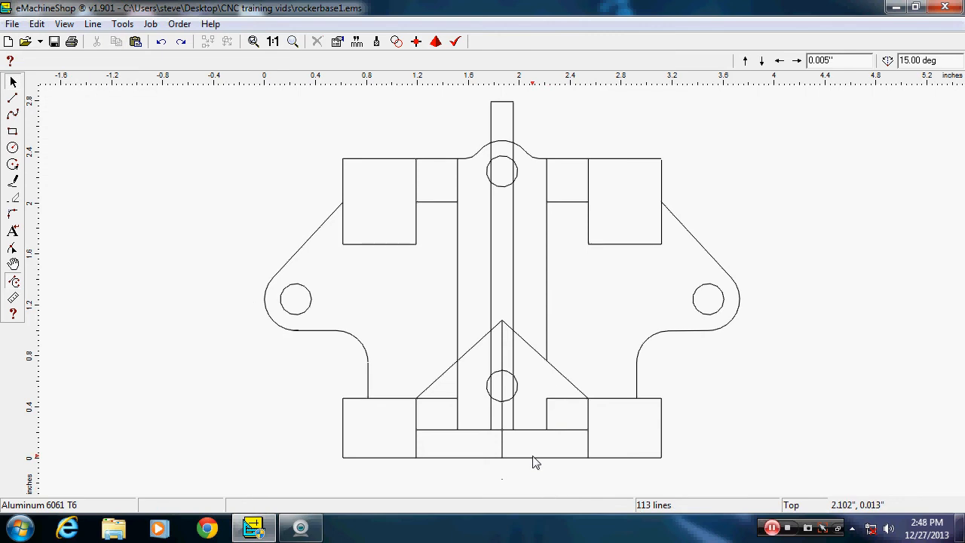
# Step: Delete both halves of the bottom horizontal line between the two lower blocks
pyautogui.click(536, 459)
pyautogui.press('Delete')
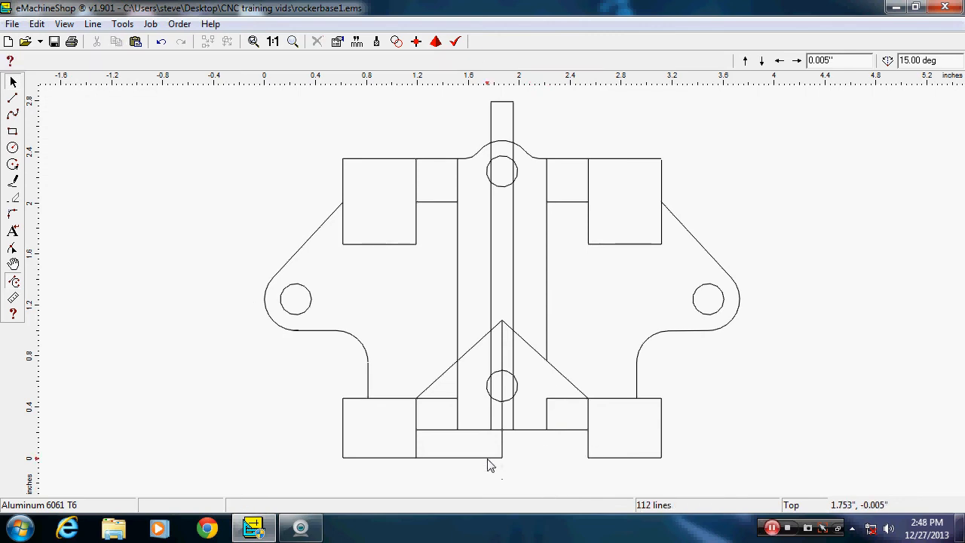
pyautogui.click(491, 458)
pyautogui.press('Delete')
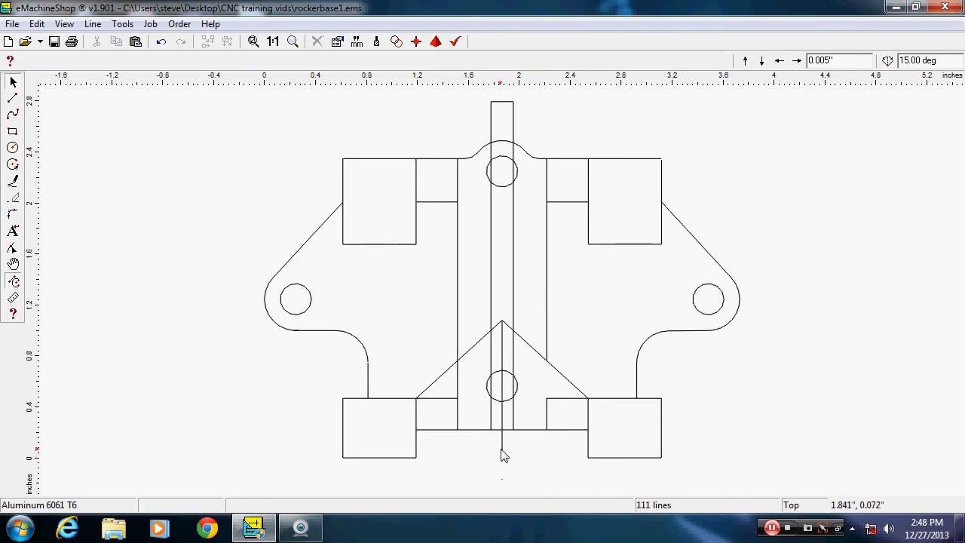
# Step: Delete all four segments of the vertical centre line from its lower end up to the apex of the diagonals
pyautogui.click(502, 451)
pyautogui.press('Delete')
pyautogui.click(504, 423)
pyautogui.press('Delete')
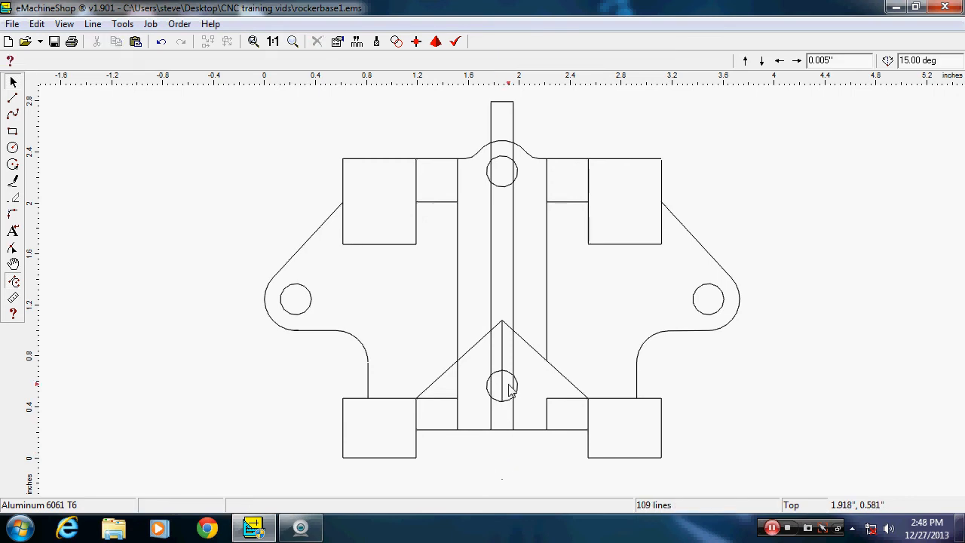
pyautogui.click(504, 393)
pyautogui.press('Delete')
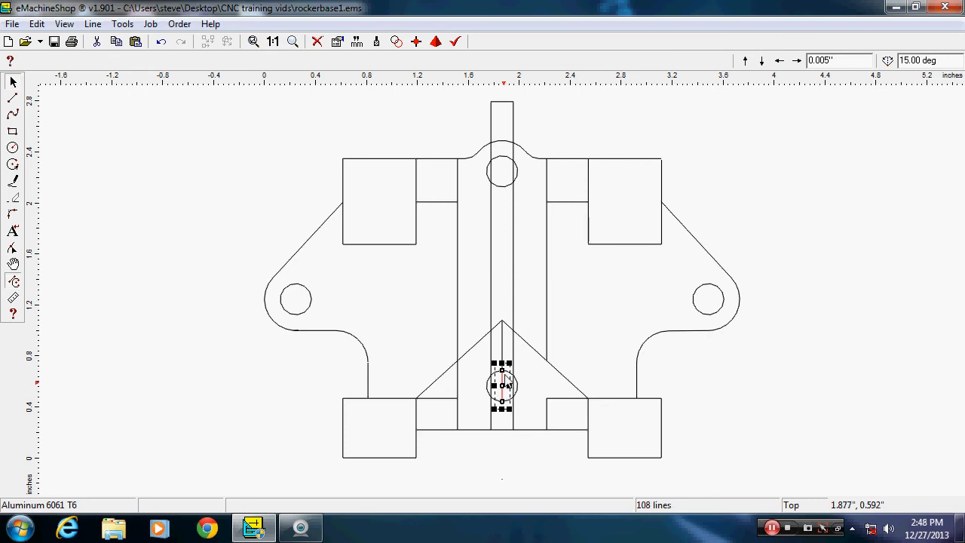
pyautogui.click(503, 363)
pyautogui.press('Delete')
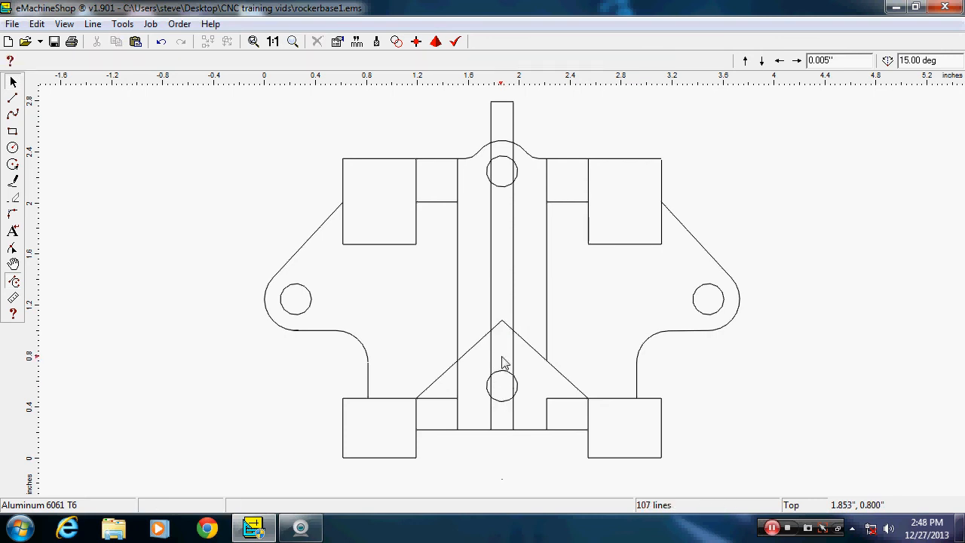
# Step: Delete the segments of both central rib lines that lie inside and below the lower hole
pyautogui.click(513, 415)
pyautogui.press('Delete')
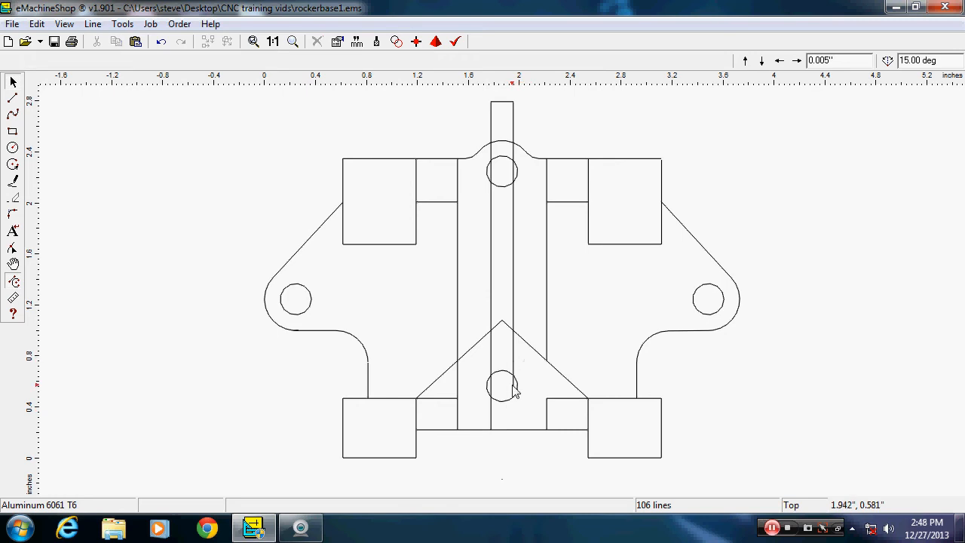
pyautogui.click(513, 387)
pyautogui.press('Delete')
pyautogui.click(492, 389)
pyautogui.press('Delete')
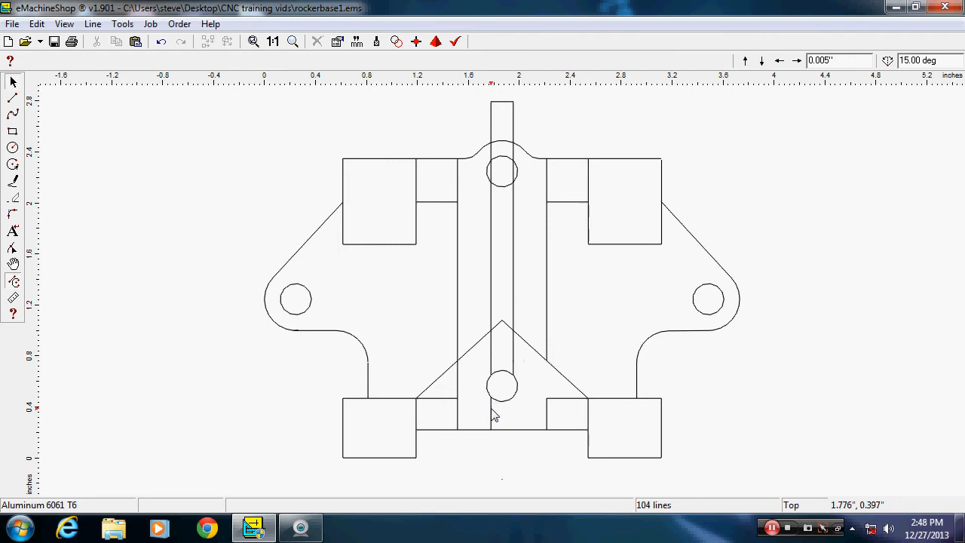
pyautogui.click(491, 415)
pyautogui.press('Delete')
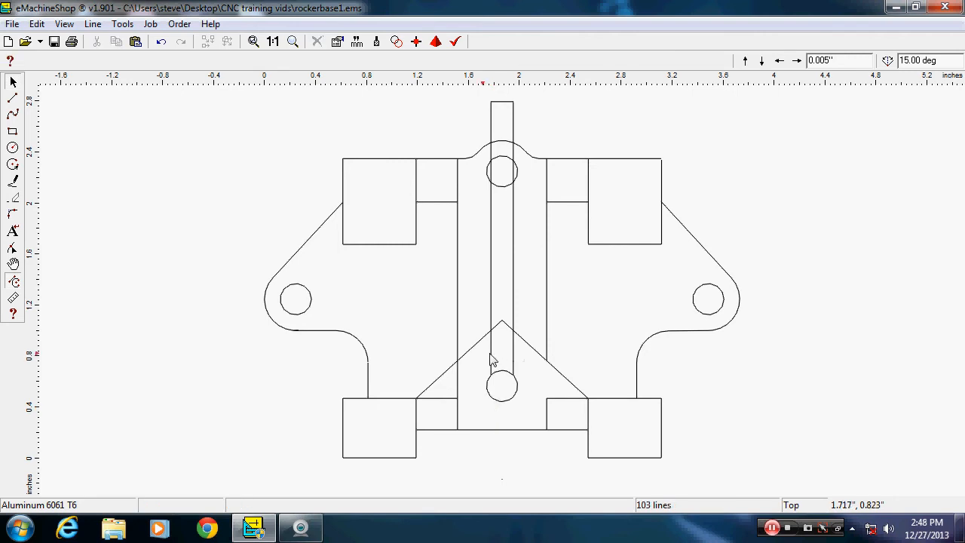
# Step: Delete the segments of both rib lines between the lower hole and the diagonal lines
pyautogui.click(491, 358)
pyautogui.press('Delete')
pyautogui.click(512, 354)
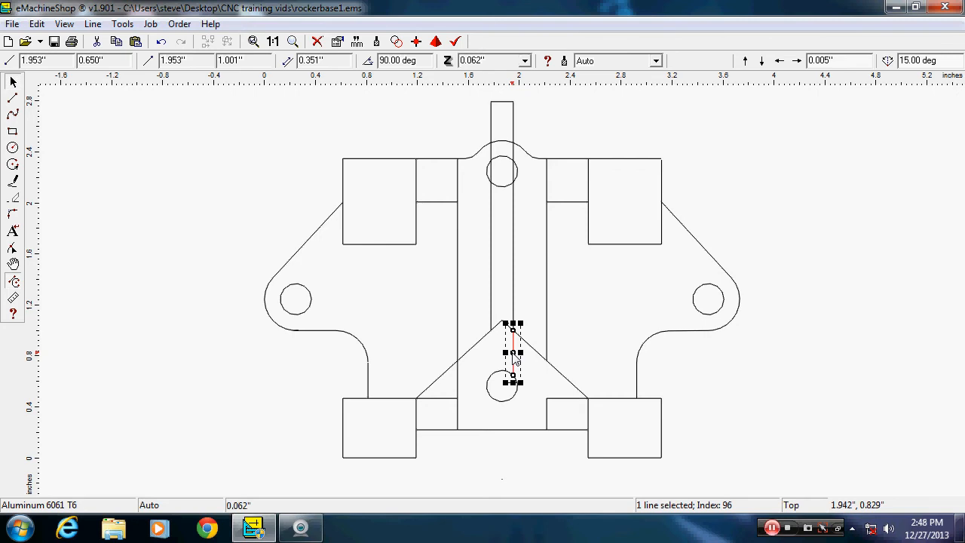
pyautogui.press('Delete')
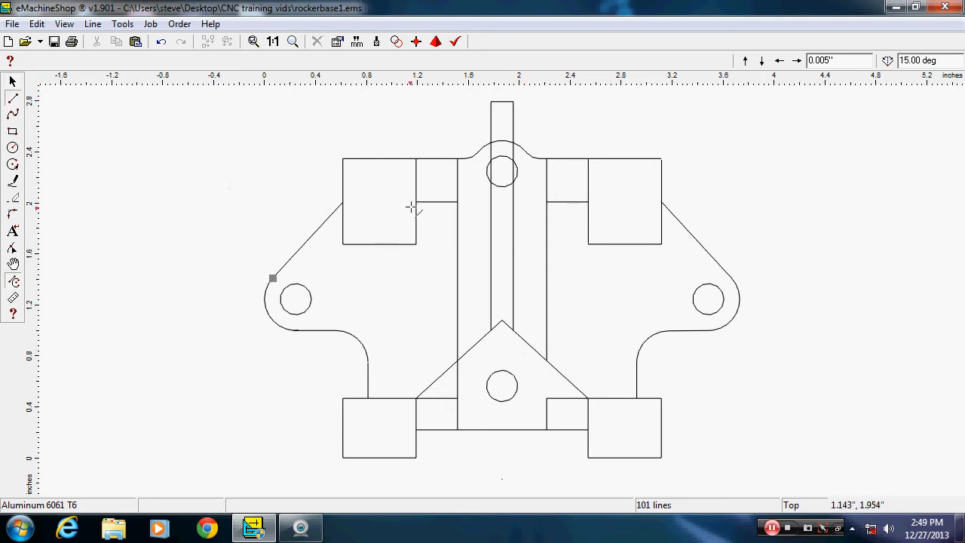
# Step: Draw a 0.700" horizontal line joining the inner ends of the two upper short lines, and intersect all lines of the drawing
pyautogui.click(459, 204)
pyautogui.click(548, 203)
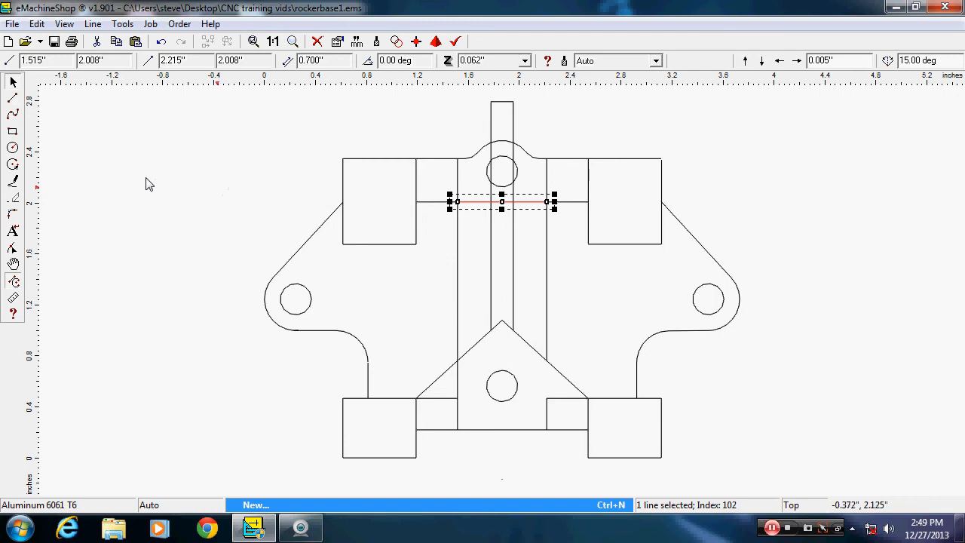
pyautogui.click(42, 27)
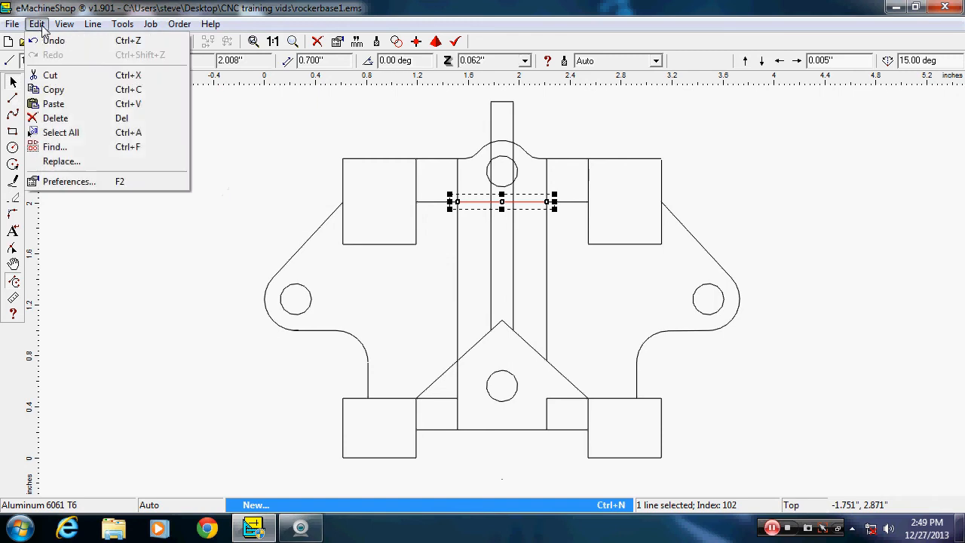
pyautogui.click(73, 134)
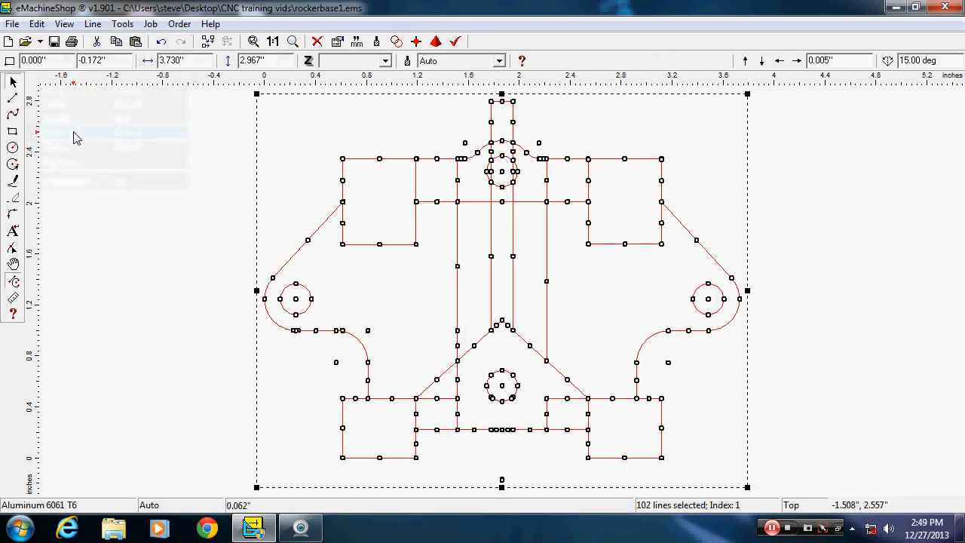
pyautogui.click(97, 30)
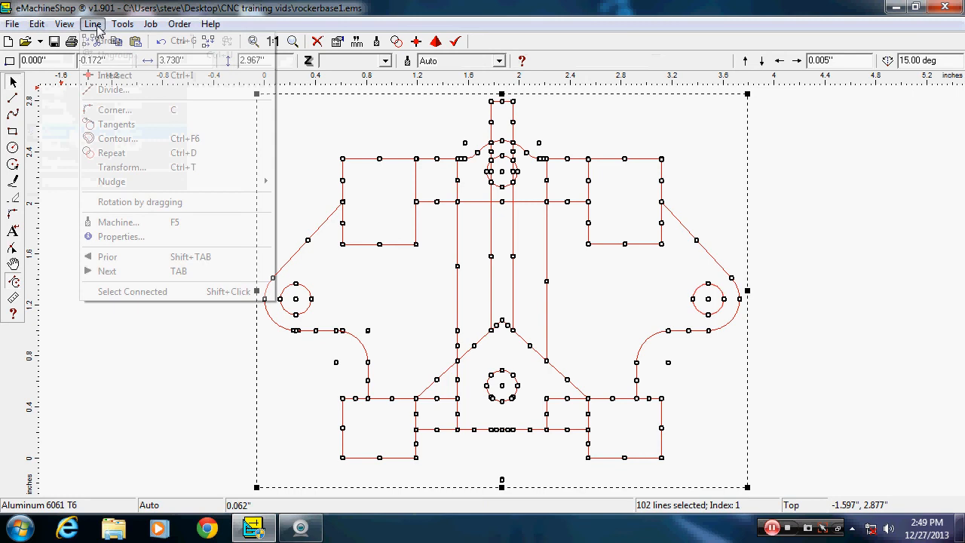
pyautogui.click(126, 76)
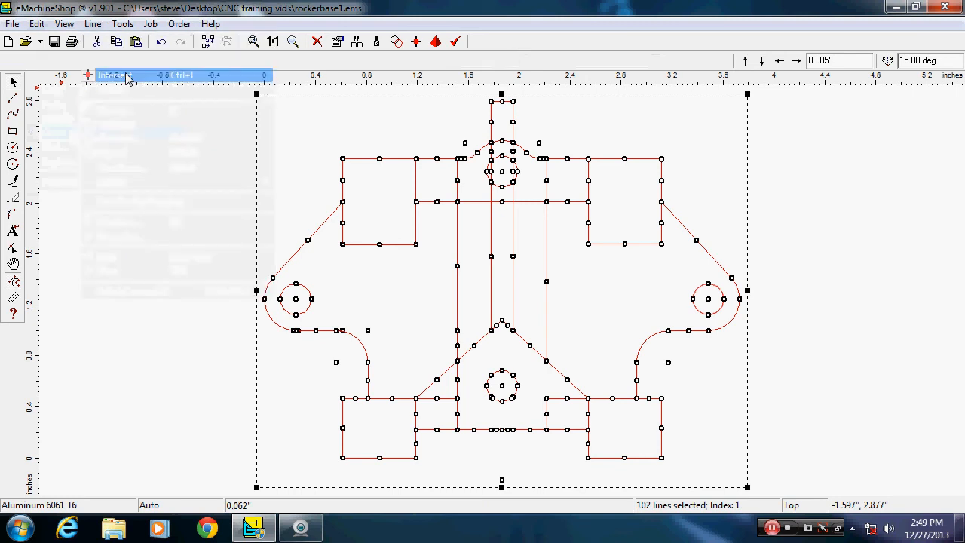
pyautogui.click(154, 254)
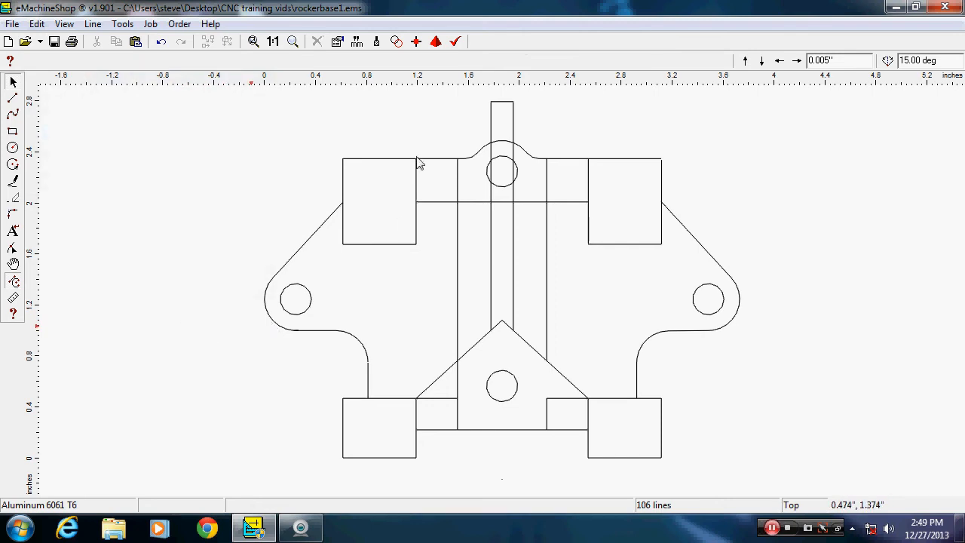
# Step: Delete the three line segments of the central rib that protrude above the upper arc
pyautogui.click(491, 123)
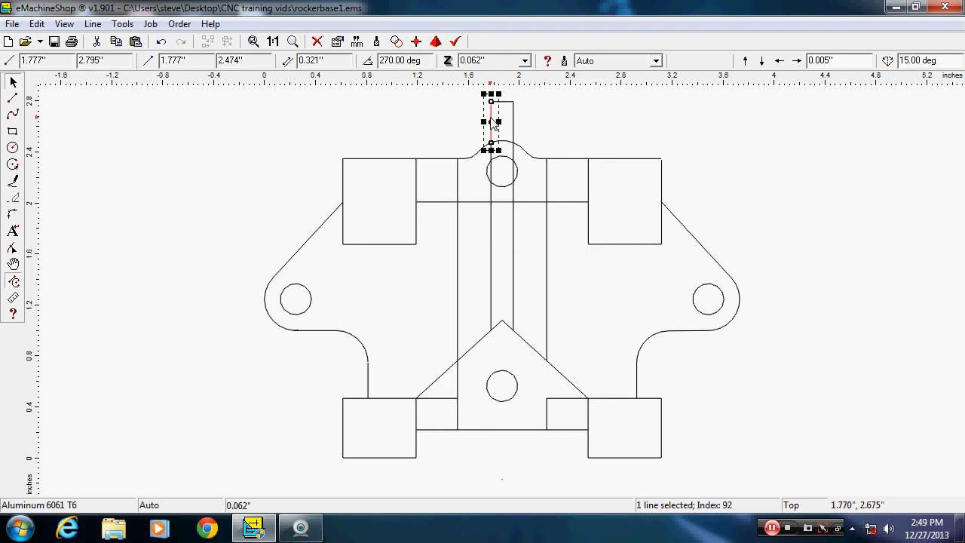
pyautogui.press('Delete')
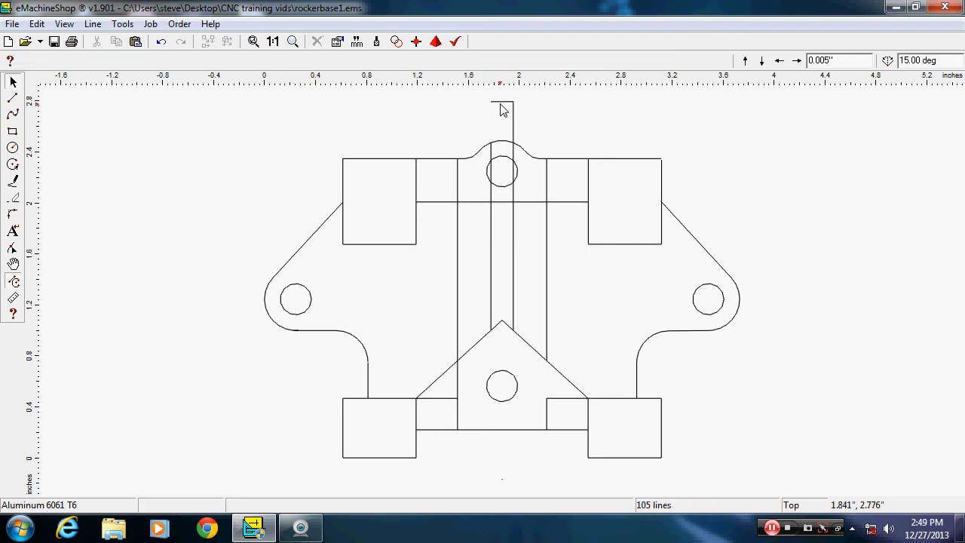
pyautogui.click(501, 102)
pyautogui.press('Delete')
pyautogui.click(514, 127)
pyautogui.press('Delete')
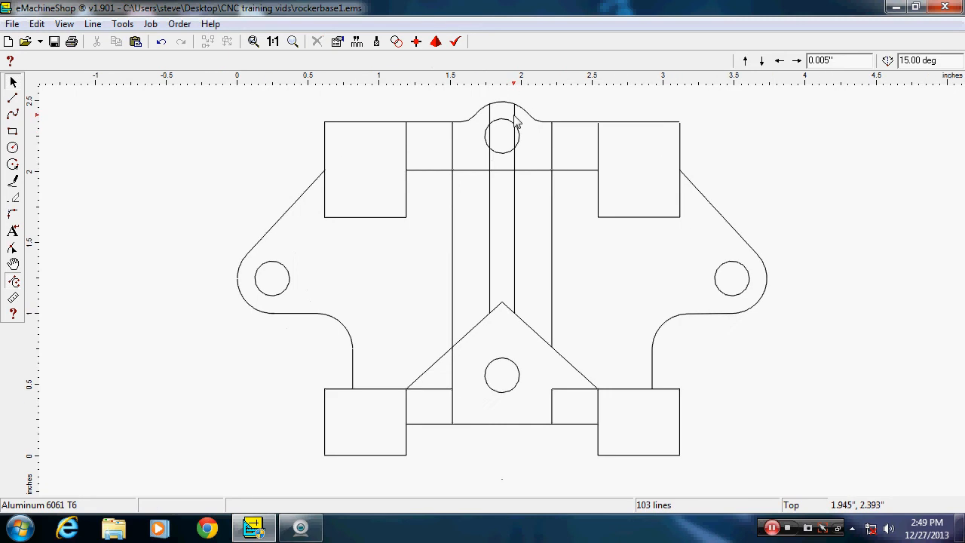
# Step: Delete the segments of both rib lines between the upper arc and the upper hole and inside that hole
pyautogui.click(514, 115)
pyautogui.press('Delete')
pyautogui.click(490, 114)
pyautogui.press('Delete')
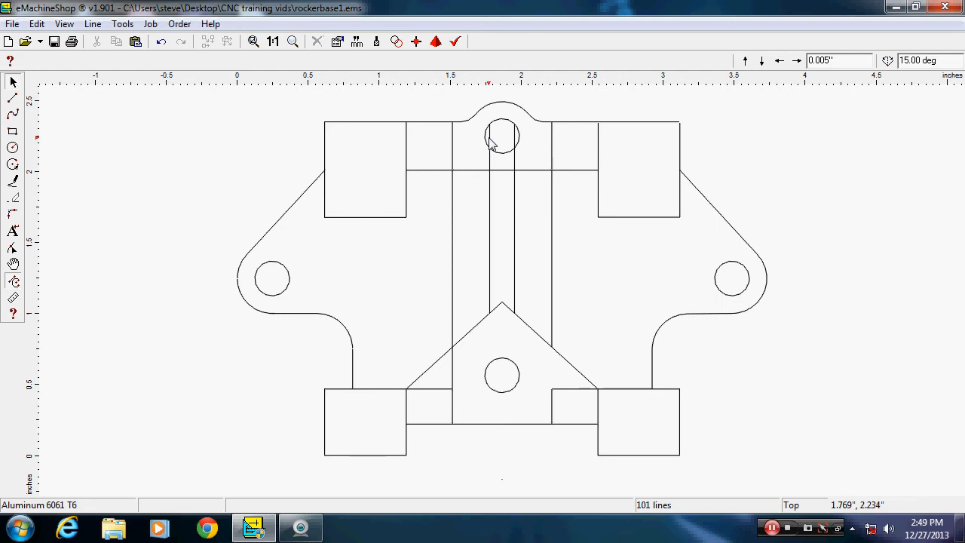
pyautogui.click(490, 144)
pyautogui.press('Delete')
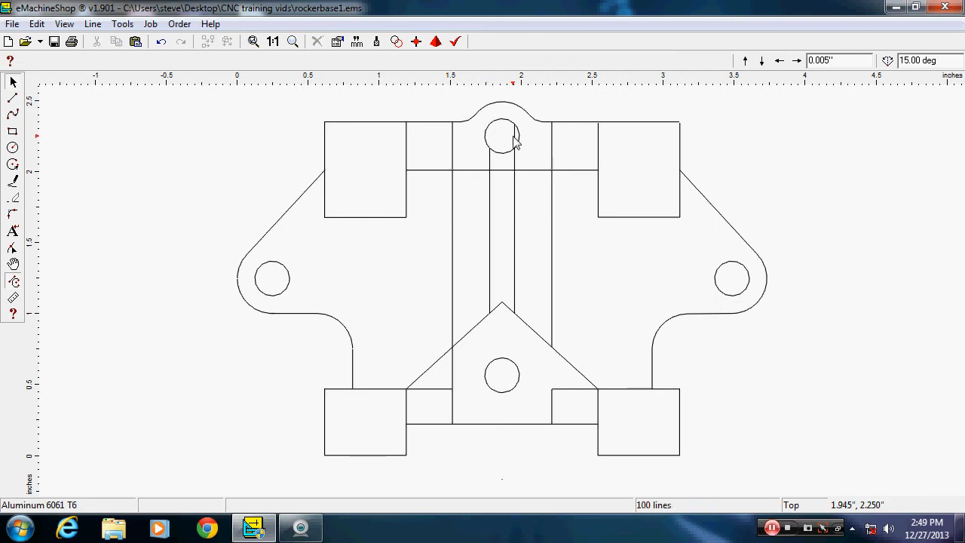
pyautogui.click(515, 142)
pyautogui.press('Delete')
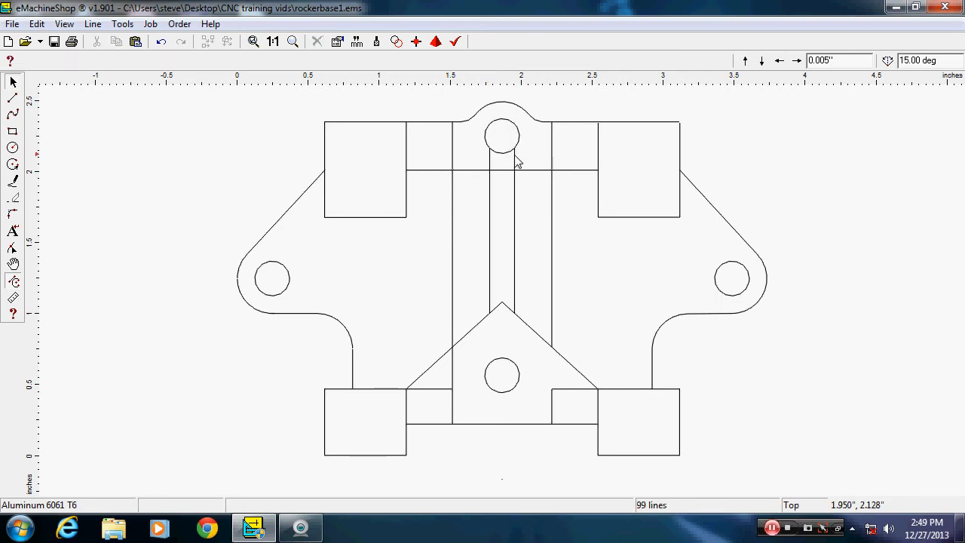
# Step: Delete the segments of both rib lines between the upper hole and the horizontal line beneath it
pyautogui.click(515, 161)
pyautogui.press('Delete')
pyautogui.click(490, 165)
pyautogui.press('Delete')
# Step: Delete the two segments of the left long vertical line between the upper horizontal line and the left diagonal
pyautogui.click(453, 202)
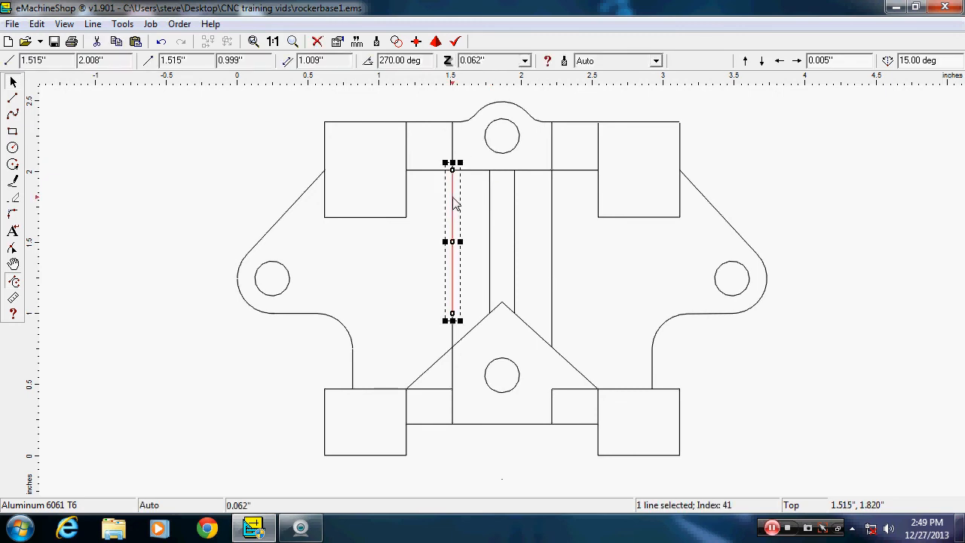
pyautogui.press('Delete')
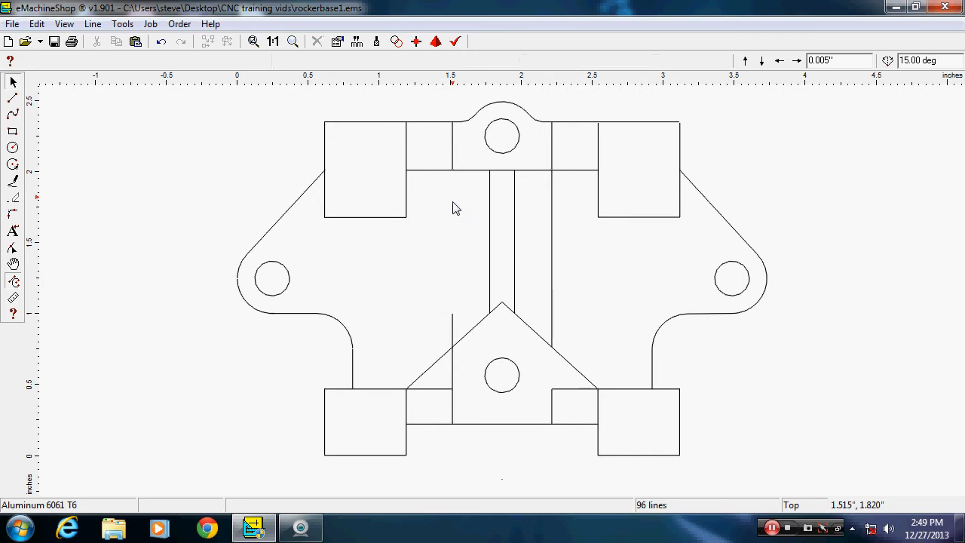
pyautogui.click(453, 339)
pyautogui.press('Delete')
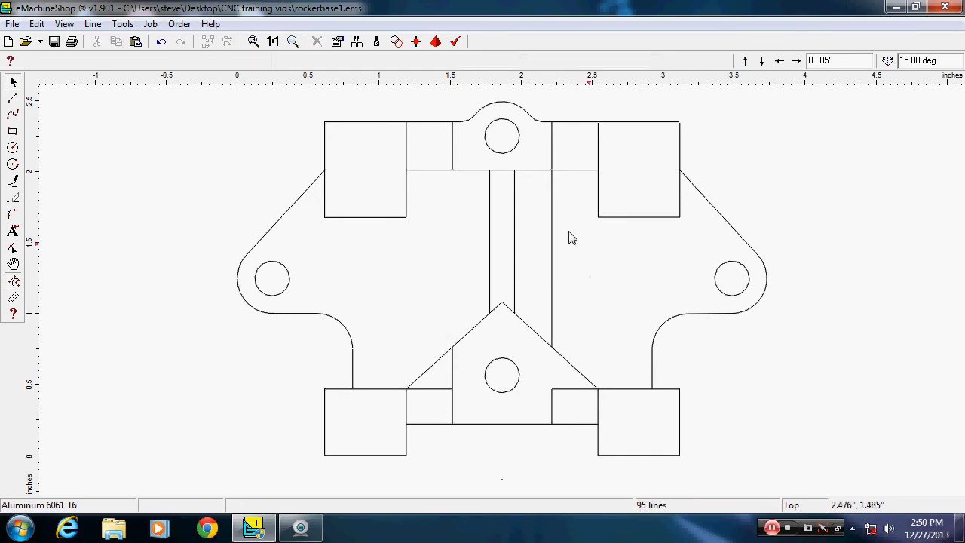
# Step: Delete the right long vertical segment between the upper horizontal line and right diagonal, and both diagonal tips meeting between the rib lines
pyautogui.click(553, 187)
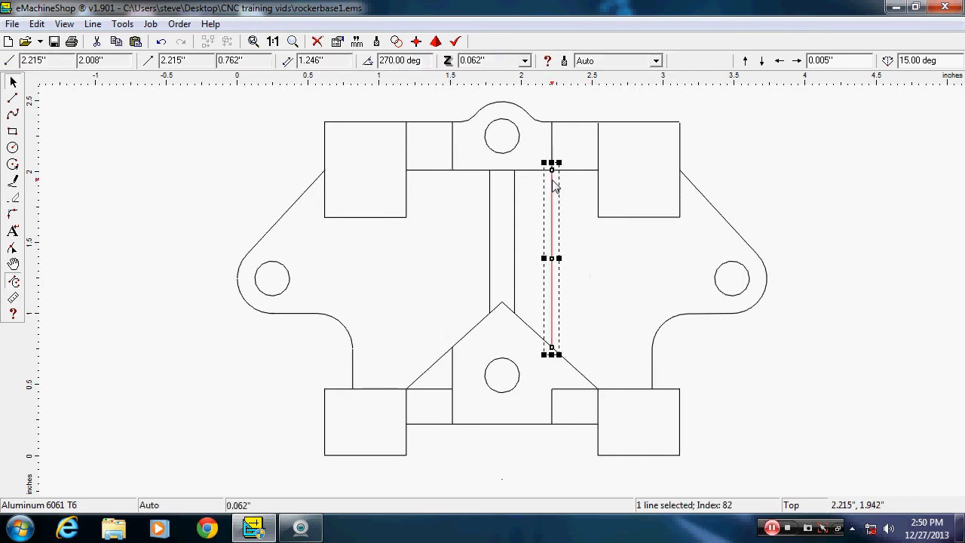
pyautogui.press('Delete')
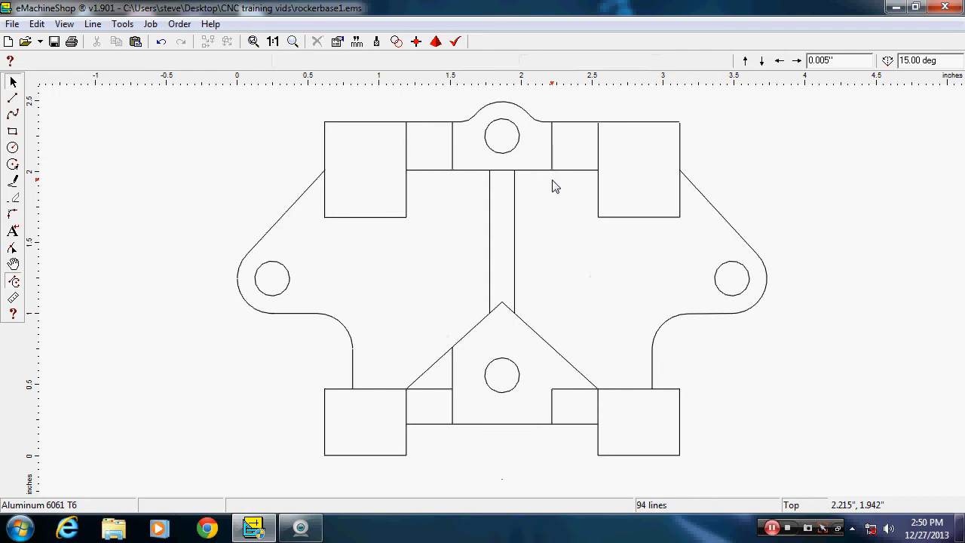
pyautogui.click(496, 307)
pyautogui.press('Delete')
pyautogui.press('Delete')
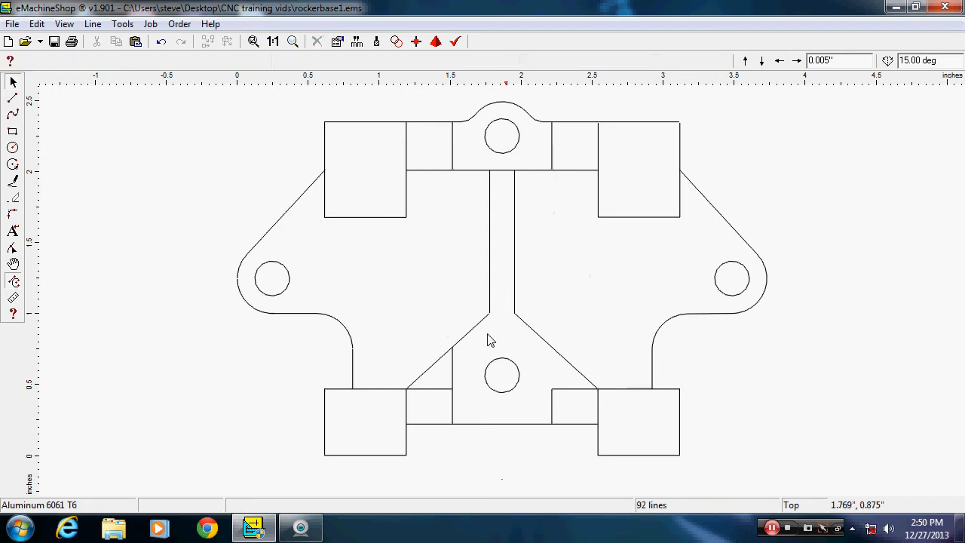
# Step: Delete the short vertical segment left of the lower hole and the horizontal segment crossing the upper end of the central rib
pyautogui.click(453, 368)
pyautogui.press('Delete')
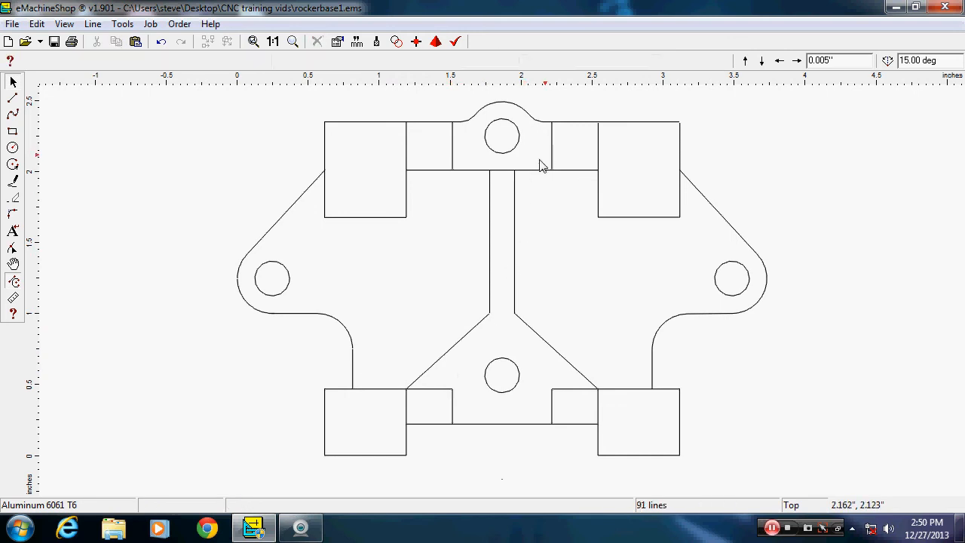
pyautogui.click(508, 171)
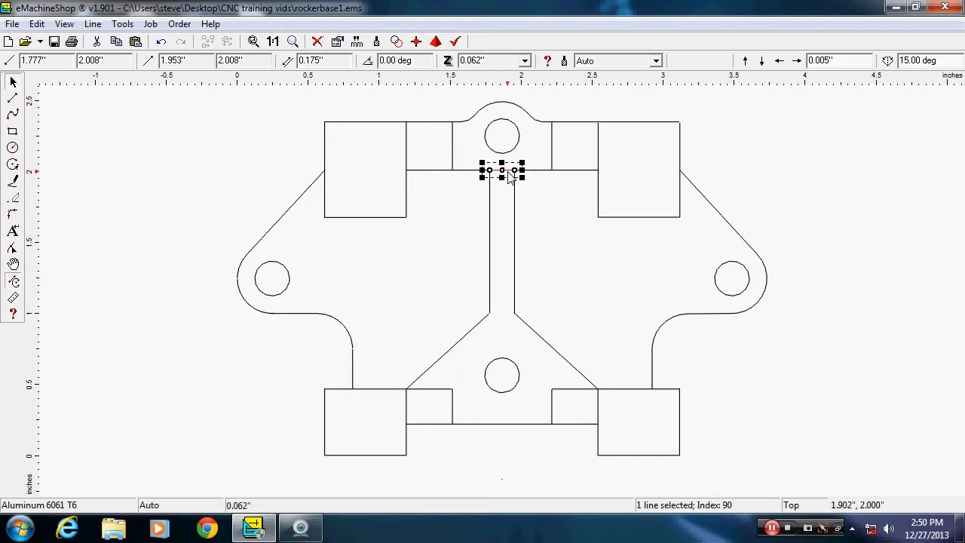
pyautogui.press('Delete')
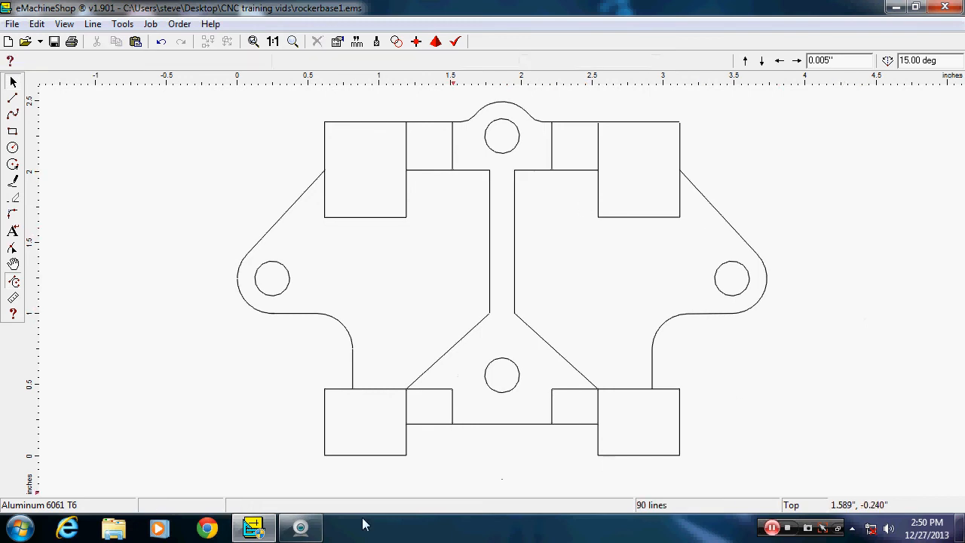
# Step: Switch to the Logitech Webcam Software to examine the physical part, and return to the eMachineShop drawing
pyautogui.click(299, 531)
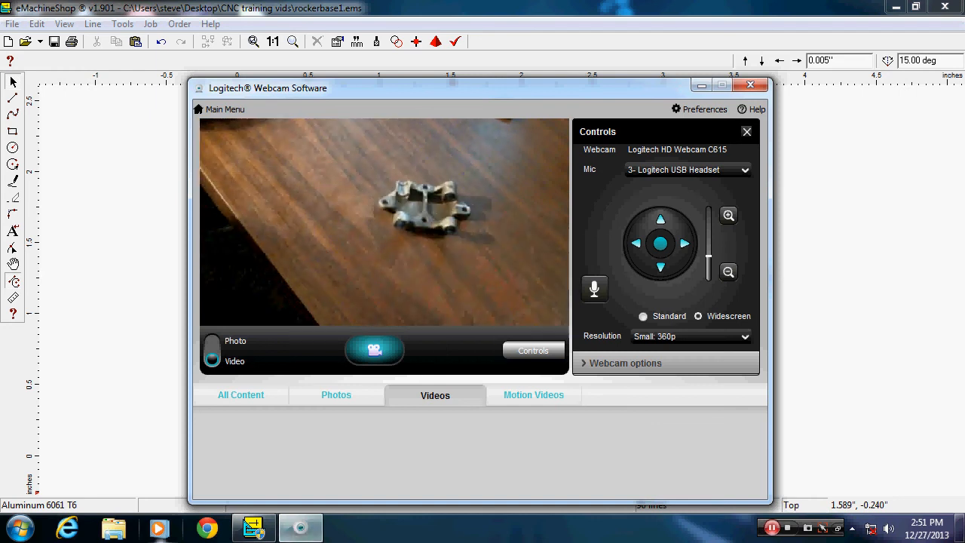
pyautogui.click(121, 313)
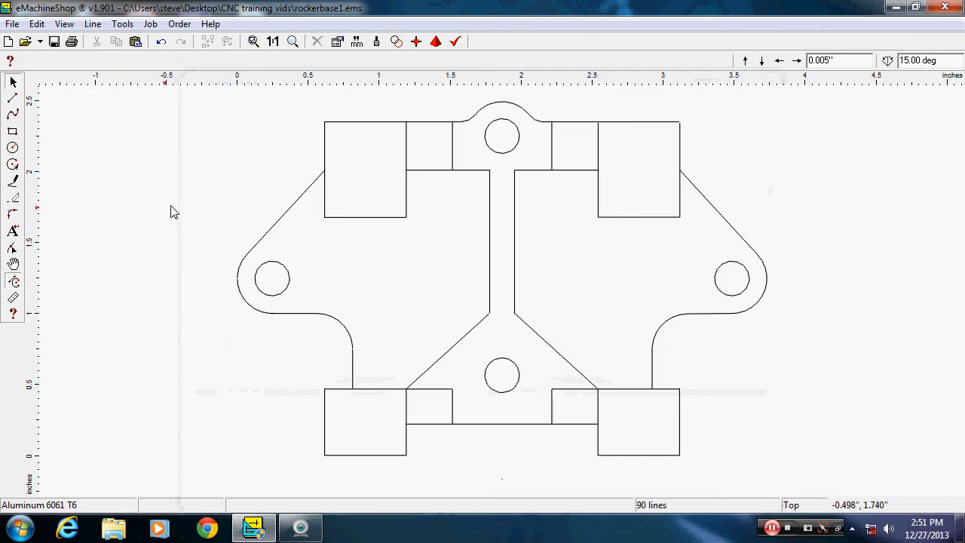
# Step: Draw vertical lines about 1.21" long joining the outer corners of the upper and lower squares on both sides of the part
pyautogui.click(11, 99)
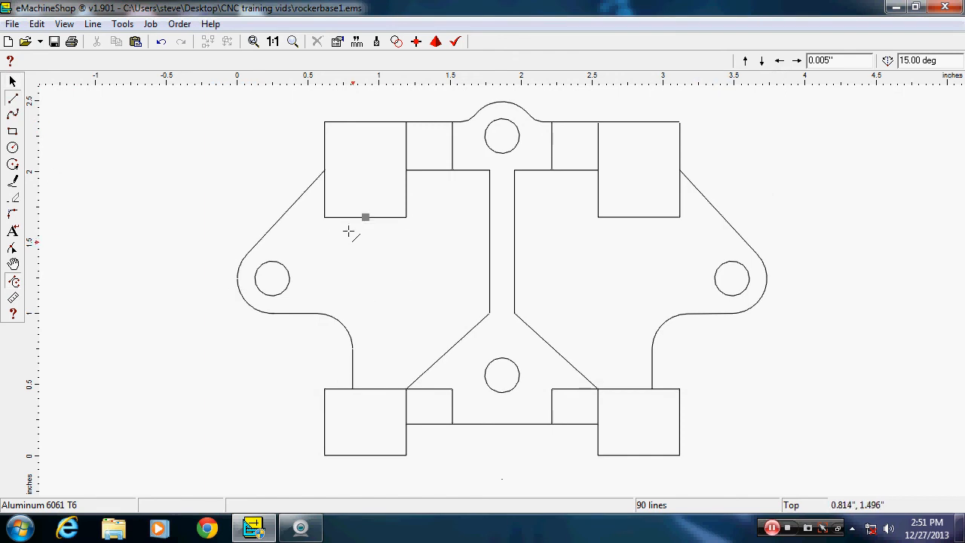
pyautogui.click(324, 217)
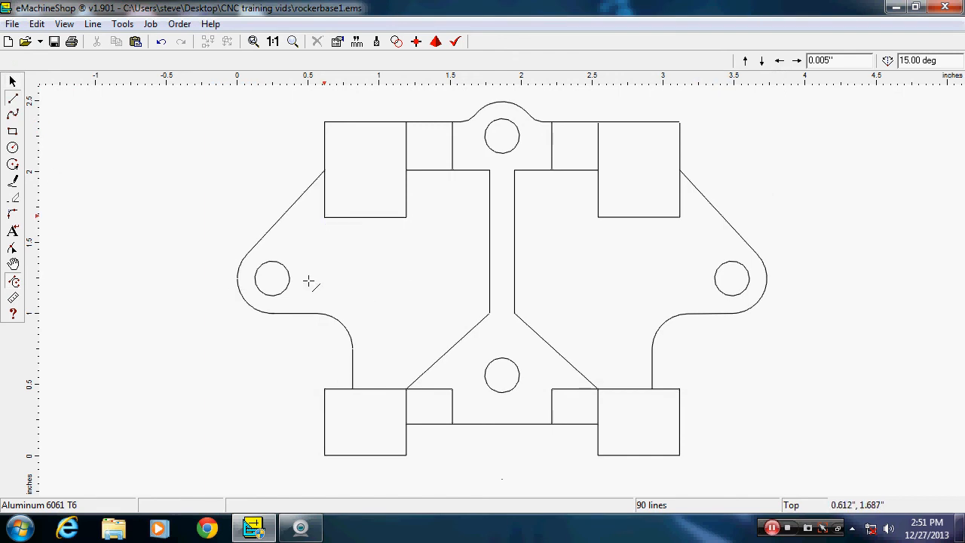
pyautogui.click(324, 388)
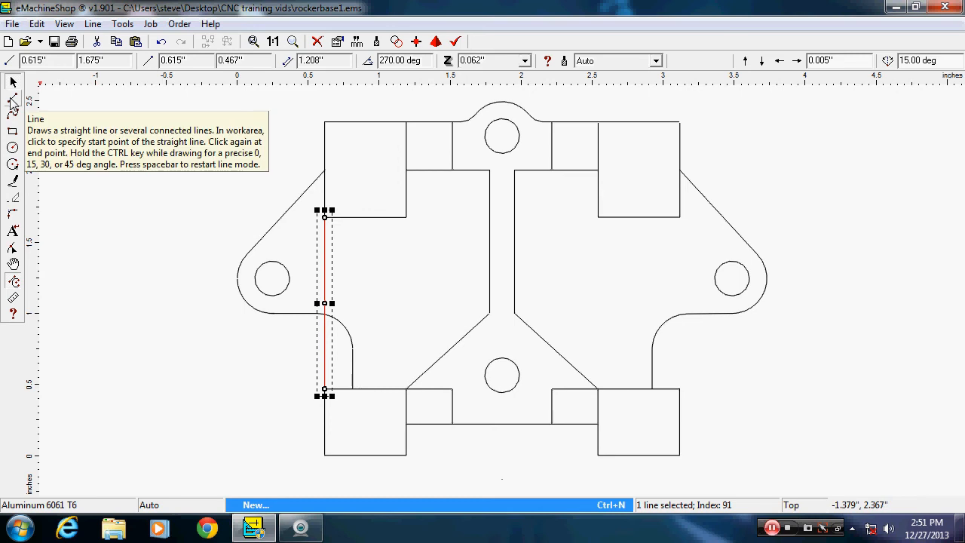
pyautogui.click(12, 101)
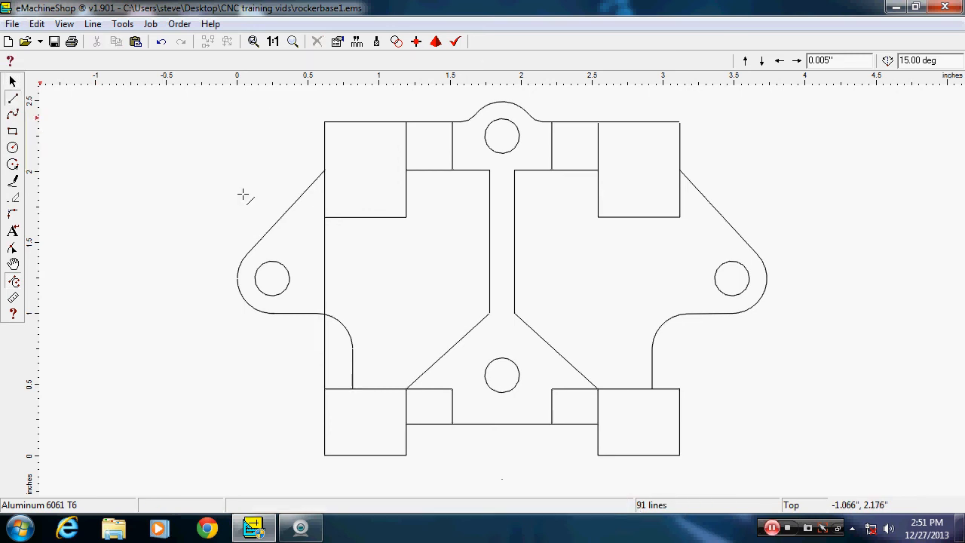
pyautogui.click(680, 217)
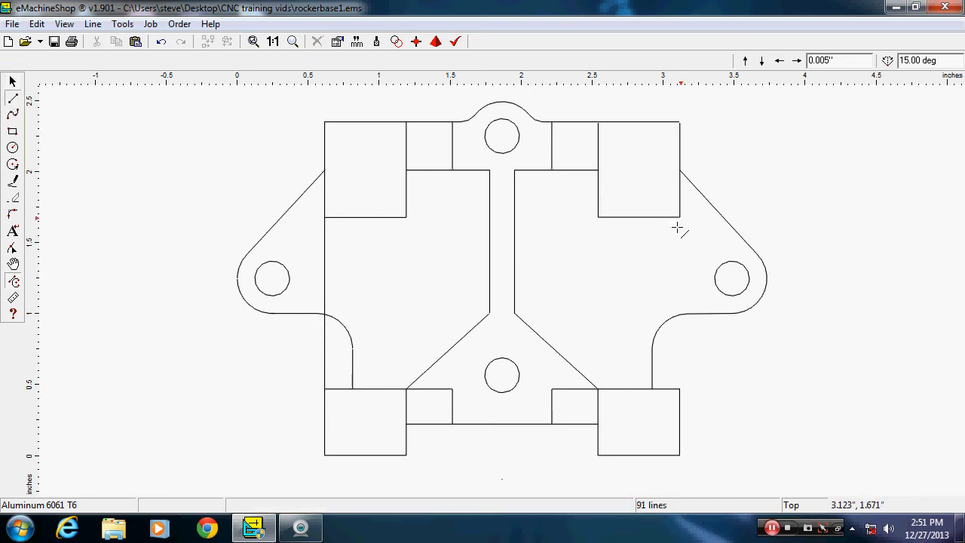
pyautogui.click(679, 389)
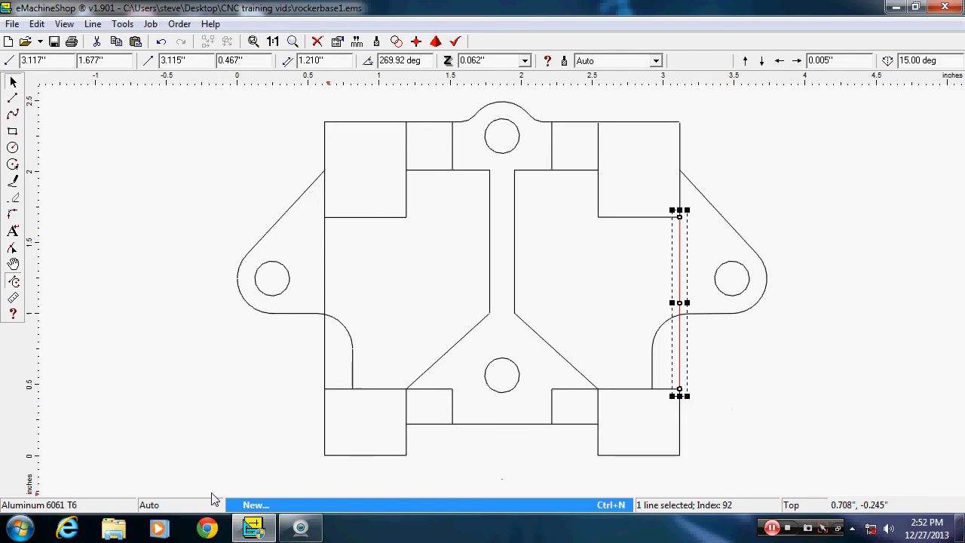
# Step: Intersect the new right vertical line with the lines it crosses and delete its segment between the arc and the lower-right square
pyautogui.click(97, 25)
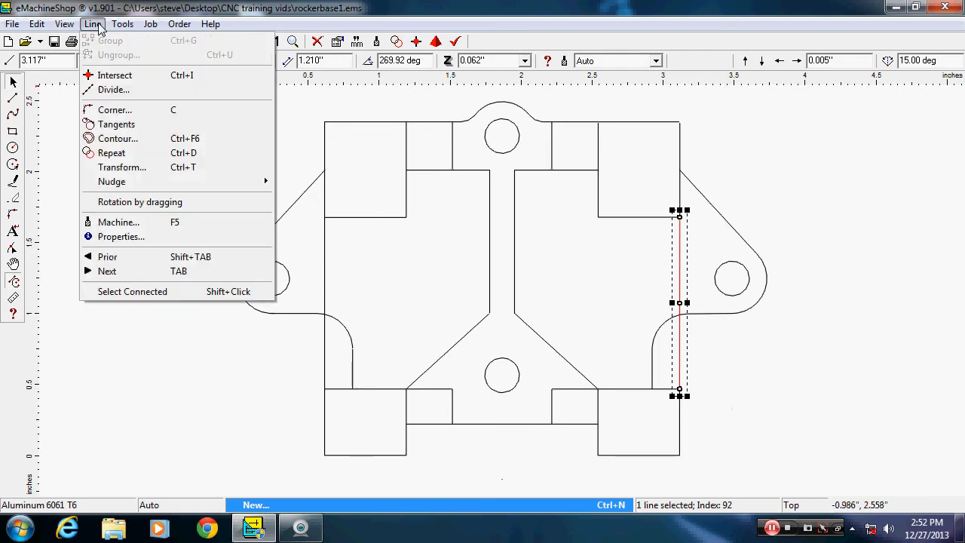
pyautogui.click(134, 79)
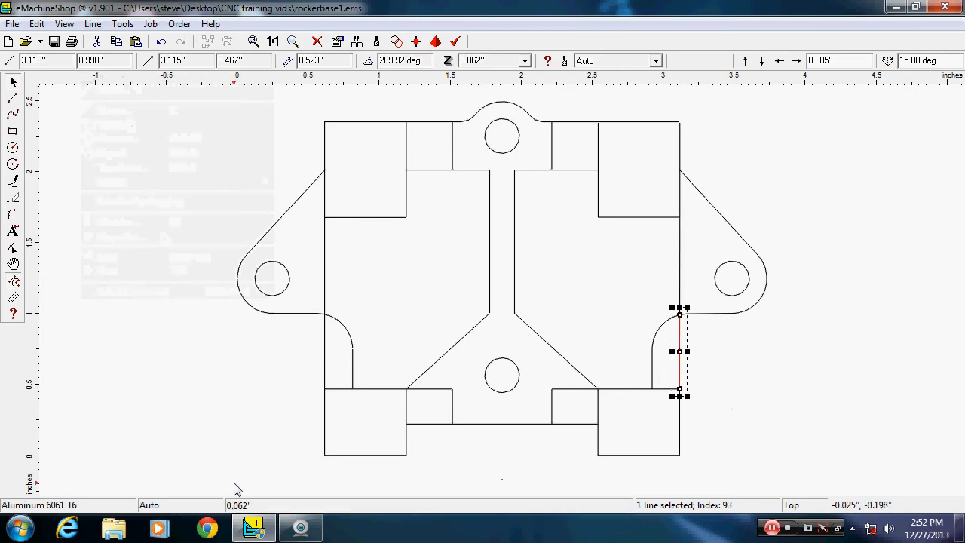
pyautogui.moveTo(215, 476); pyautogui.dragTo(788, 93)
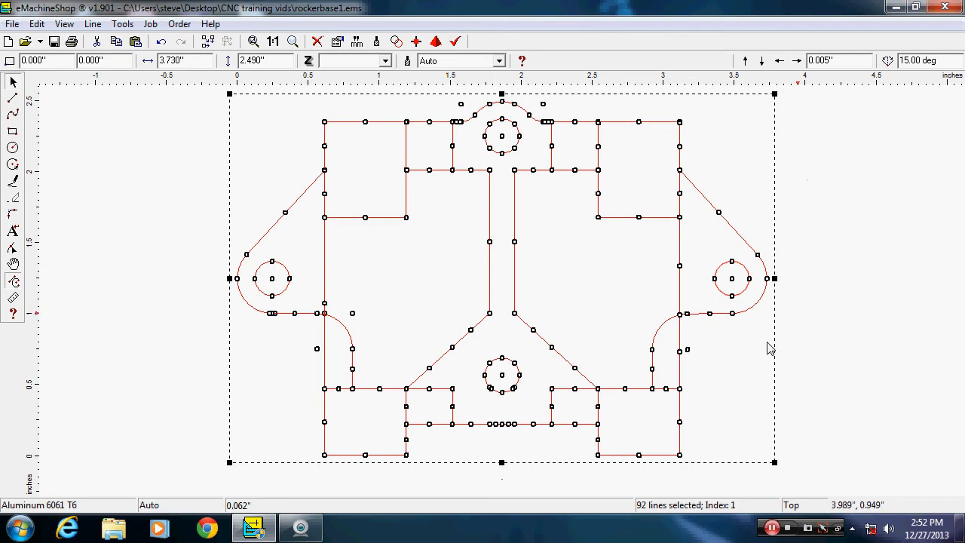
pyautogui.click(812, 355)
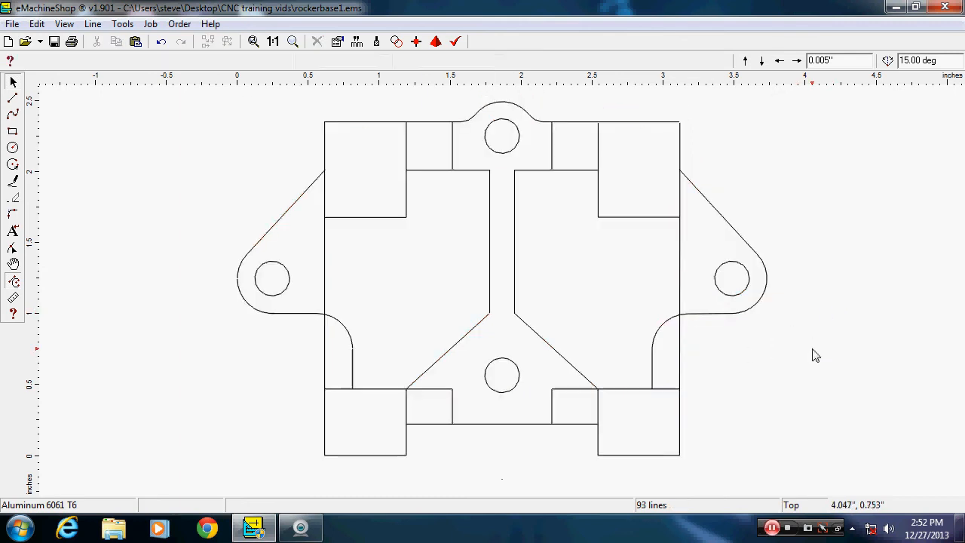
pyautogui.click(680, 347)
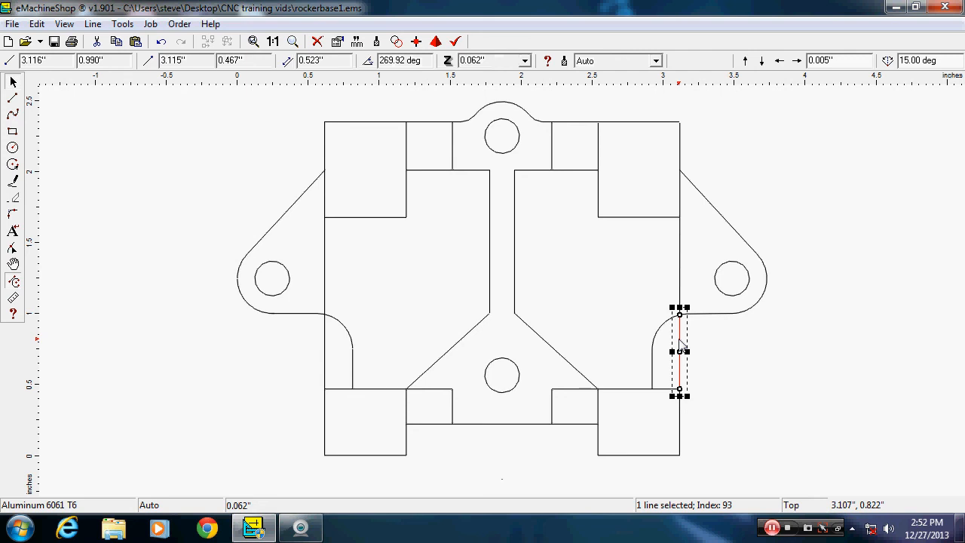
pyautogui.press('Delete')
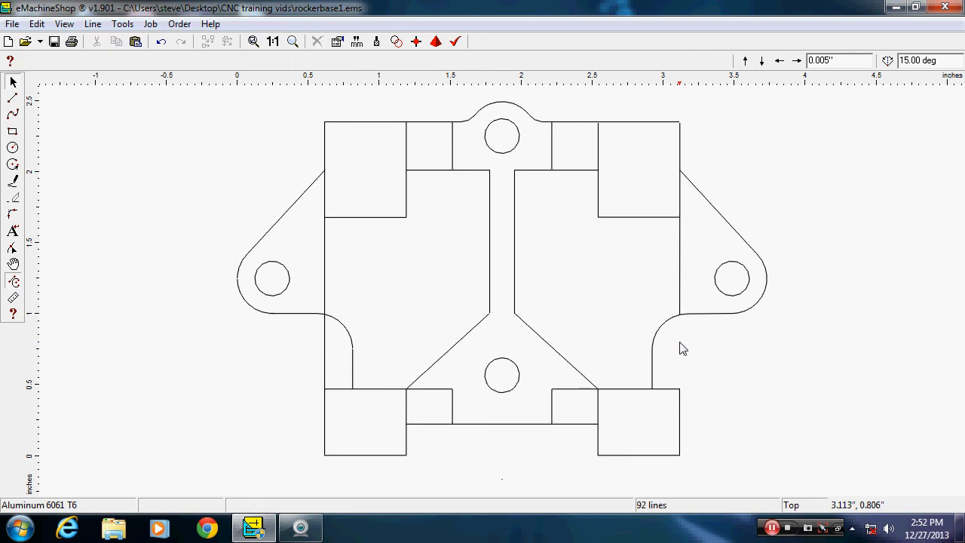
# Step: Intersect the left vertical line between the squares with the arc that it crosses
pyautogui.click(326, 354)
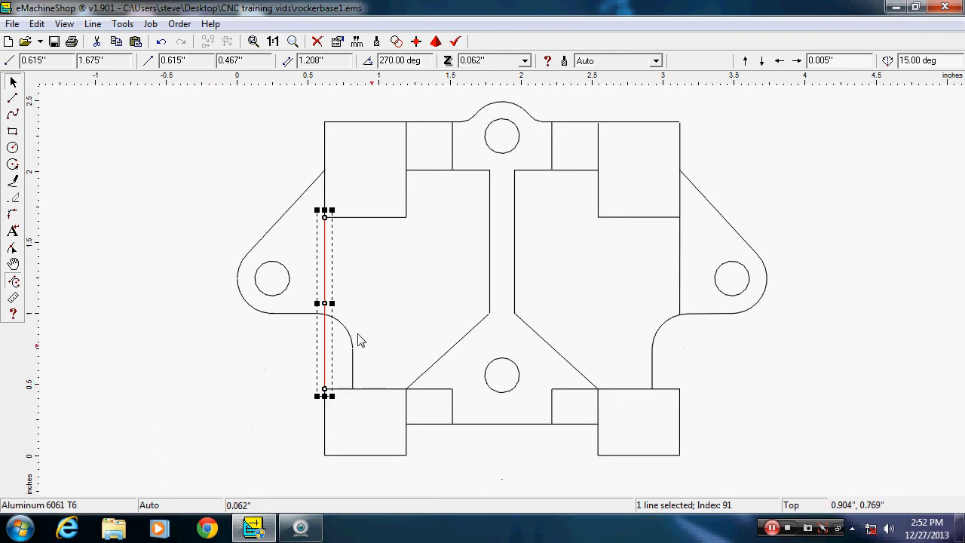
pyautogui.keyDown('shift'); pyautogui.click(321, 319); pyautogui.keyUp('shift')
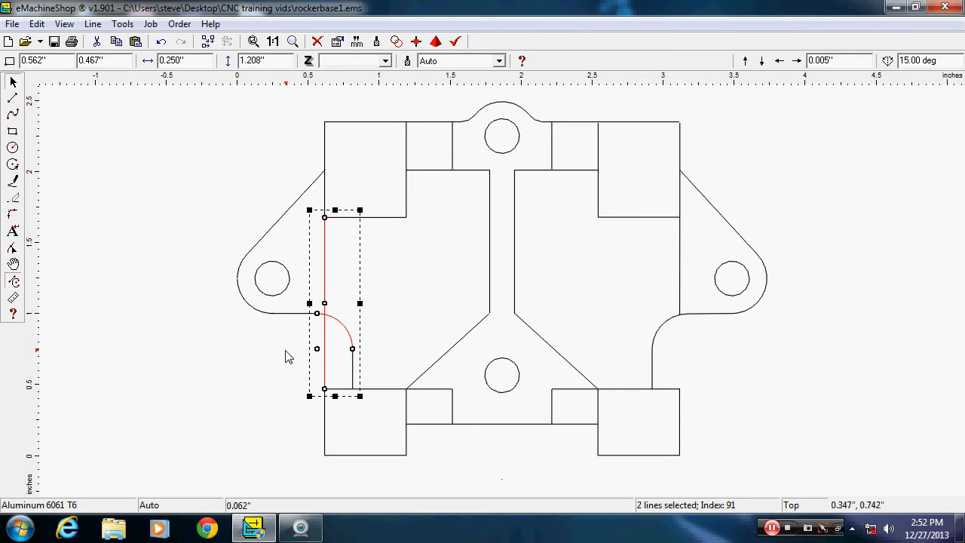
pyautogui.click(93, 26)
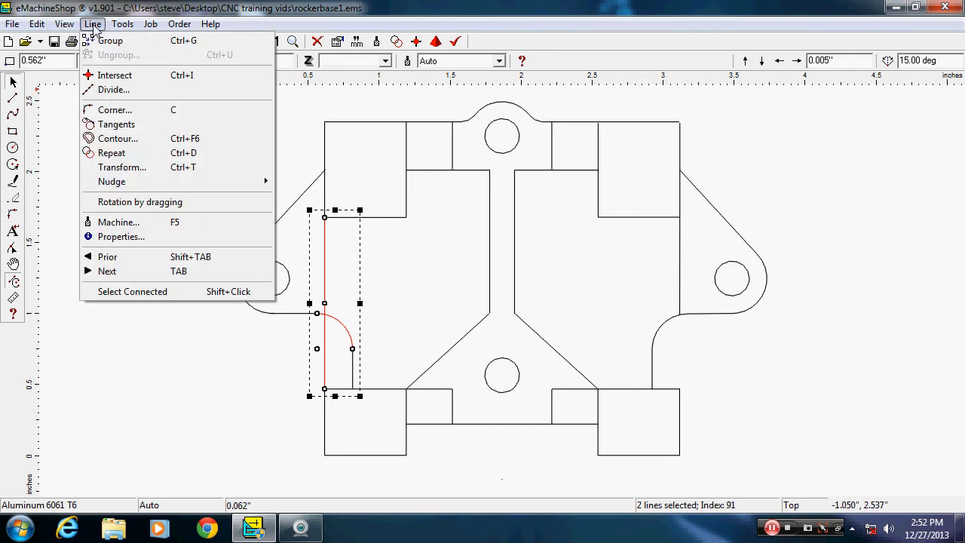
pyautogui.click(102, 73)
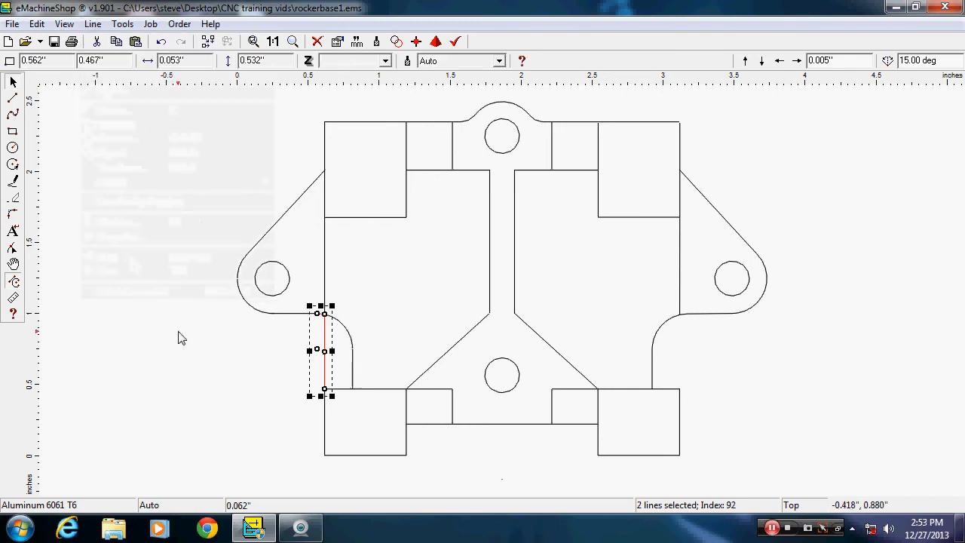
pyautogui.click(221, 370)
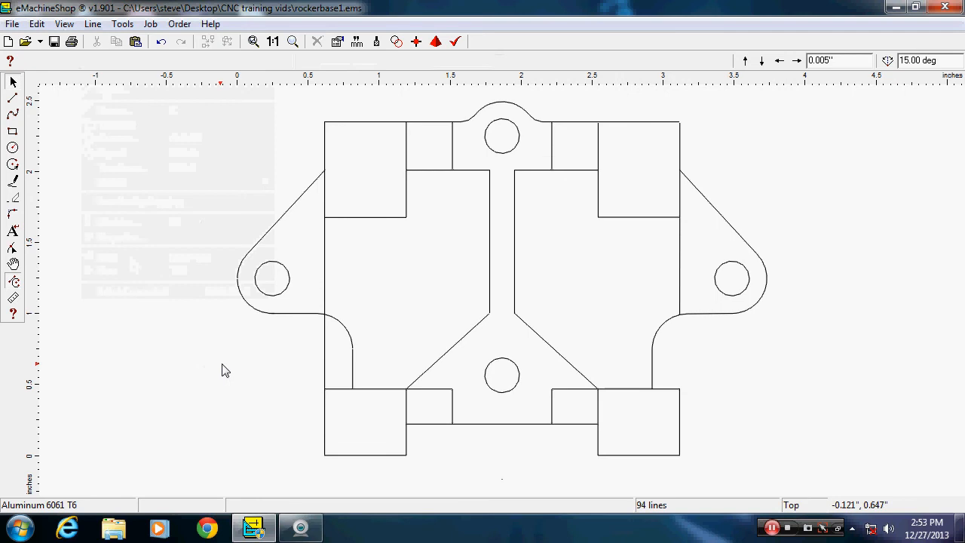
pyautogui.click(321, 314)
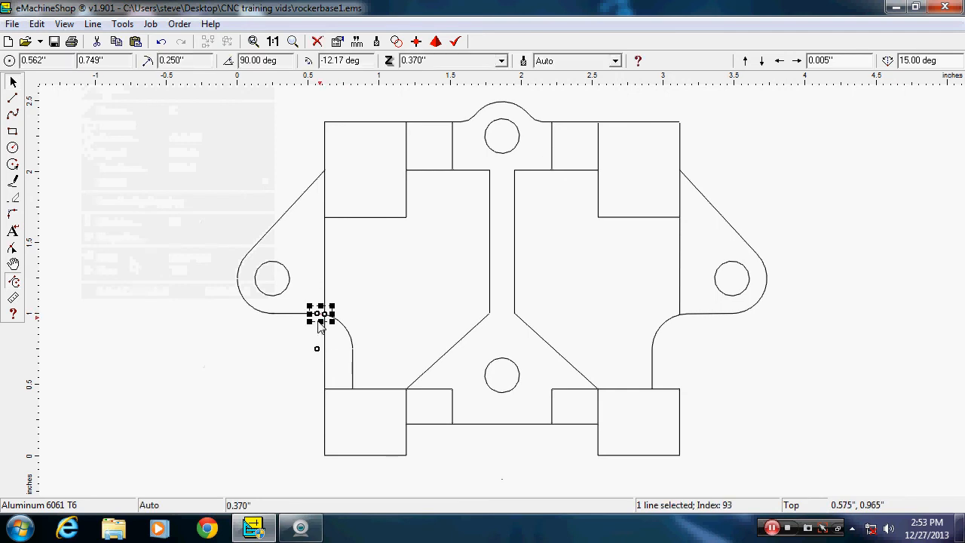
pyautogui.press('Delete')
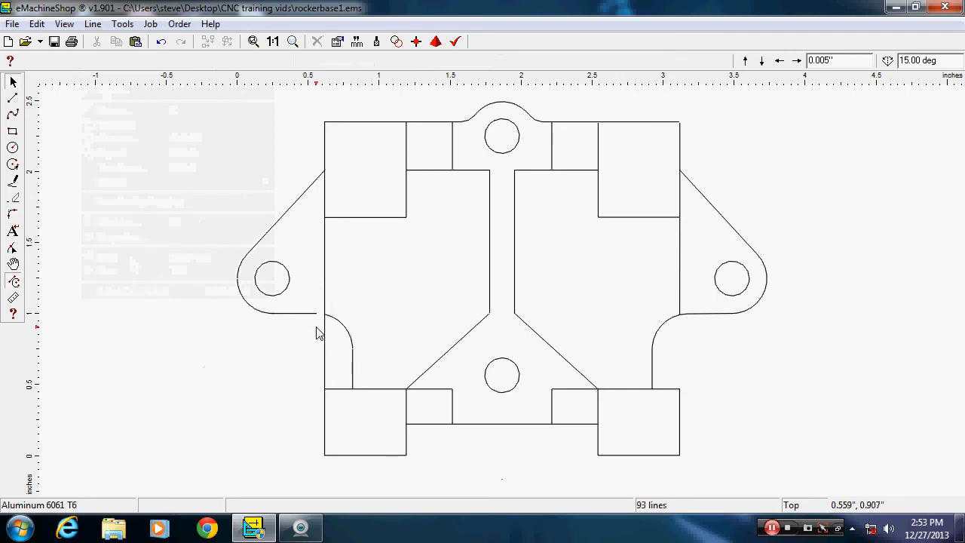
pyautogui.click(37, 24)
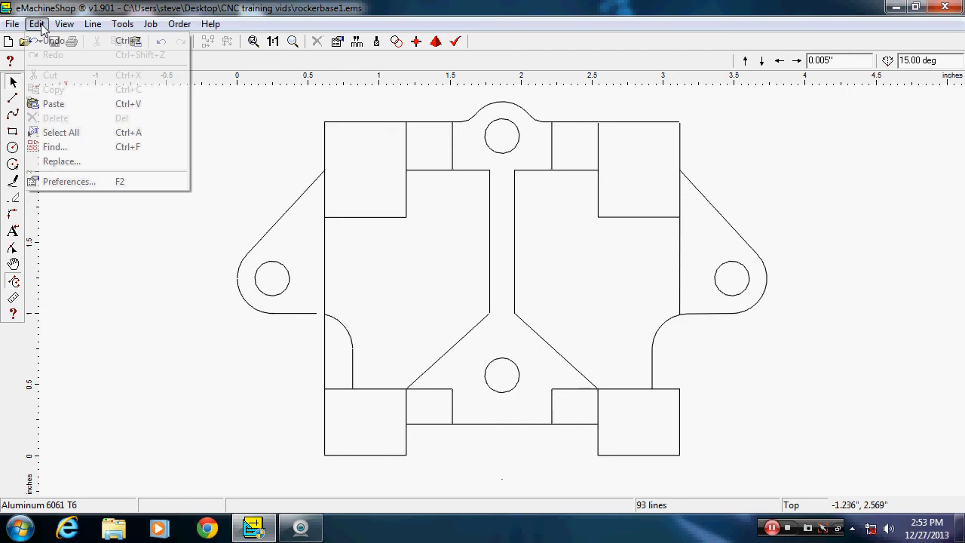
pyautogui.click(45, 39)
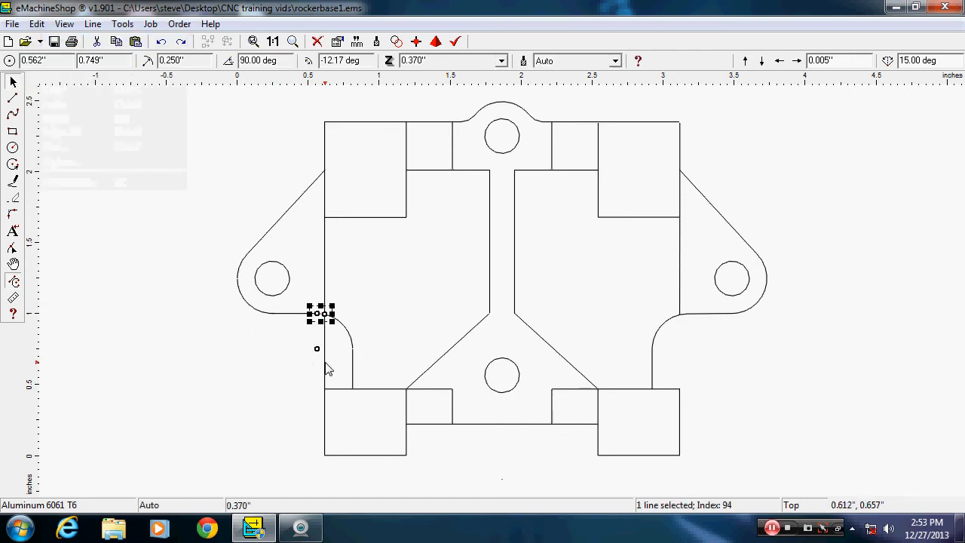
# Step: Delete the left vertical line's segment between the arc and the lower-left square
pyautogui.hotkey('ctrl', 'z')
pyautogui.press('Delete')
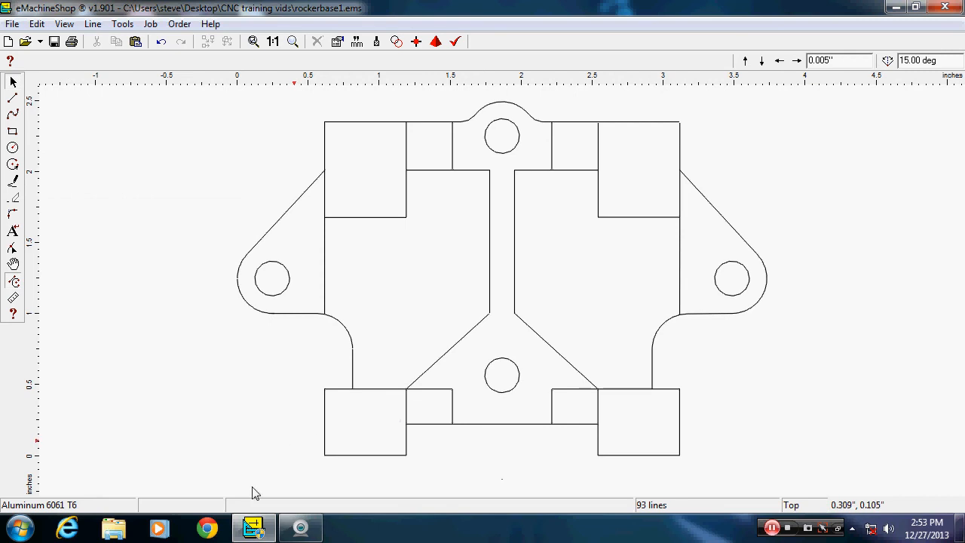
# Step: Compare the drawing with the physical part in the Logitech Webcam Software, and return to eMachineShop
pyautogui.click(307, 532)
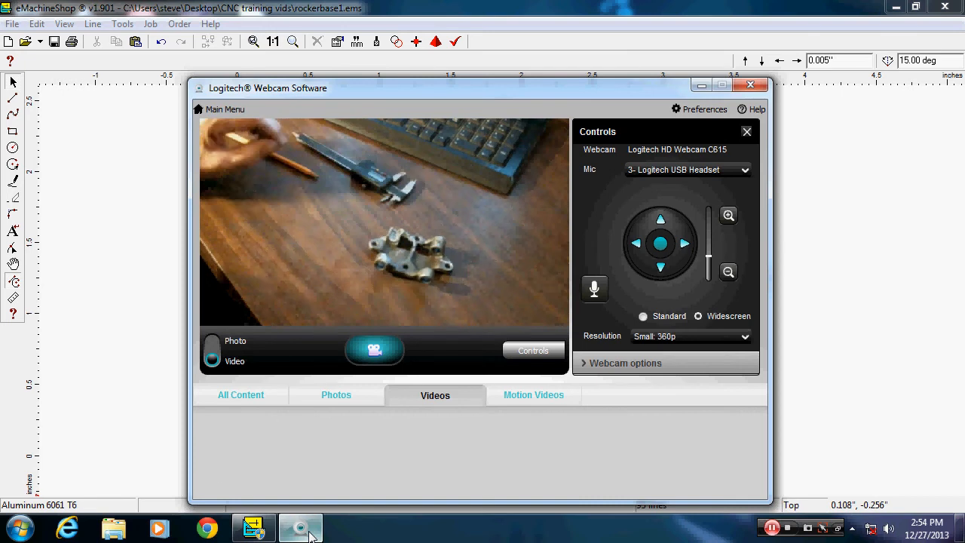
pyautogui.click(98, 215)
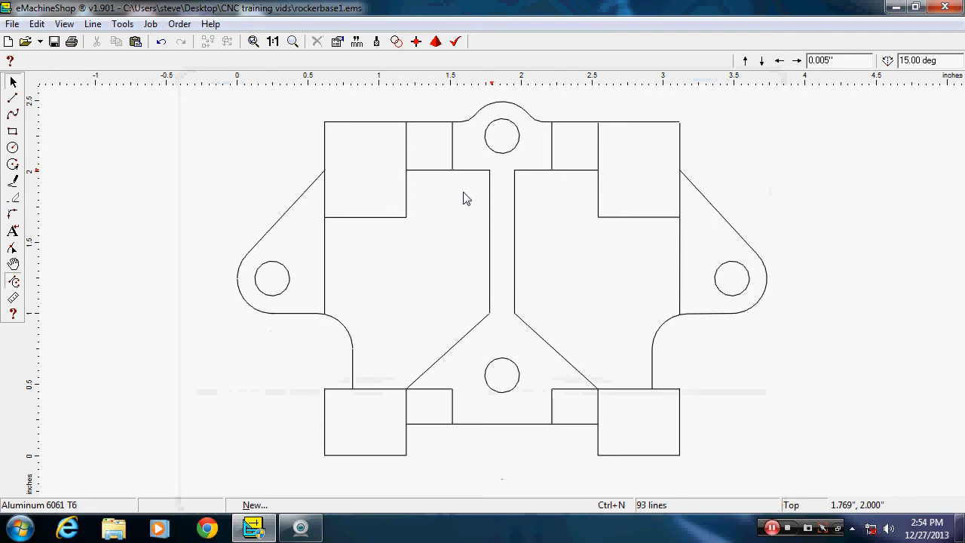
# Step: Draw a rectangle 0.588" wide and 0.333" high below the upper horizontal line, between the upper-left square and the central rib
pyautogui.click(12, 132)
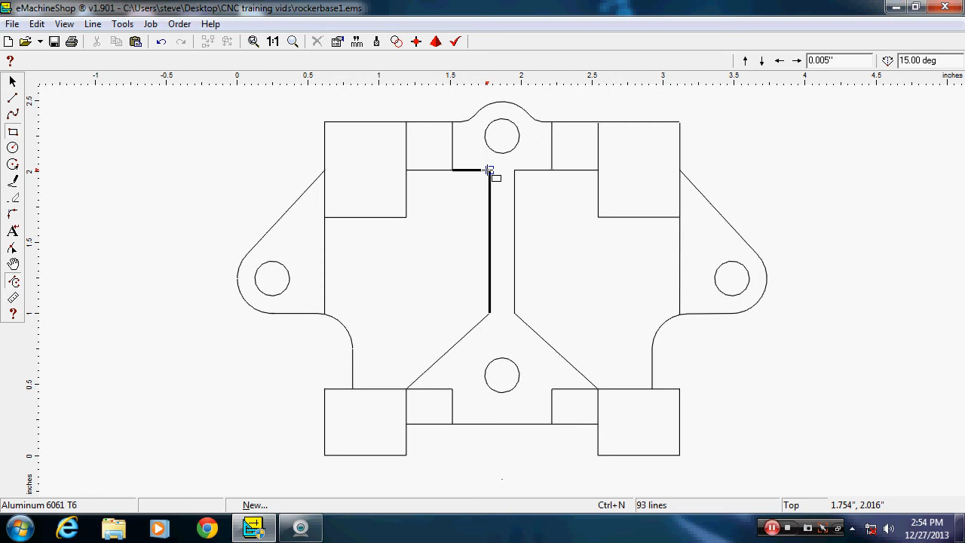
pyautogui.moveTo(488, 170); pyautogui.dragTo(406, 217)
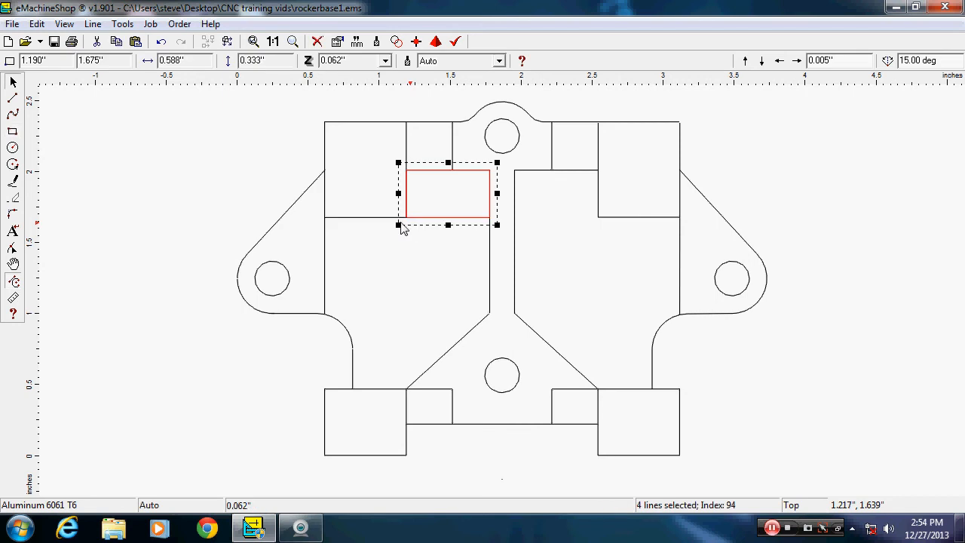
pyautogui.click(13, 132)
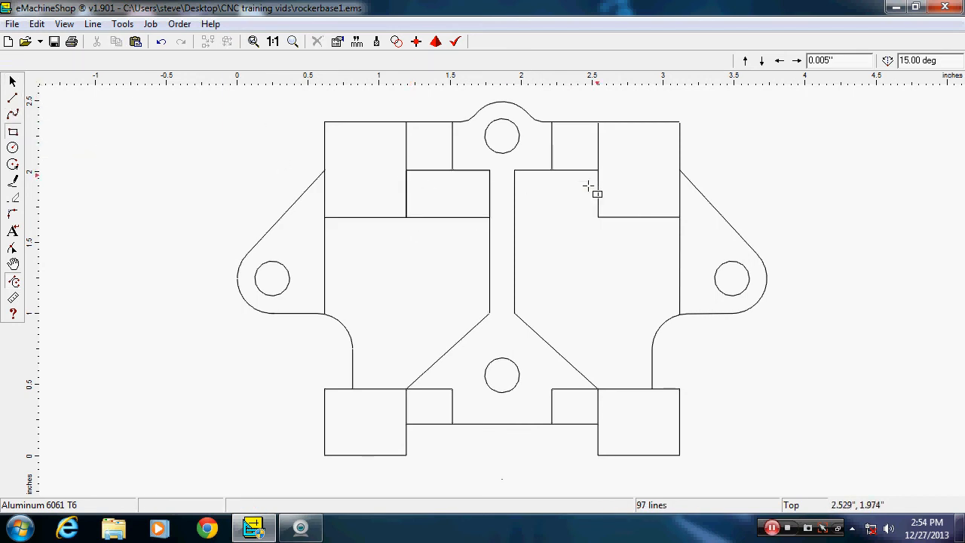
pyautogui.moveTo(598, 170); pyautogui.dragTo(554, 221)
pyautogui.press('Escape')
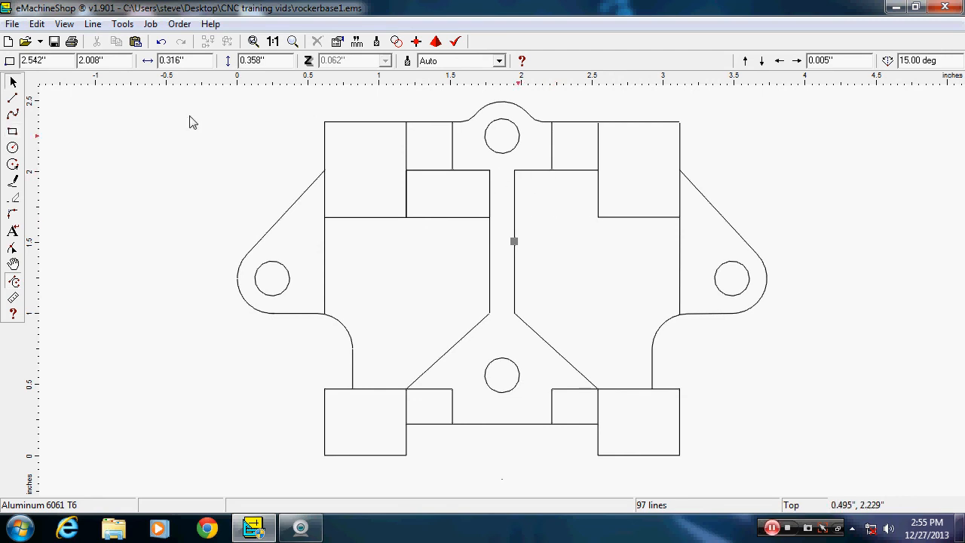
# Step: Draw a rectangle 0.589" wide and 0.331" high below the upper horizontal line, between the central rib and the upper-right square
pyautogui.click(13, 132)
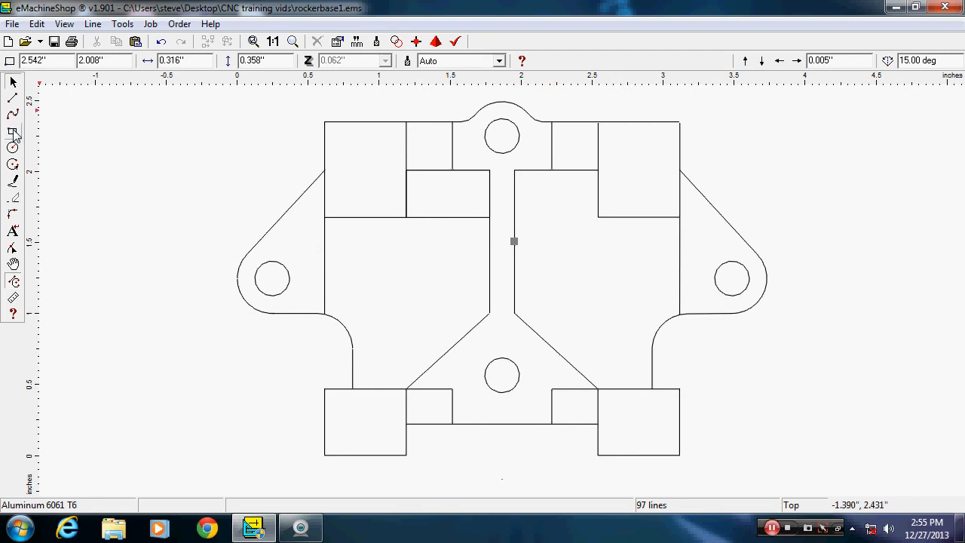
pyautogui.click(514, 171)
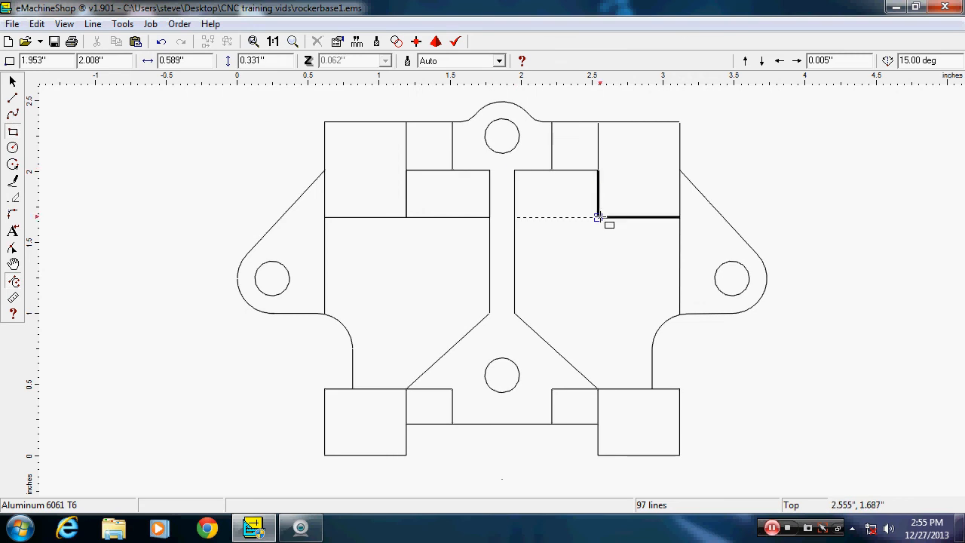
pyautogui.click(598, 217)
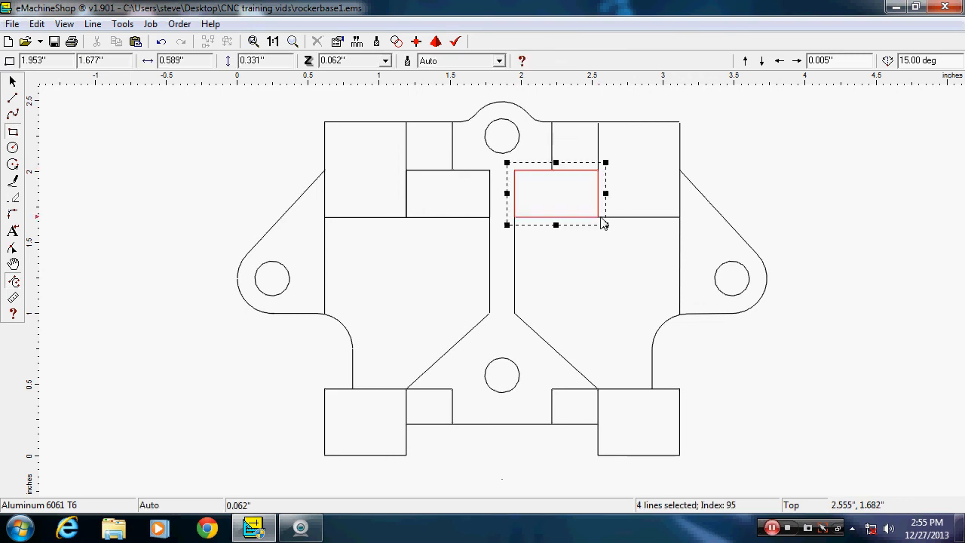
pyautogui.click(820, 179)
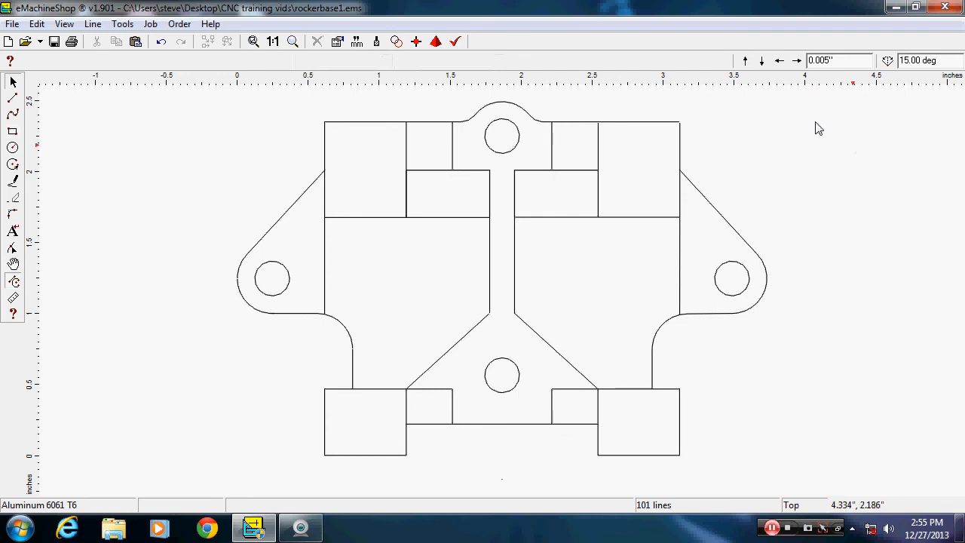
# Step: Set the height of the rectangle between the central rib and the upper-right square to 0.455"
pyautogui.click(550, 218)
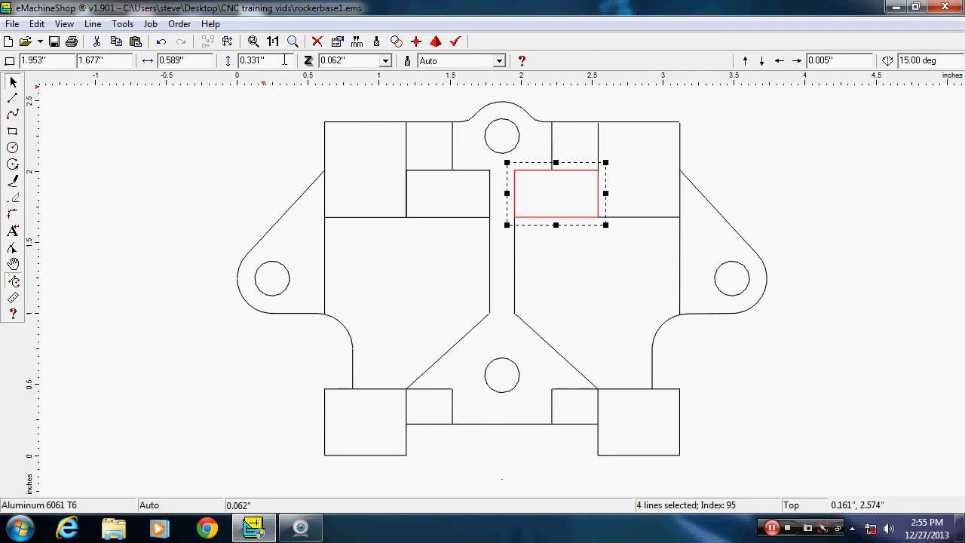
pyautogui.doubleClick(277, 61)
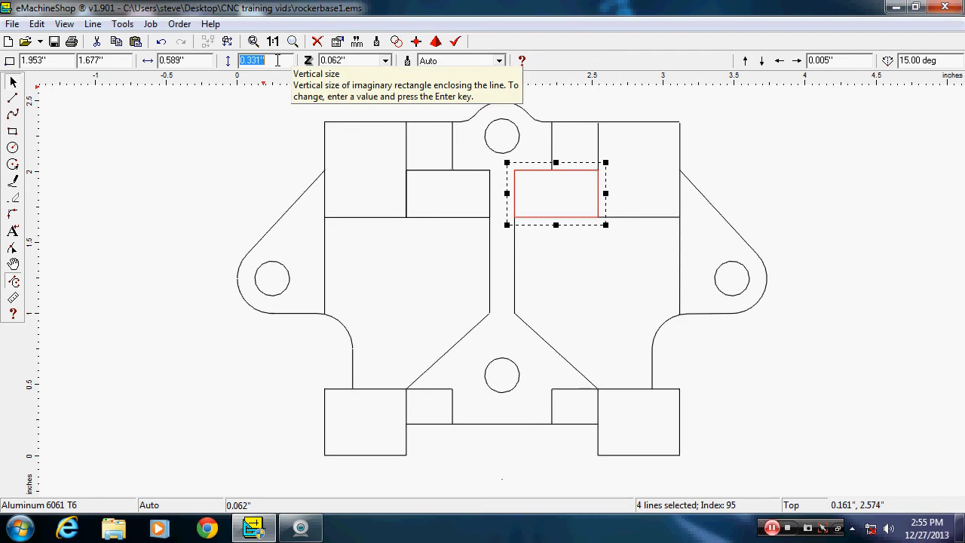
pyautogui.press('BackSpace')
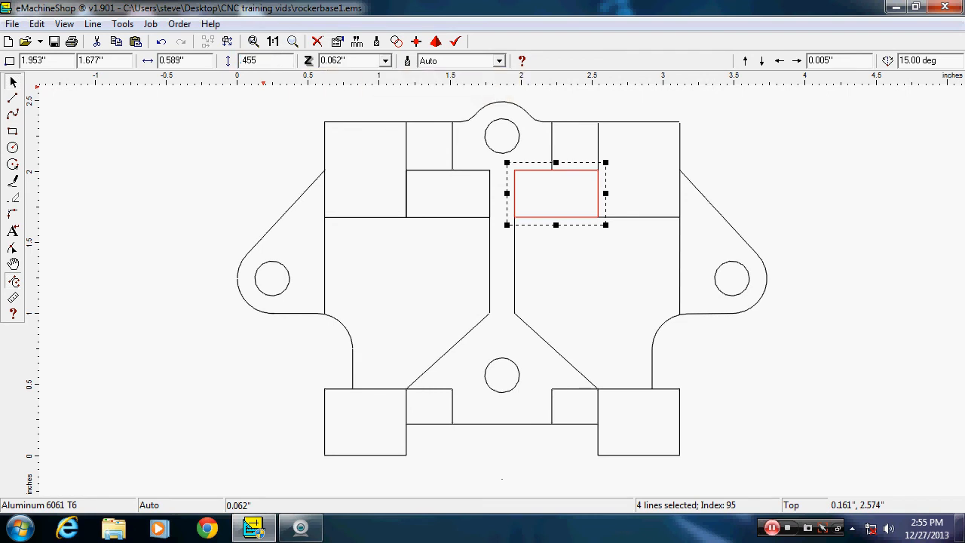
pyautogui.write('.455')
pyautogui.press('Return')
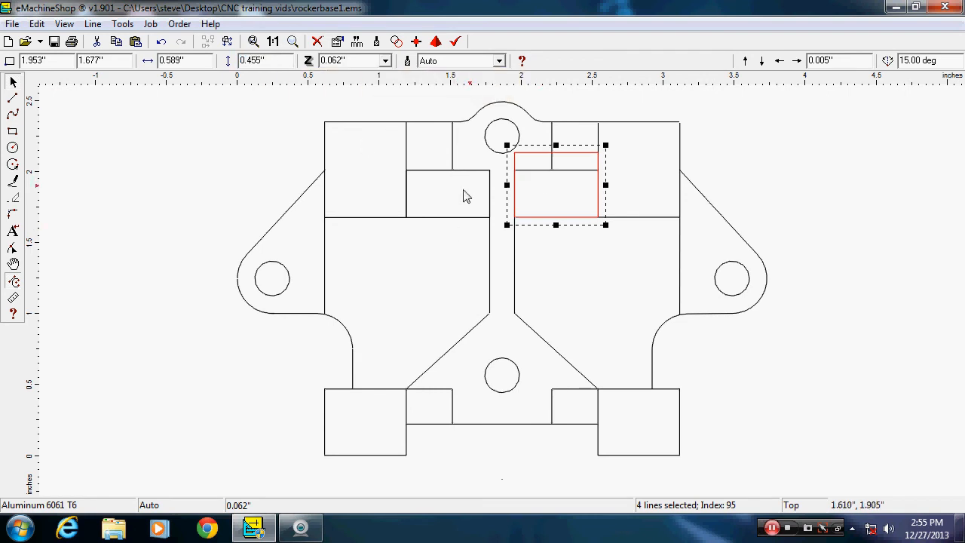
# Step: Set the height of the rectangle between the upper-left square and the central rib to 0.455"
pyautogui.click(456, 219)
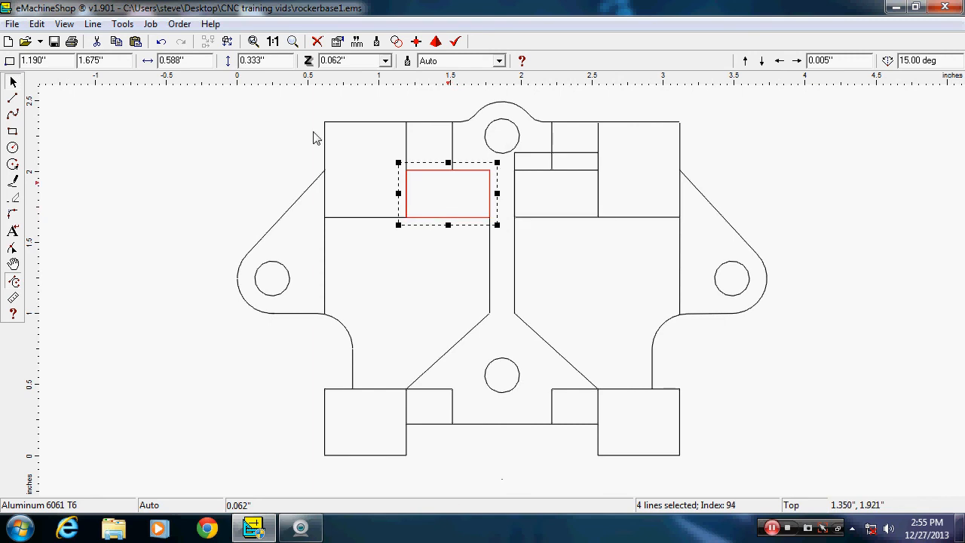
pyautogui.doubleClick(256, 60)
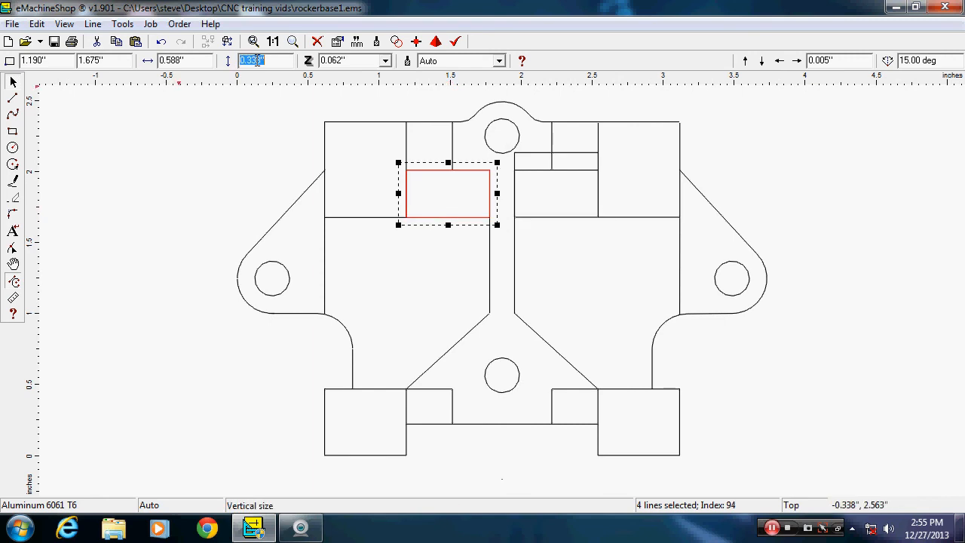
pyautogui.write('.455')
pyautogui.press('Return')
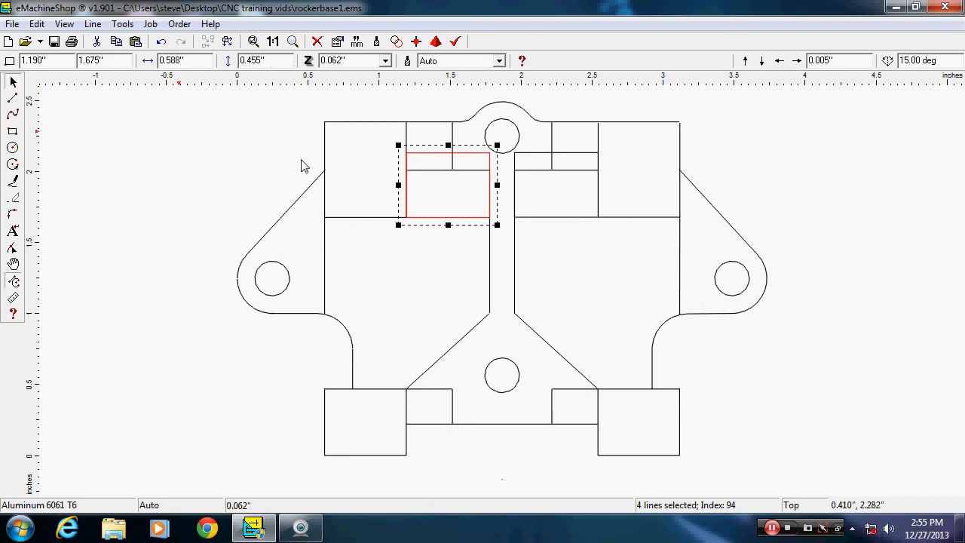
# Step: Move both 0.455" high rectangles down so their top edges lie on the upper horizontal lines beside the central rib
pyautogui.moveTo(449, 218); pyautogui.dragTo(448, 234)
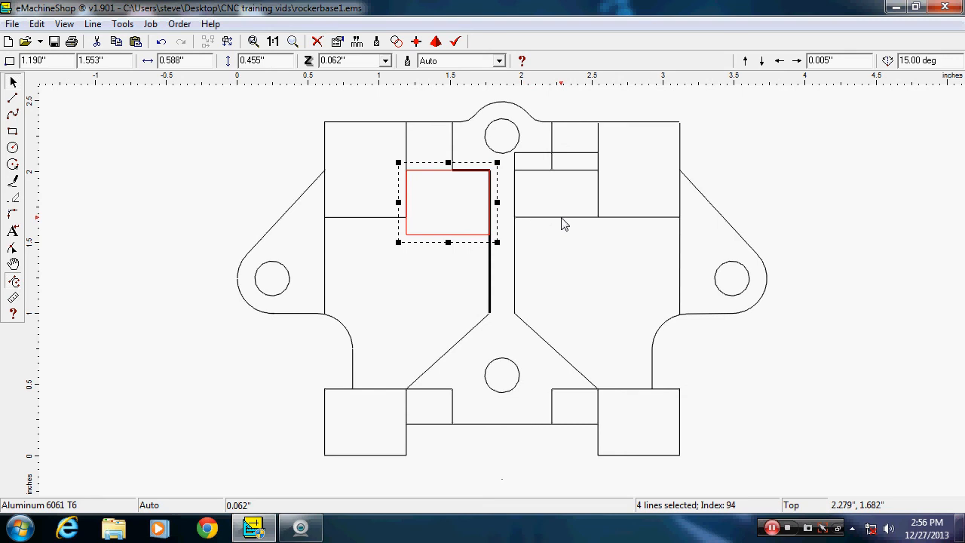
pyautogui.hotkey('ctrl', 'v')
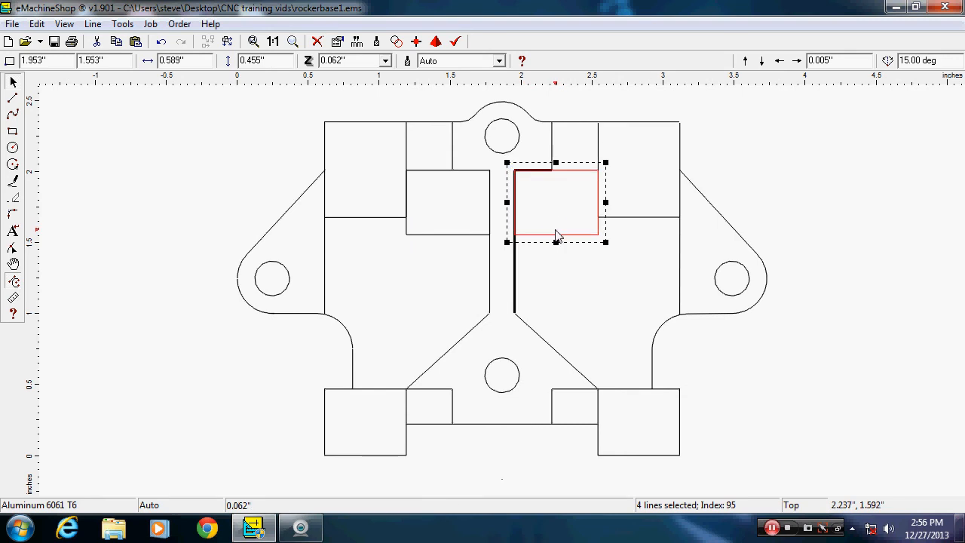
pyautogui.click(777, 171)
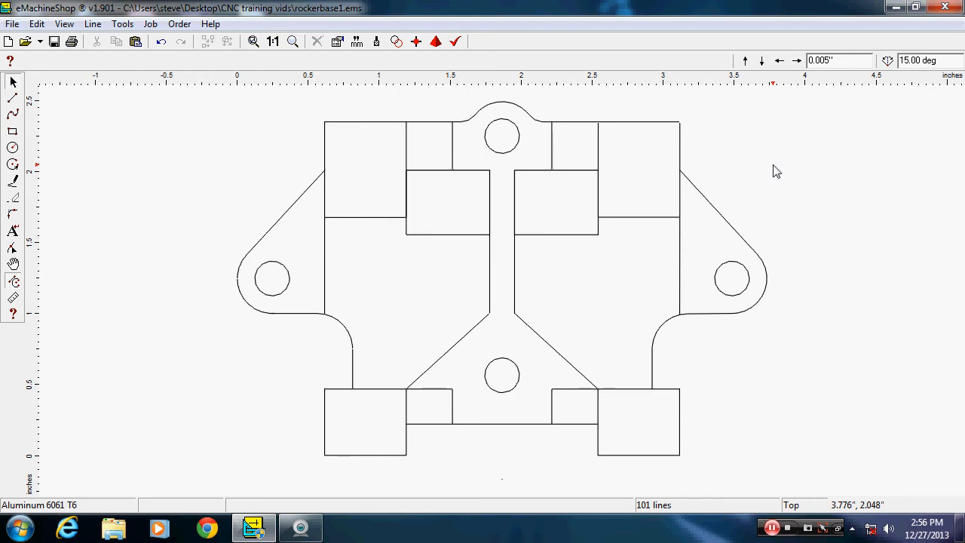
# Step: Examine the physical rocker base in the Logitech Webcam Software against the drawing, and return to eMachineShop
pyautogui.click(300, 528)
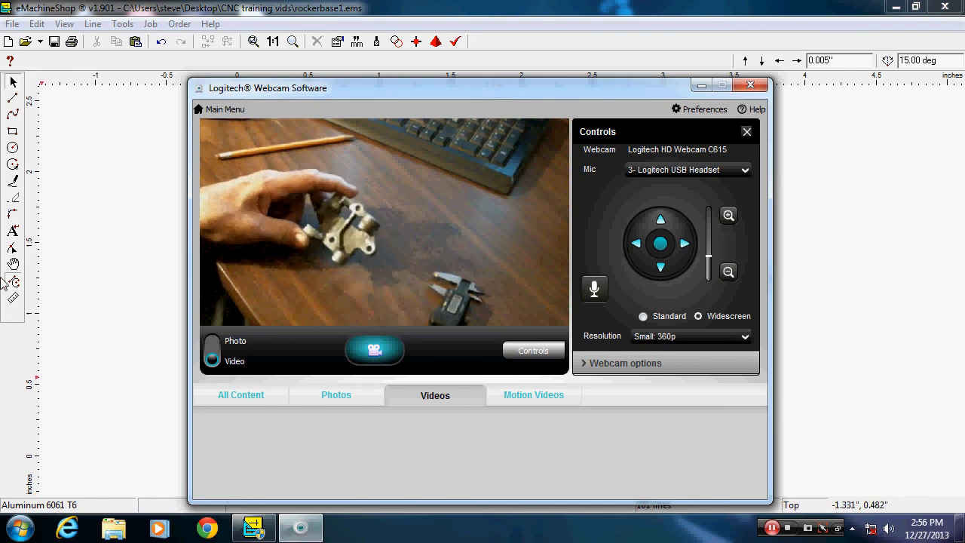
pyautogui.click(92, 269)
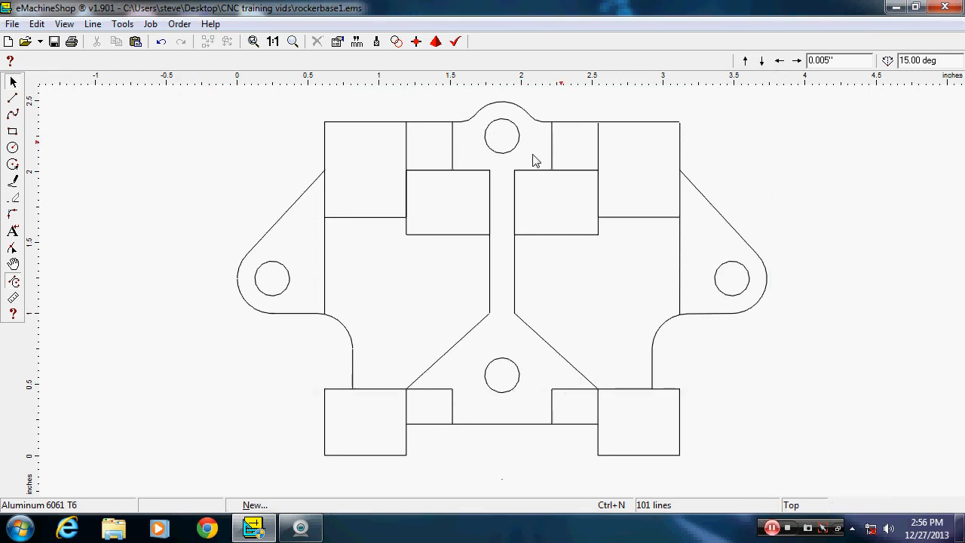
pyautogui.click(300, 529)
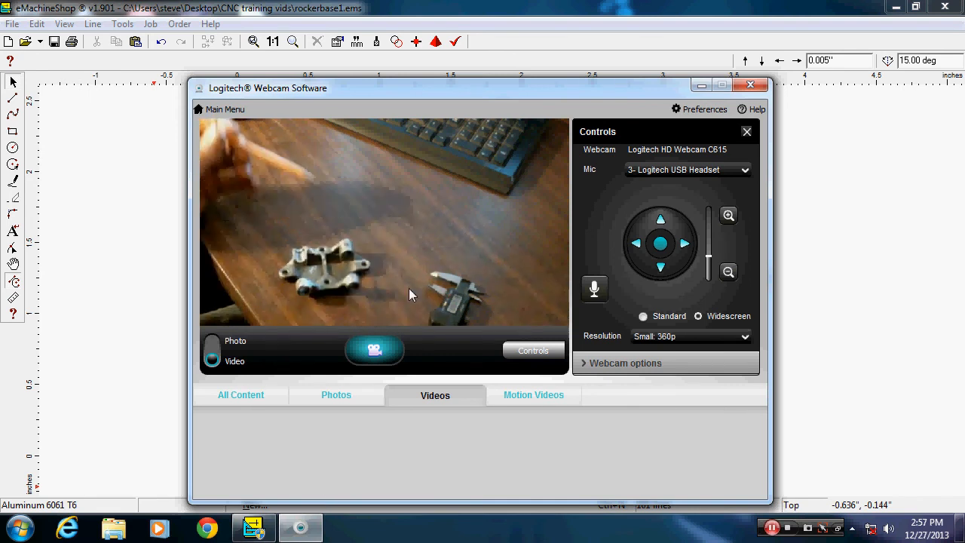
pyautogui.click(855, 201)
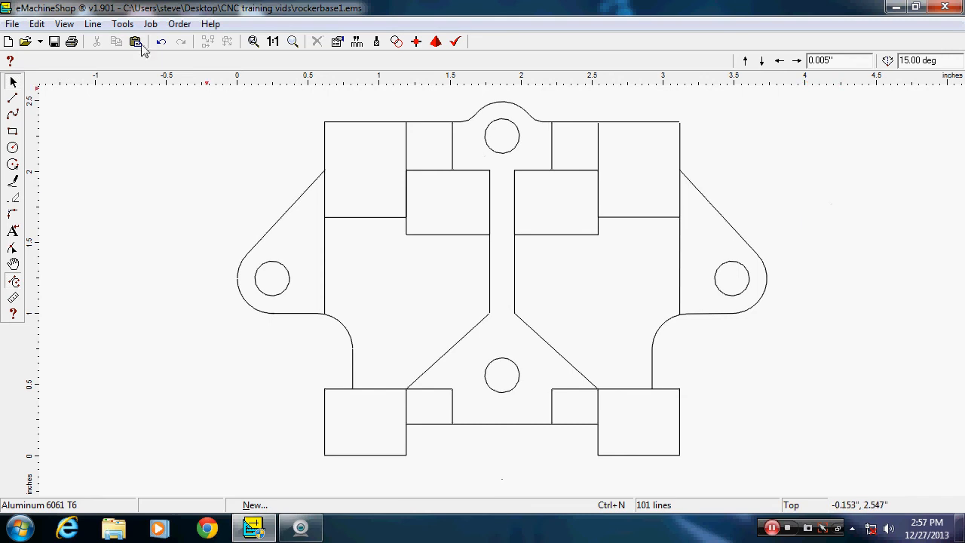
# Step: Select all lines of the rocker base drawing and group them
pyautogui.click(93, 24)
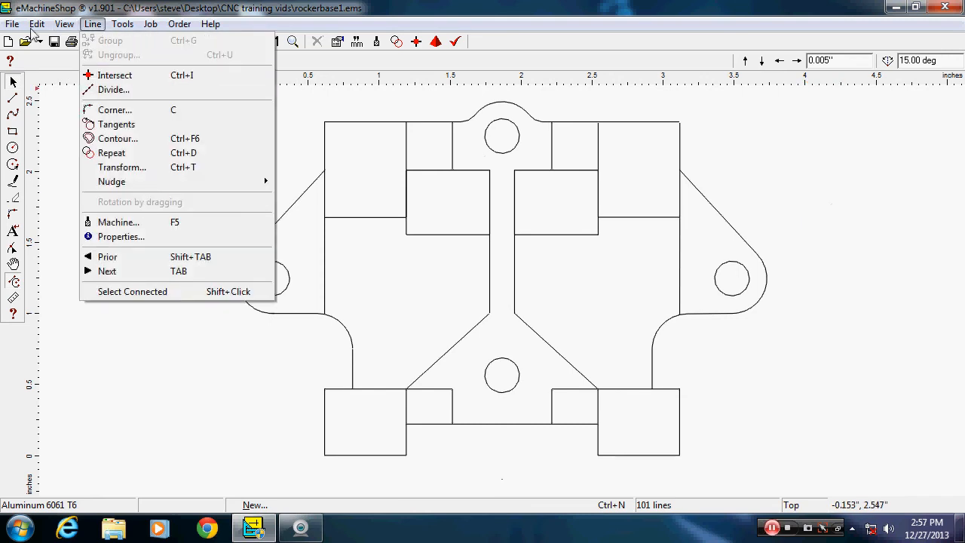
pyautogui.moveTo(37, 24)
pyautogui.click(61, 133)
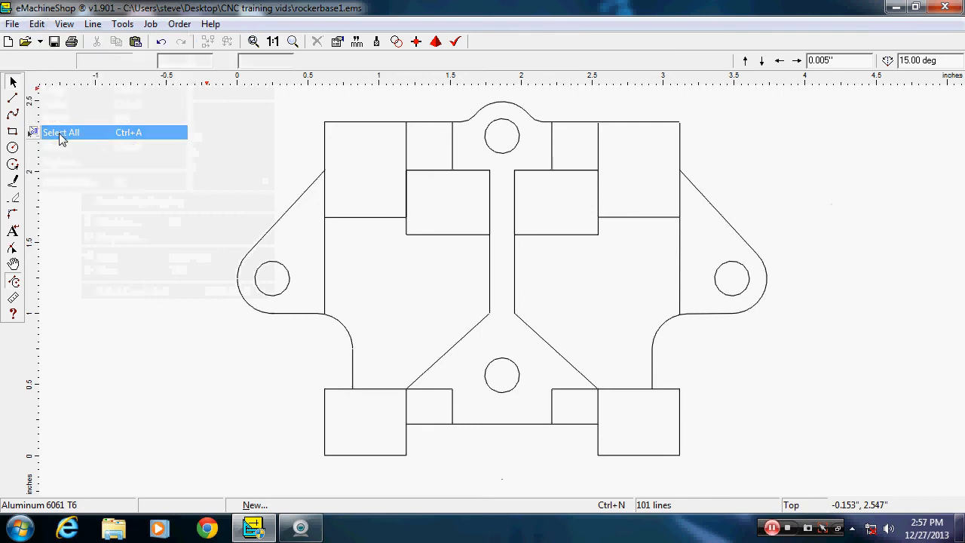
pyautogui.click(95, 25)
pyautogui.click(105, 41)
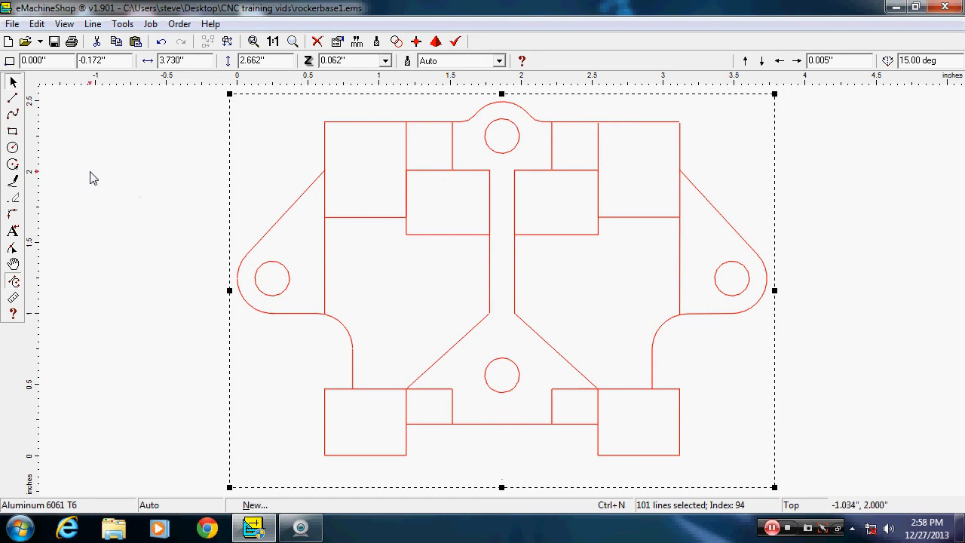
# Step: Set the Y position of the grouped drawing's lower-left point to 0
pyautogui.doubleClick(105, 61)
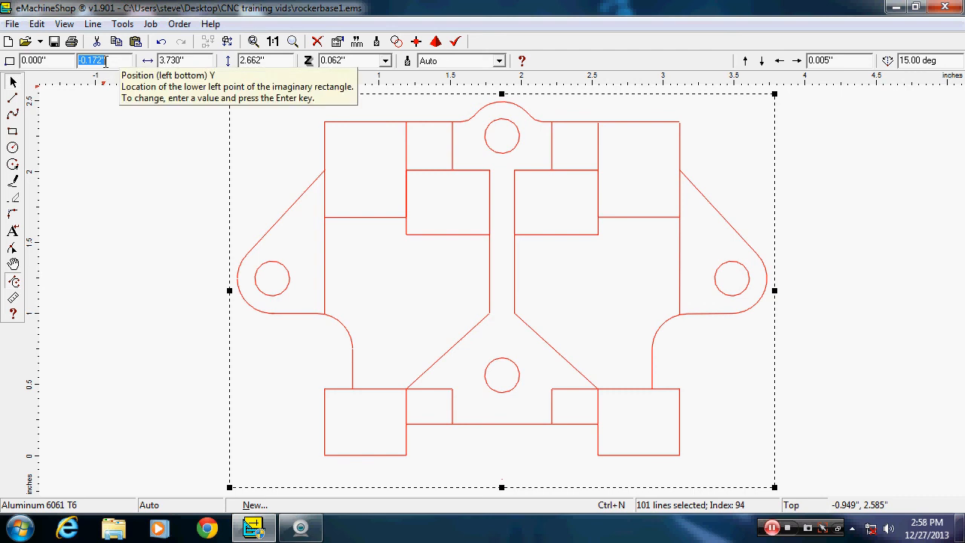
pyautogui.write('0')
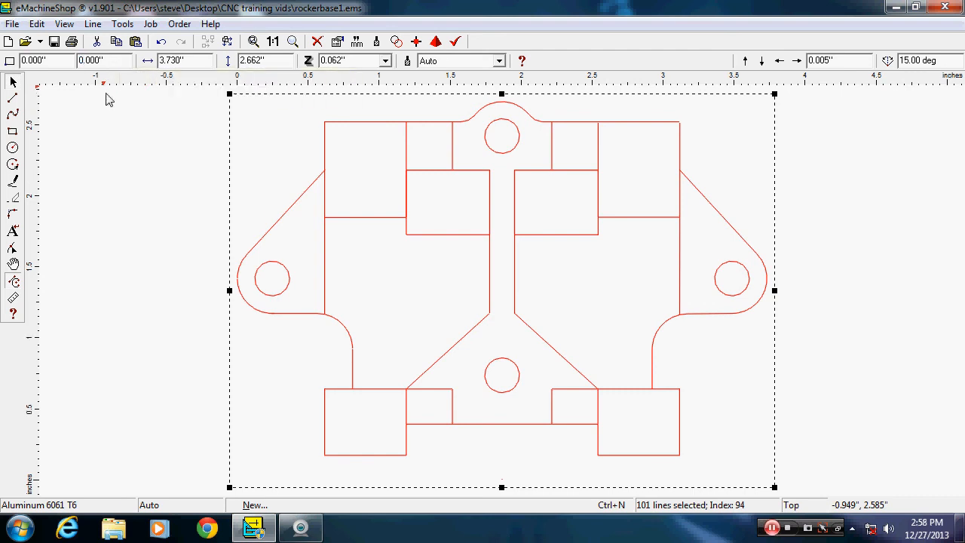
pyautogui.click(126, 235)
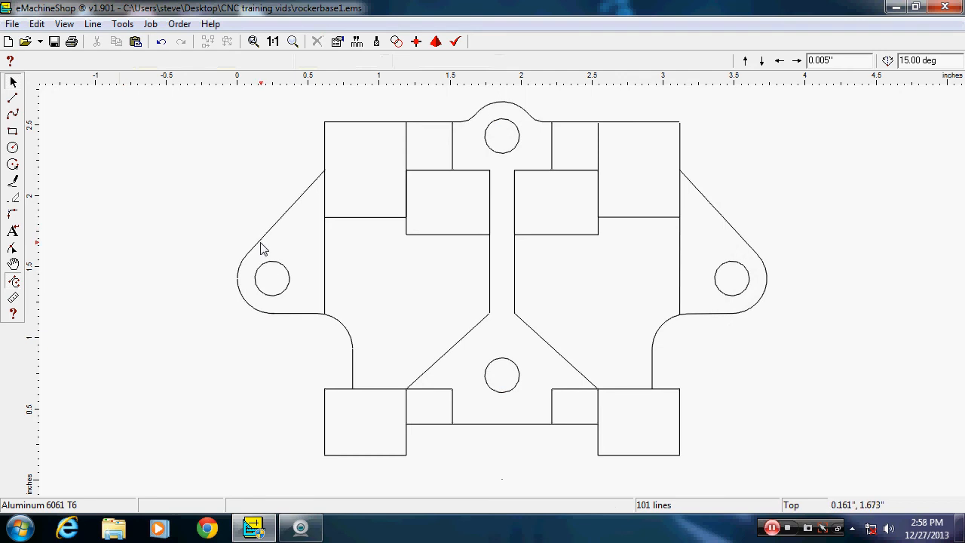
pyautogui.hotkey('ctrl', 'a')
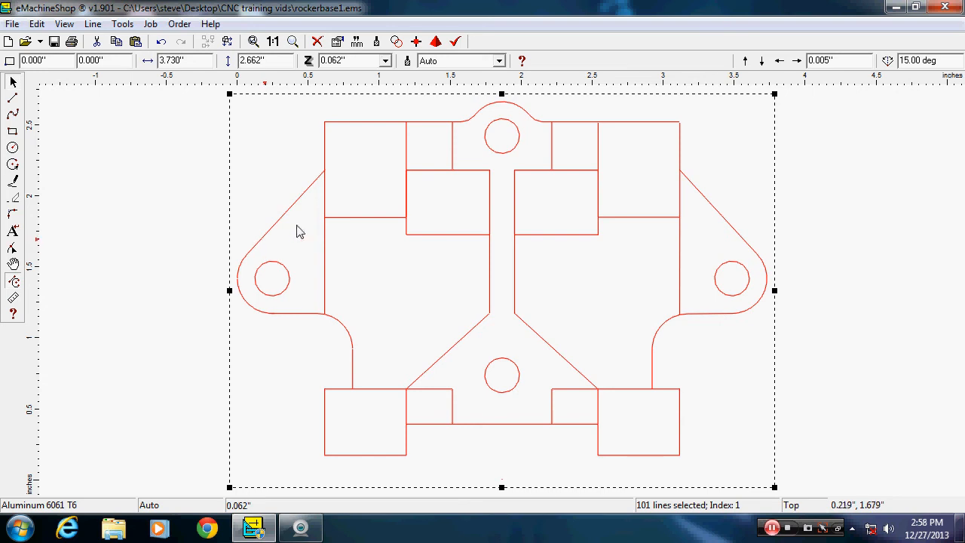
pyautogui.click(112, 194)
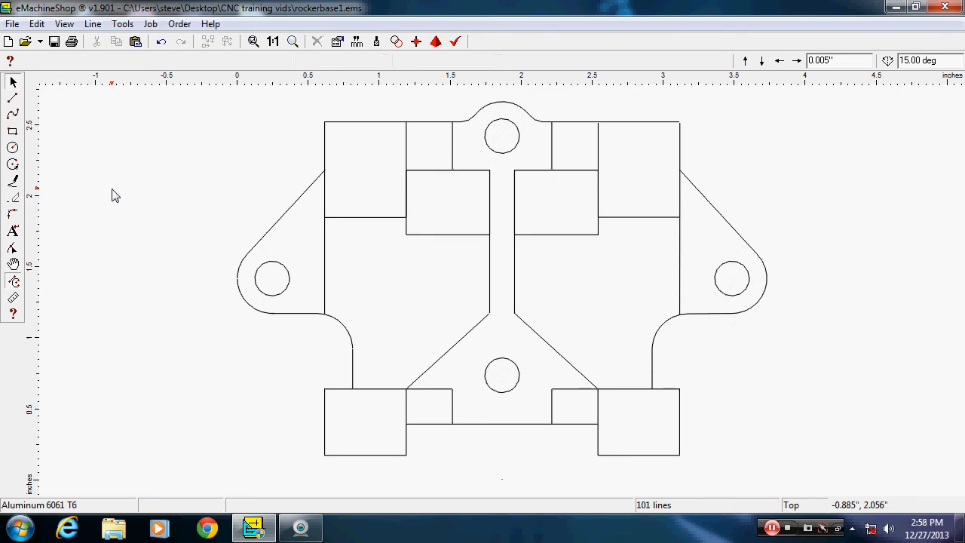
pyautogui.hotkey('ctrl', 'a')
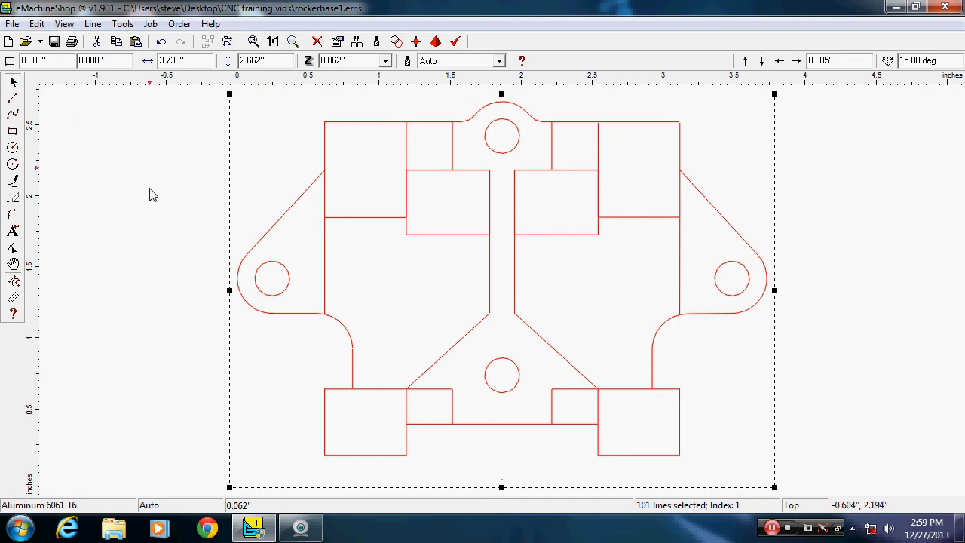
pyautogui.click(160, 243)
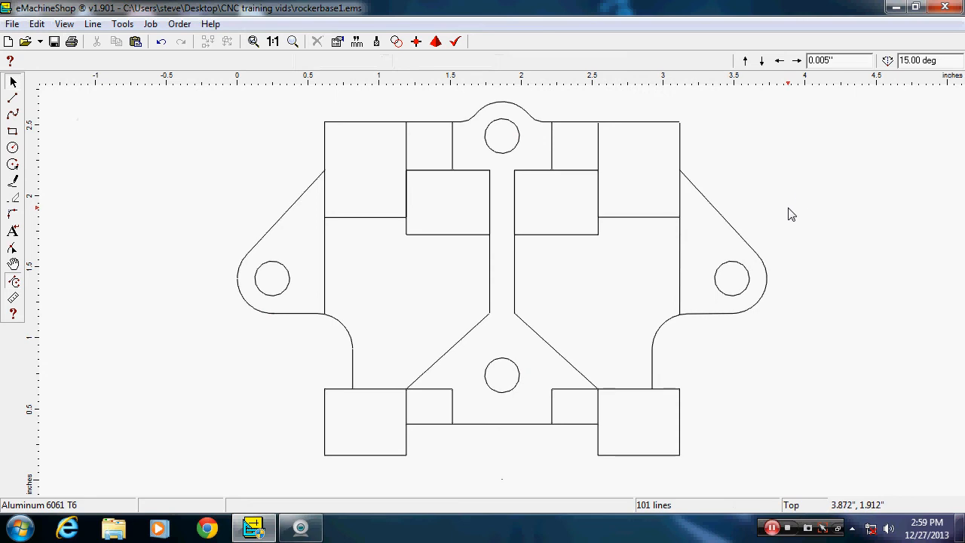
pyautogui.scroll(-2, 800, 202)
pyautogui.scroll(-3, 798, 203)
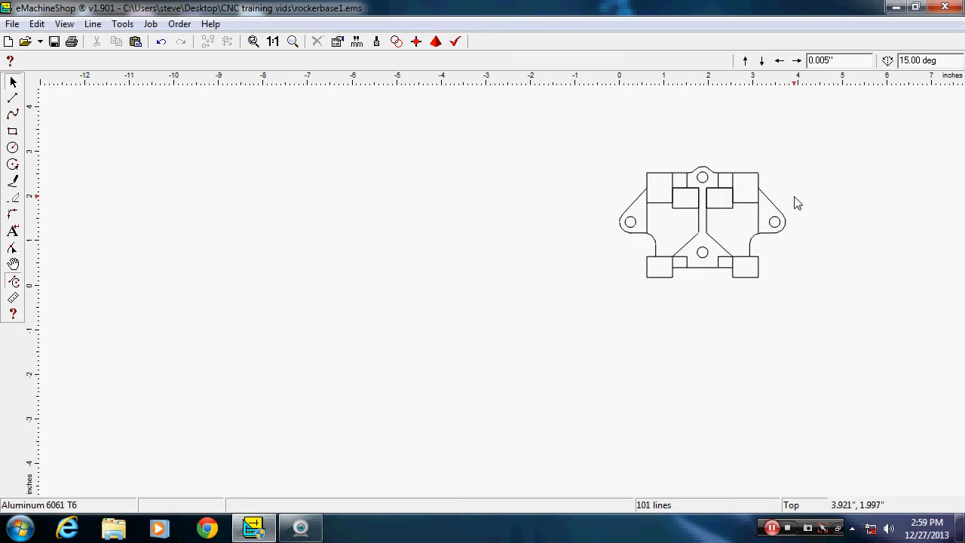
pyautogui.click(13, 133)
pyautogui.moveTo(140, 453); pyautogui.dragTo(320, 98)
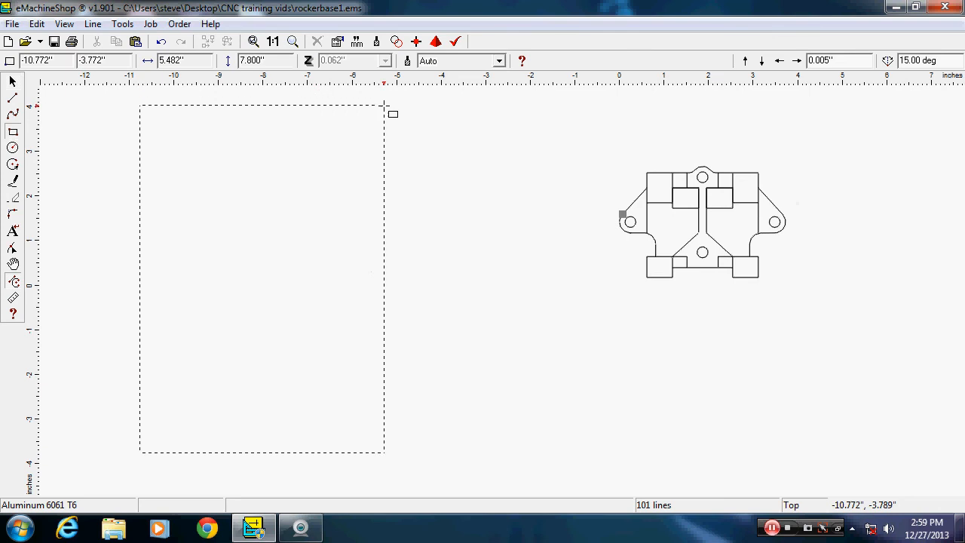
pyautogui.moveTo(385, 106); pyautogui.dragTo(384, 105)
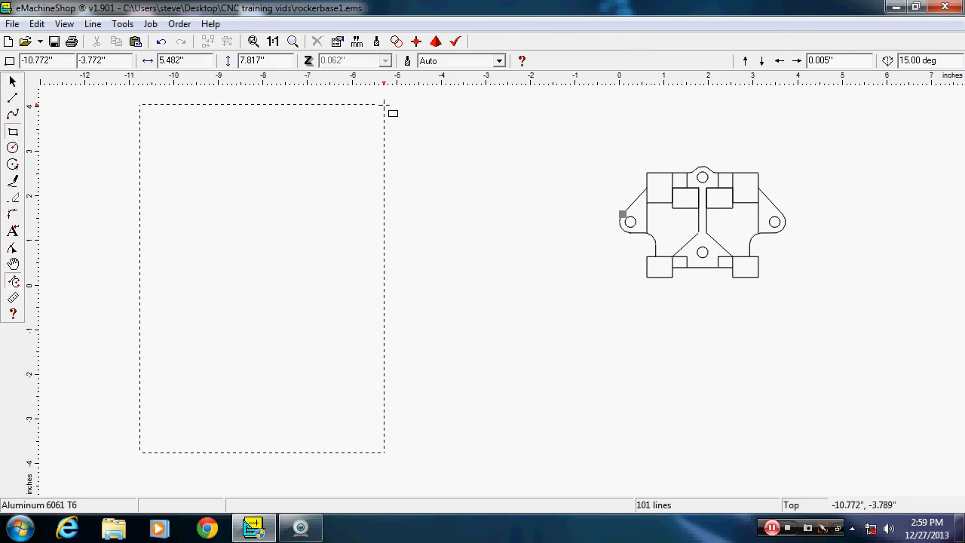
pyautogui.moveTo(383, 104); pyautogui.dragTo(362, 124)
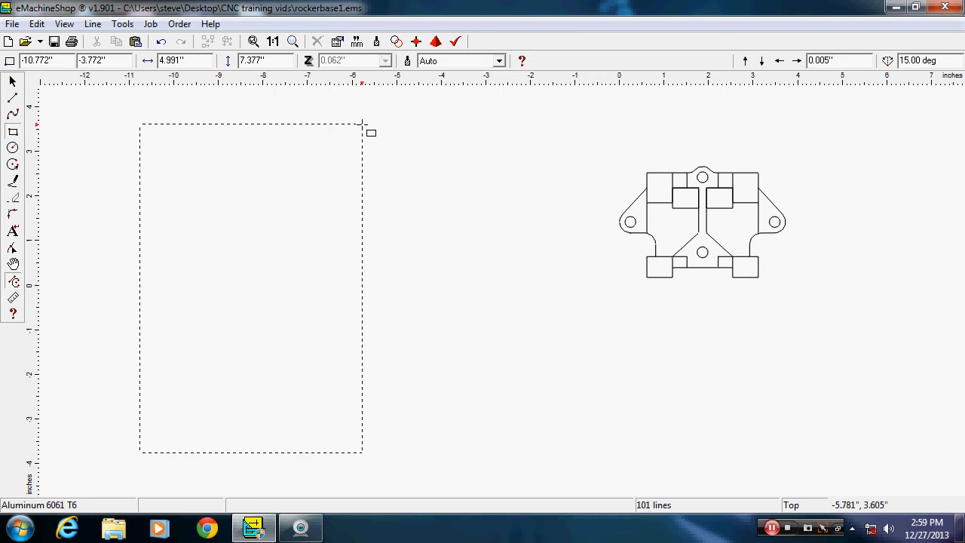
pyautogui.press('Escape')
pyautogui.press('f')
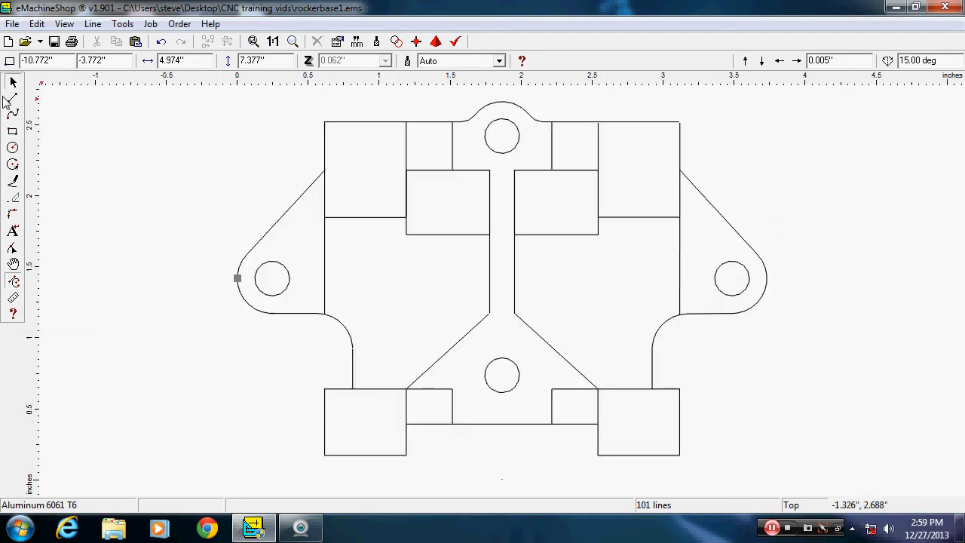
# Step: Draw a rectangle about 0.281" by 0.196" in the empty area outside the rocker base's upper-left corner and ungroup it
pyautogui.click(13, 133)
pyautogui.click(122, 148)
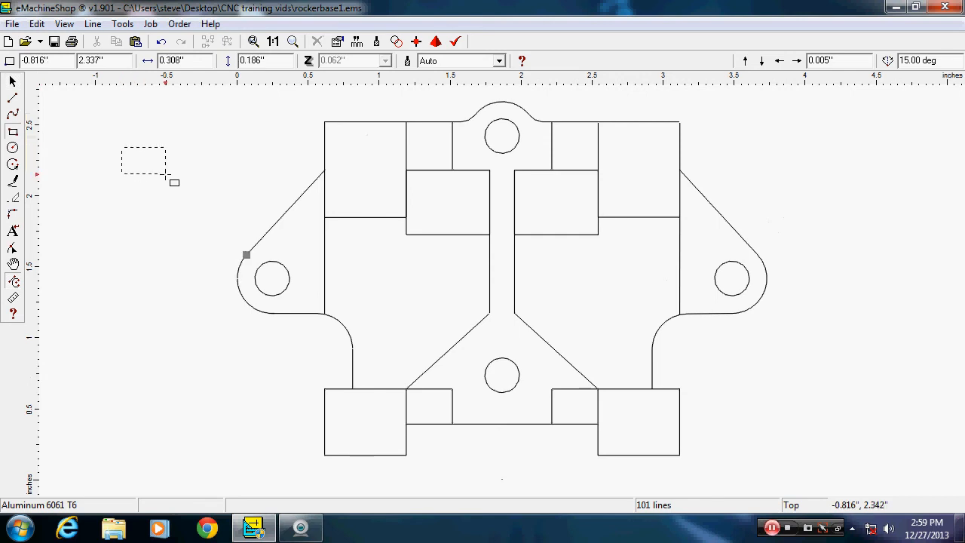
pyautogui.click(162, 176)
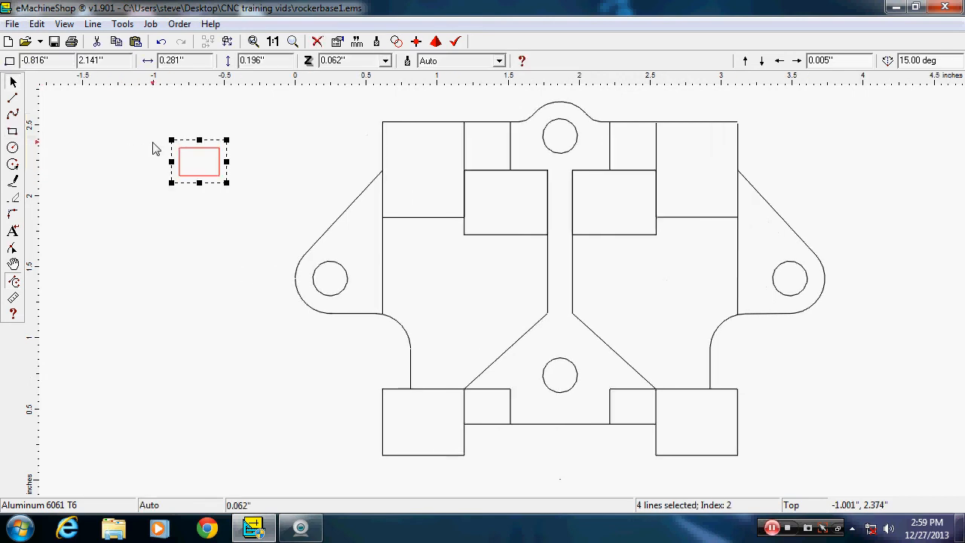
pyautogui.click(93, 23)
pyautogui.click(113, 57)
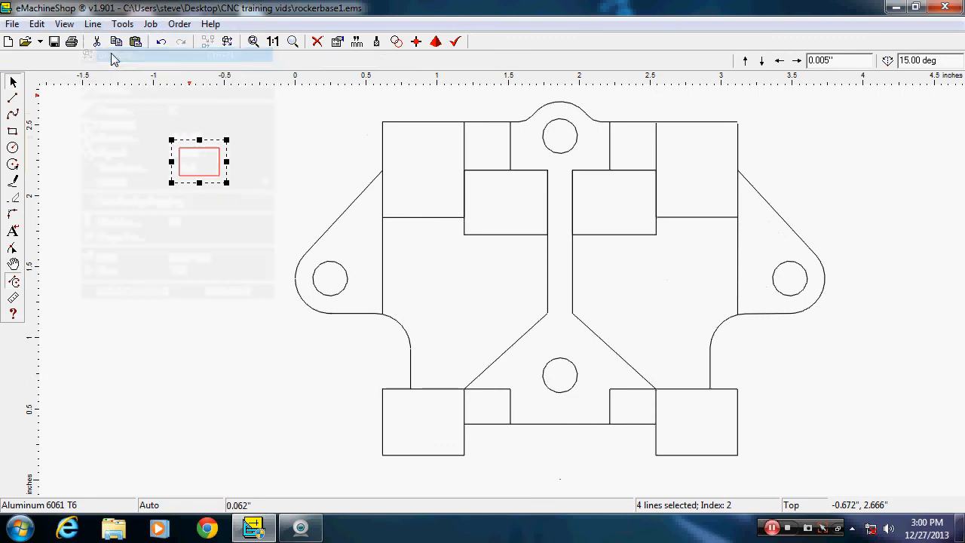
# Step: Delete the small rectangle's top and right edges, leaving an L-shaped corner
pyautogui.click(203, 149)
pyautogui.press('Delete')
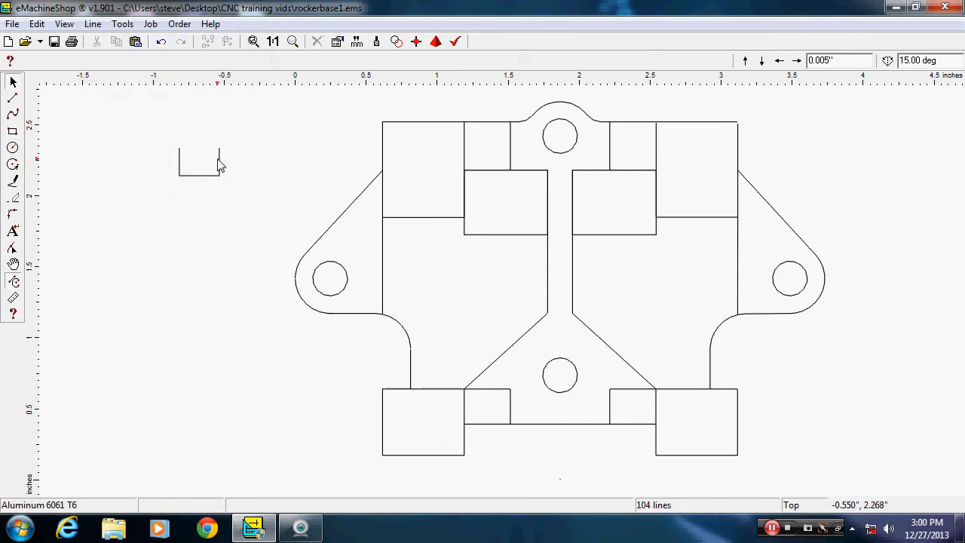
pyautogui.click(220, 162)
pyautogui.press('Delete')
# Step: Position the lower-left point of the two remaining corner lines at X 0, Y 0
pyautogui.moveTo(144, 194); pyautogui.dragTo(245, 135)
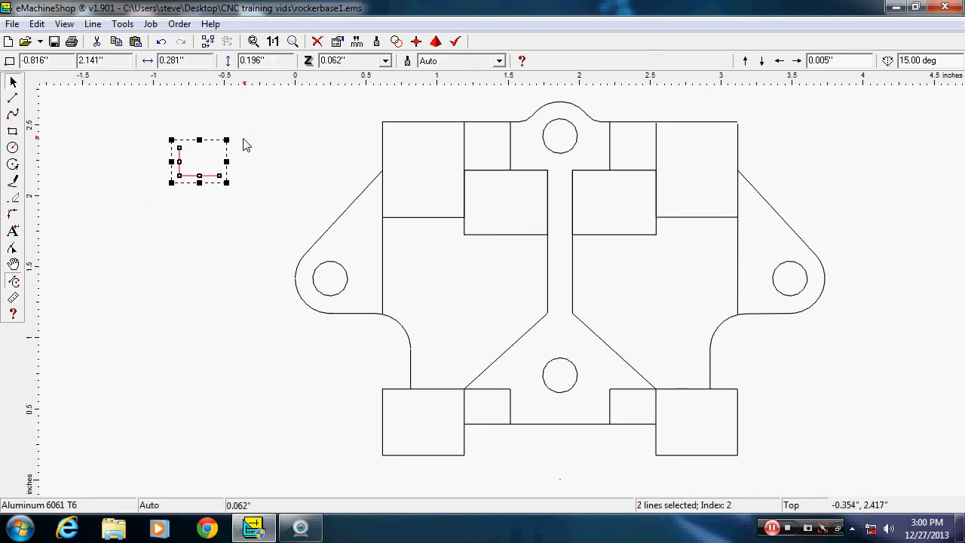
pyautogui.doubleClick(66, 63)
pyautogui.write('0')
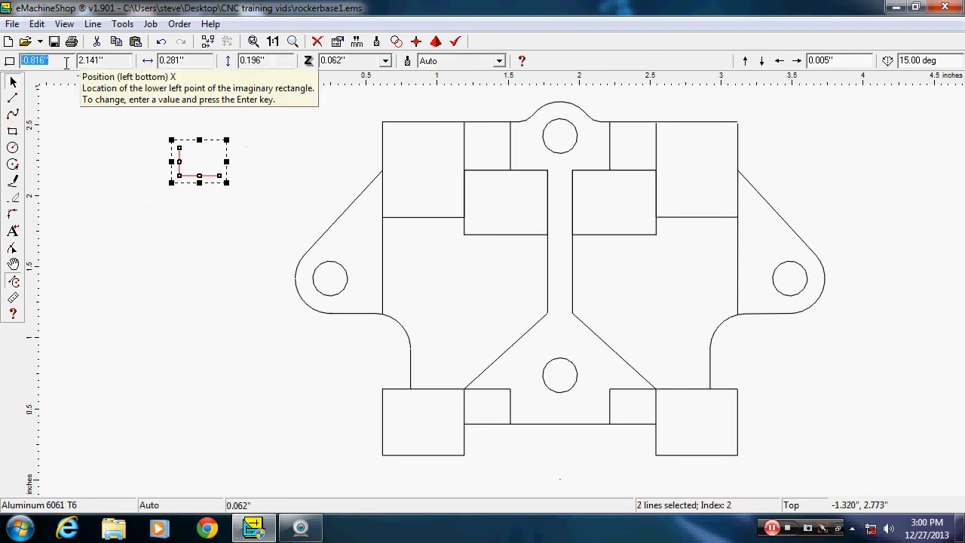
pyautogui.doubleClick(100, 62)
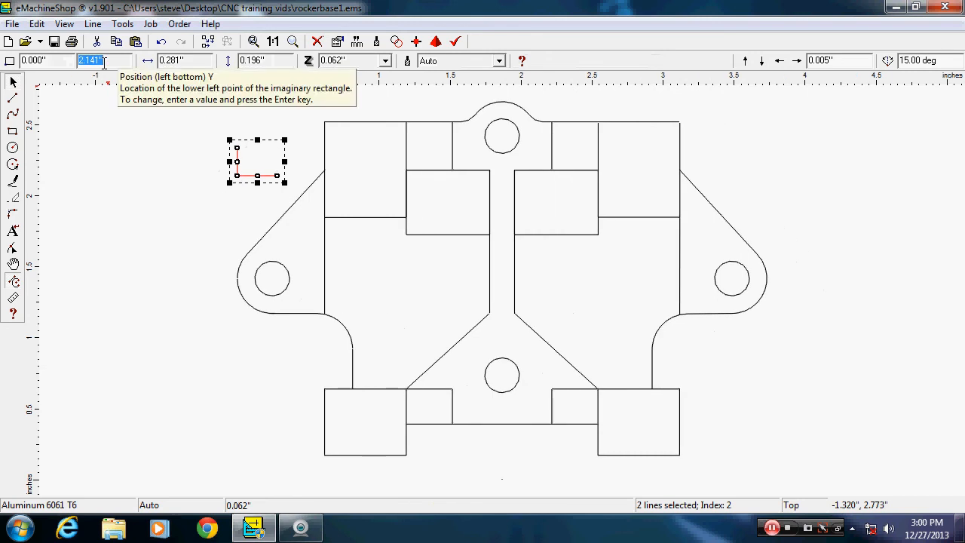
pyautogui.write('0')
pyautogui.press('Return')
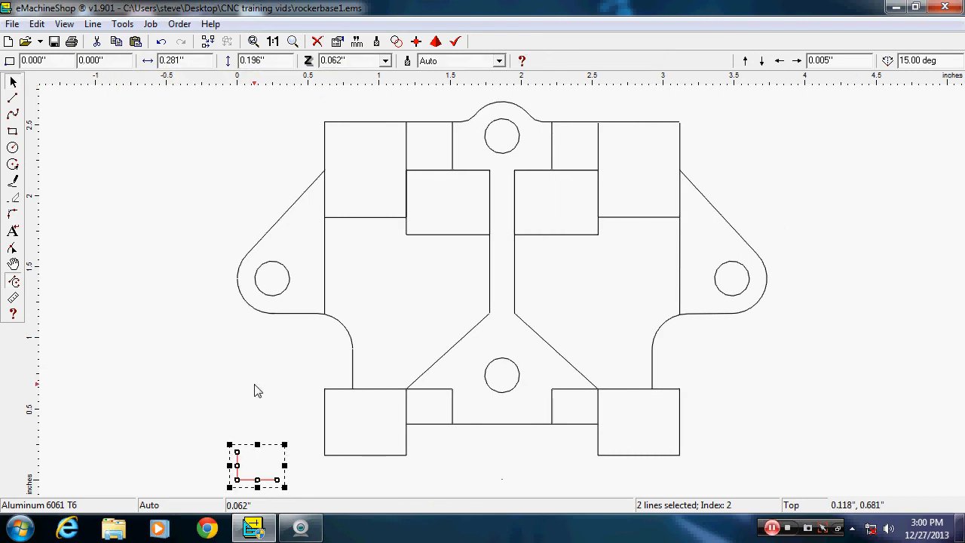
pyautogui.click(149, 344)
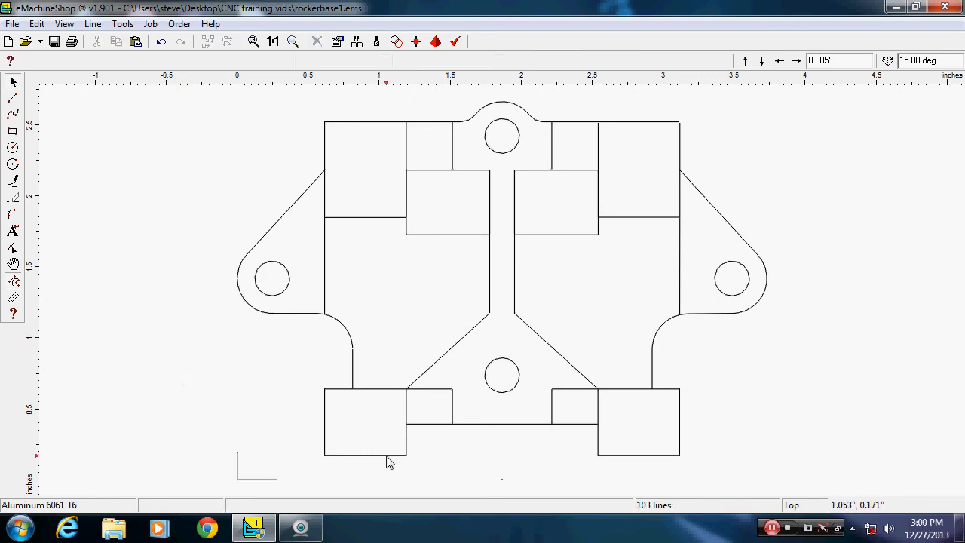
# Step: Examine how the grouped rocker base's bounding box sits relative to the L-shaped corner marker at the origin
pyautogui.hotkey('ctrl', 'a')
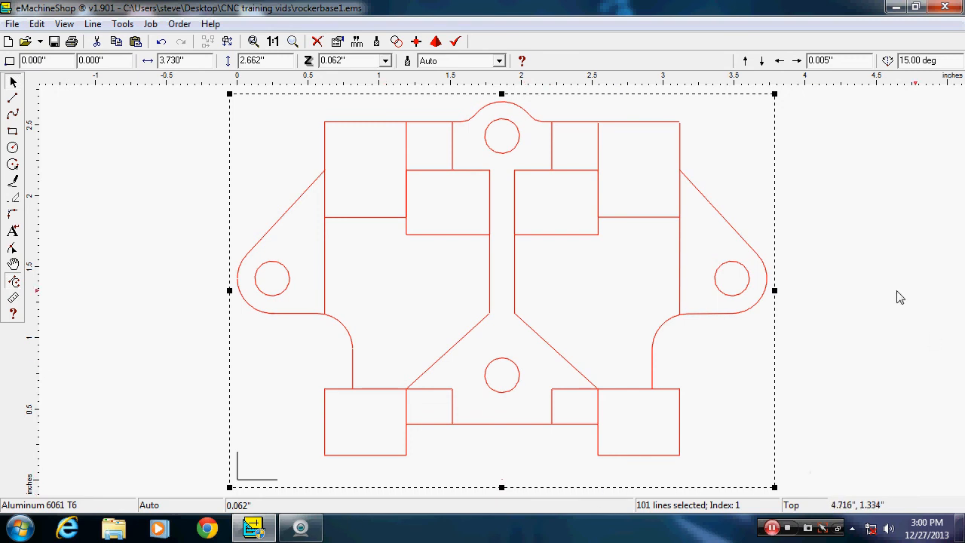
pyautogui.click(258, 480)
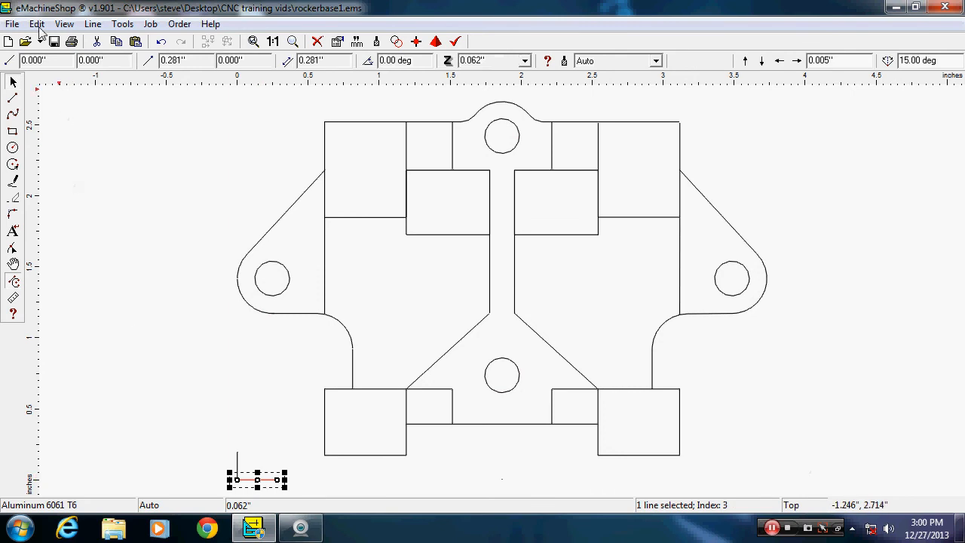
pyautogui.click(181, 377)
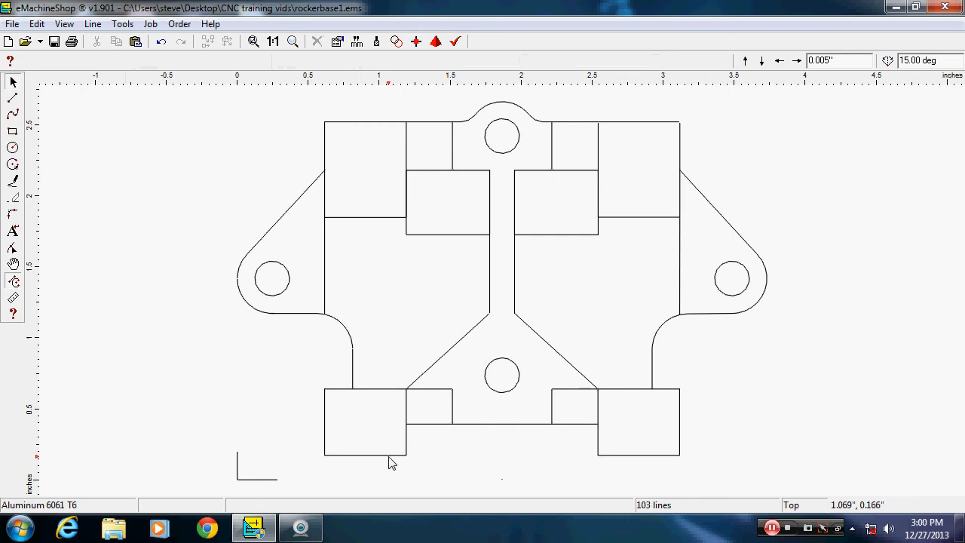
pyautogui.hotkey('ctrl', 'a')
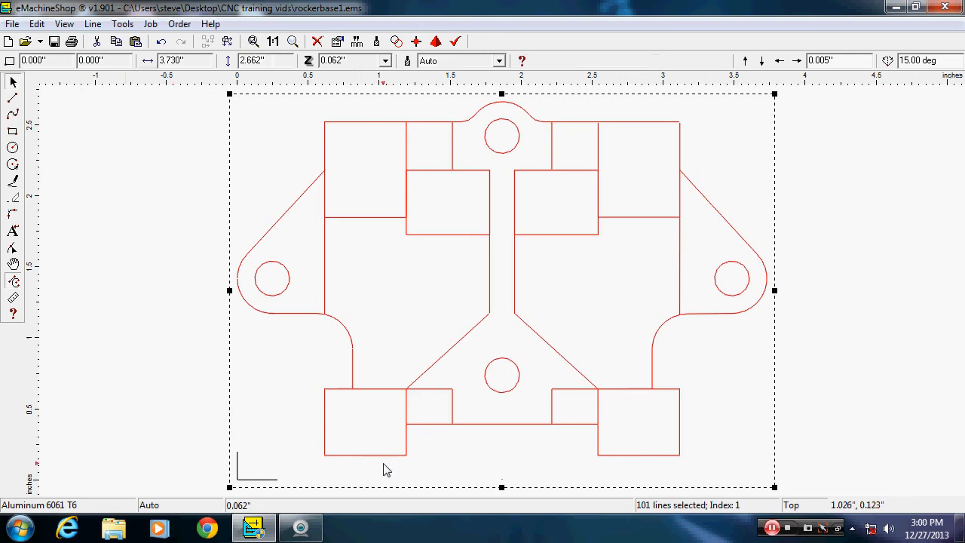
pyautogui.click(161, 413)
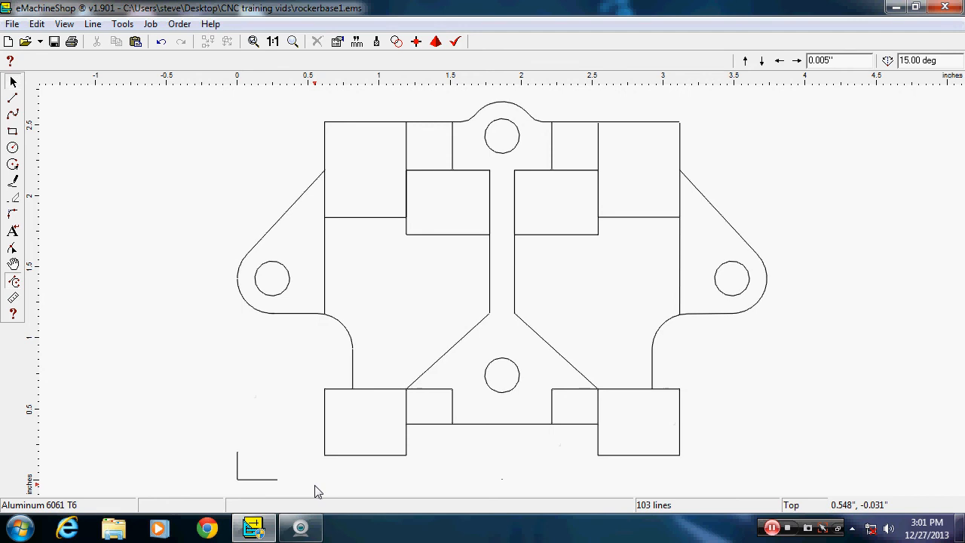
pyautogui.moveTo(297, 486); pyautogui.dragTo(739, 407)
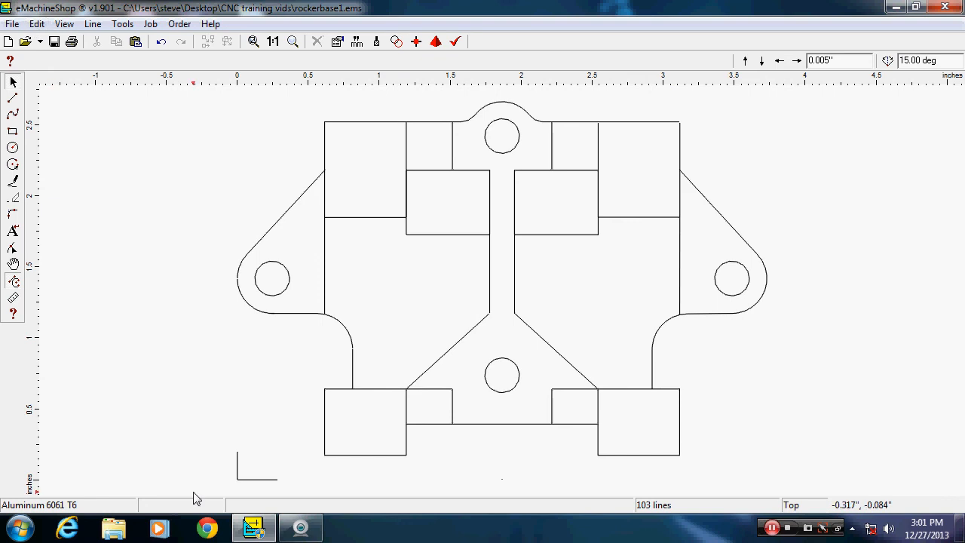
# Step: Delete the two L-shaped marker lines at the origin
pyautogui.moveTo(193, 490); pyautogui.dragTo(292, 441)
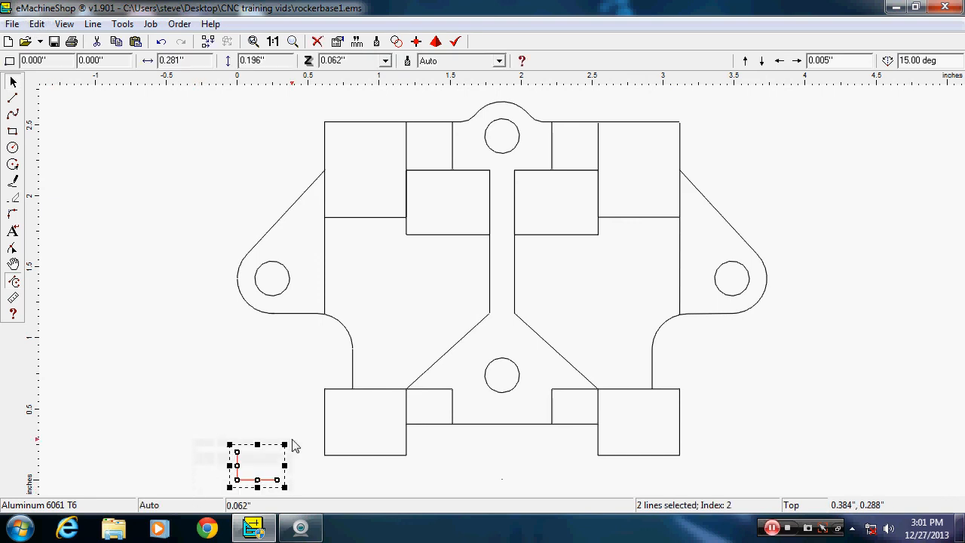
pyautogui.press('Delete')
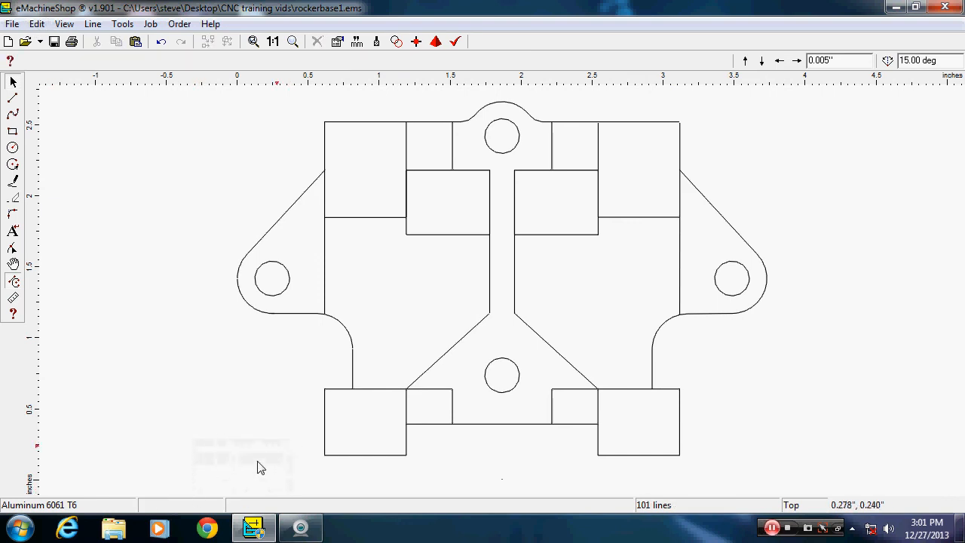
# Step: Select the whole rocker base drawing and ungroup it
pyautogui.moveTo(215, 483); pyautogui.dragTo(807, 98)
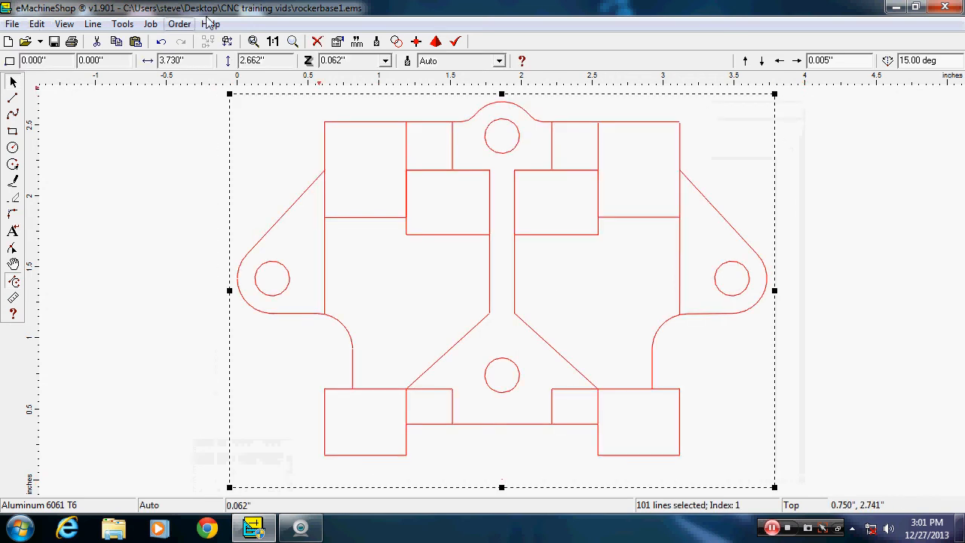
pyautogui.click(94, 24)
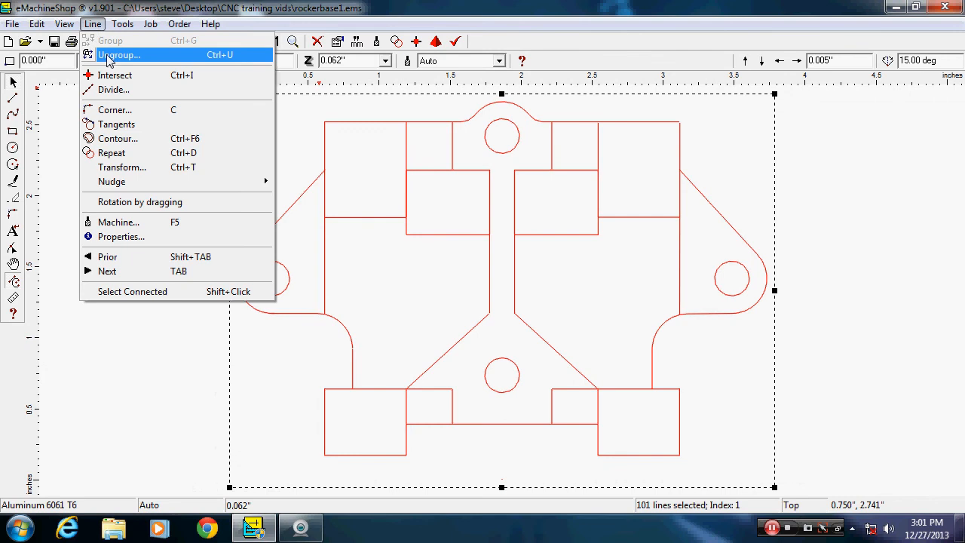
# Step: Ungroup the part drawing and window-select the area along its lower edge to check for stray lines
pyautogui.click(107, 56)
pyautogui.click(119, 271)
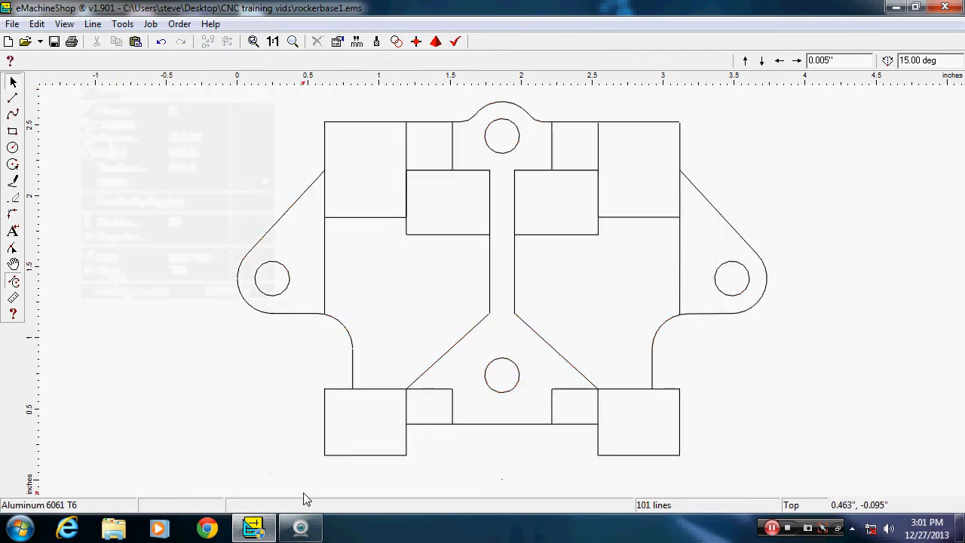
pyautogui.moveTo(303, 492); pyautogui.dragTo(705, 453)
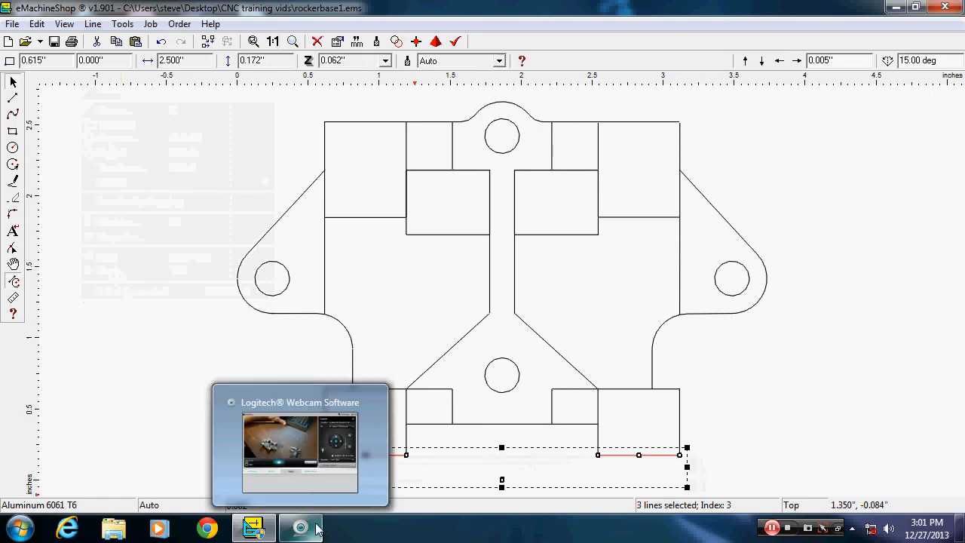
pyautogui.scroll(-2, 897, 267)
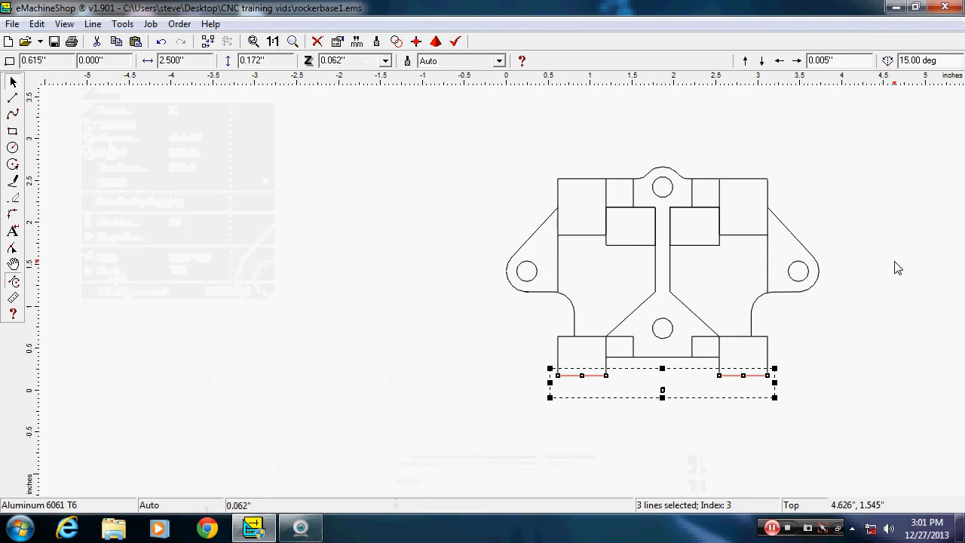
pyautogui.click(292, 364)
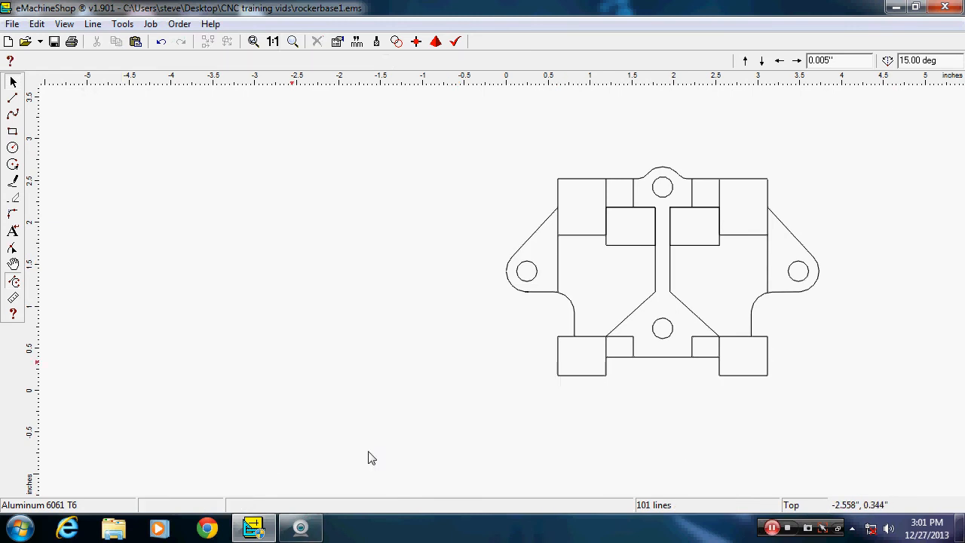
# Step: Isolate the tiny stray line below the part, leaving out the two pads' lower edges, and delete it
pyautogui.click(13, 133)
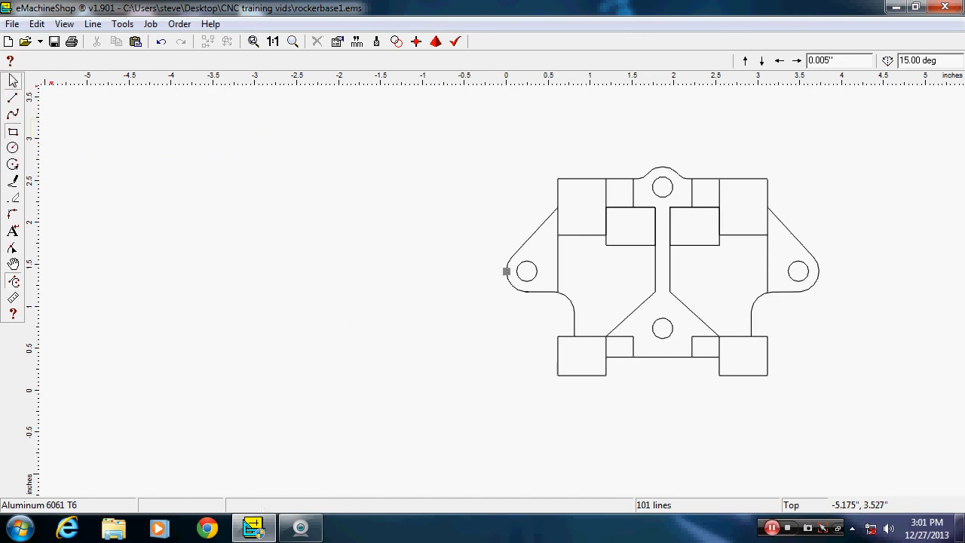
pyautogui.click(13, 81)
pyautogui.moveTo(444, 433); pyautogui.dragTo(869, 358)
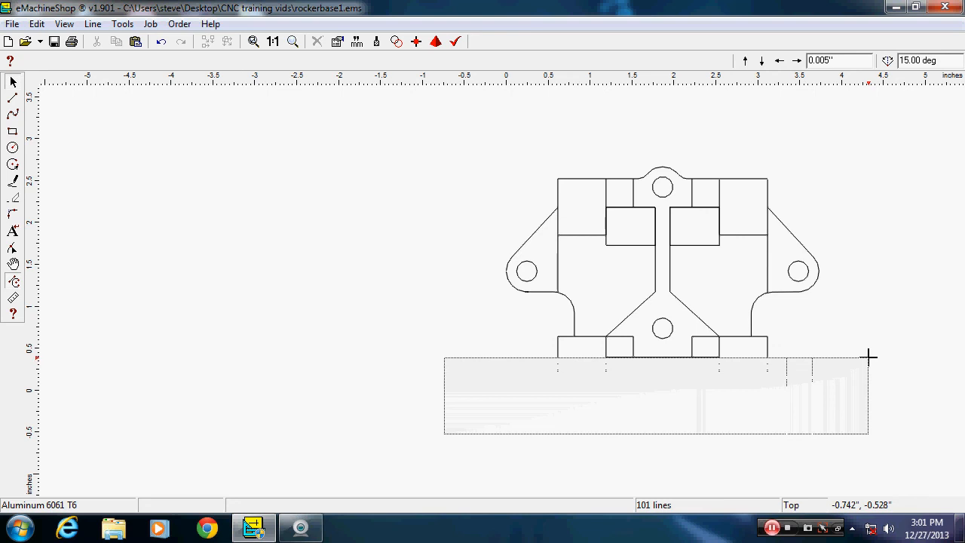
pyautogui.moveTo(868, 357); pyautogui.dragTo(870, 362)
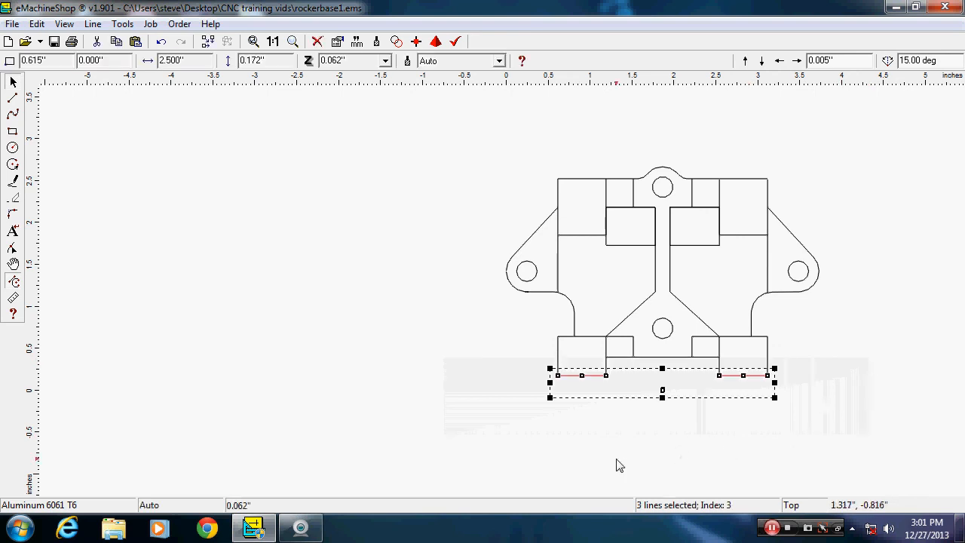
pyautogui.keyDown('shift'); pyautogui.click(588, 376); pyautogui.keyUp('shift')
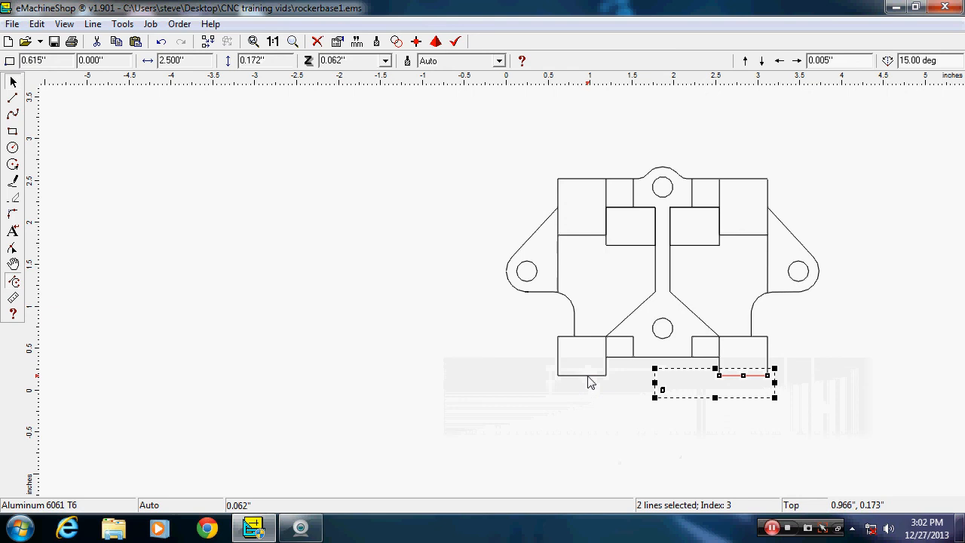
pyautogui.keyDown('shift'); pyautogui.click(738, 376); pyautogui.keyUp('shift')
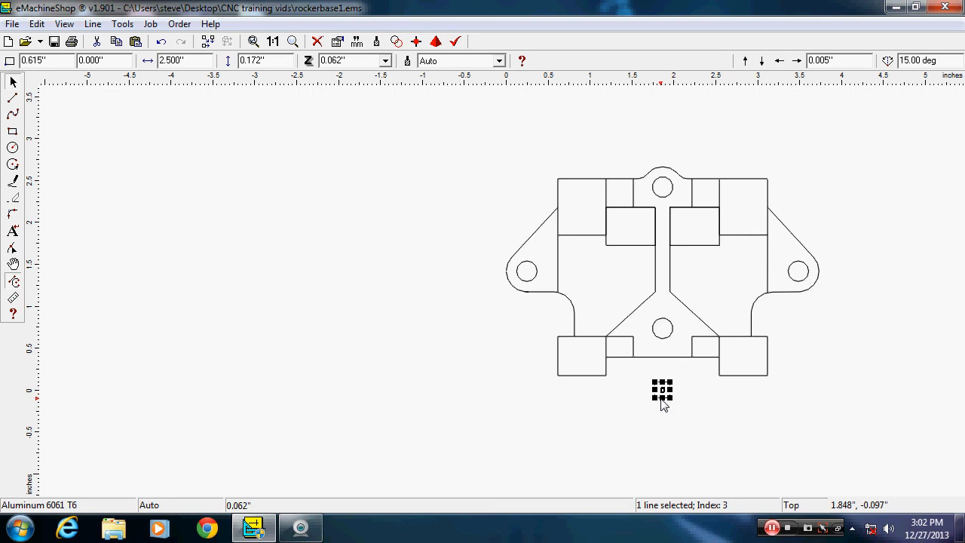
pyautogui.click(65, 25)
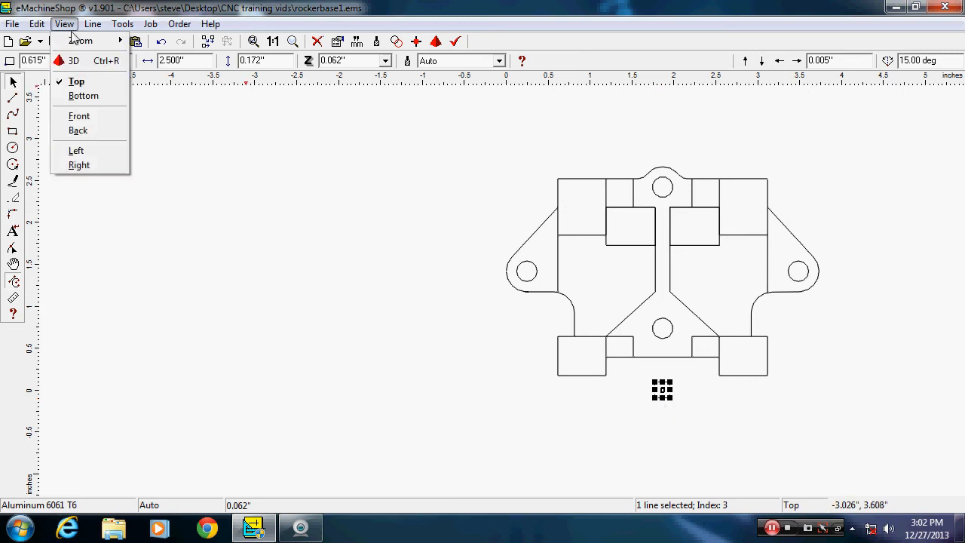
pyautogui.moveTo(75, 40)
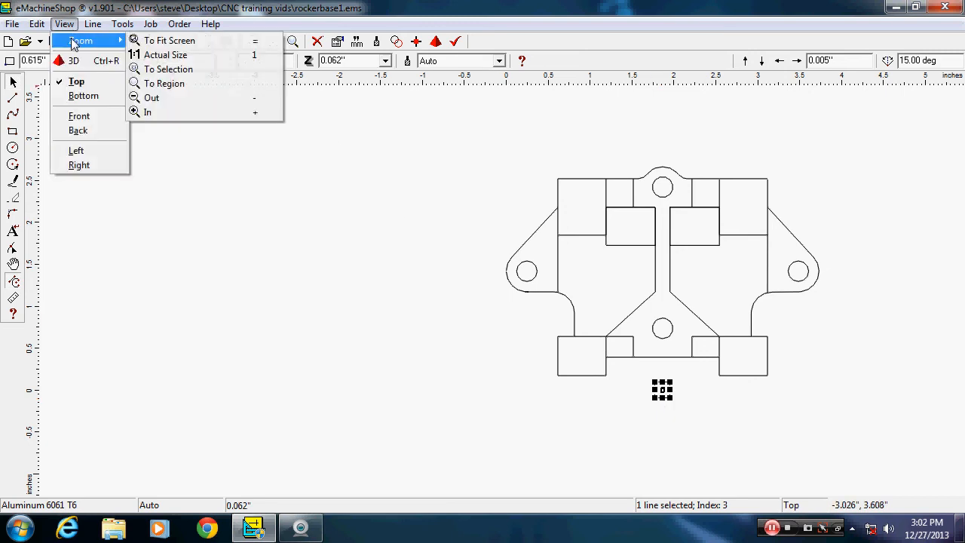
pyautogui.click(186, 72)
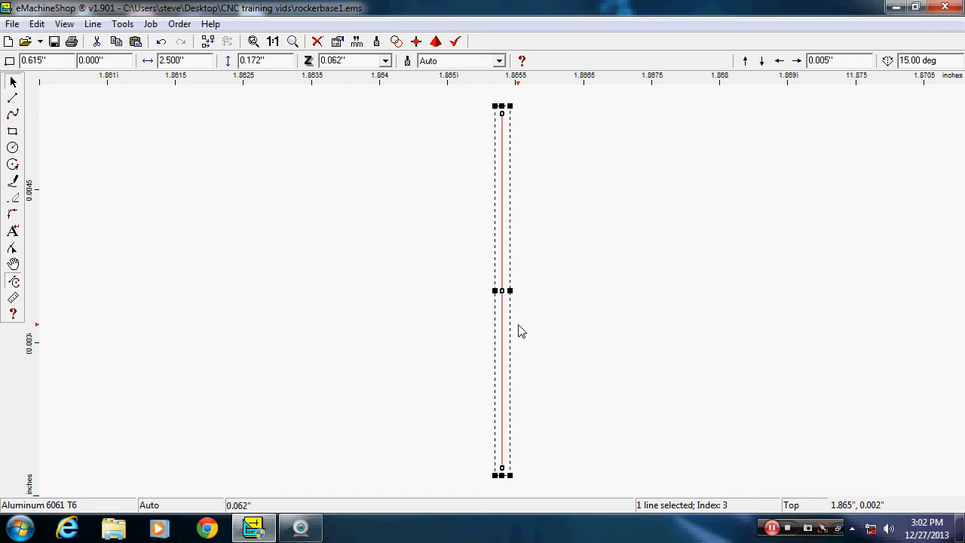
pyautogui.press('Delete')
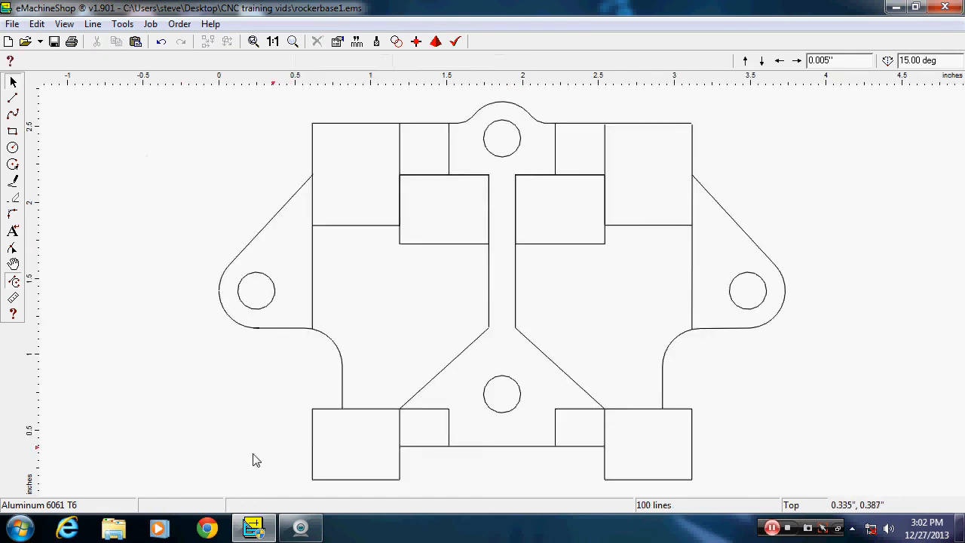
# Step: Select all lines of the part and group them into one object
pyautogui.moveTo(196, 483); pyautogui.dragTo(859, 89)
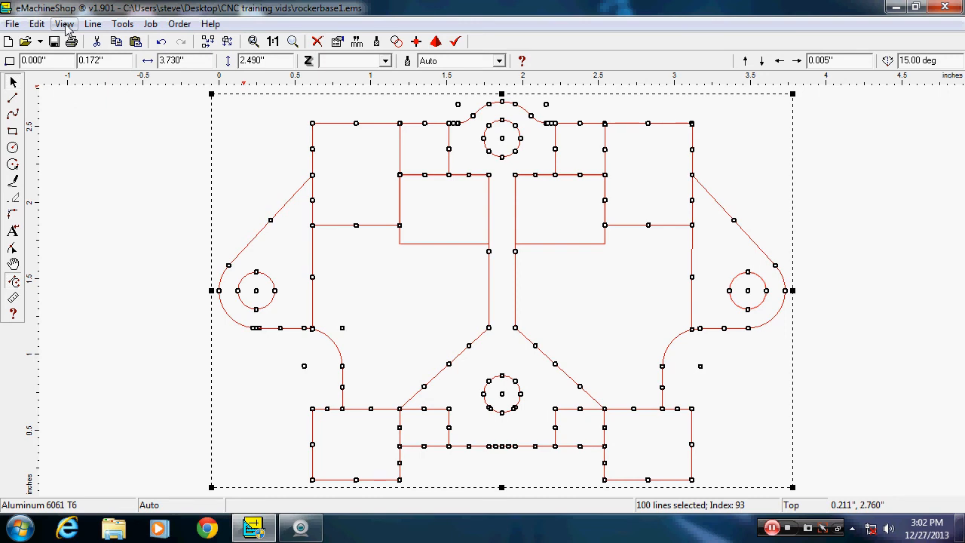
pyautogui.click(93, 24)
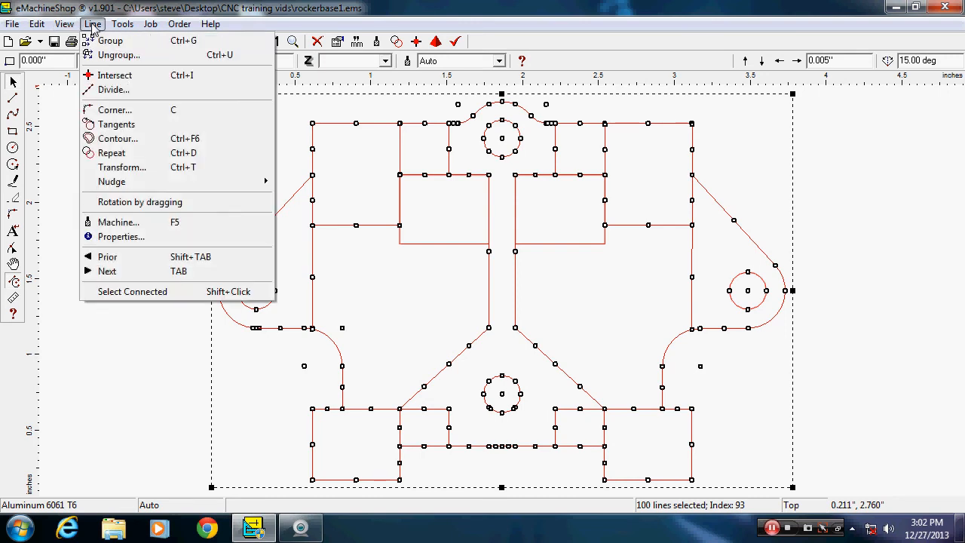
pyautogui.click(110, 39)
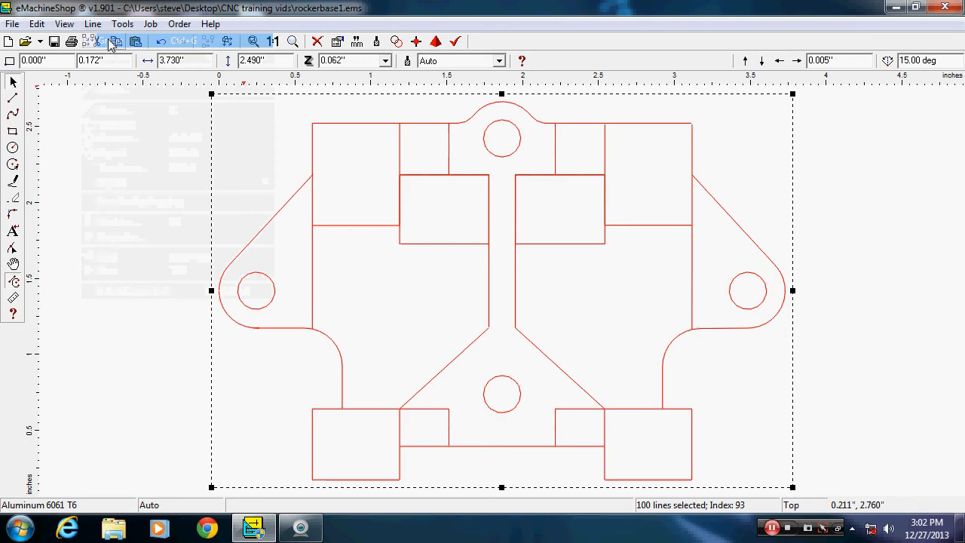
pyautogui.click(115, 249)
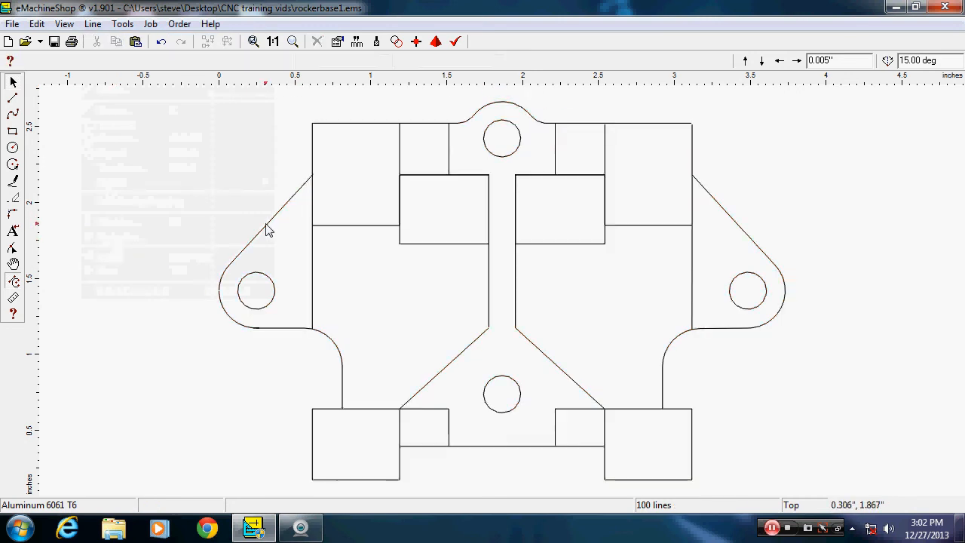
# Step: Set the grouped part's vertical position to 0 and reselect it to check its placement
pyautogui.hotkey('ctrl', 'a')
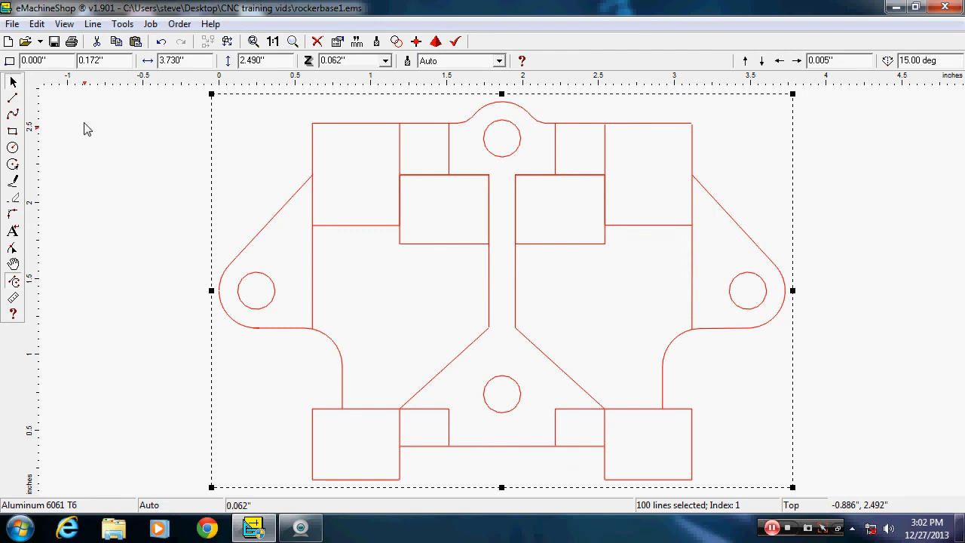
pyautogui.doubleClick(106, 62)
pyautogui.write('0')
pyautogui.press('Return')
pyautogui.click(129, 220)
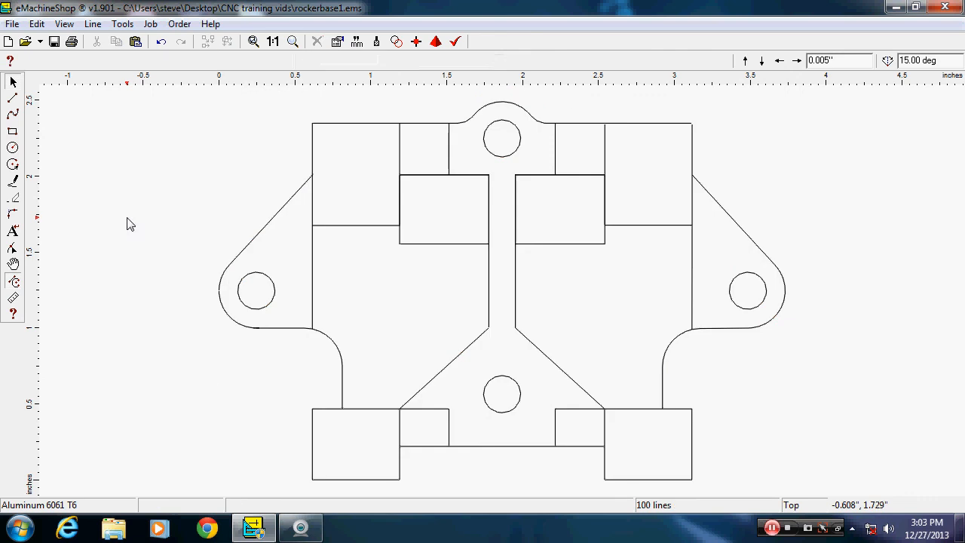
pyautogui.hotkey('ctrl', 'a')
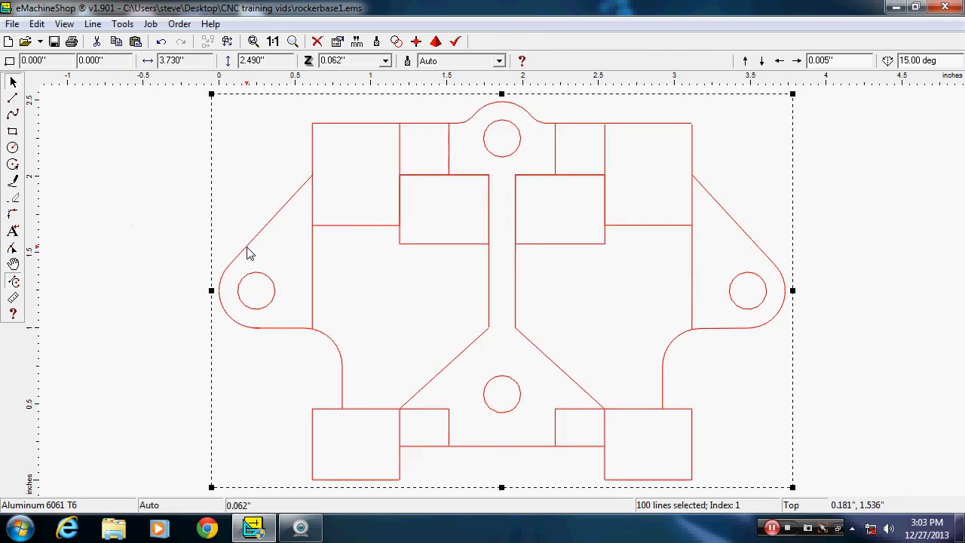
pyautogui.click(134, 222)
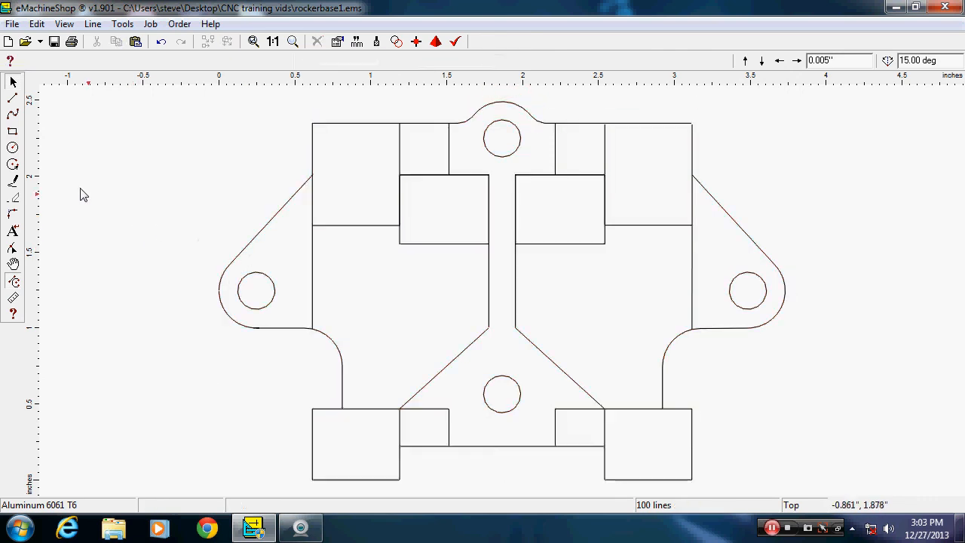
# Step: Draw a square of about 0.25 by 0.25 inch in the empty area beside the part and ungroup it
pyautogui.click(13, 131)
pyautogui.moveTo(84, 165); pyautogui.dragTo(121, 126)
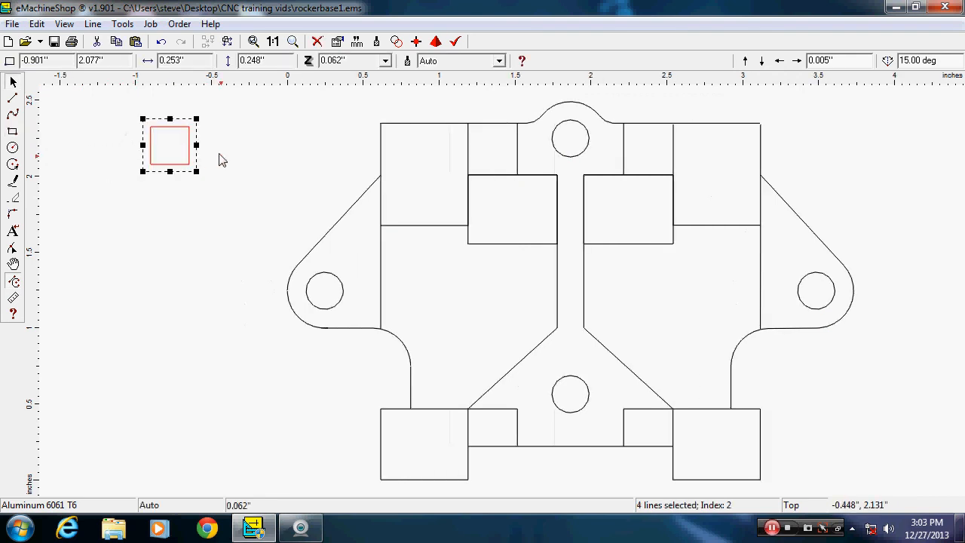
pyautogui.click(93, 25)
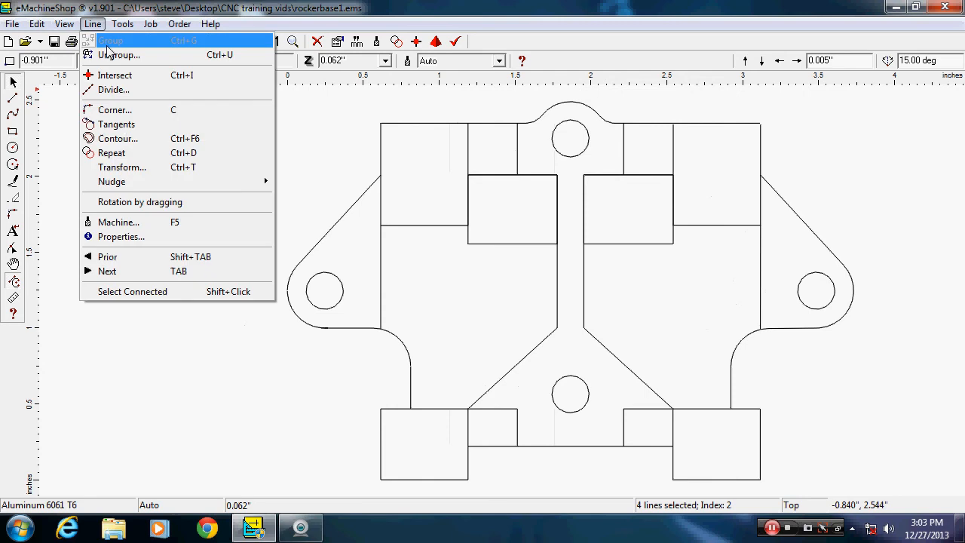
pyautogui.click(119, 55)
# Step: Delete the small square's top and right sides, leaving an L-shaped corner mark
pyautogui.click(151, 143)
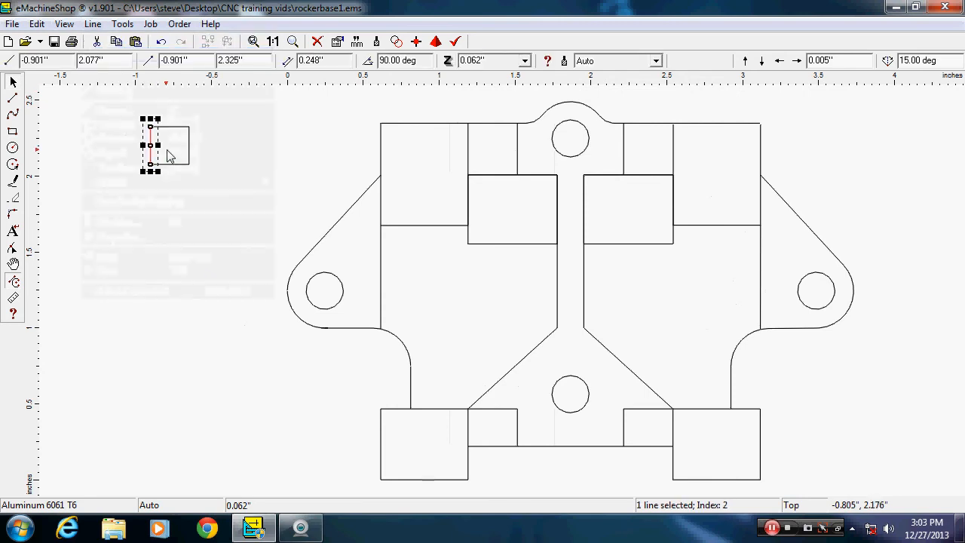
pyautogui.click(171, 127)
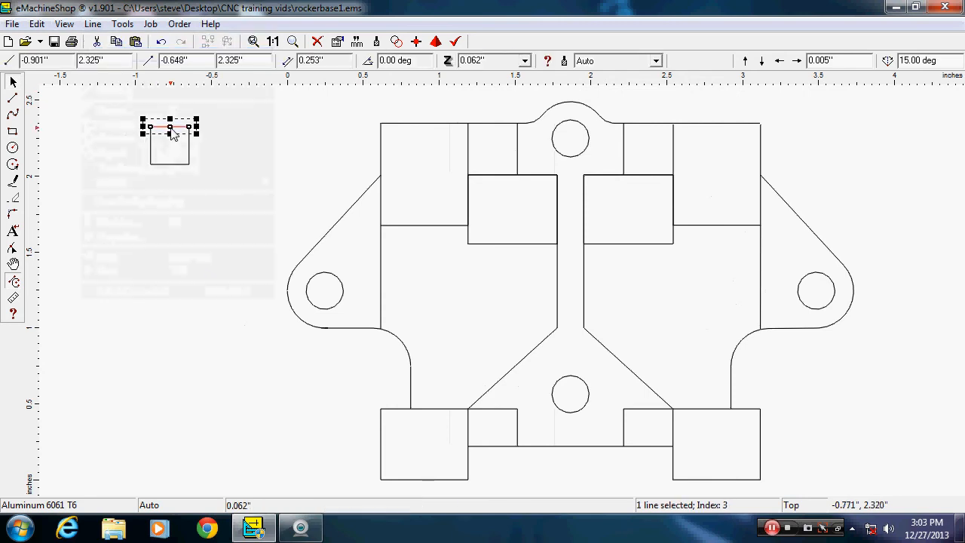
pyautogui.press('Delete')
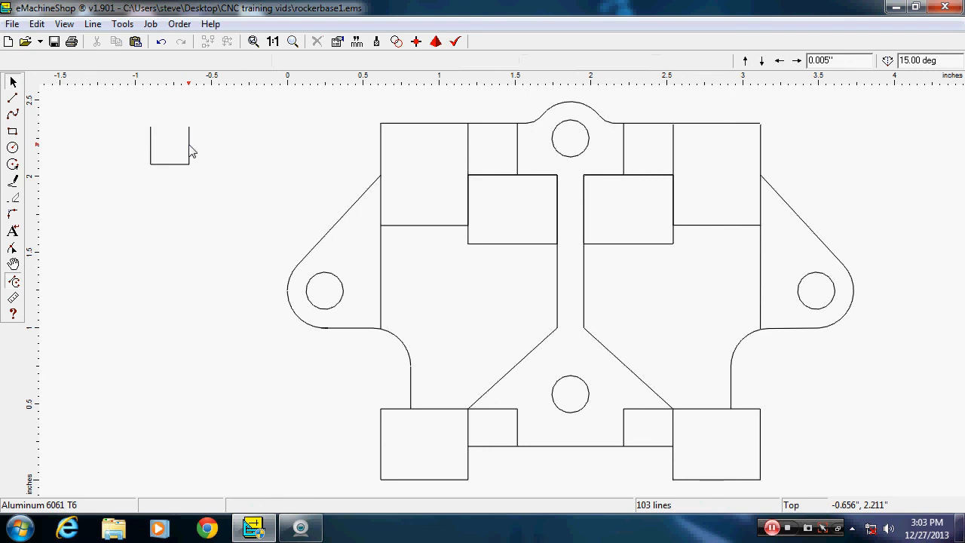
pyautogui.click(190, 150)
pyautogui.press('Delete')
# Step: Move the L-shaped corner mark to the origin by setting its horizontal and vertical positions to 0
pyautogui.moveTo(117, 203); pyautogui.dragTo(214, 113)
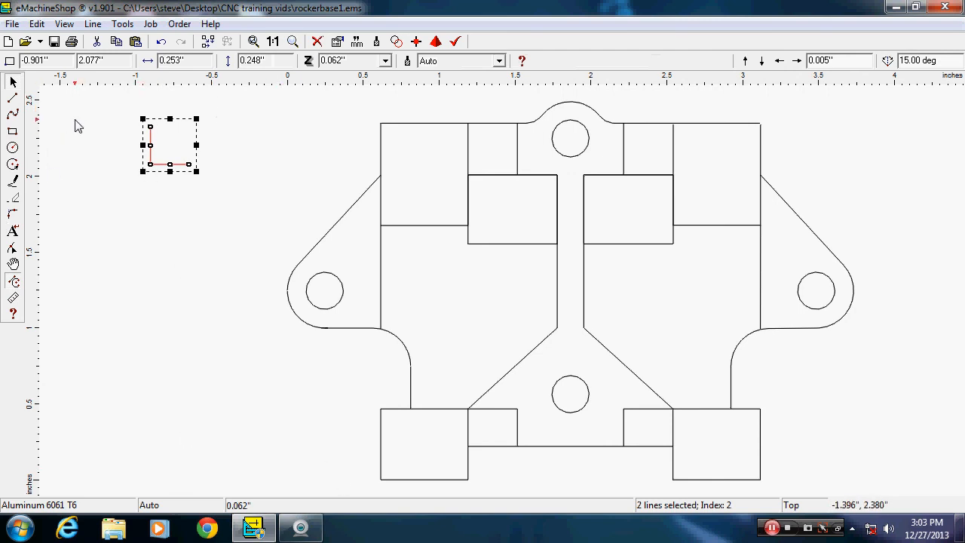
pyautogui.doubleClick(53, 60)
pyautogui.write('0')
pyautogui.press('Tab')
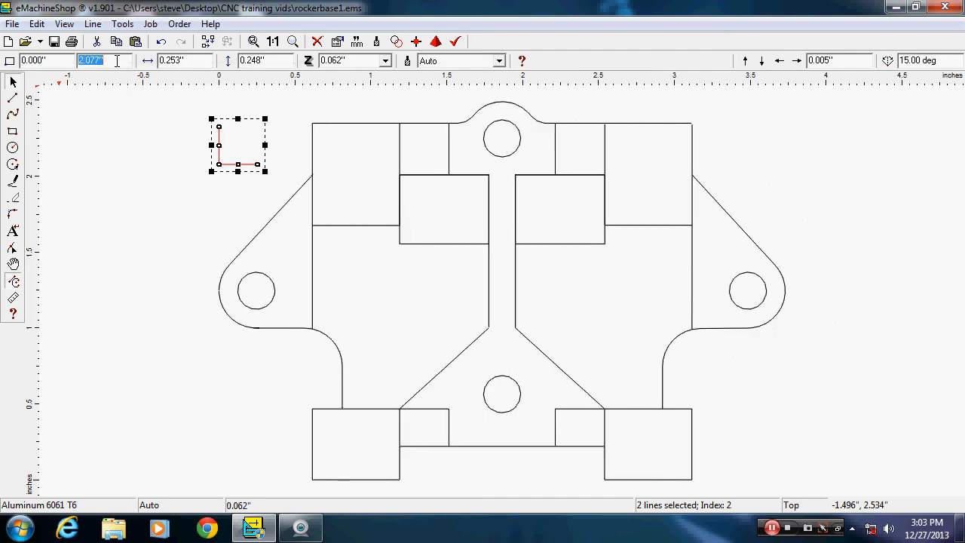
pyautogui.write('0')
pyautogui.press('Tab')
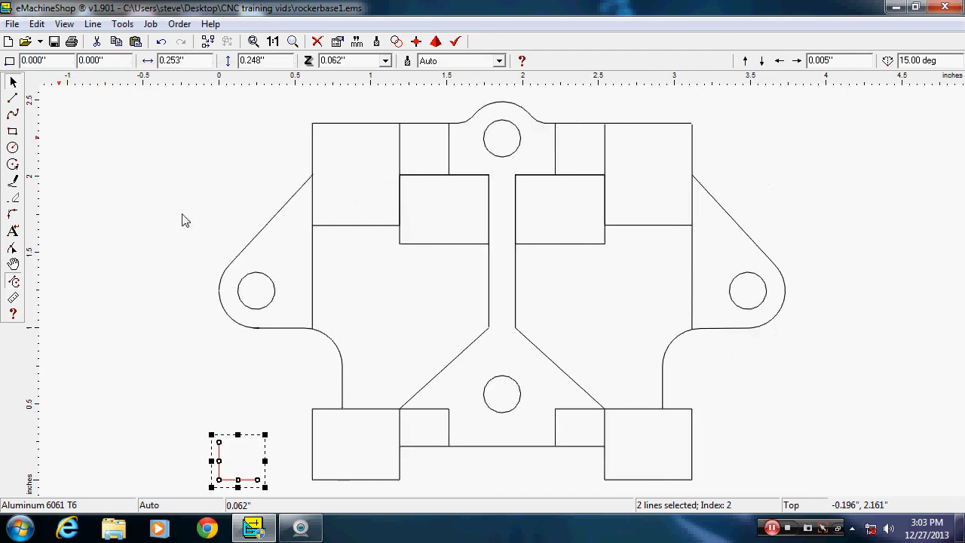
pyautogui.click(128, 363)
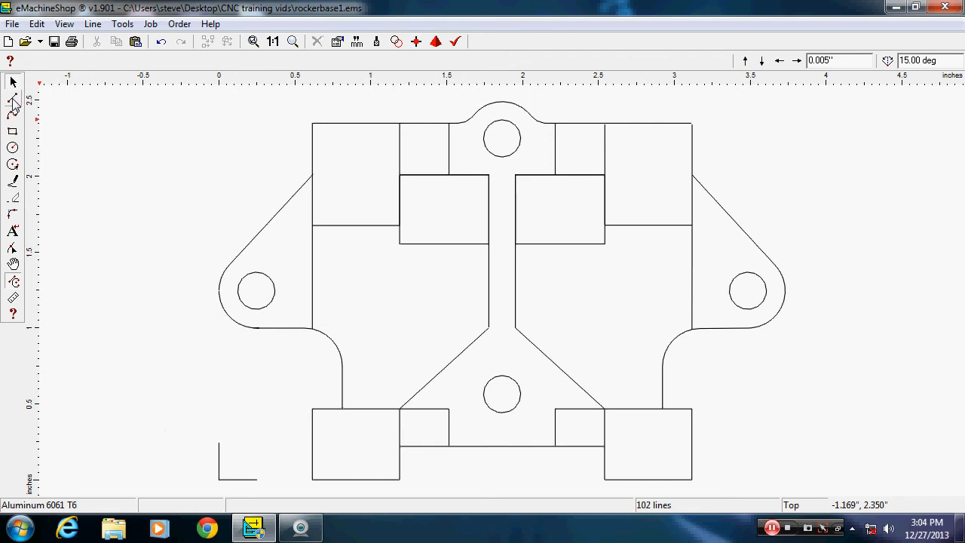
# Step: Draw a 3.730-inch-wide rectangle from the origin mark to the part's rightmost edge and set its vertical size to 12 inches
pyautogui.click(12, 134)
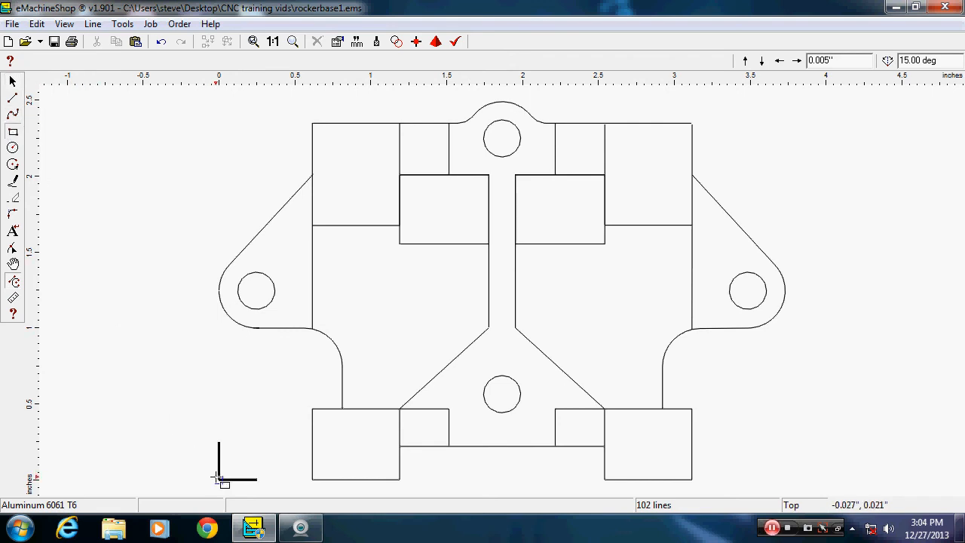
pyautogui.moveTo(218, 479)
pyautogui.mouseDown()
pyautogui.moveTo(226, 463)
pyautogui.moveTo(605, 295)
pyautogui.moveTo(765, 252)
pyautogui.moveTo(785, 289)
pyautogui.mouseUp()
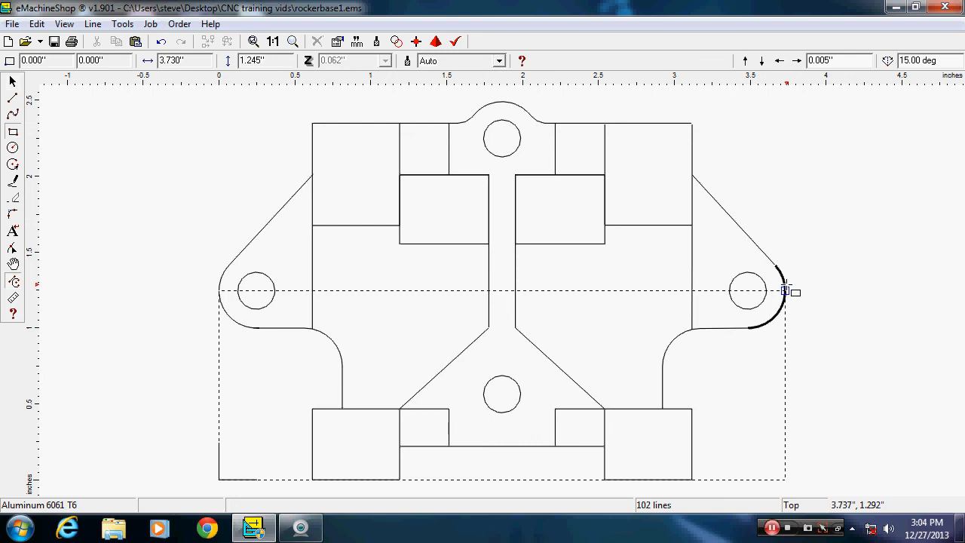
pyautogui.moveTo(785, 289); pyautogui.dragTo(786, 290)
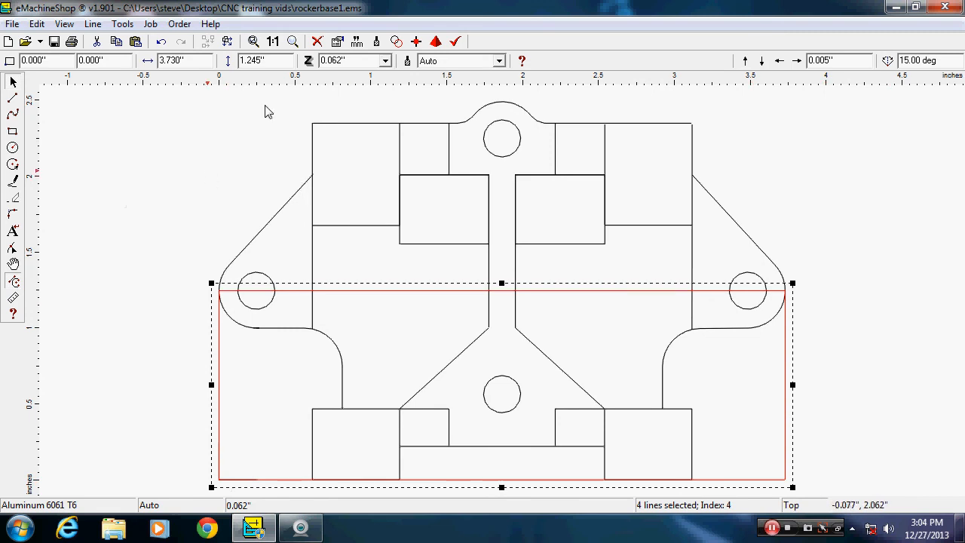
pyautogui.doubleClick(269, 62)
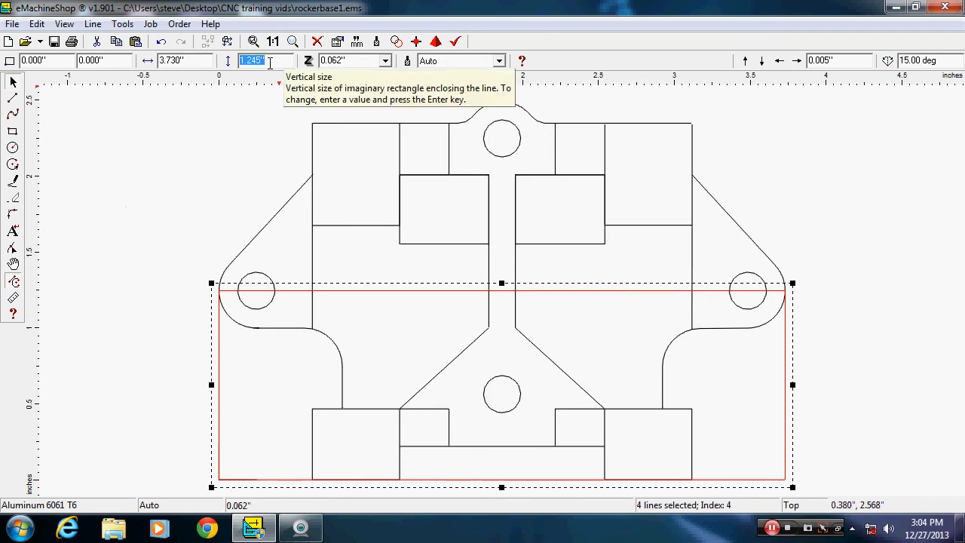
pyautogui.write('12')
pyautogui.press('Return')
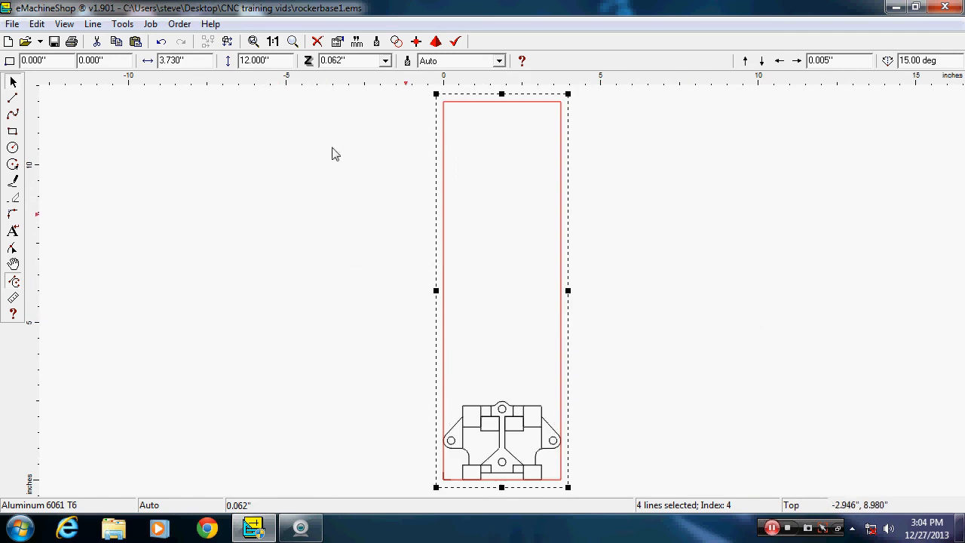
# Step: Set the stock rectangle's vertical size to 6 inches and deselect it
pyautogui.doubleClick(282, 59)
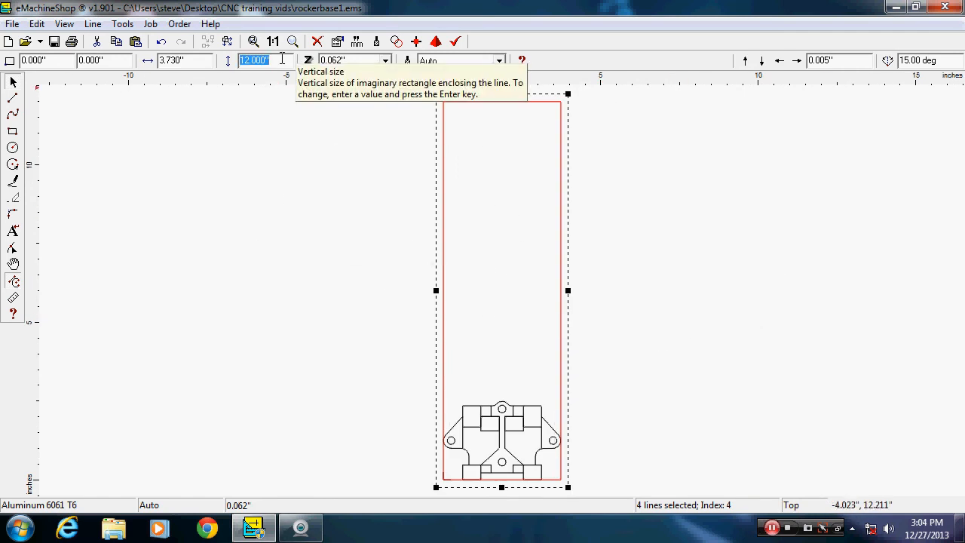
pyautogui.write('6')
pyautogui.press('Return')
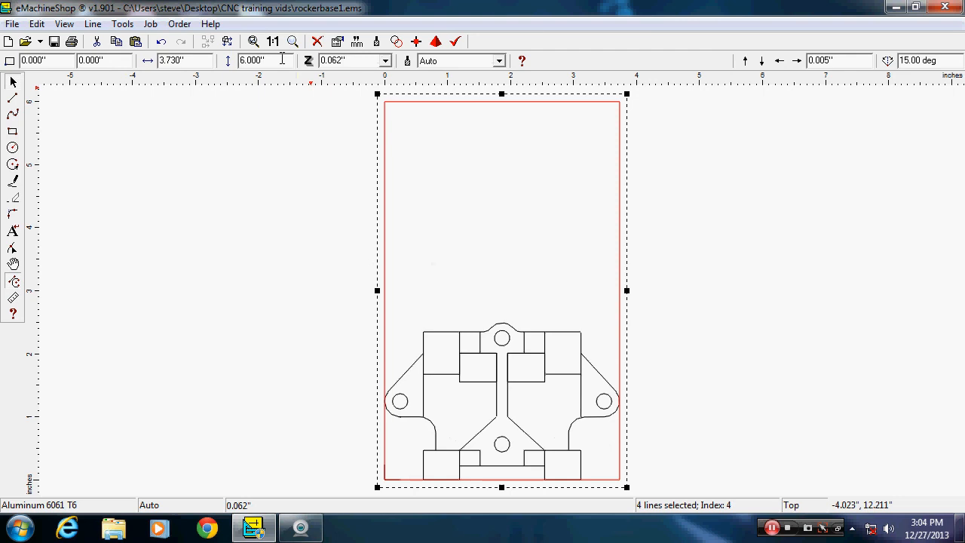
pyautogui.click(243, 271)
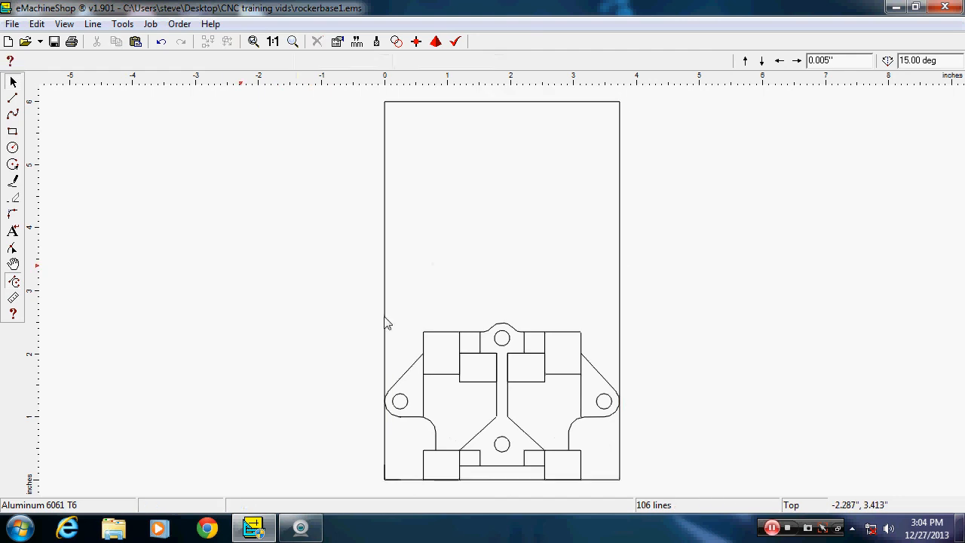
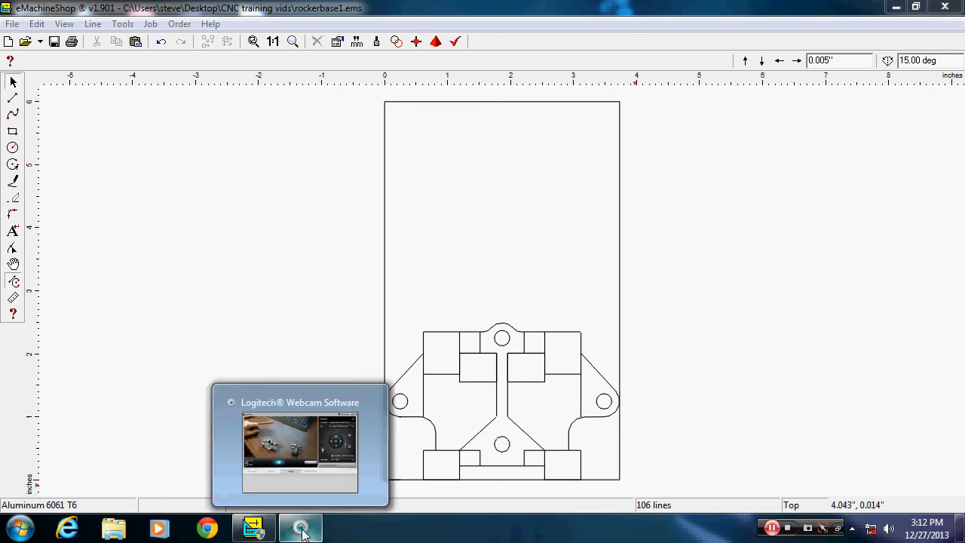
# Step: Switch to the Logitech Webcam Software to view the physical part, and return to eMachineShop
pyautogui.click(304, 534)
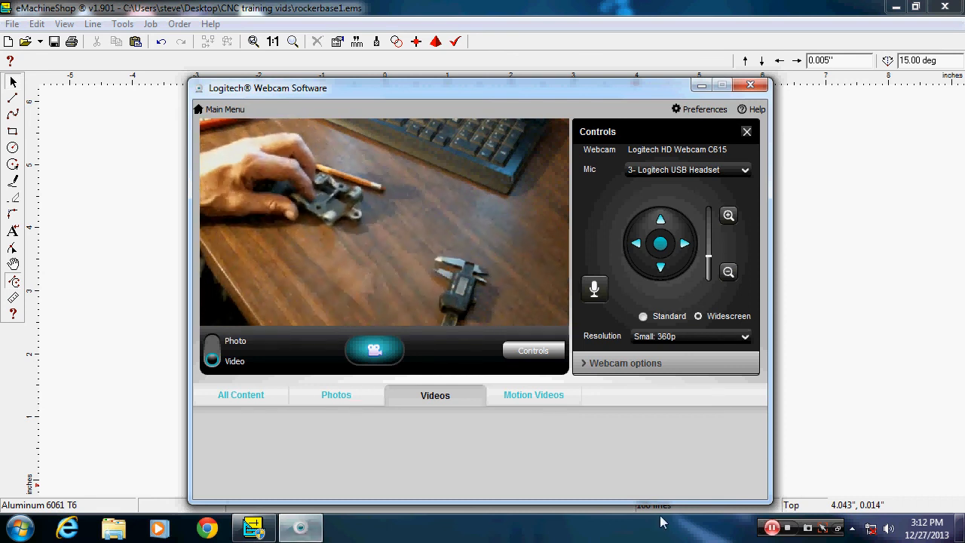
pyautogui.click(793, 278)
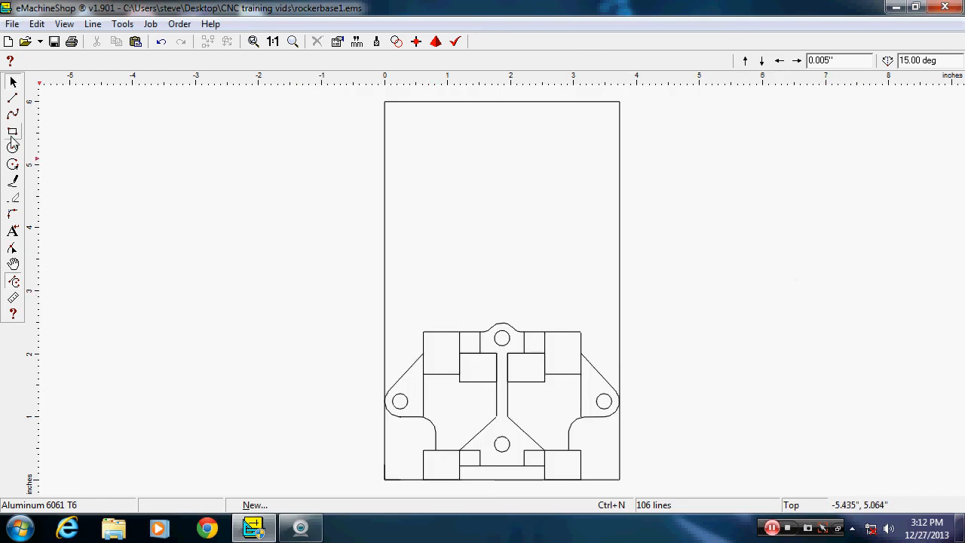
# Step: Draw a line about 3.83 inches long upward from the part's upper-left corner past the stock outline, and set its angle to 90 degrees
pyautogui.click(12, 100)
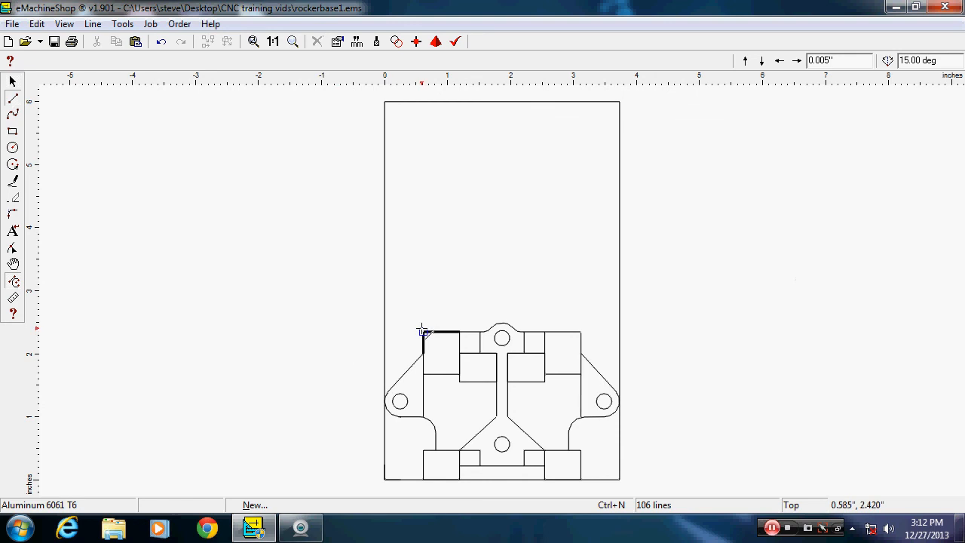
pyautogui.click(420, 284)
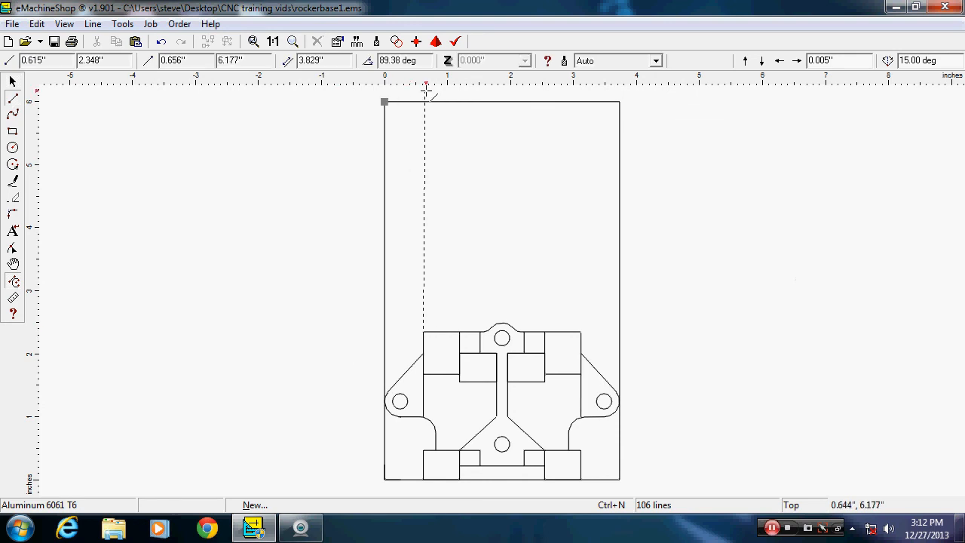
pyautogui.click(426, 97)
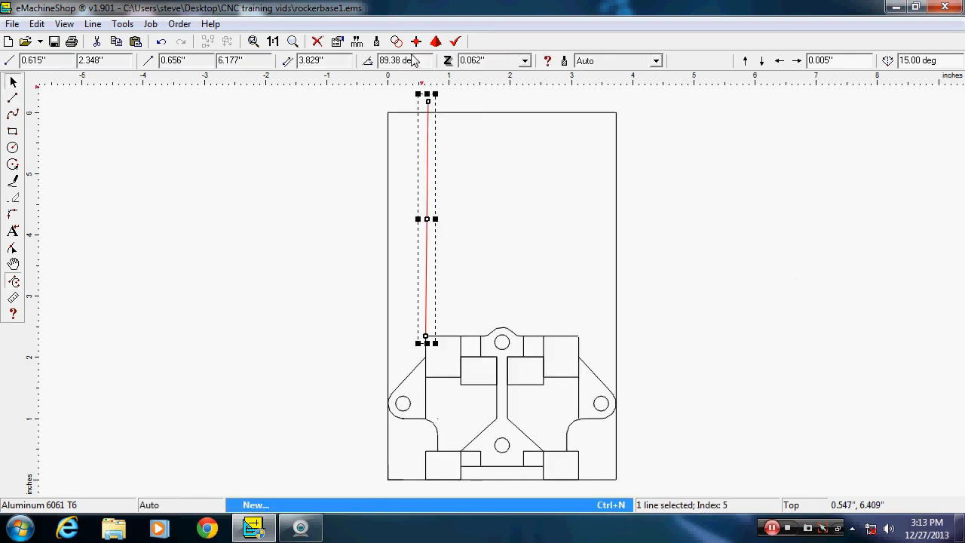
pyautogui.click(413, 60)
pyautogui.write('90')
pyautogui.press('Return')
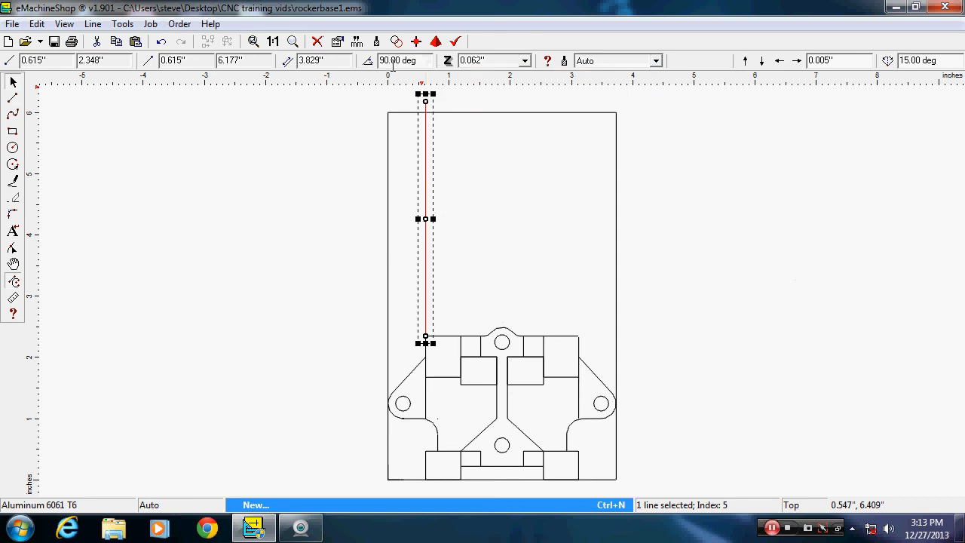
# Step: Draw a line about 3.88 inches long upward from the upper-left pad's right corner and set its angle to 90 degrees
pyautogui.click(13, 101)
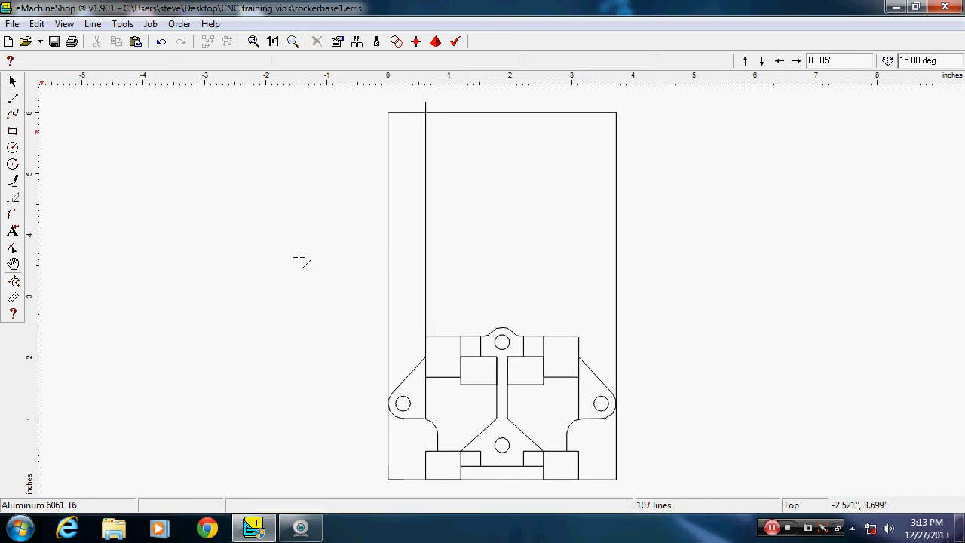
pyautogui.click(461, 335)
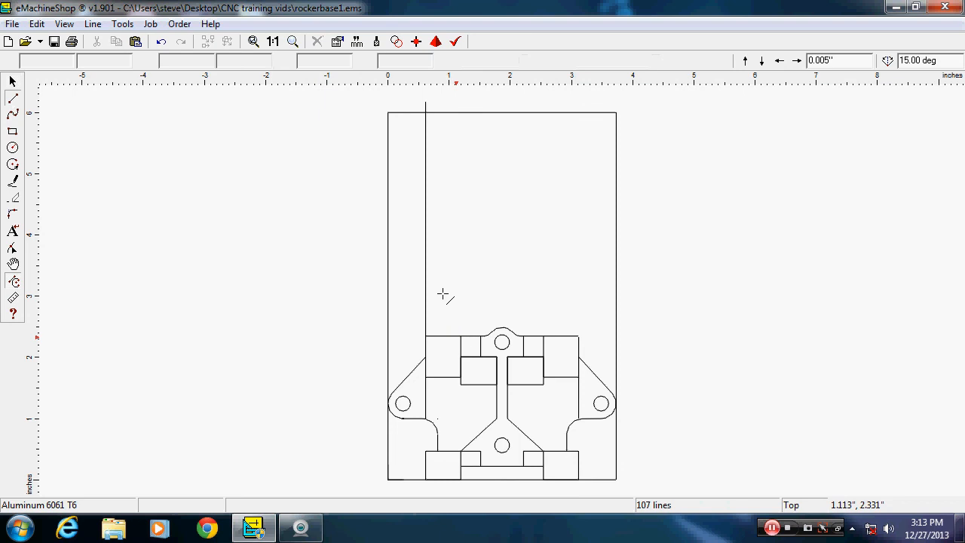
pyautogui.click(462, 101)
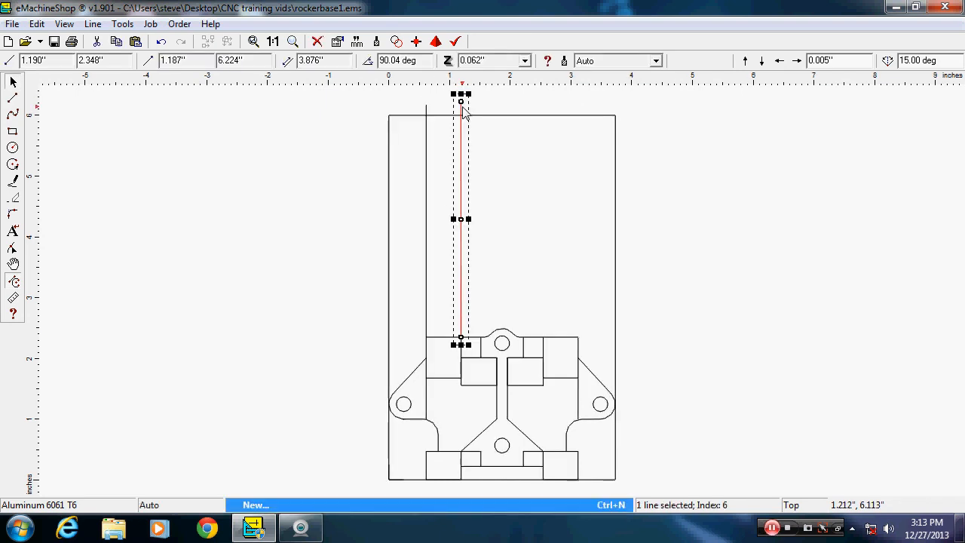
pyautogui.click(418, 63)
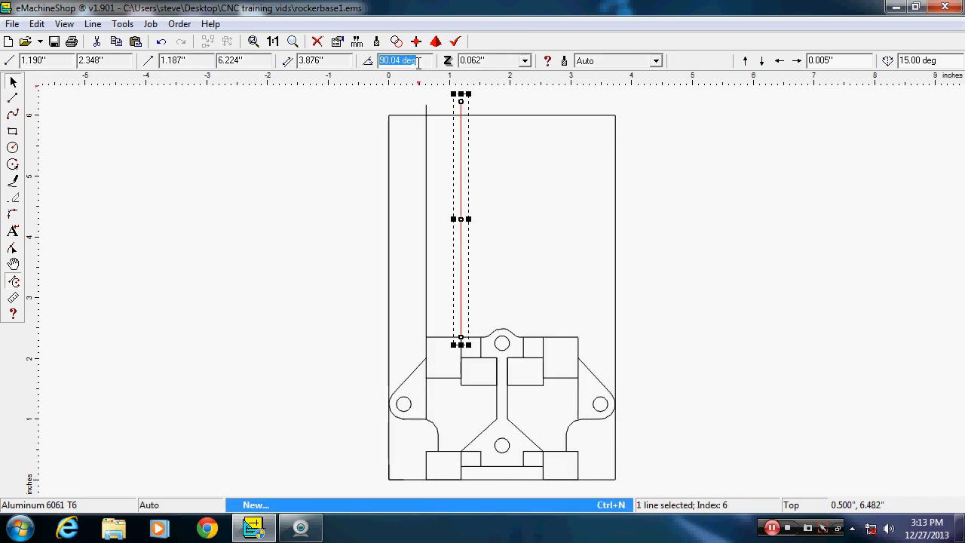
pyautogui.write('90')
pyautogui.press('Return')
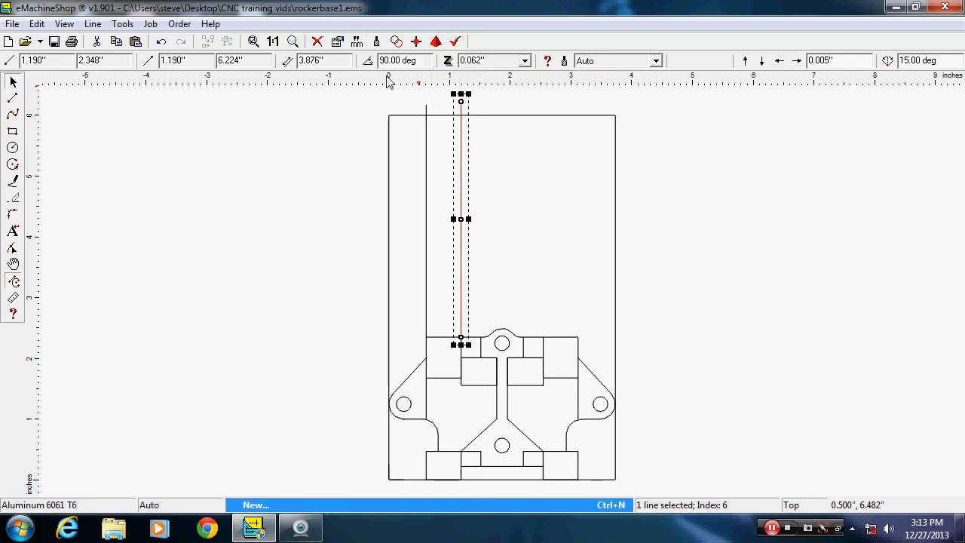
# Step: Draw a line about 3.90 inches long upward from the part's top edge at 1.515 inches horizontally, and set its angle to 90 degrees
pyautogui.click(163, 175)
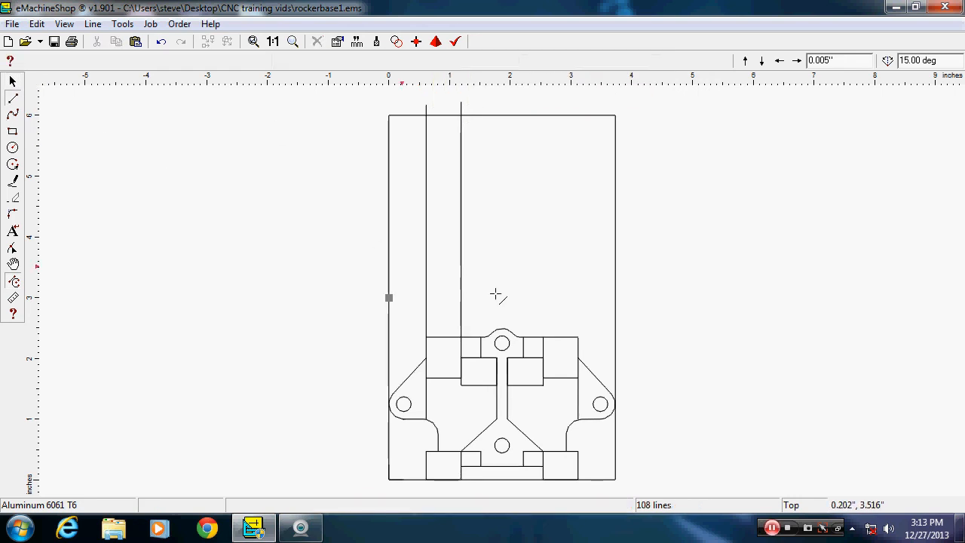
pyautogui.moveTo(481, 336); pyautogui.dragTo(483, 101)
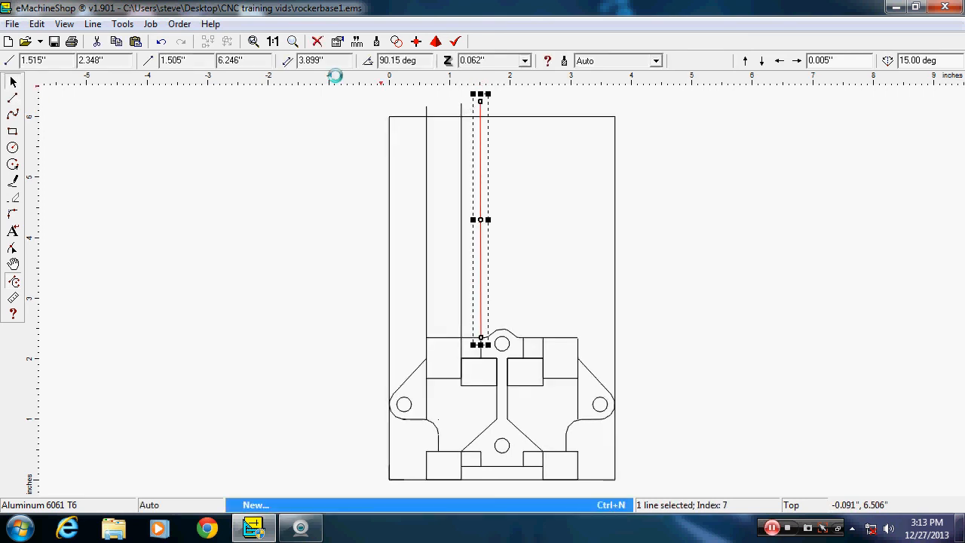
pyautogui.click(405, 66)
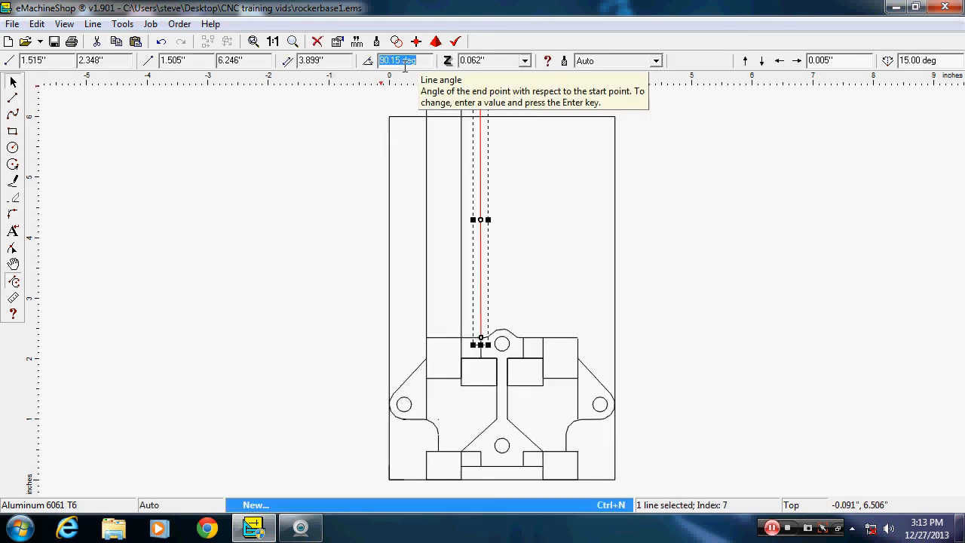
pyautogui.write('90')
pyautogui.press('Return')
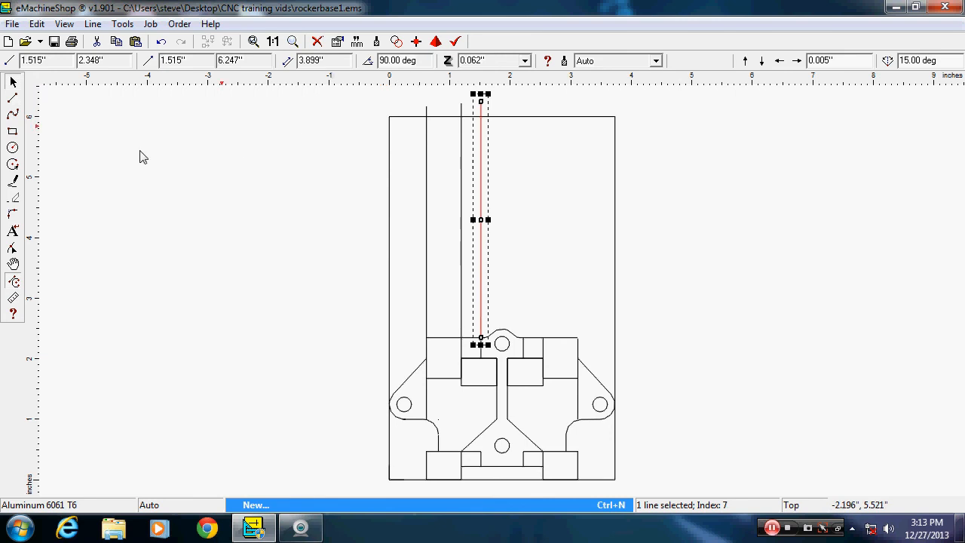
# Step: Draw a line about 3.90 inches long upward from the right end of the central boss's curve and set its angle to 90 degrees
pyautogui.click(12, 106)
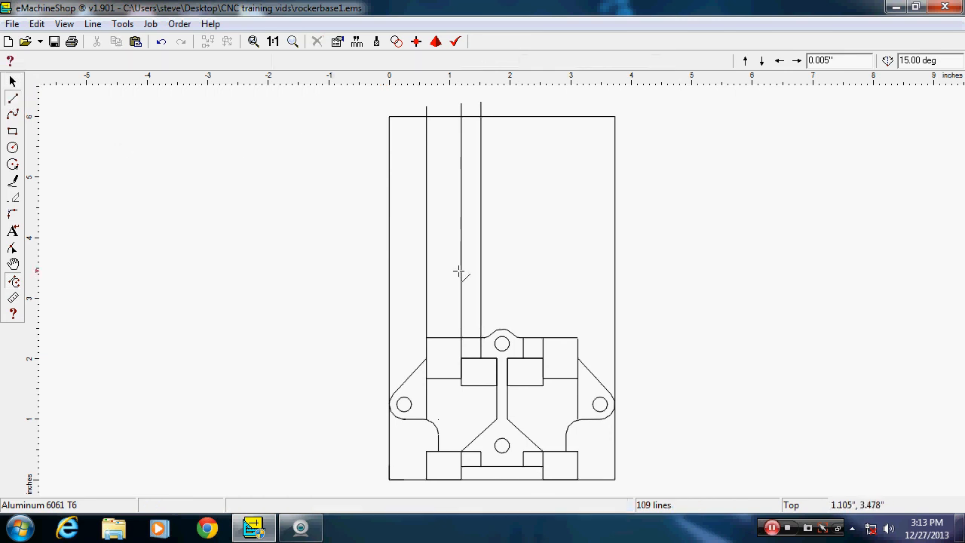
pyautogui.click(519, 338)
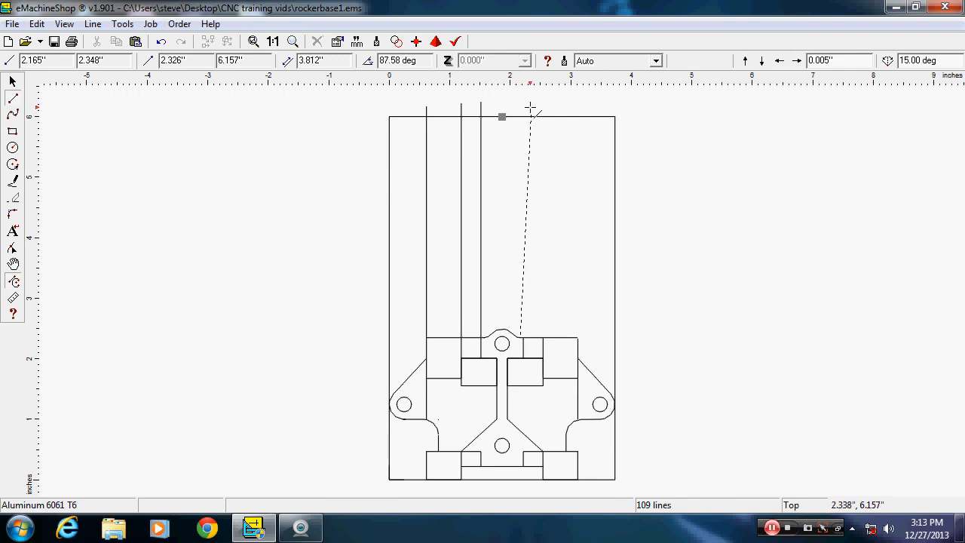
pyautogui.click(512, 101)
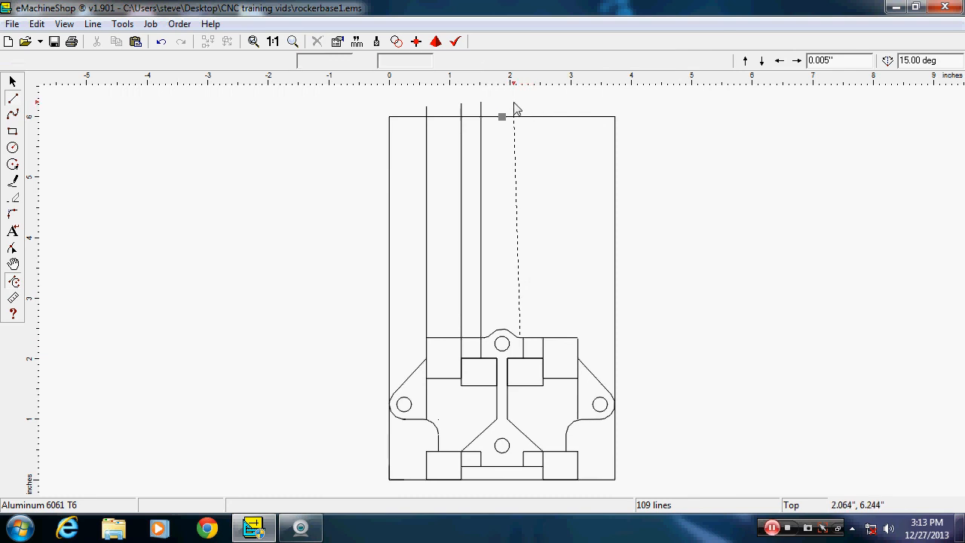
pyautogui.doubleClick(392, 60)
pyautogui.write('90')
pyautogui.press('Return')
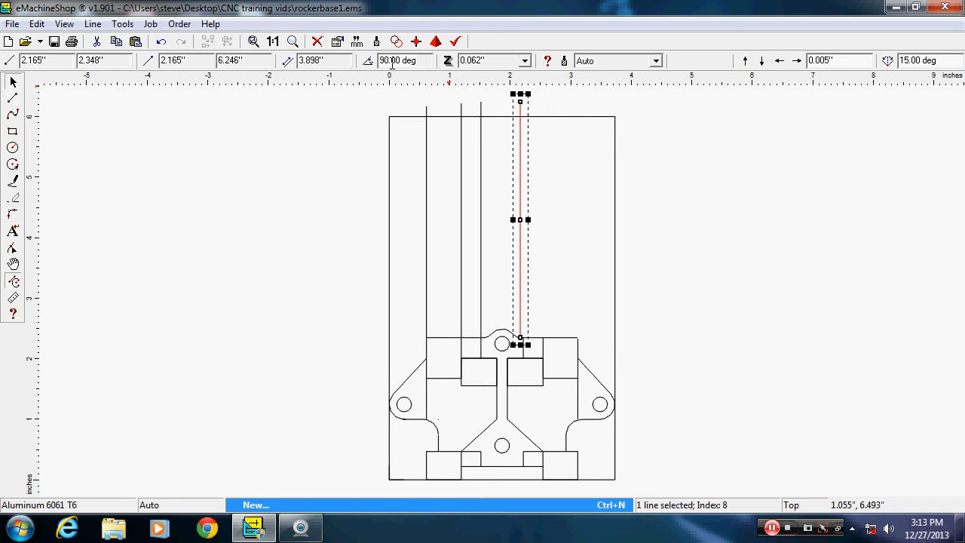
# Step: Draw a line about 3.83 inches long upward from the upper-right pad's left corner and set its angle to 90 degrees
pyautogui.click(14, 98)
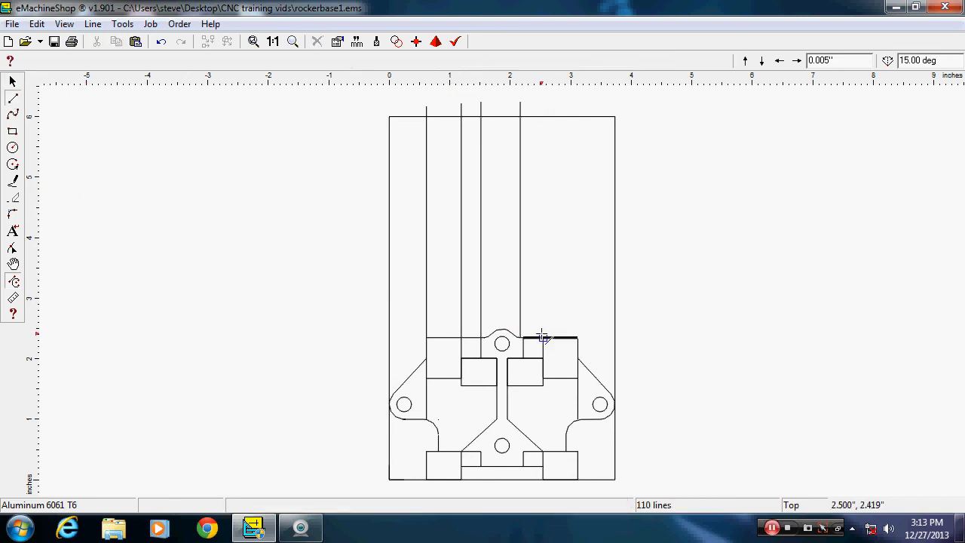
pyautogui.click(543, 336)
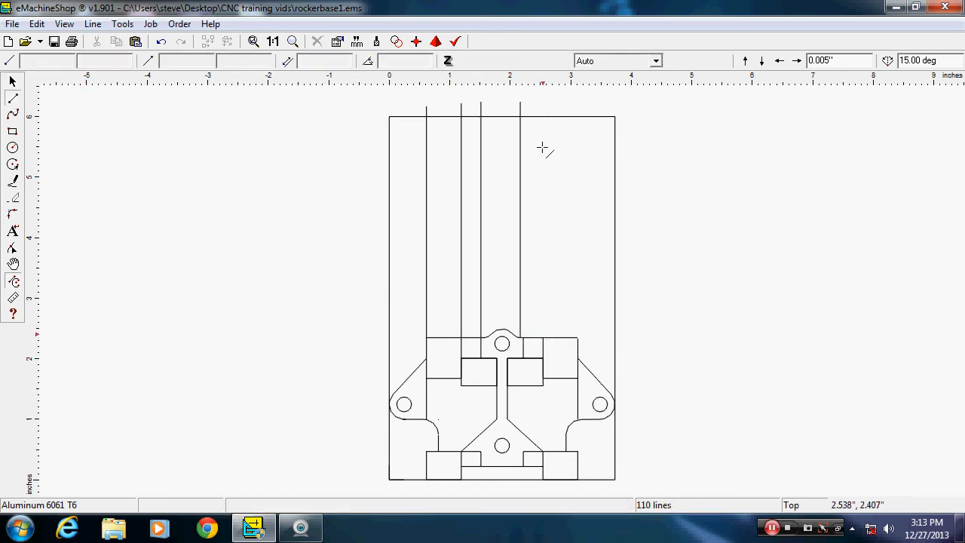
pyautogui.click(543, 106)
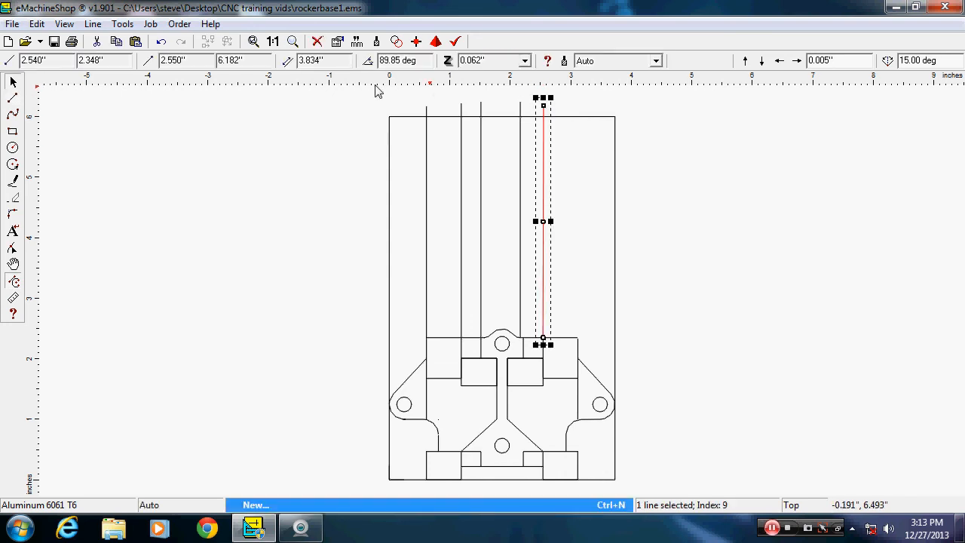
pyautogui.doubleClick(393, 60)
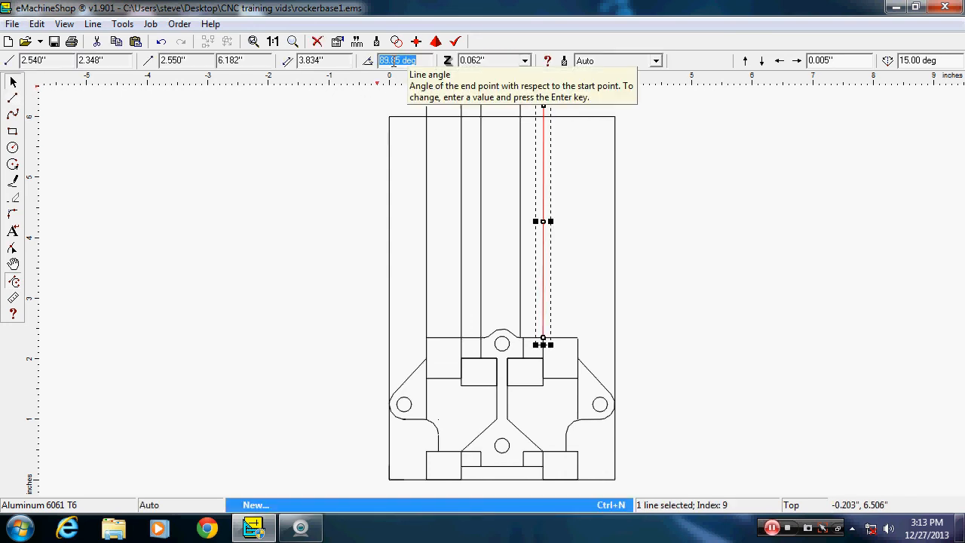
pyautogui.write('90')
pyautogui.press('Return')
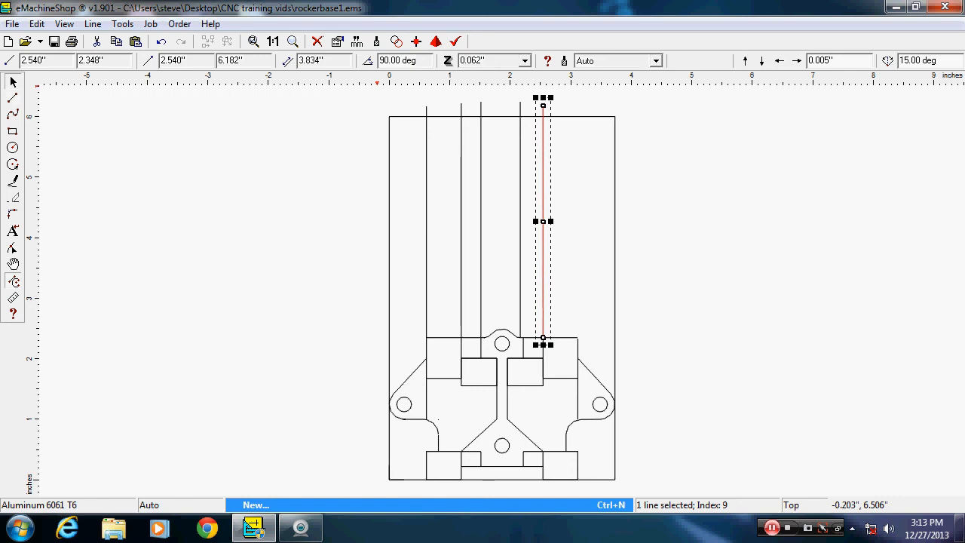
# Step: Move the vertical line beside the central boss right to 2.215 inches, onto the short vertical edge's top end, and deselect it
pyautogui.click(521, 270)
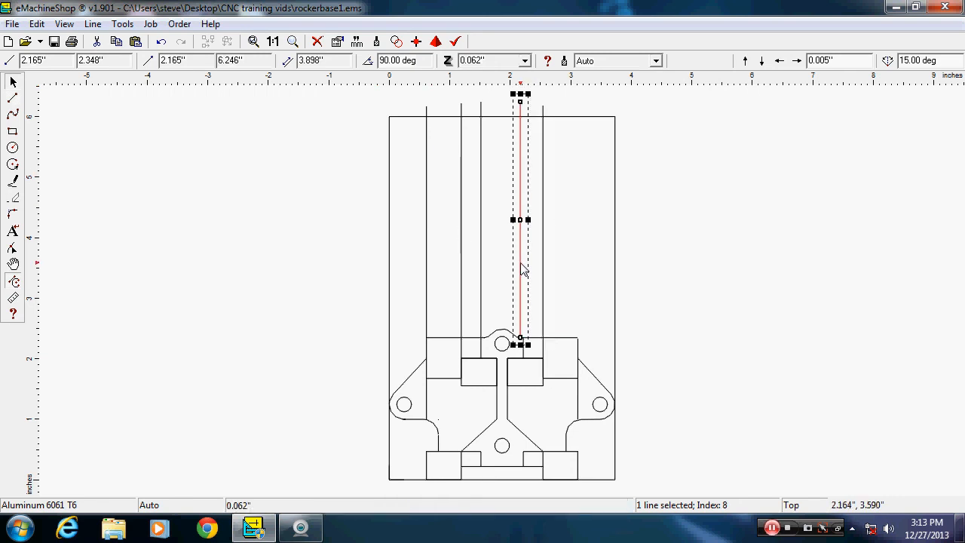
pyautogui.moveTo(521, 265); pyautogui.dragTo(524, 269)
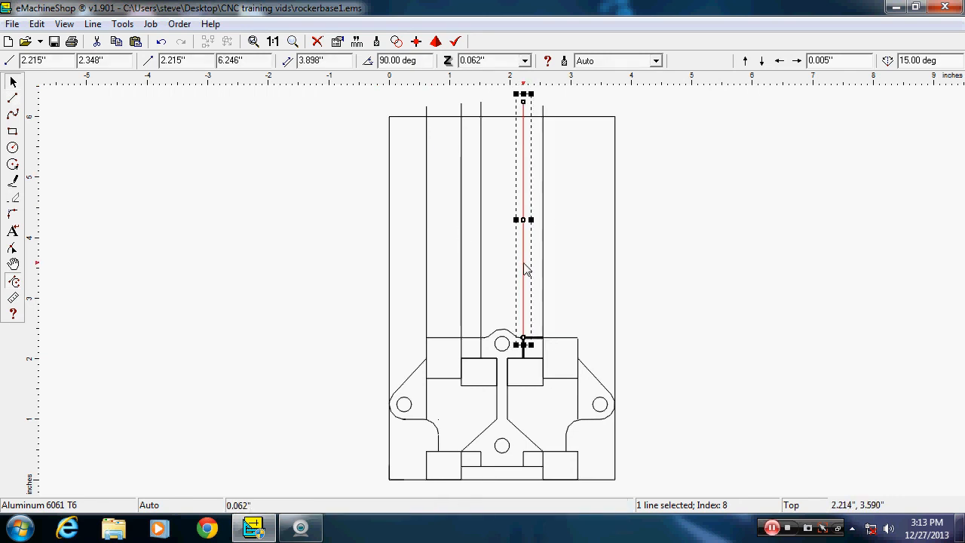
pyautogui.click(673, 243)
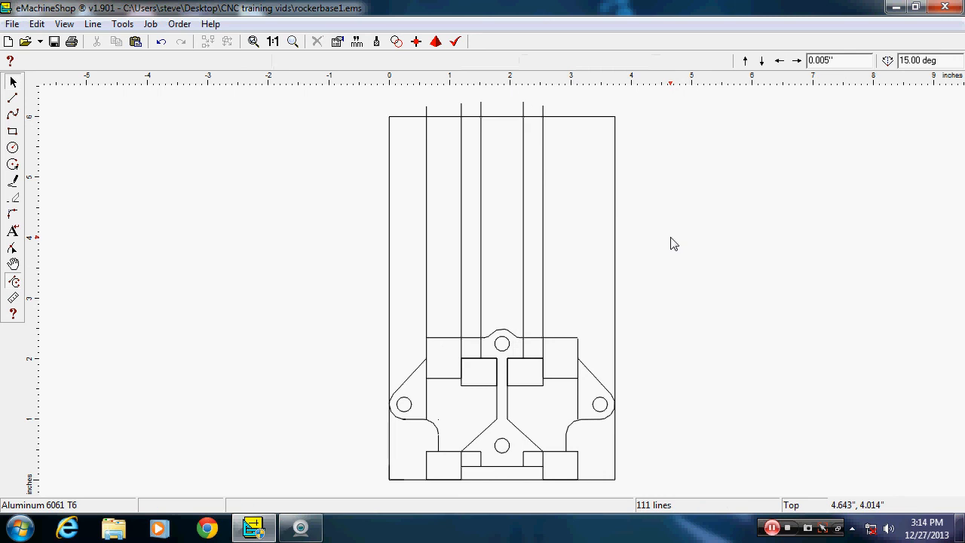
# Step: Draw a line about 3.80 inches long upward from the part's upper-right corner and set its angle to 90 degrees
pyautogui.click(13, 99)
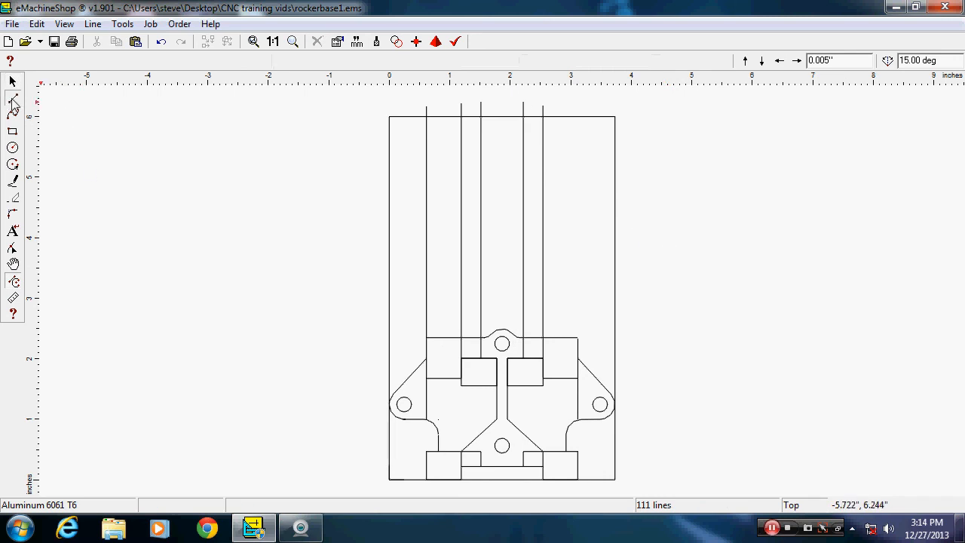
pyautogui.click(579, 337)
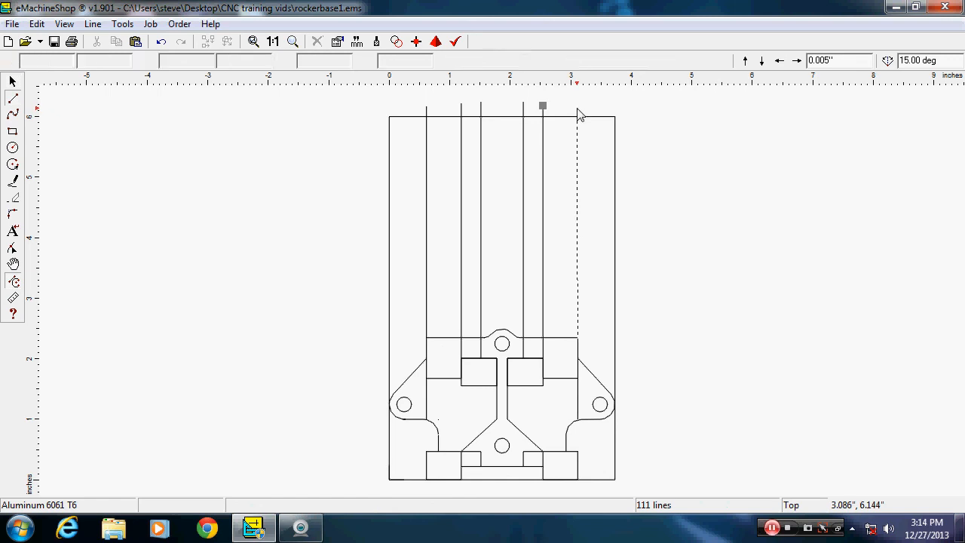
pyautogui.click(576, 109)
pyautogui.click(393, 61)
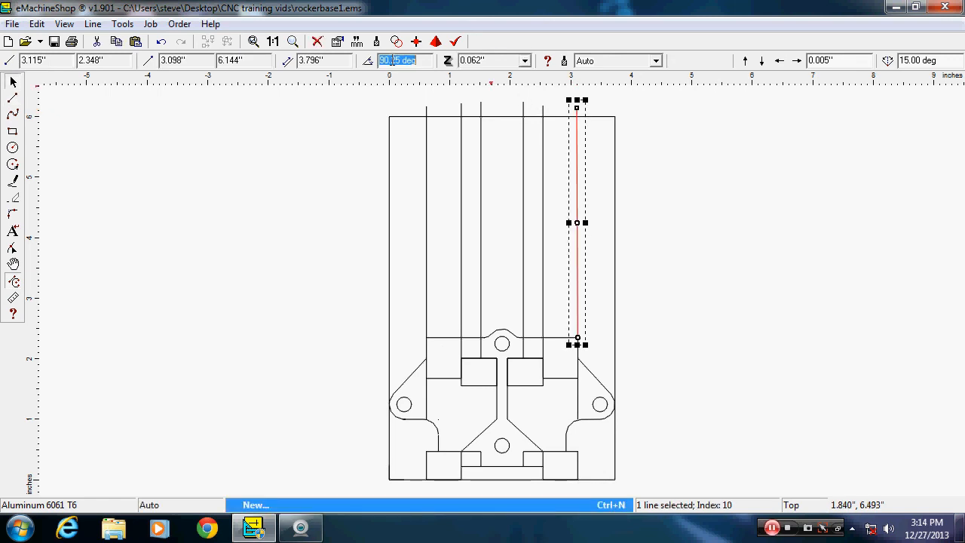
pyautogui.write('90')
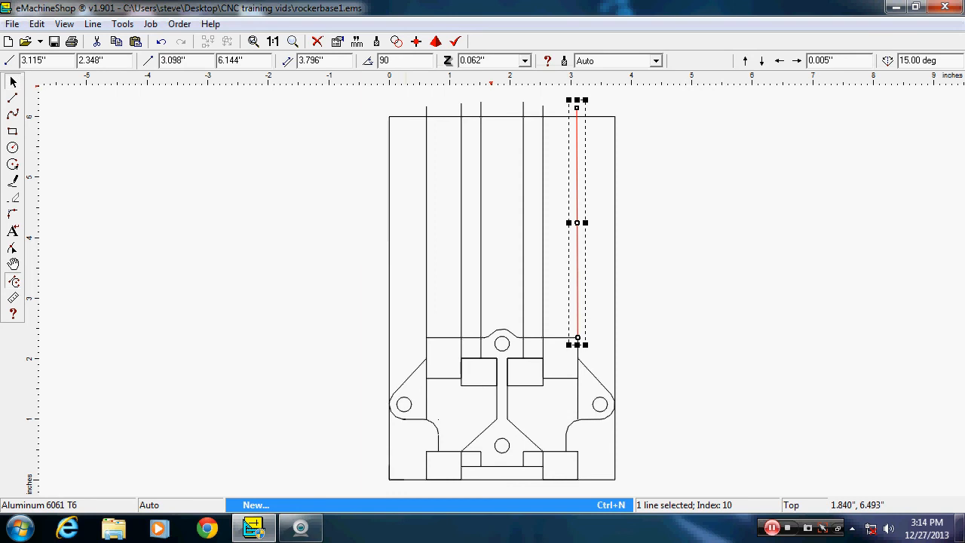
pyautogui.press('Return')
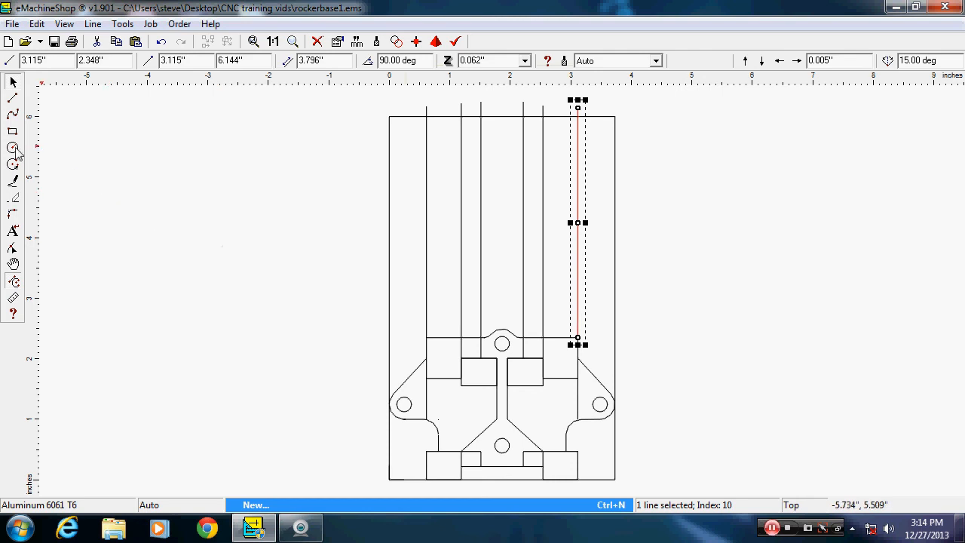
# Step: Draw a horizontal line about 5.89 inches long across the full stock width at a height of about 3.55 inches, and deselect it
pyautogui.click(12, 98)
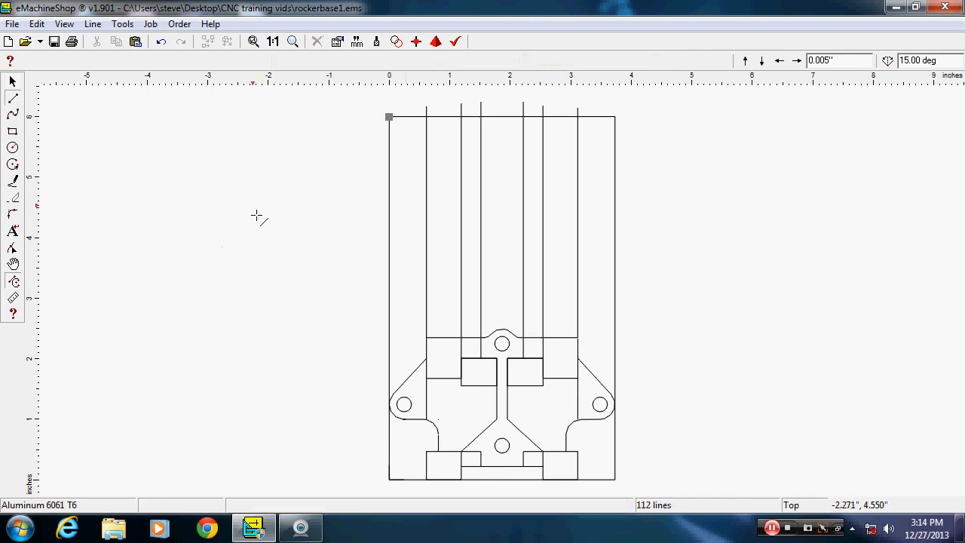
pyautogui.click(328, 264)
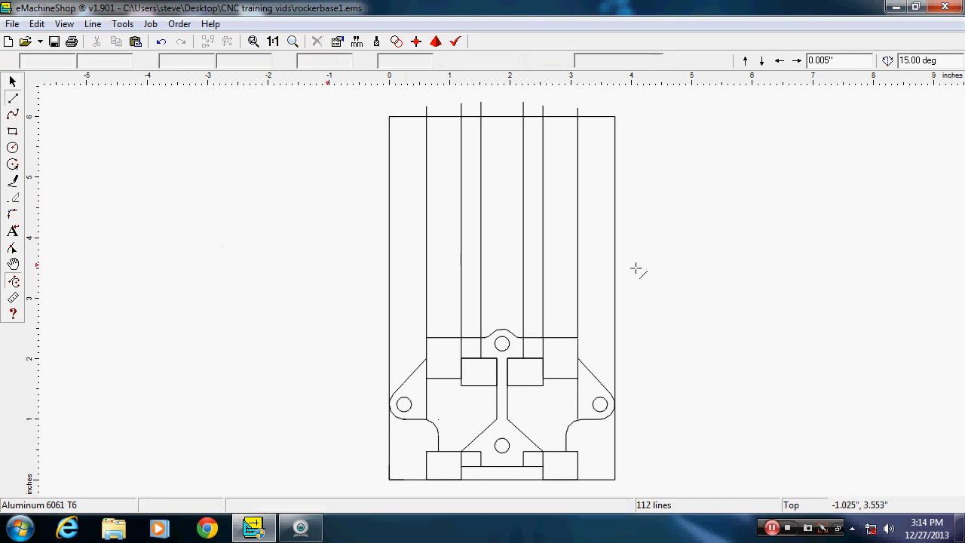
pyautogui.click(683, 264)
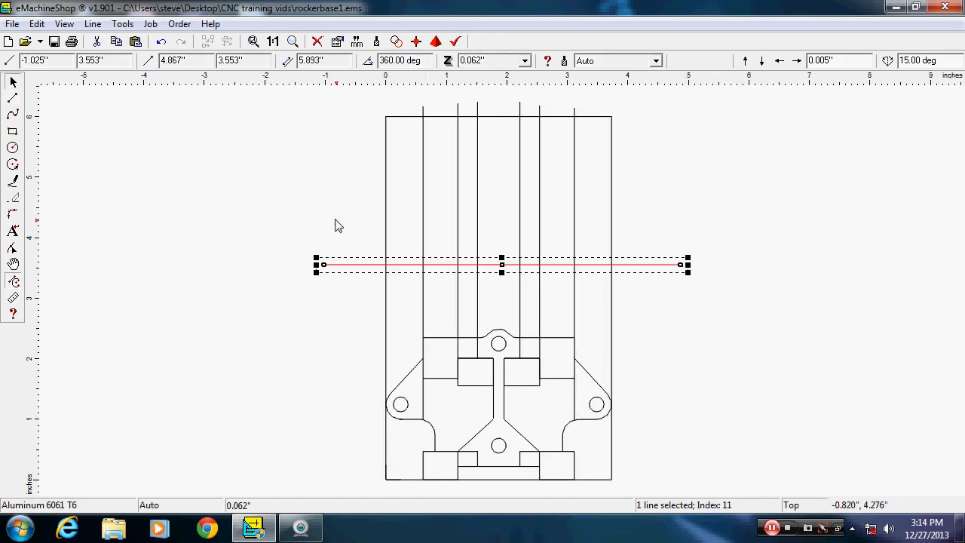
pyautogui.click(316, 169)
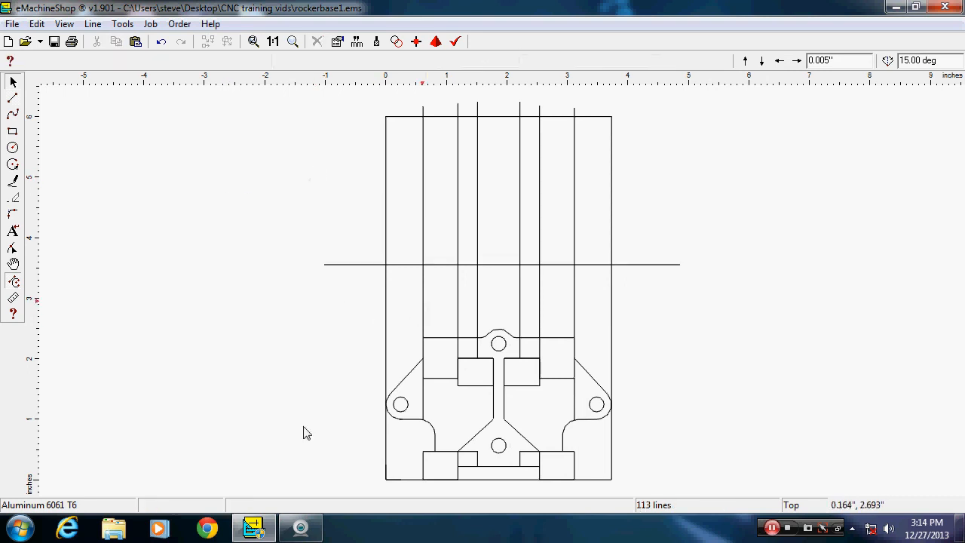
# Step: Select all lines in the drawing, split them where they cross with Intersect, and clear the selection
pyautogui.click(38, 25)
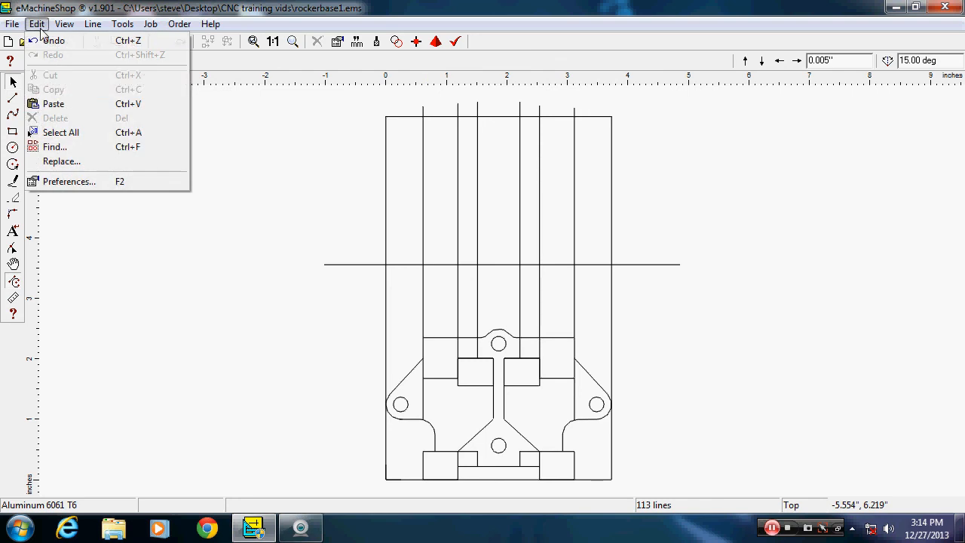
pyautogui.click(85, 136)
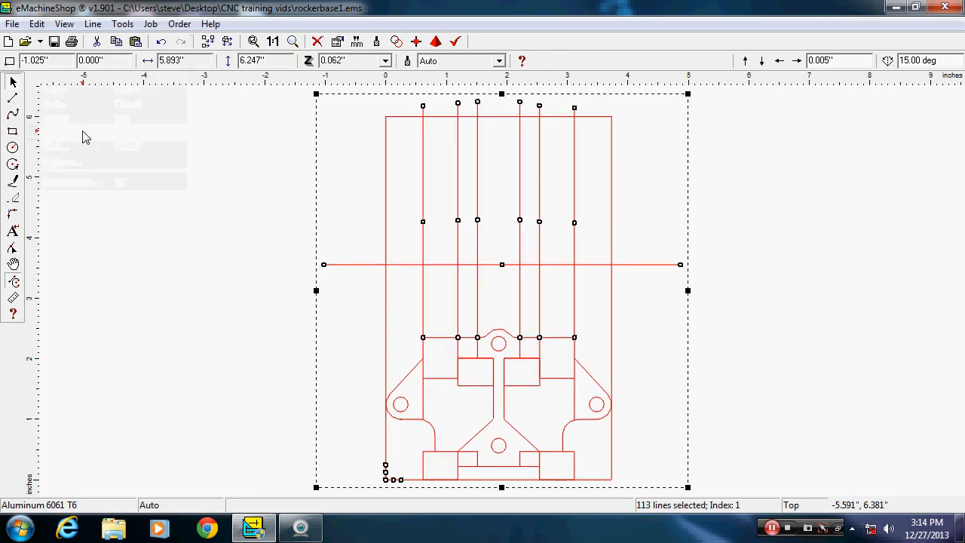
pyautogui.click(91, 25)
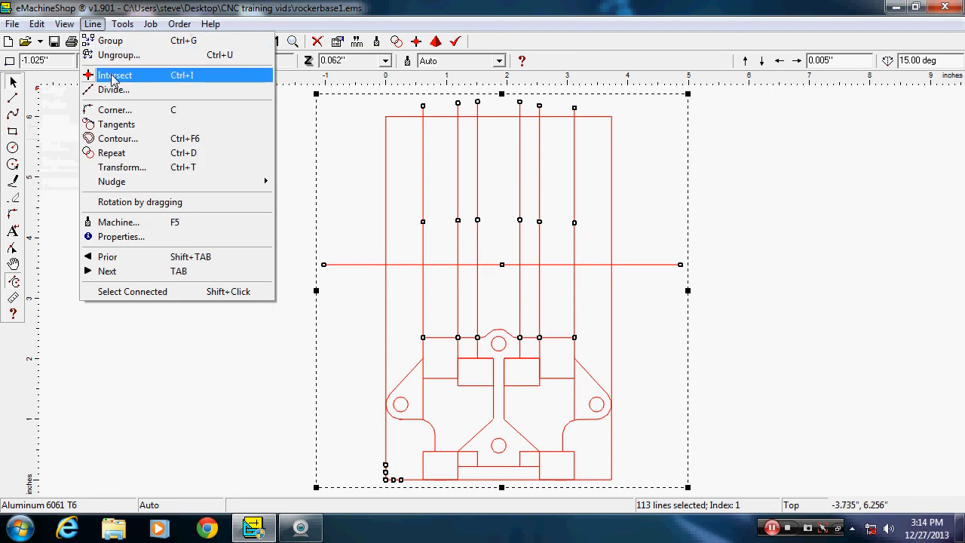
pyautogui.click(113, 76)
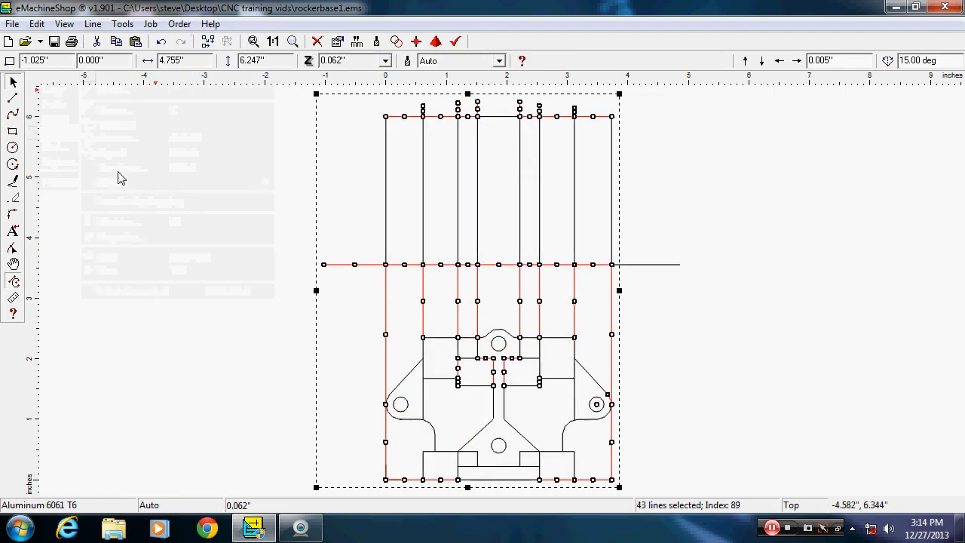
pyautogui.click(260, 354)
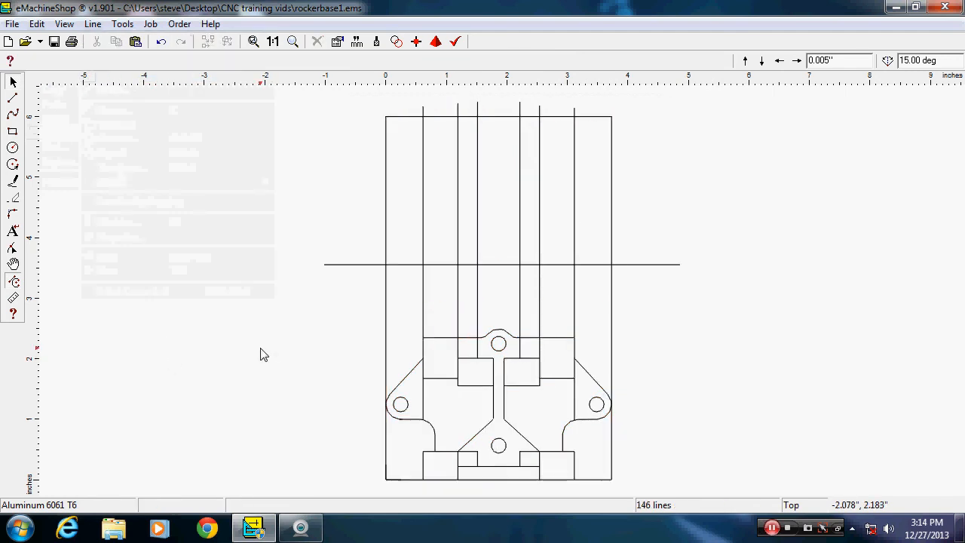
# Step: Delete the six vertical projection line segments between the part's top edge and the horizontal line
pyautogui.click(423, 312)
pyautogui.press('Delete')
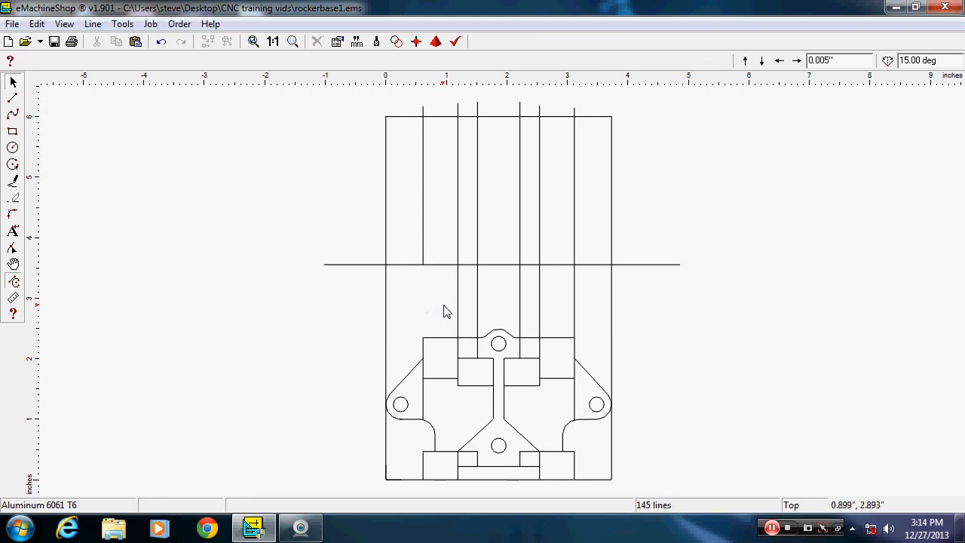
pyautogui.click(459, 312)
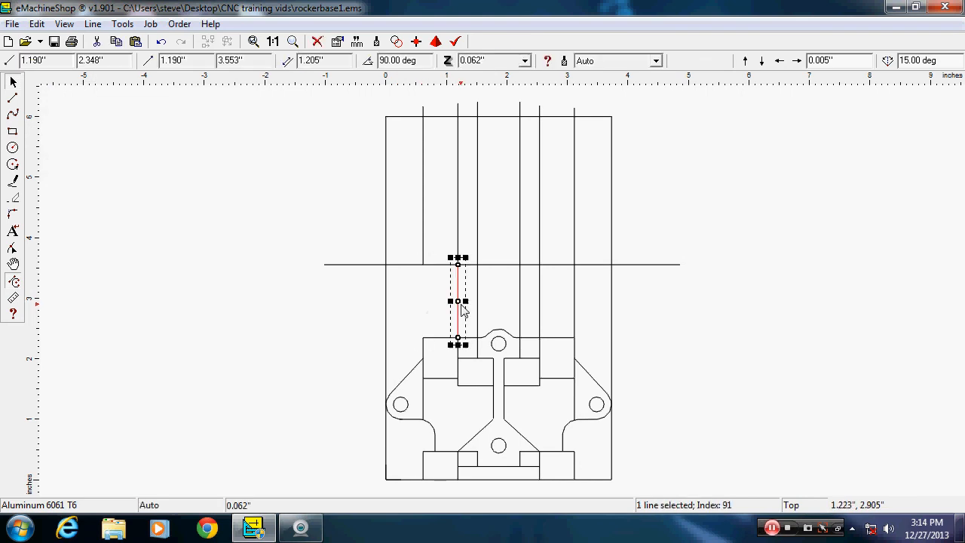
pyautogui.press('Delete')
pyautogui.click(478, 309)
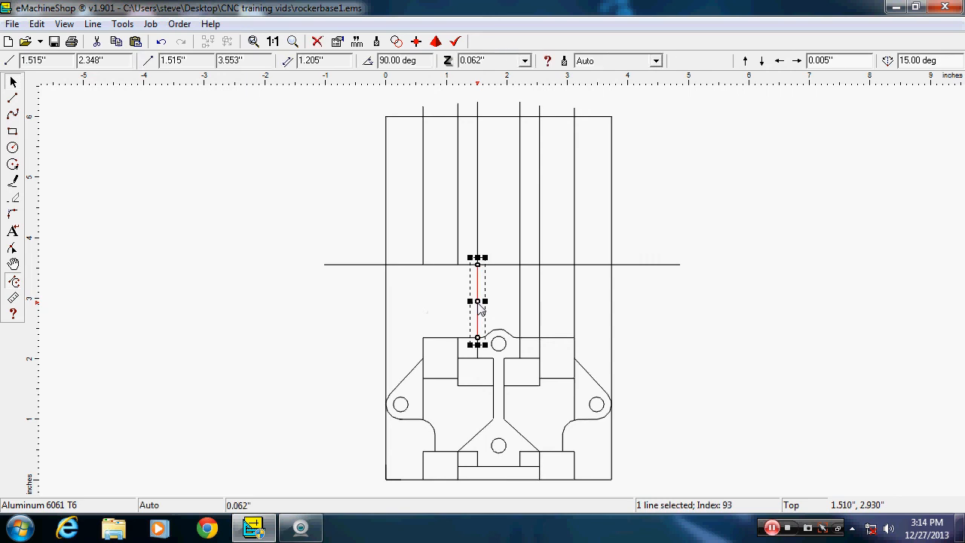
pyautogui.press('Delete')
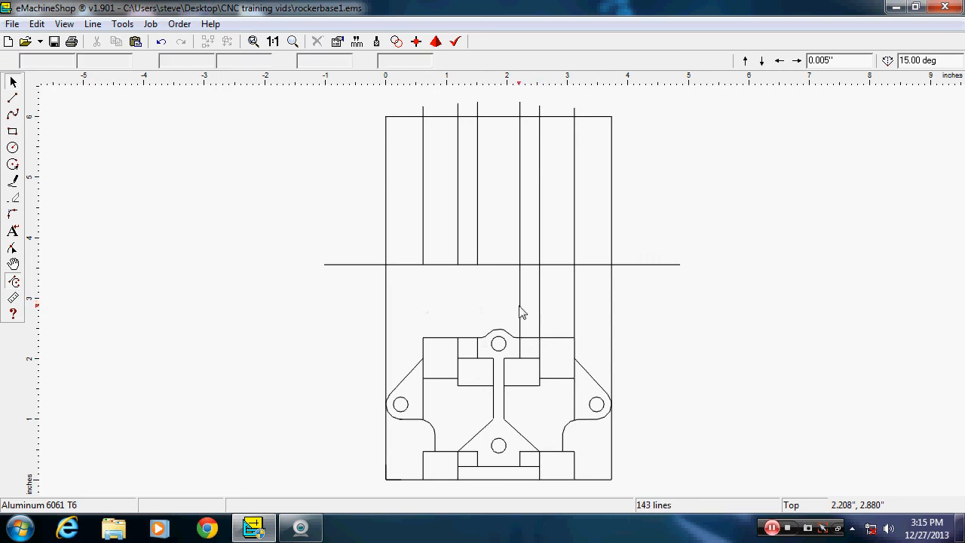
pyautogui.click(520, 311)
pyautogui.press('Delete')
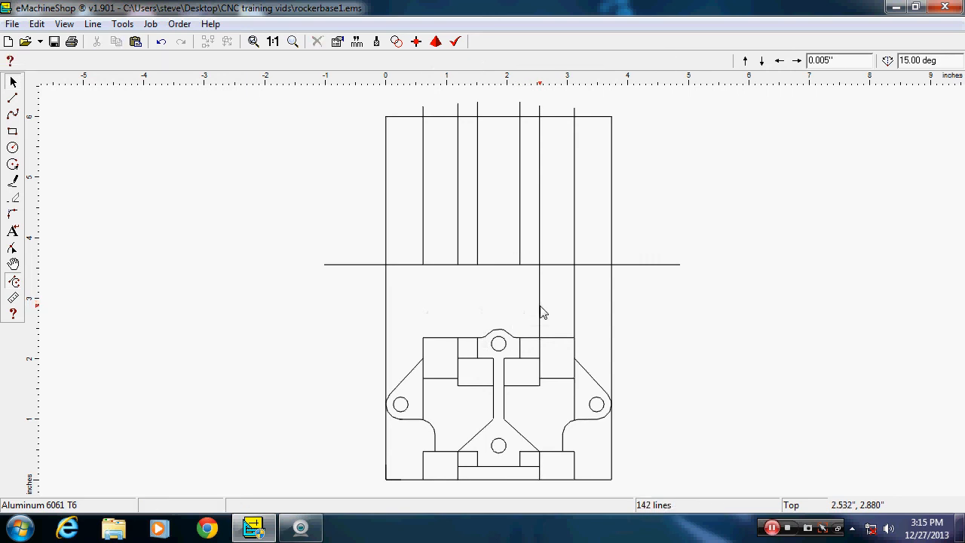
pyautogui.click(540, 312)
pyautogui.press('Delete')
pyautogui.click(575, 311)
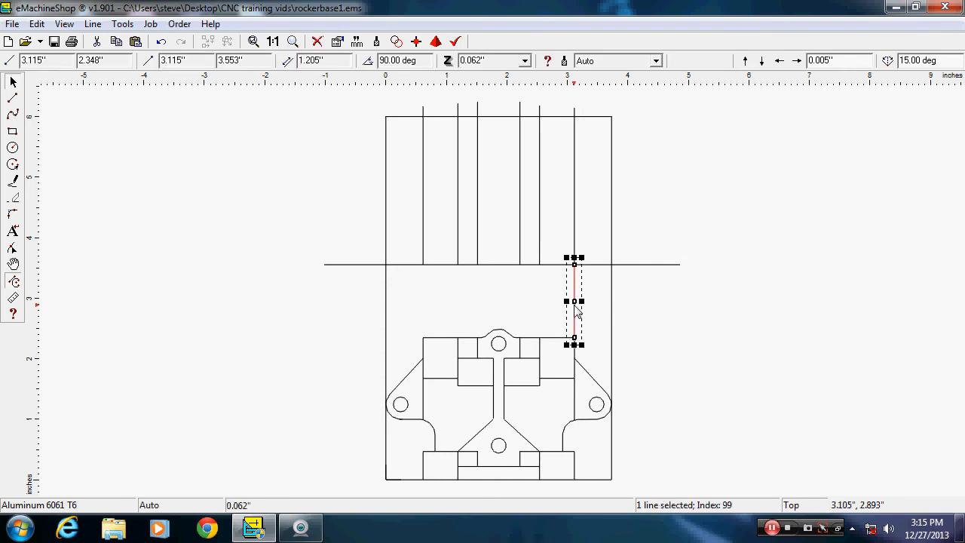
pyautogui.press('Delete')
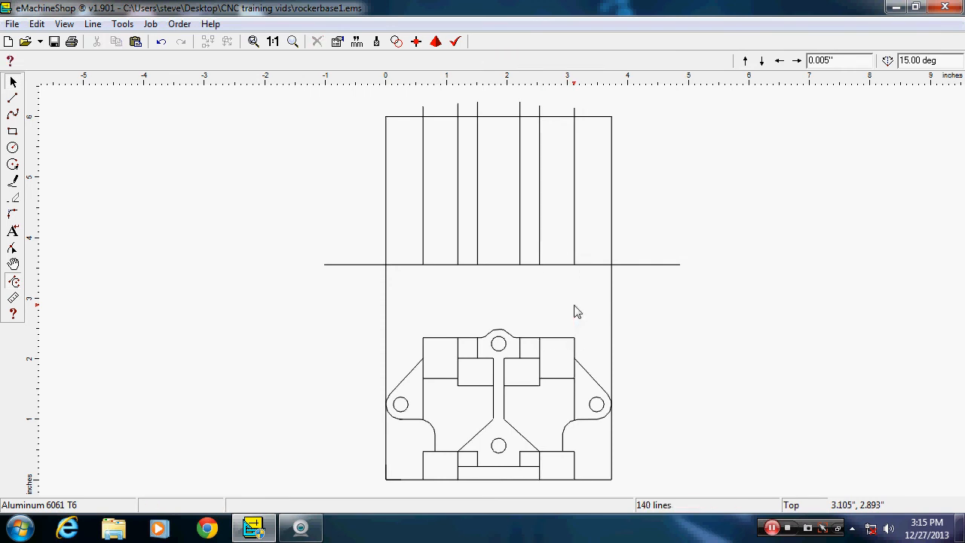
# Step: Delete the horizontal line's two end segments that extend beyond the stock outline
pyautogui.click(670, 265)
pyautogui.press('Delete')
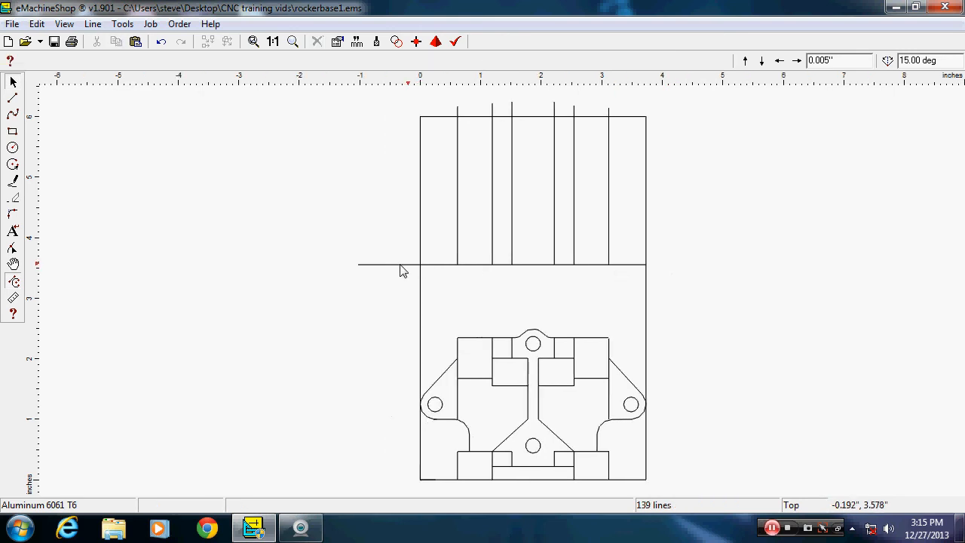
pyautogui.click(399, 269)
pyautogui.press('Delete')
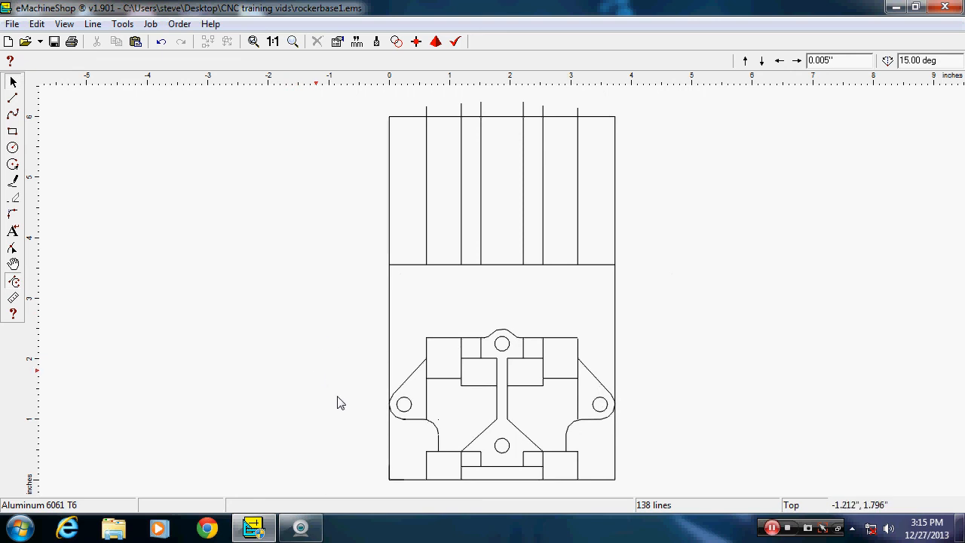
pyautogui.click(300, 528)
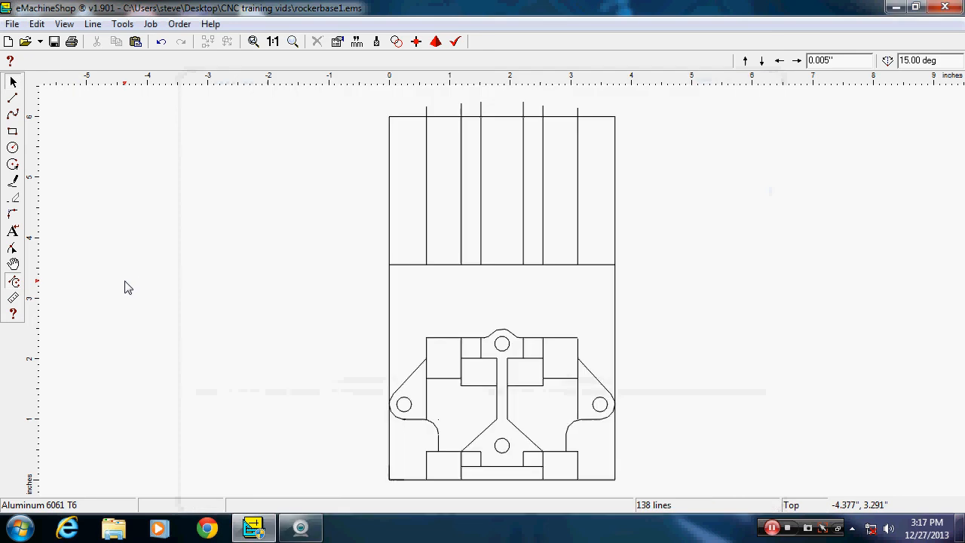
pyautogui.click(124, 286)
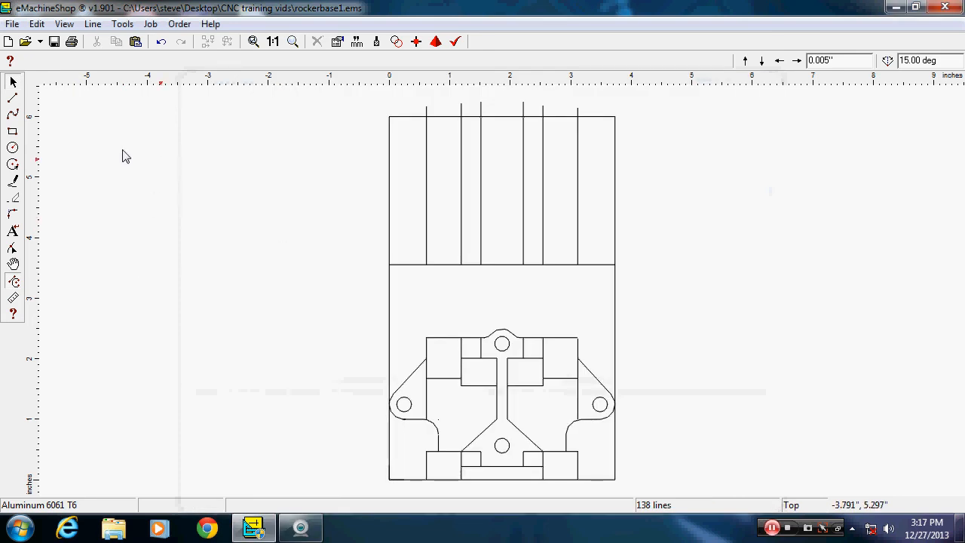
# Step: Draw a rectangle about 4.81 inches wide upward from the horizontal line's left end on the stock and set its height to 0.790 inches
pyautogui.click(13, 133)
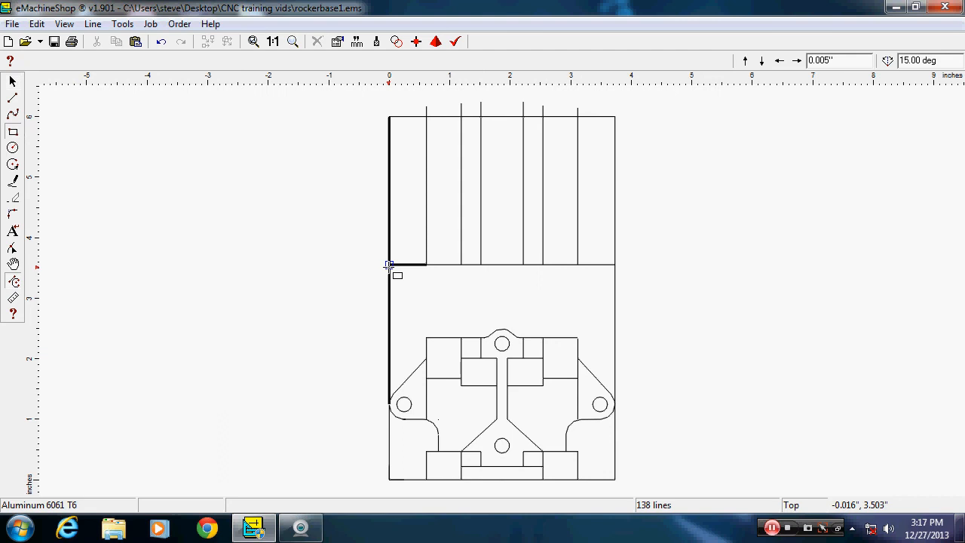
pyautogui.moveTo(389, 265)
pyautogui.mouseDown()
pyautogui.moveTo(478, 211)
pyautogui.moveTo(680, 225)
pyautogui.mouseUp()
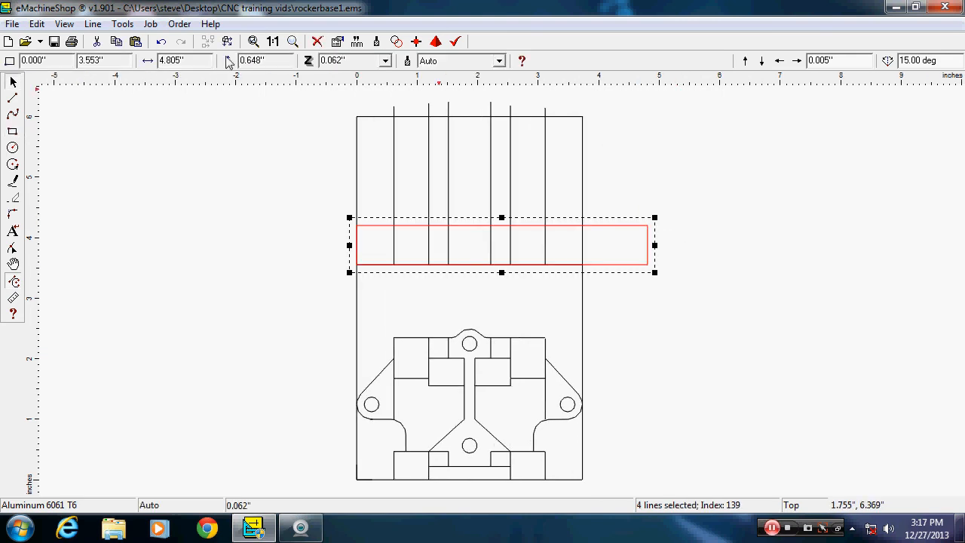
pyautogui.doubleClick(278, 63)
pyautogui.write('.790')
pyautogui.press('Return')
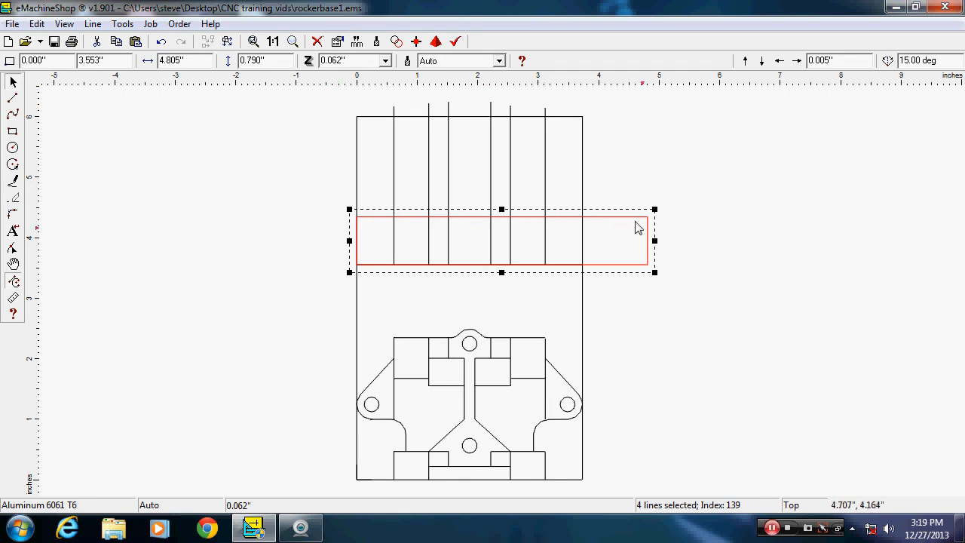
# Step: Set the new rectangle's height to 0.595 inches
pyautogui.doubleClick(249, 60)
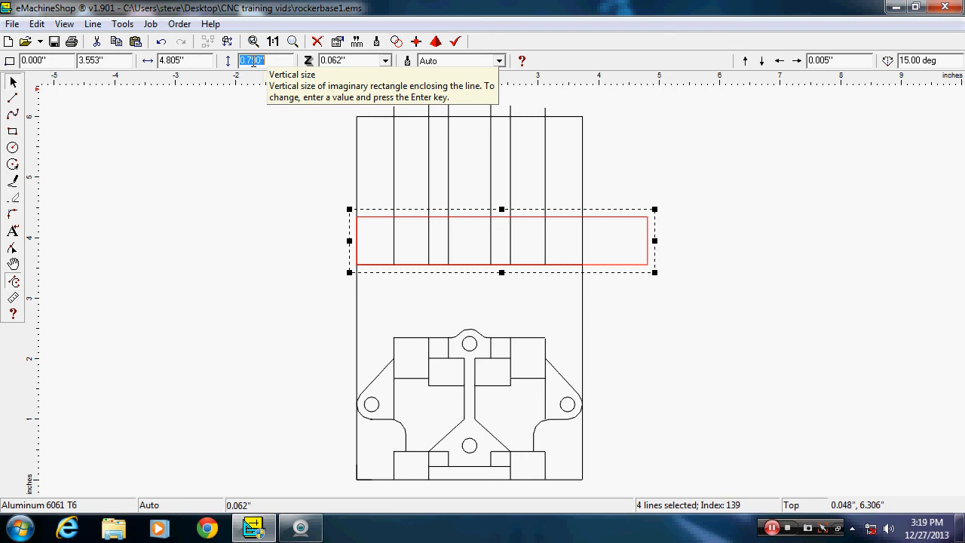
pyautogui.press('BackSpace')
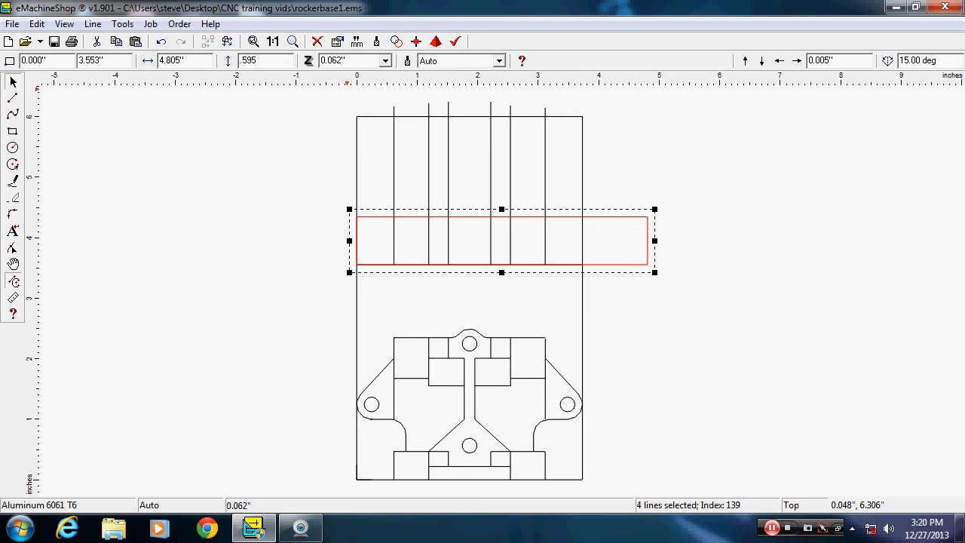
pyautogui.press('Return')
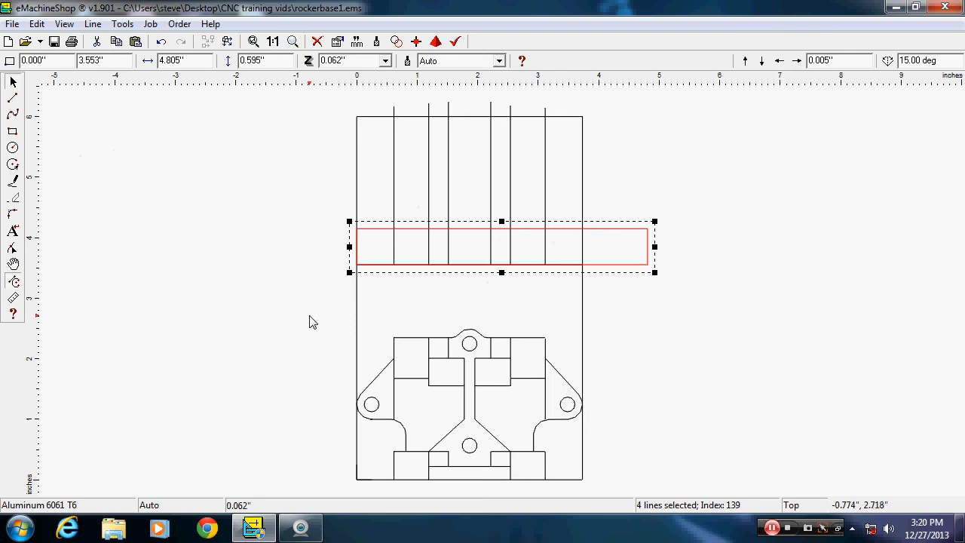
# Step: Intersect the 0.595-inch-high rectangle with the stock outline and all vertical projection lines crossing it
pyautogui.moveTo(310, 317); pyautogui.dragTo(716, 209)
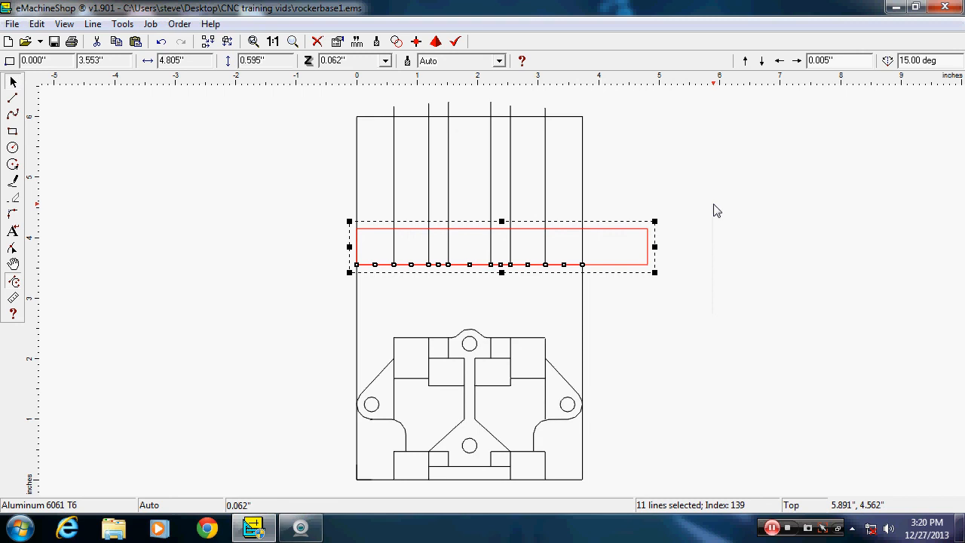
pyautogui.click(203, 278)
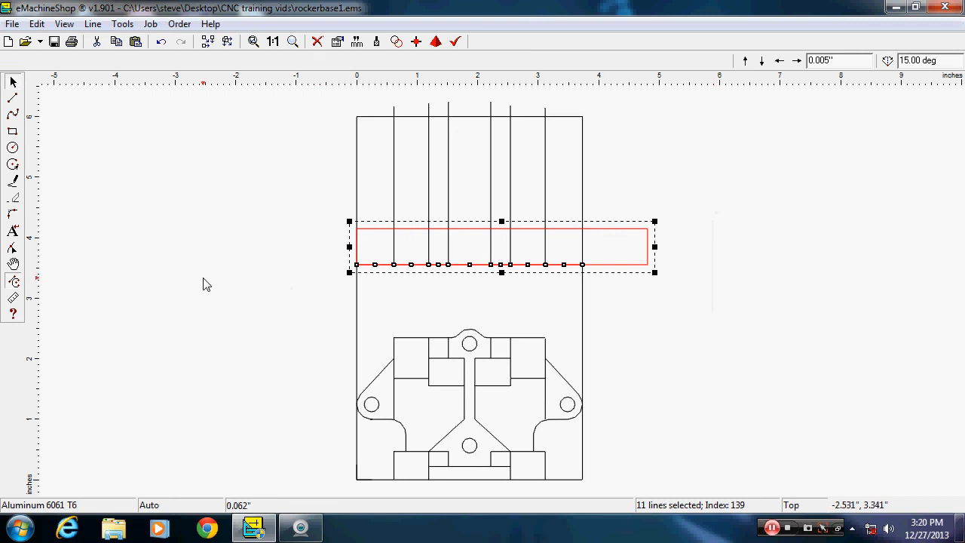
pyautogui.moveTo(272, 299); pyautogui.dragTo(704, 92)
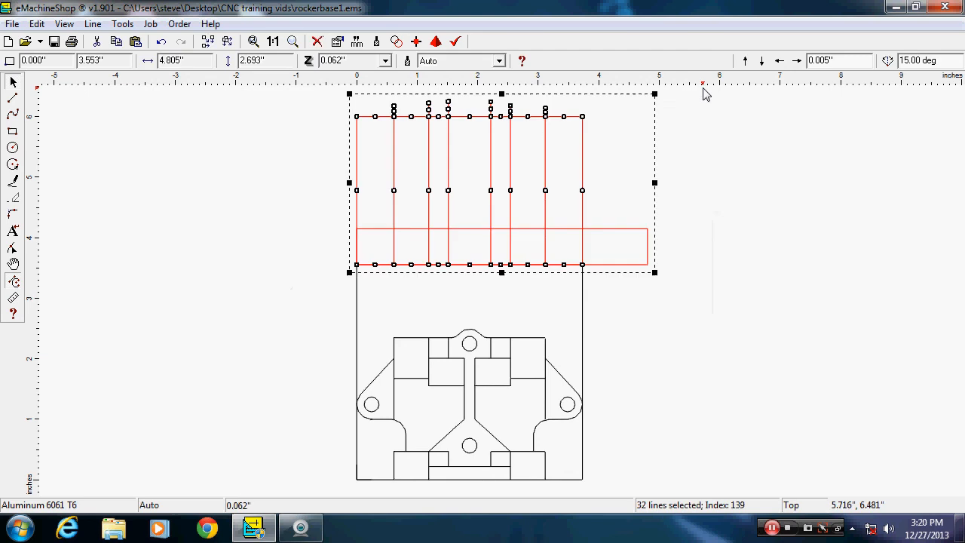
pyautogui.click(94, 26)
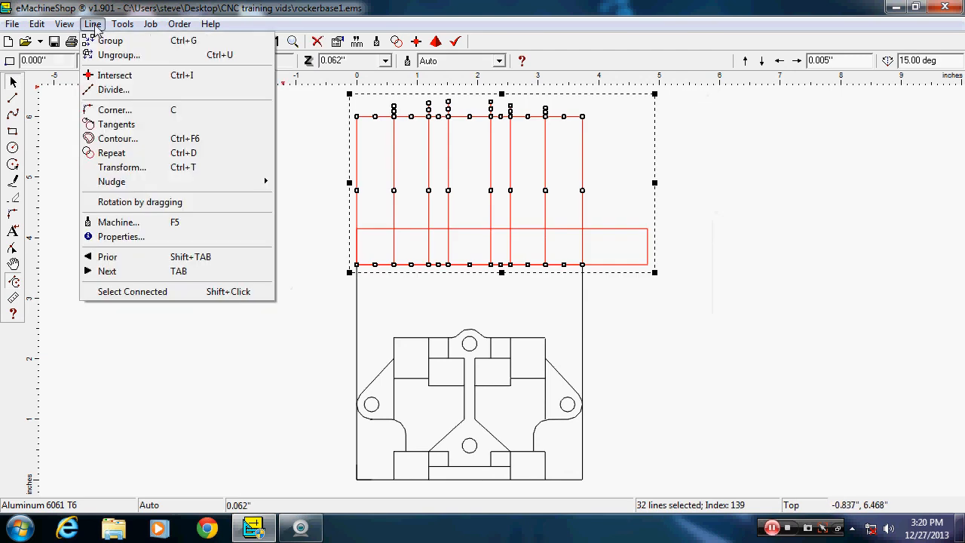
pyautogui.click(115, 76)
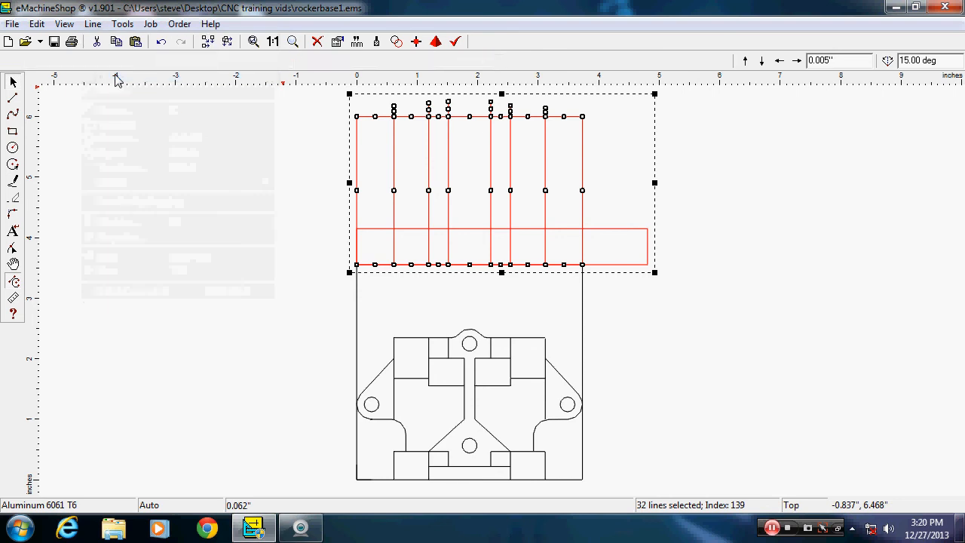
pyautogui.click(735, 370)
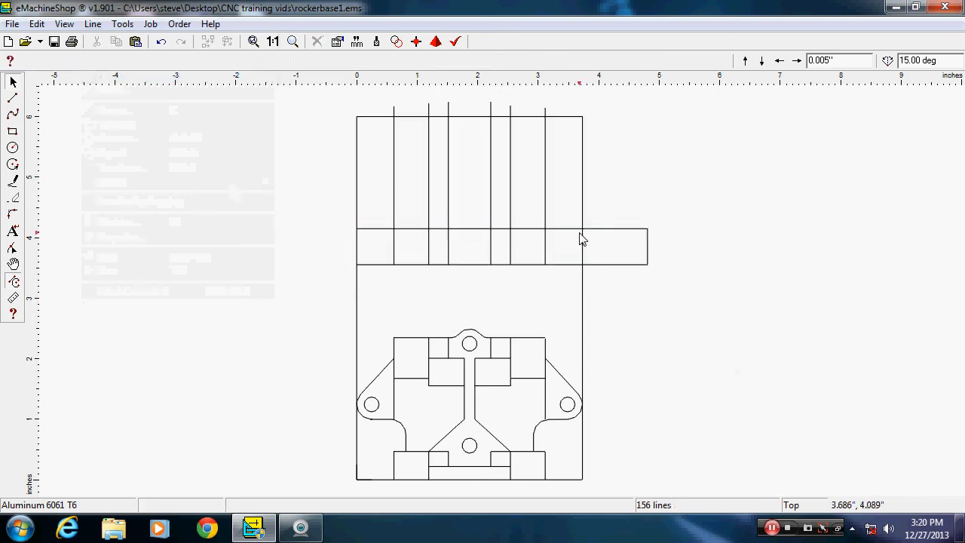
# Step: Draw a circle centred on the rectangle's top edge midway between the two rightmost projection lines and set its diameter to 0.390 inches
pyautogui.click(13, 149)
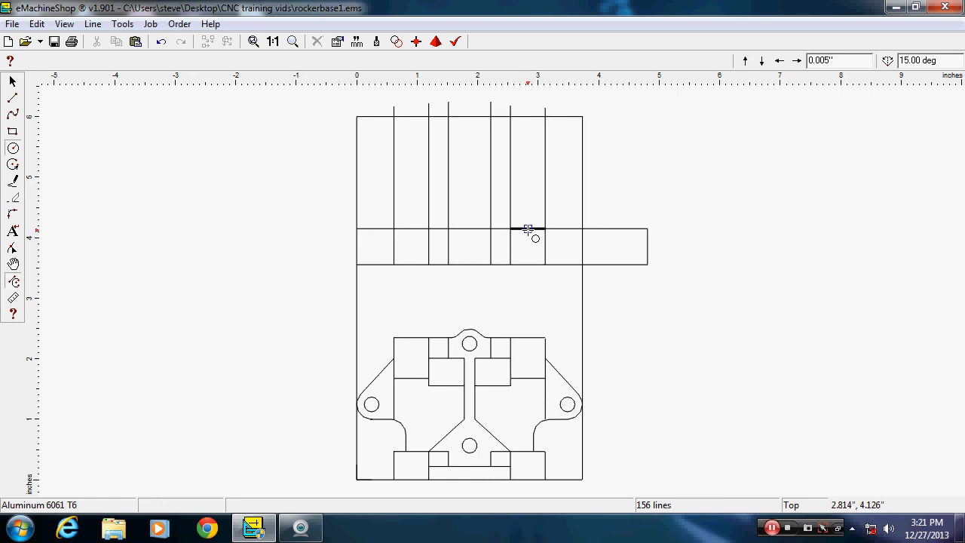
pyautogui.moveTo(528, 228)
pyautogui.mouseDown()
pyautogui.moveTo(533, 212)
pyautogui.moveTo(528, 218)
pyautogui.mouseUp()
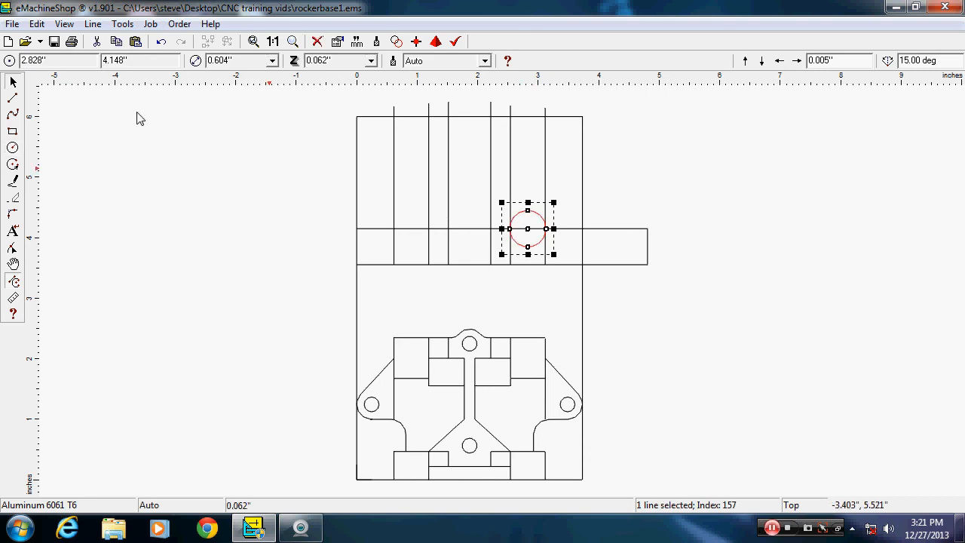
pyautogui.doubleClick(242, 59)
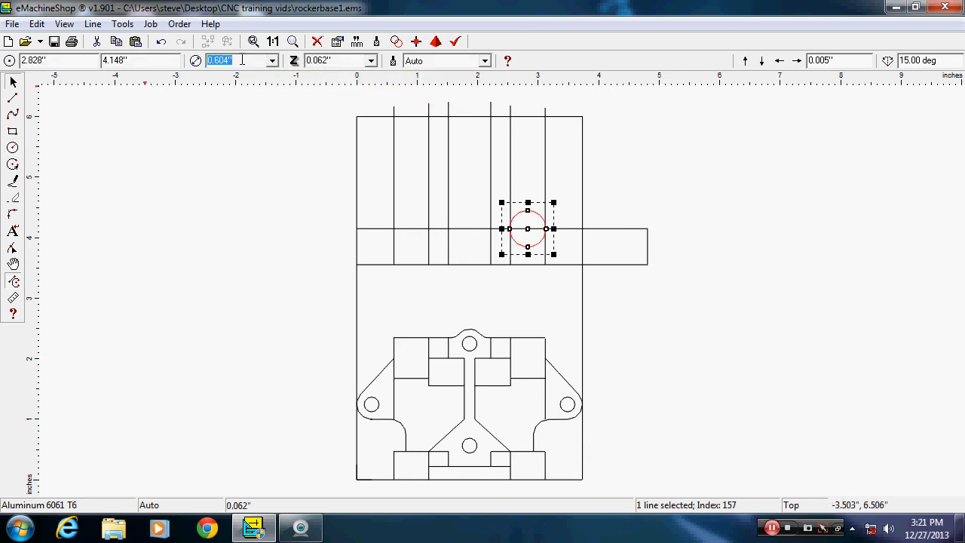
pyautogui.write('.390')
pyautogui.press('Return')
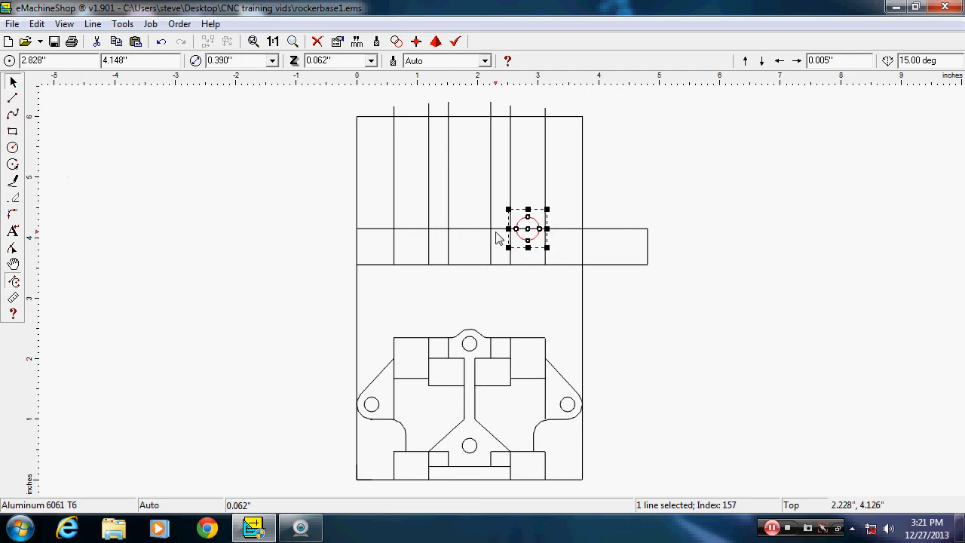
# Step: Copy the 0.390-inch circle to the rectangle's top edge, midway between the two leftmost projection lines
pyautogui.hotkey('ctrl', 'v')
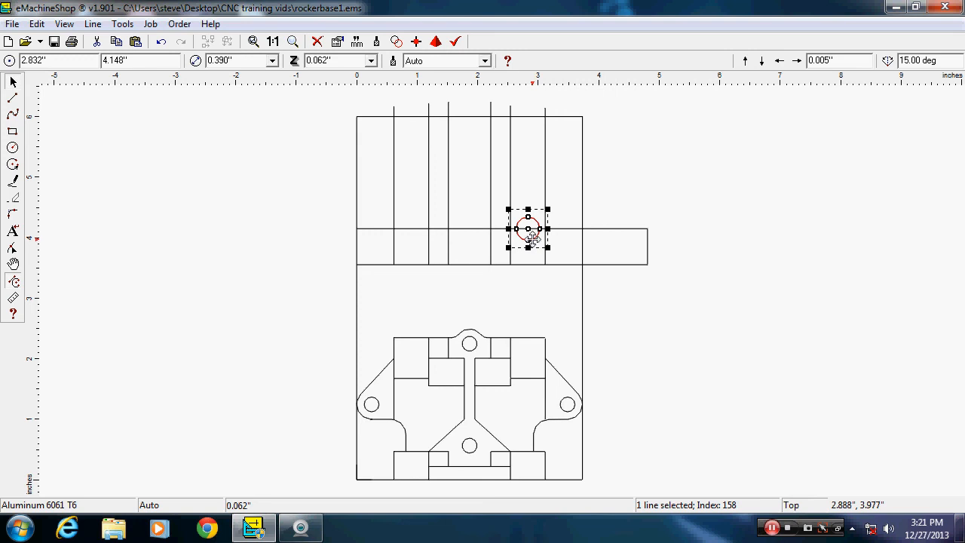
pyautogui.moveTo(533, 247); pyautogui.dragTo(410, 238)
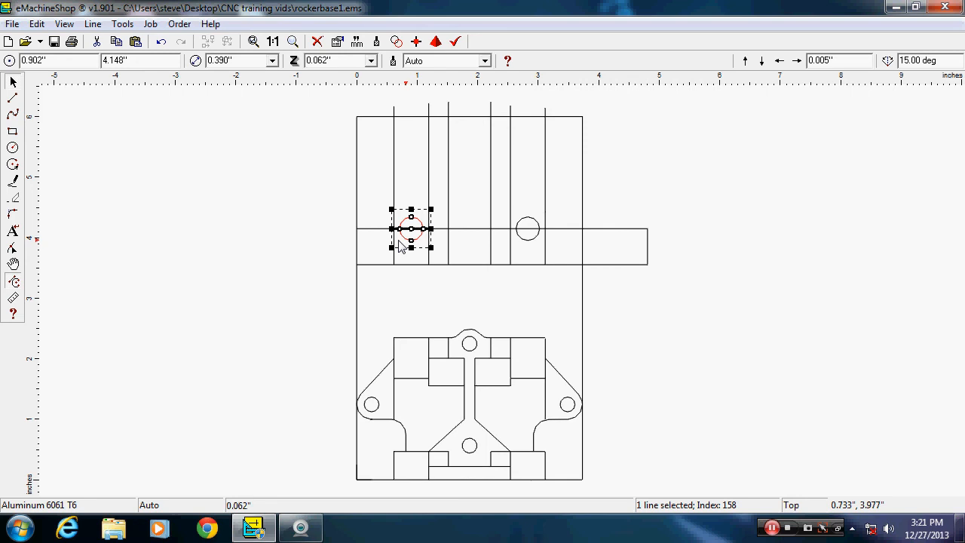
pyautogui.click(202, 249)
# Step: Draw a concentric 0.575-inch circle around each 0.390-inch circle, tangent to the adjacent projection lines
pyautogui.click(13, 147)
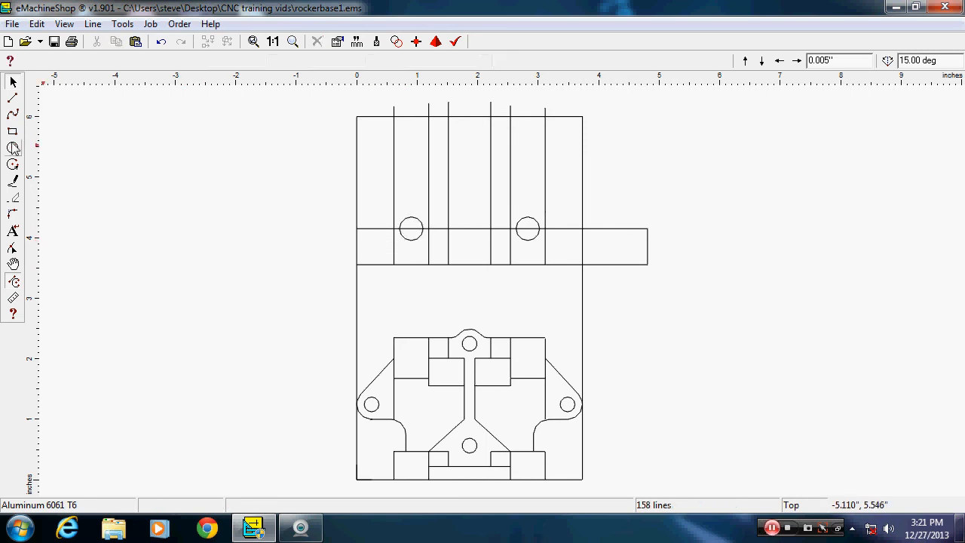
pyautogui.click(411, 229)
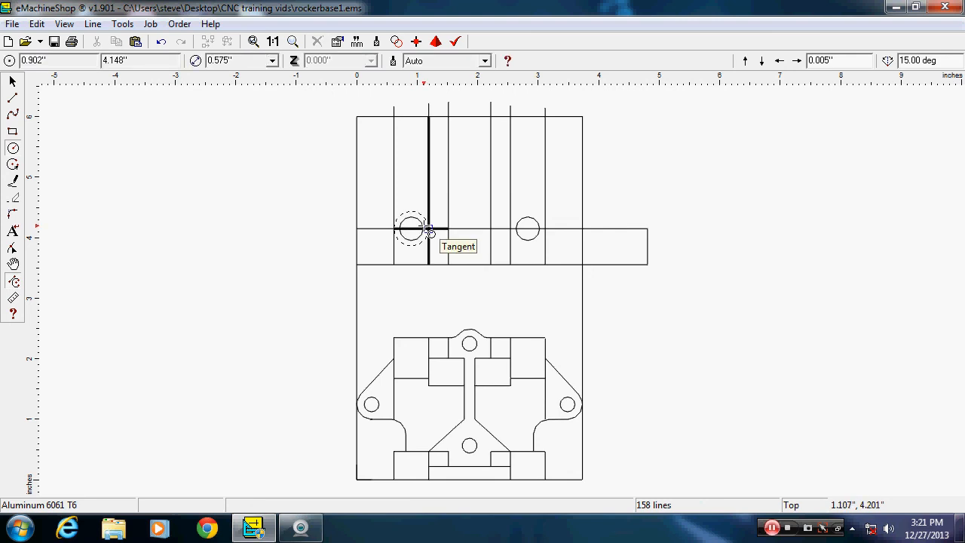
pyautogui.click(430, 232)
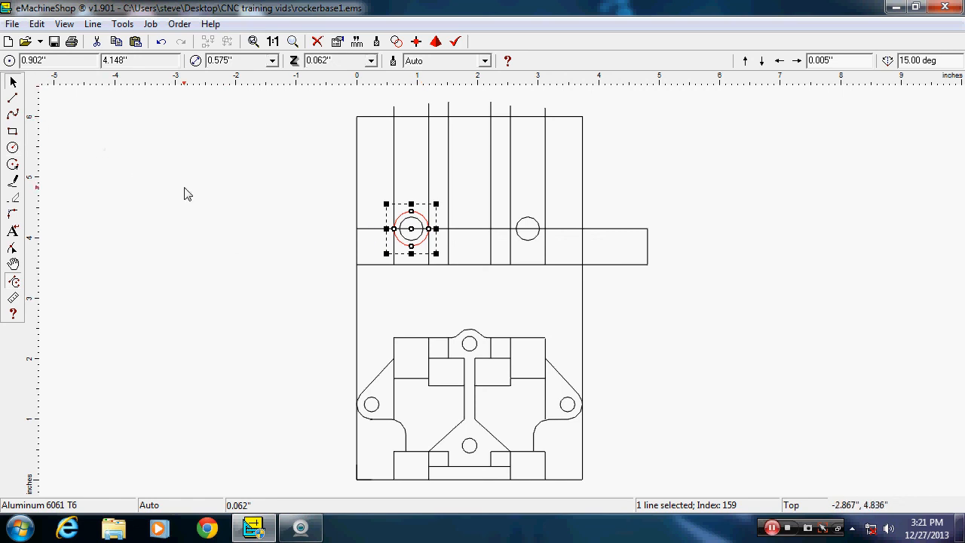
pyautogui.click(13, 149)
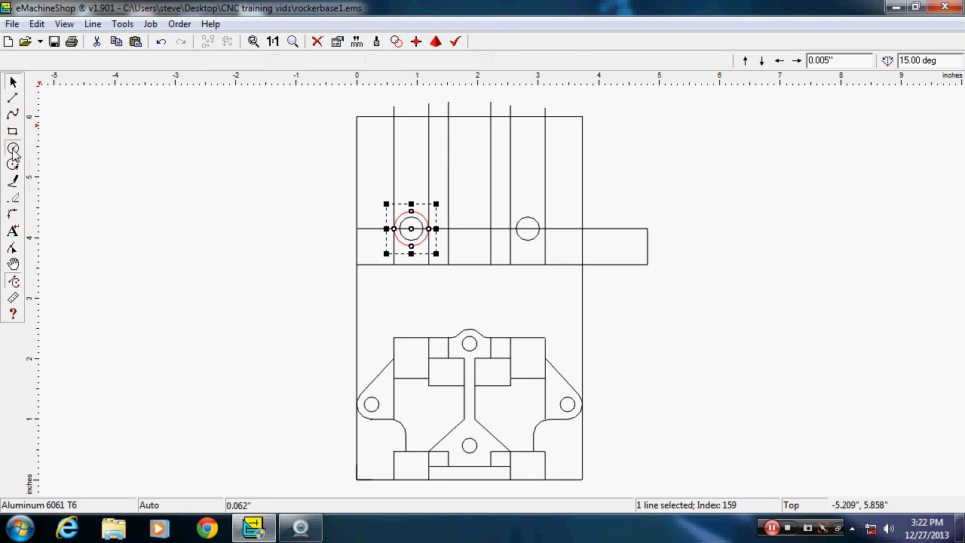
pyautogui.click(528, 230)
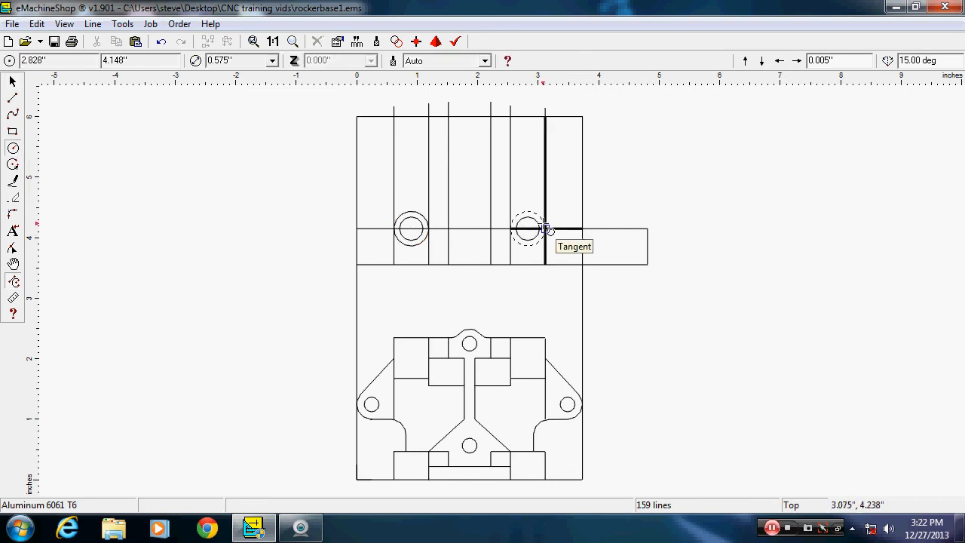
pyautogui.click(546, 229)
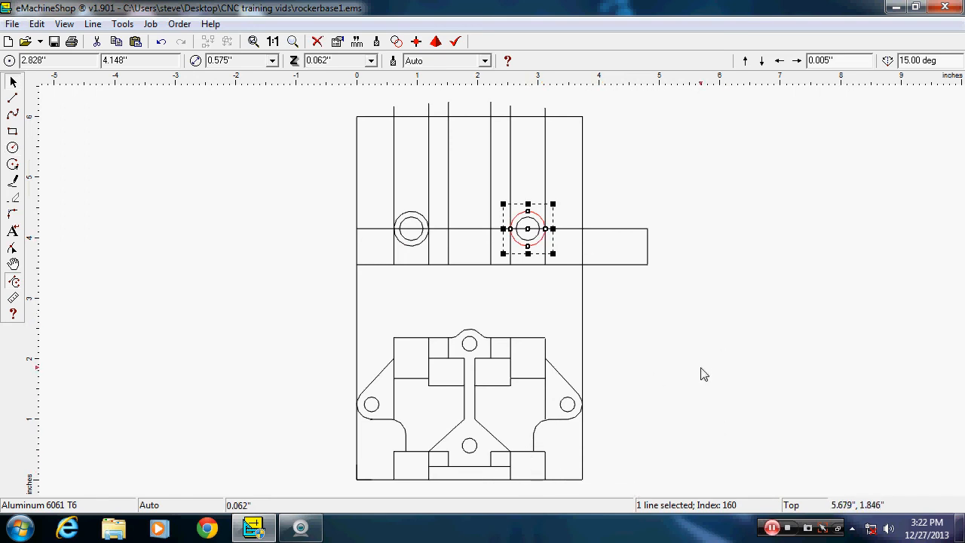
pyautogui.press('Escape')
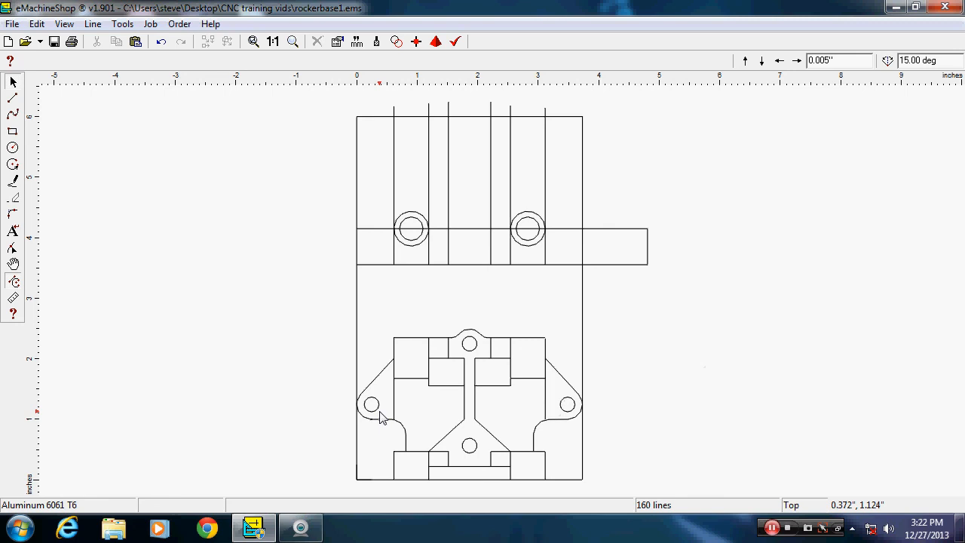
pyautogui.click(305, 536)
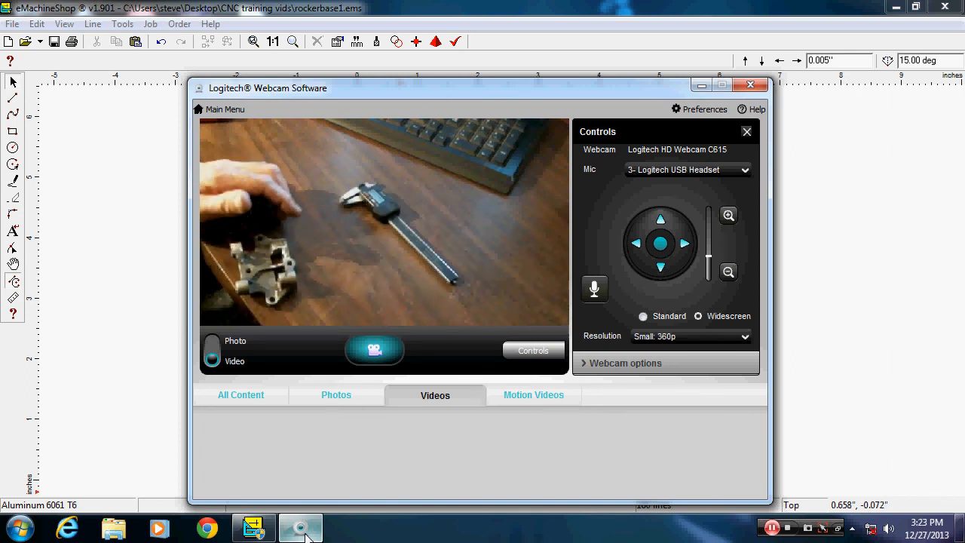
pyautogui.click(143, 260)
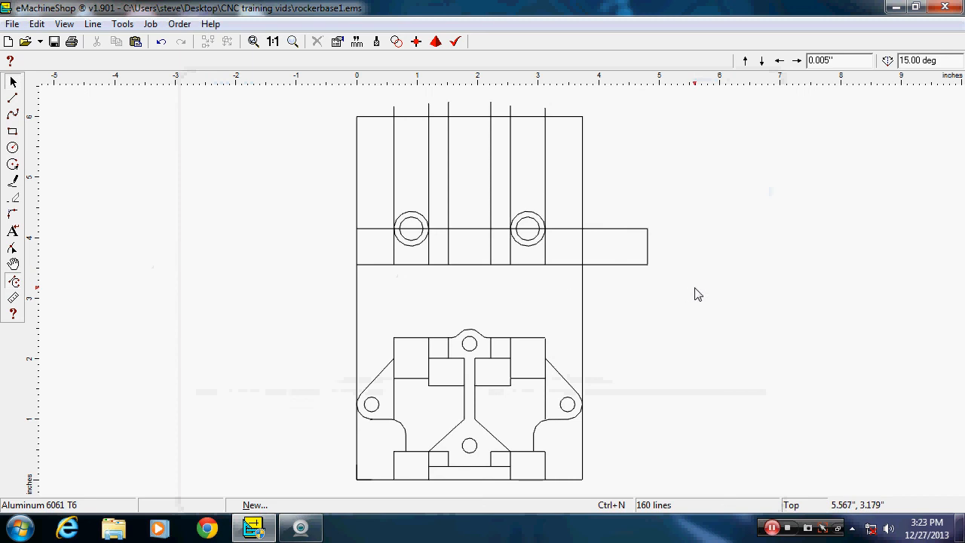
# Step: Draw a rectangle about 5.14 inches wide from the existing rectangle's lower-left corner and set its height to 0.133 inches
pyautogui.click(13, 134)
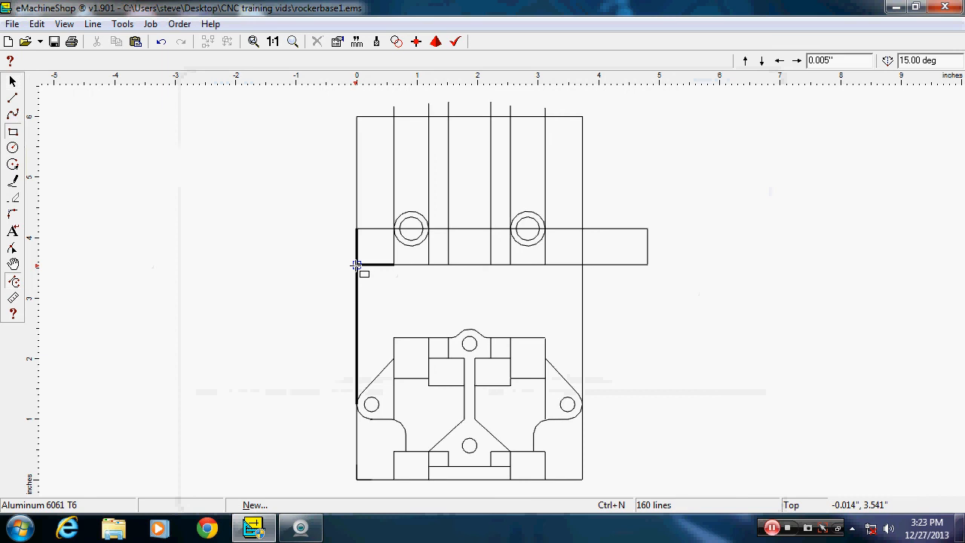
pyautogui.moveTo(356, 266); pyautogui.dragTo(670, 262)
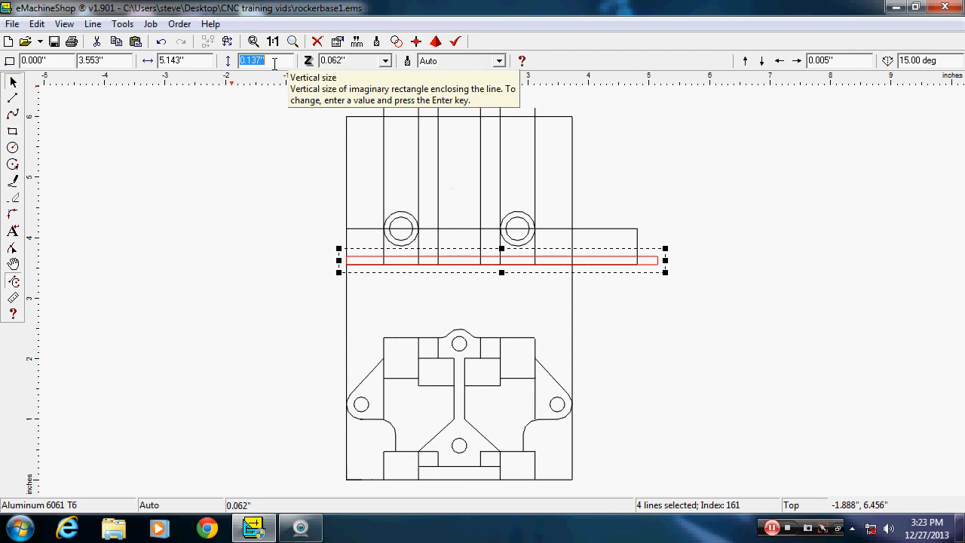
pyautogui.press('BackSpace')
pyautogui.write('.133')
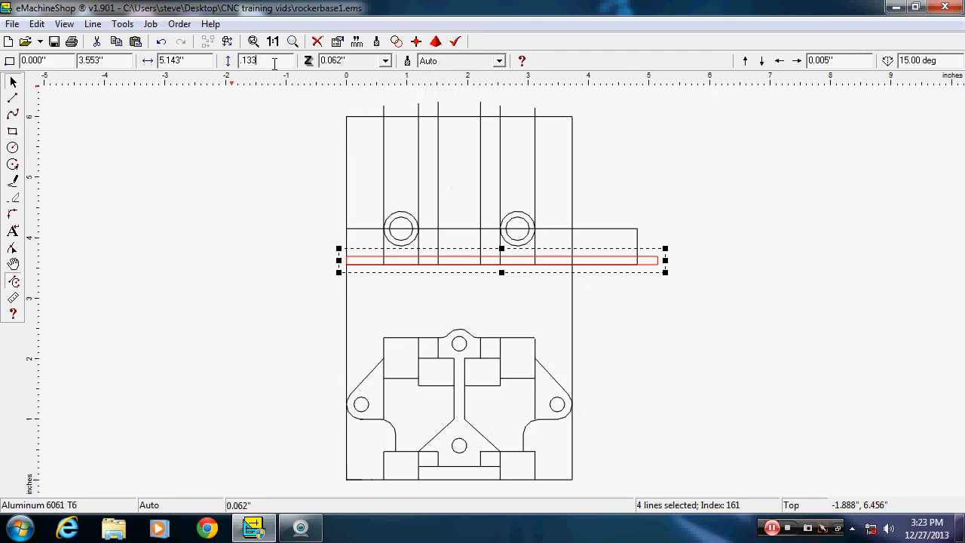
pyautogui.press('Return')
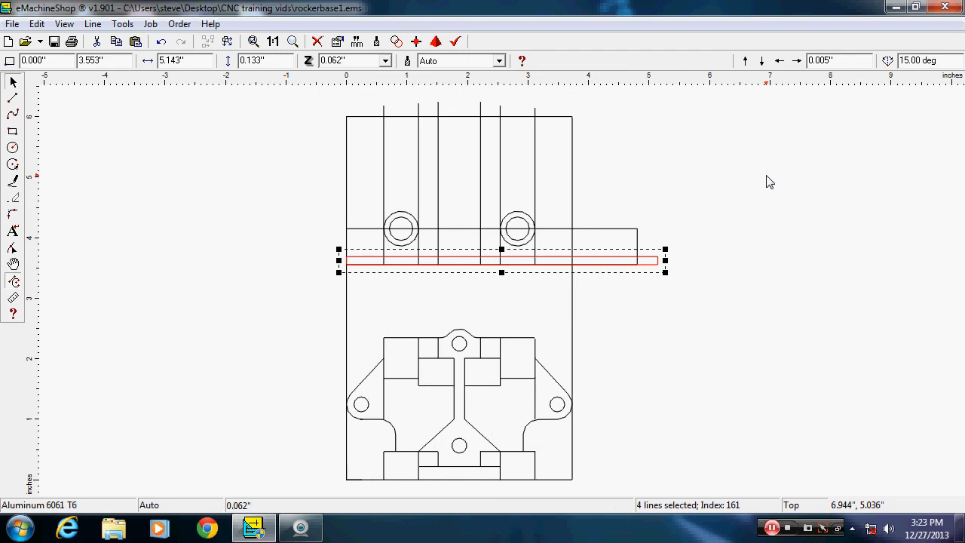
pyautogui.click(766, 181)
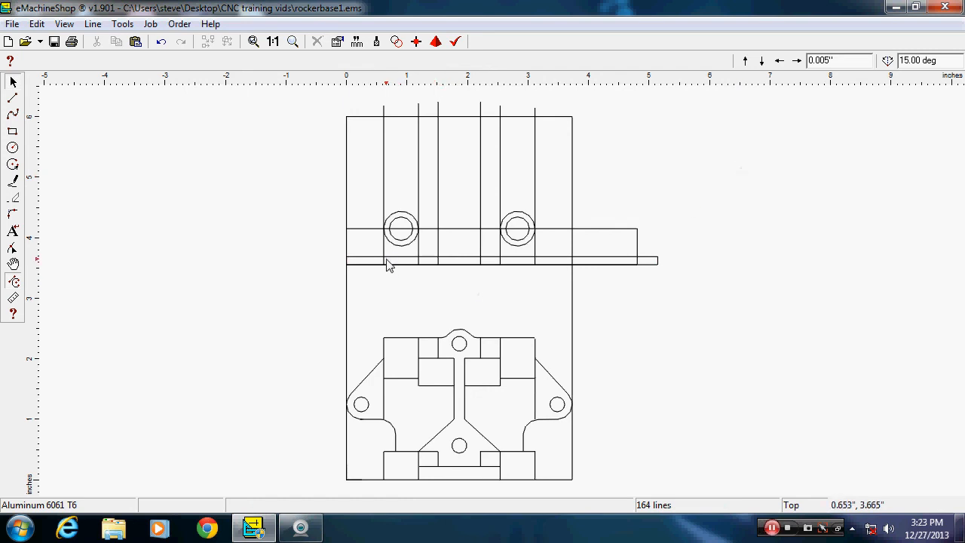
# Step: Intersect all lines of the upper view, including both rectangles, the circles and the projection lines, and check that the stock's side edges are split
pyautogui.moveTo(271, 298)
pyautogui.mouseDown()
pyautogui.moveTo(552, 215)
pyautogui.moveTo(656, 216)
pyautogui.mouseUp()
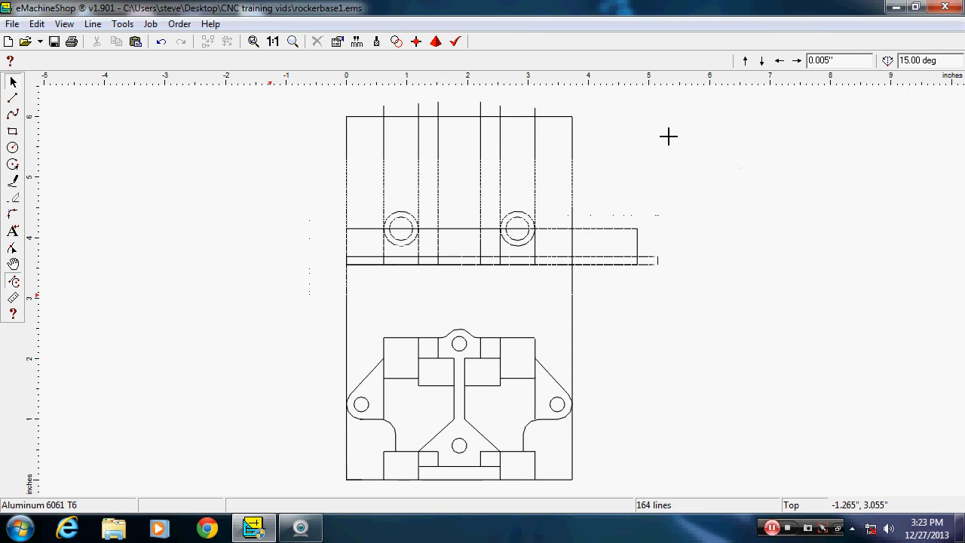
pyautogui.moveTo(669, 137); pyautogui.dragTo(678, 90)
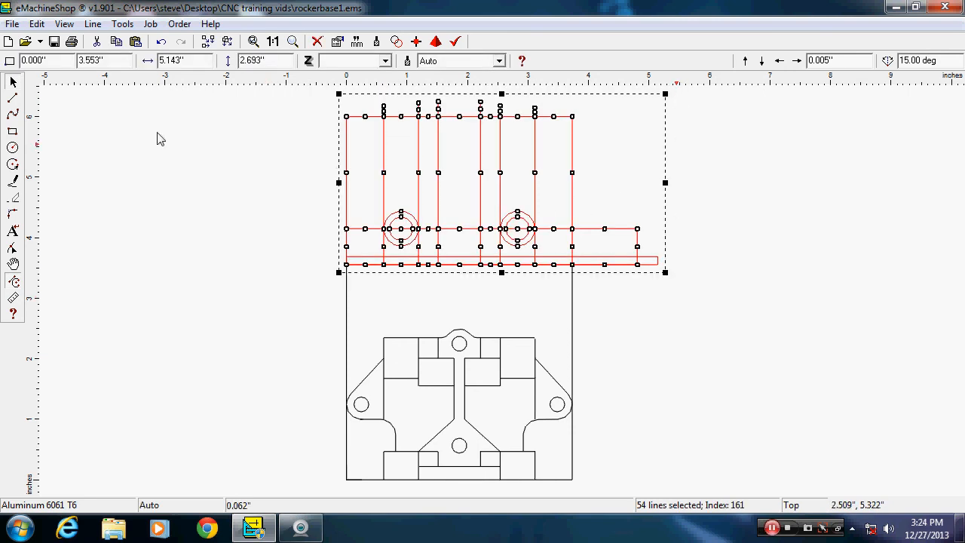
pyautogui.click(93, 24)
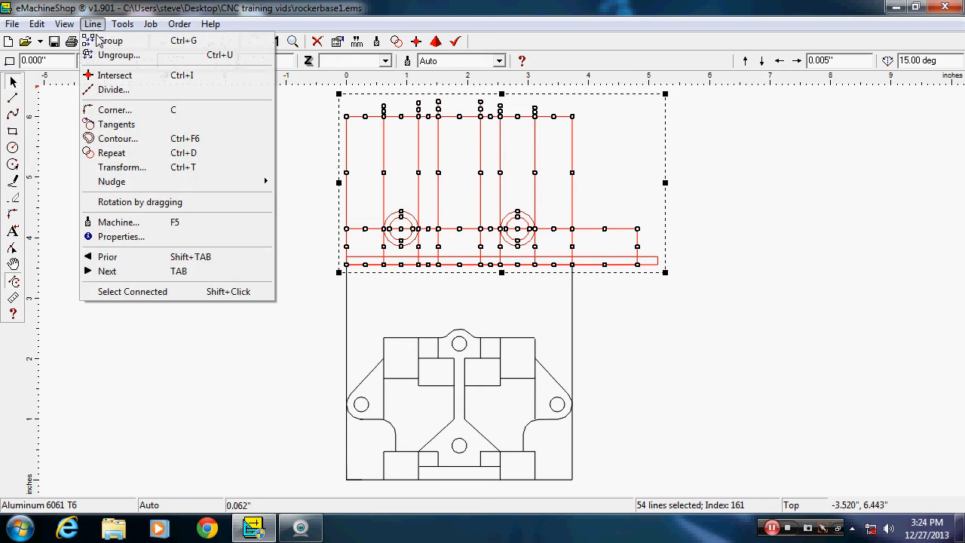
pyautogui.click(114, 75)
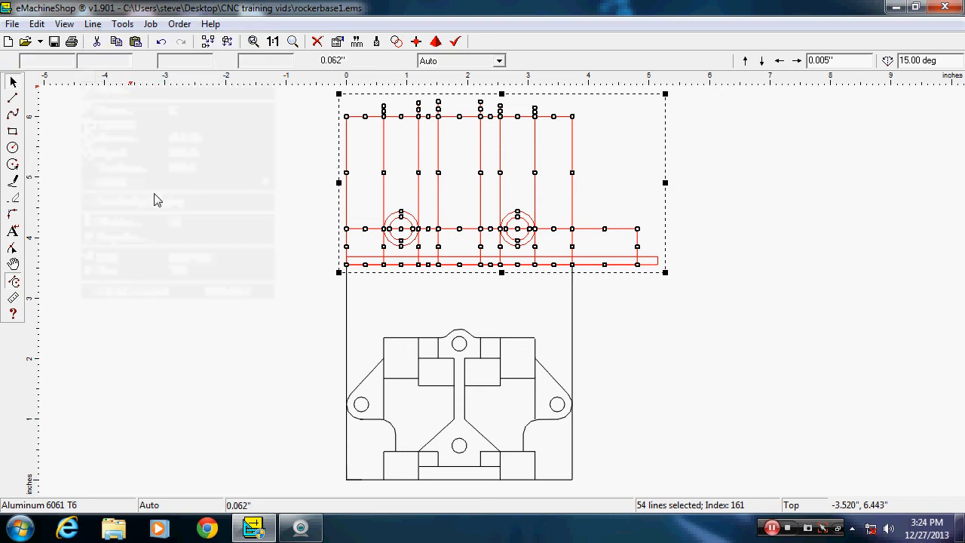
pyautogui.click(346, 325)
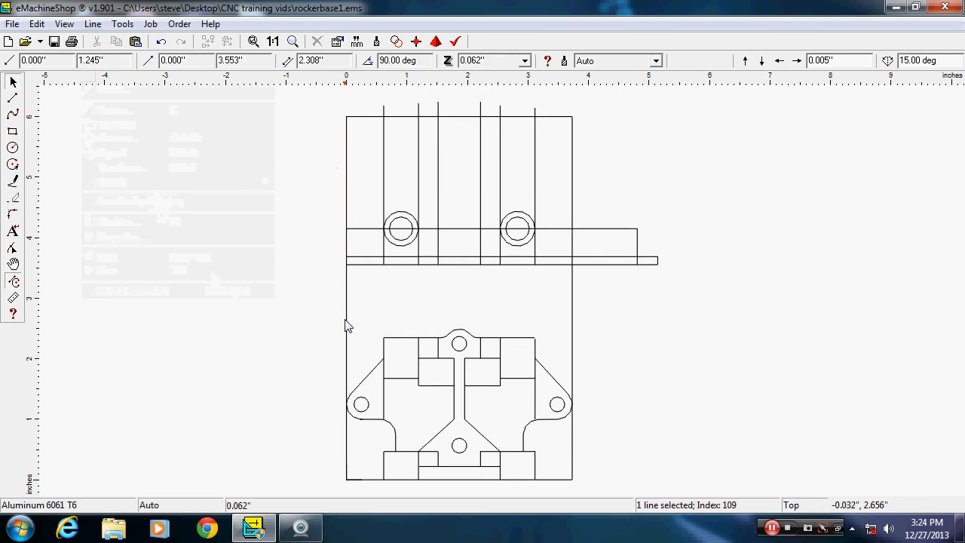
pyautogui.click(676, 315)
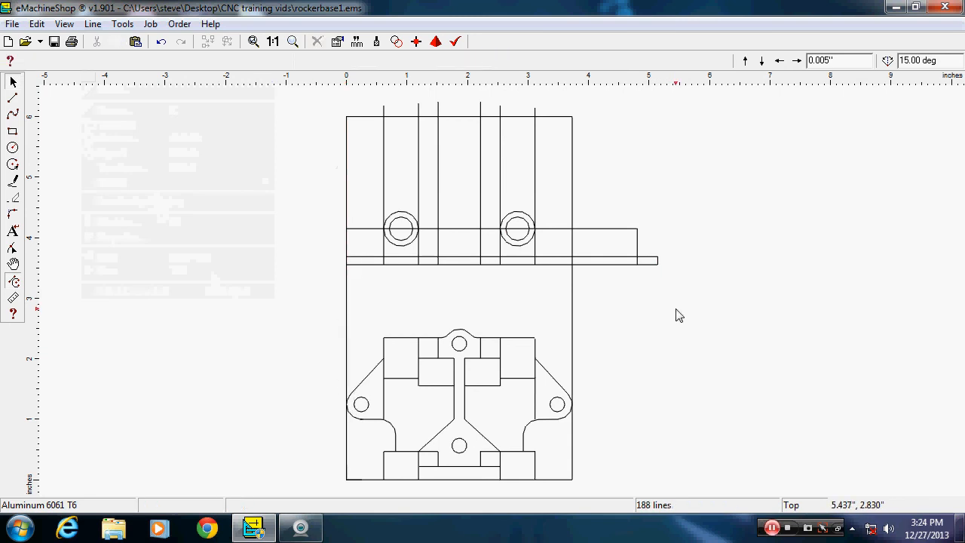
pyautogui.click(573, 310)
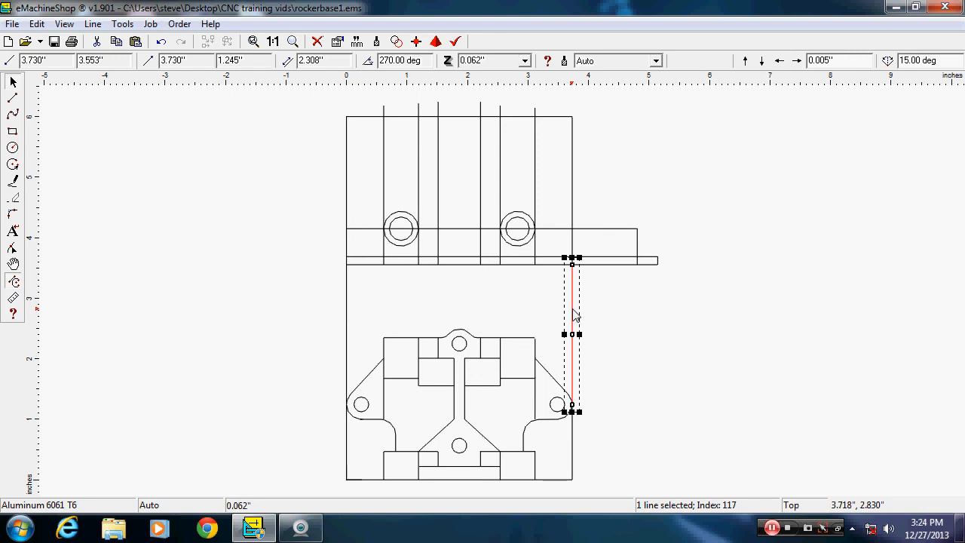
pyautogui.click(636, 328)
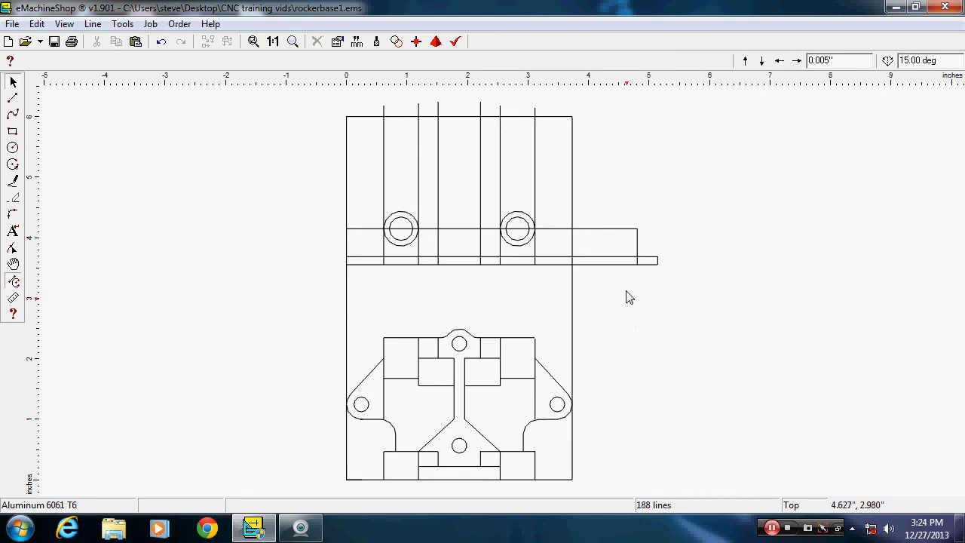
# Step: Delete the parts of both upper-view rectangles that overhang the stock's right edge, including their end lines
pyautogui.moveTo(591, 300); pyautogui.dragTo(680, 181)
pyautogui.press('Delete')
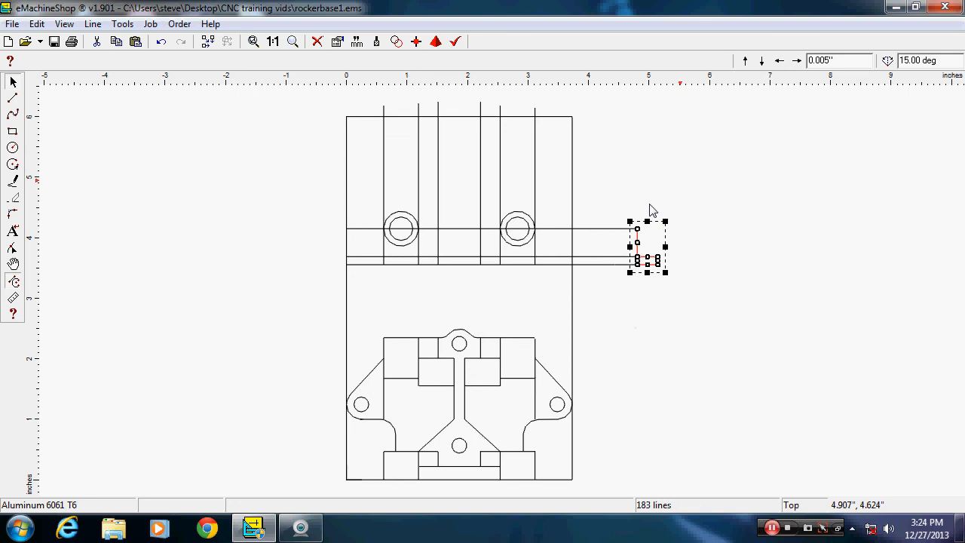
pyautogui.click(613, 230)
pyautogui.press('Delete')
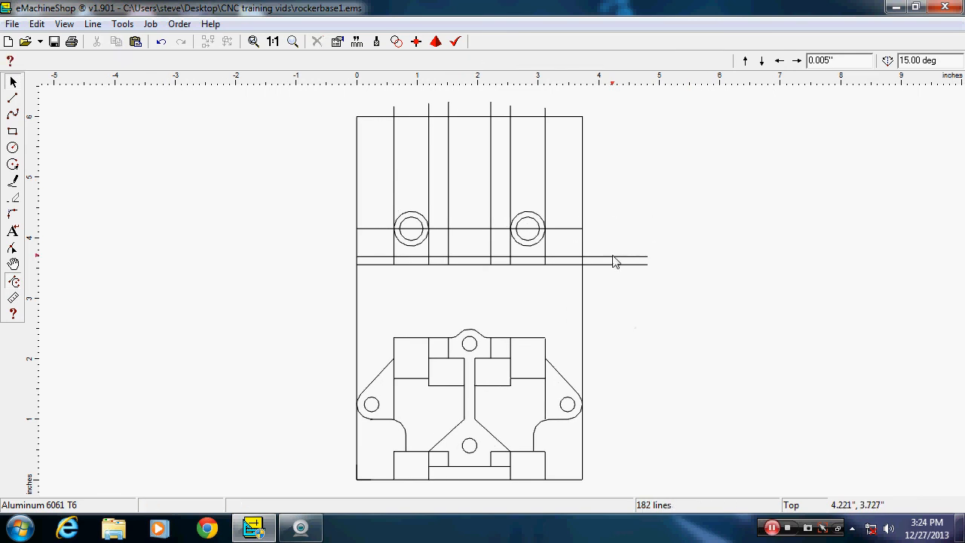
pyautogui.click(613, 258)
pyautogui.press('Delete')
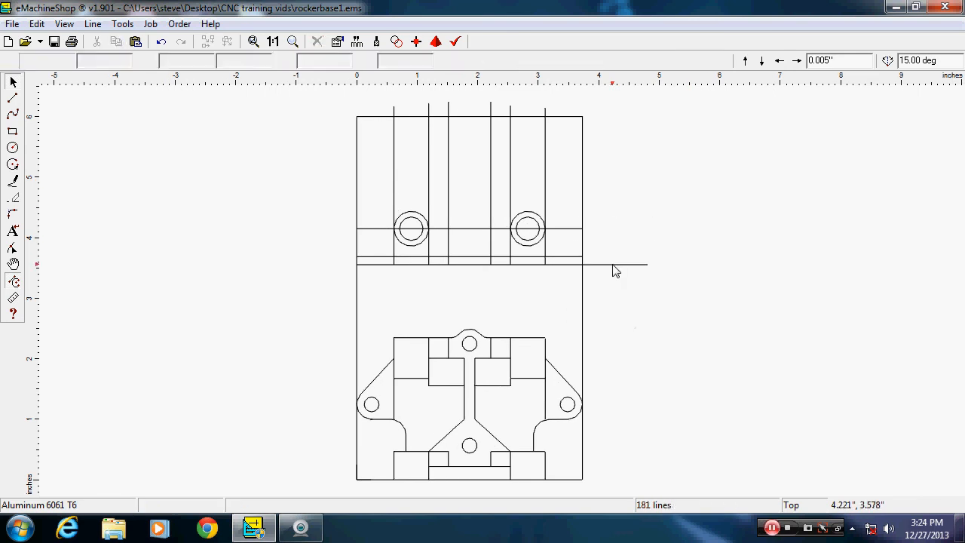
pyautogui.click(614, 265)
pyautogui.press('Delete')
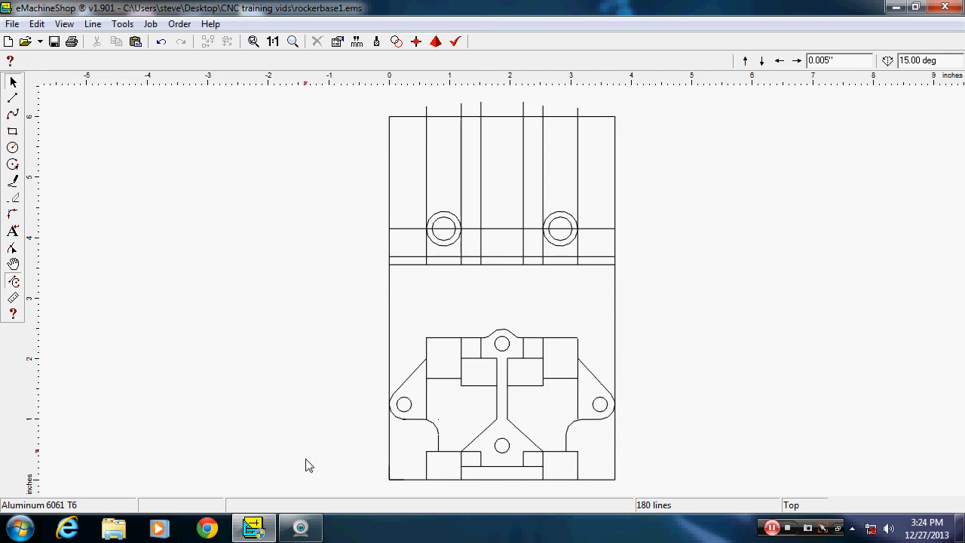
pyautogui.click(302, 528)
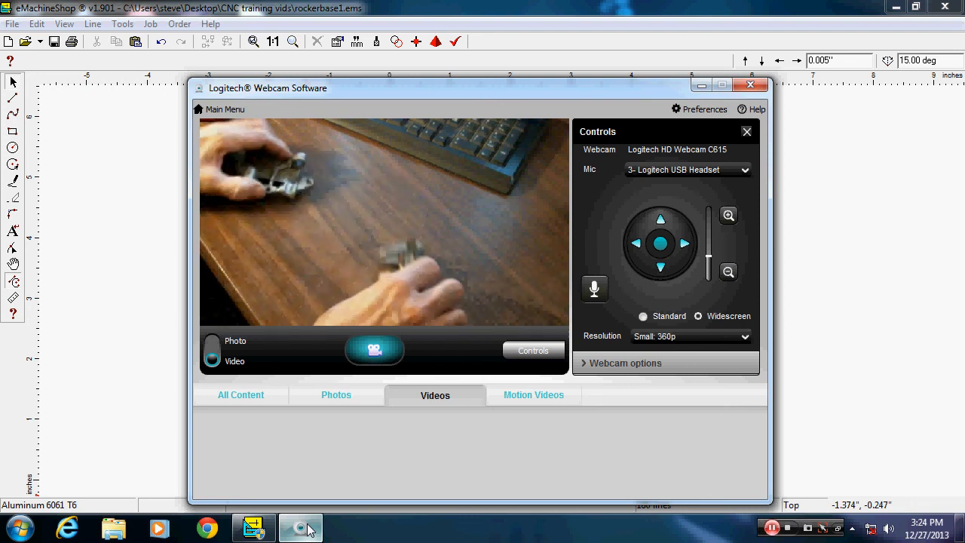
pyautogui.click(142, 282)
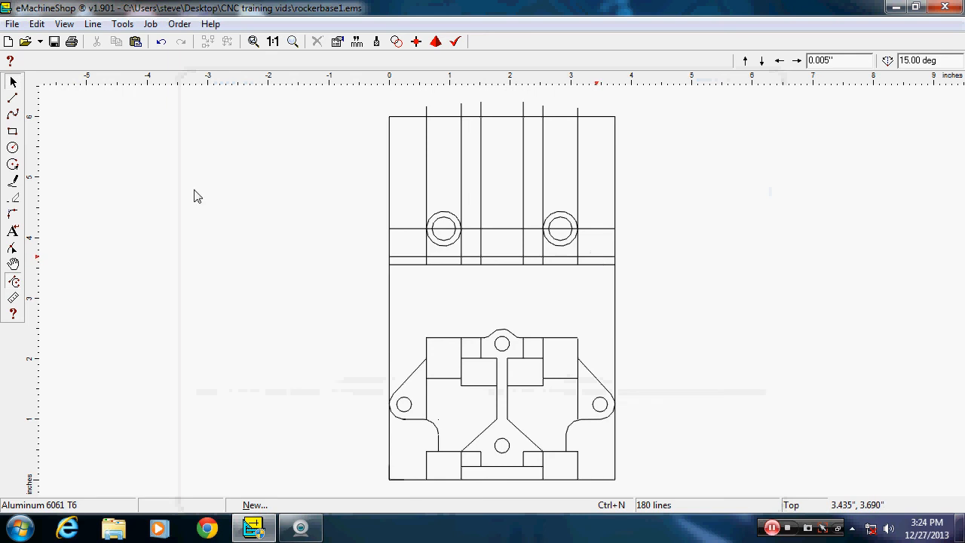
# Step: Draw a rectangle in the empty area left of the stock and set its size to 4 inches wide by 0.245 inches high
pyautogui.click(14, 134)
pyautogui.moveTo(103, 211); pyautogui.dragTo(325, 197)
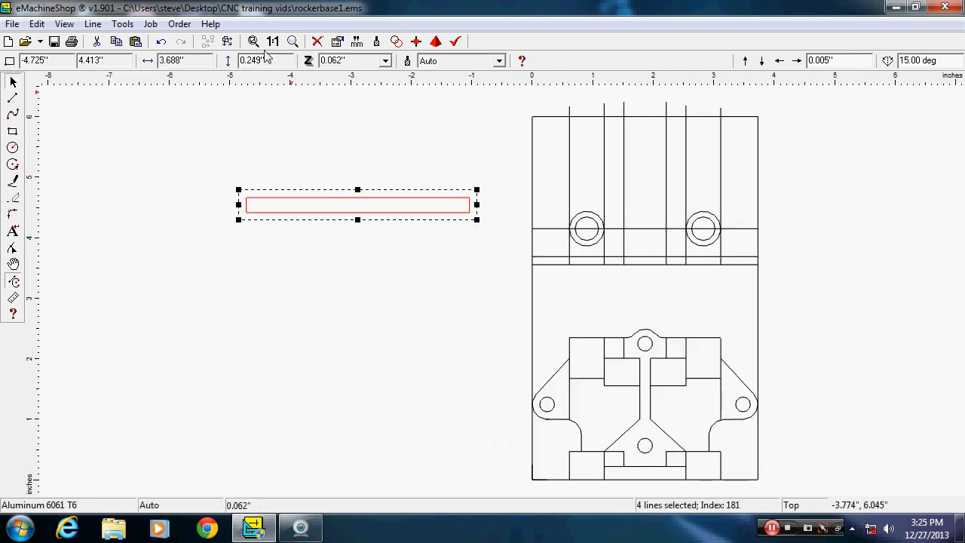
pyautogui.doubleClick(267, 60)
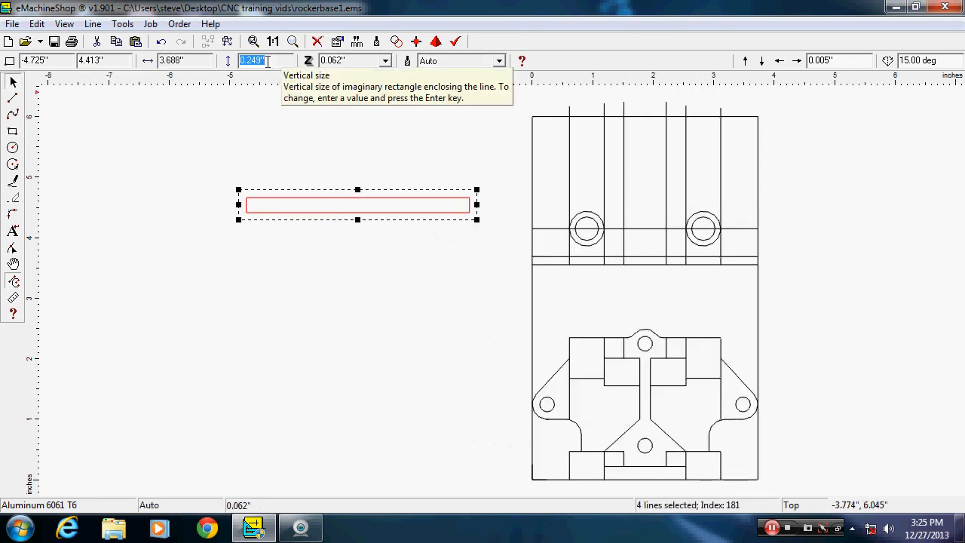
pyautogui.press('BackSpace')
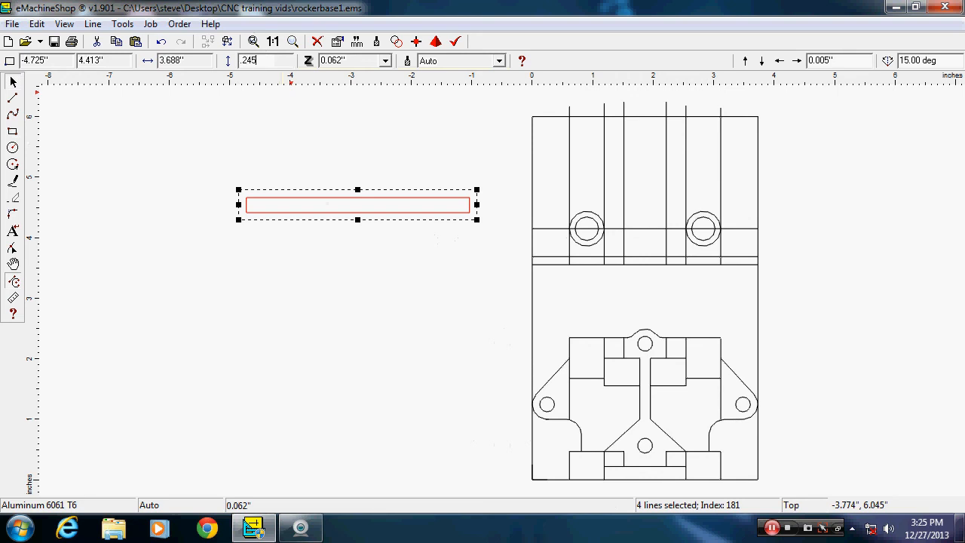
pyautogui.write('.245')
pyautogui.press('Return')
pyautogui.doubleClick(204, 63)
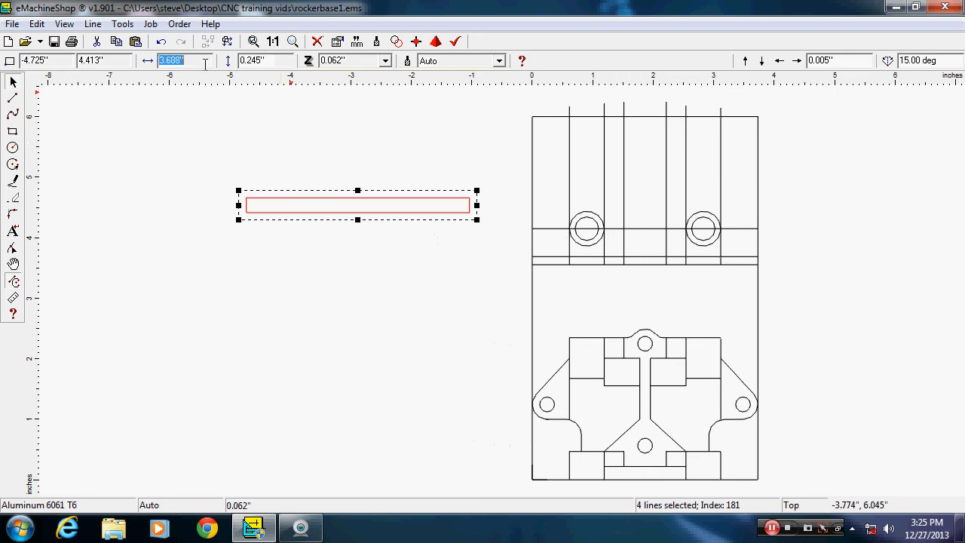
pyautogui.write('4')
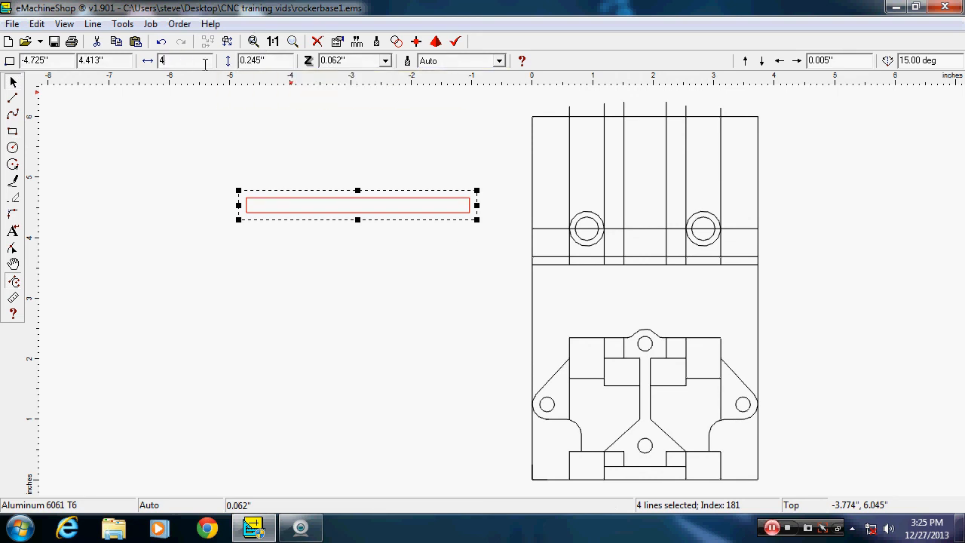
pyautogui.press('Return')
# Step: Place the 4 by 0.245-inch rectangle's lower-left corner on the 0.133-inch strip's upper-left corner and ungroup its lines
pyautogui.moveTo(320, 203)
pyautogui.mouseDown()
pyautogui.moveTo(668, 192)
pyautogui.moveTo(611, 234)
pyautogui.mouseUp()
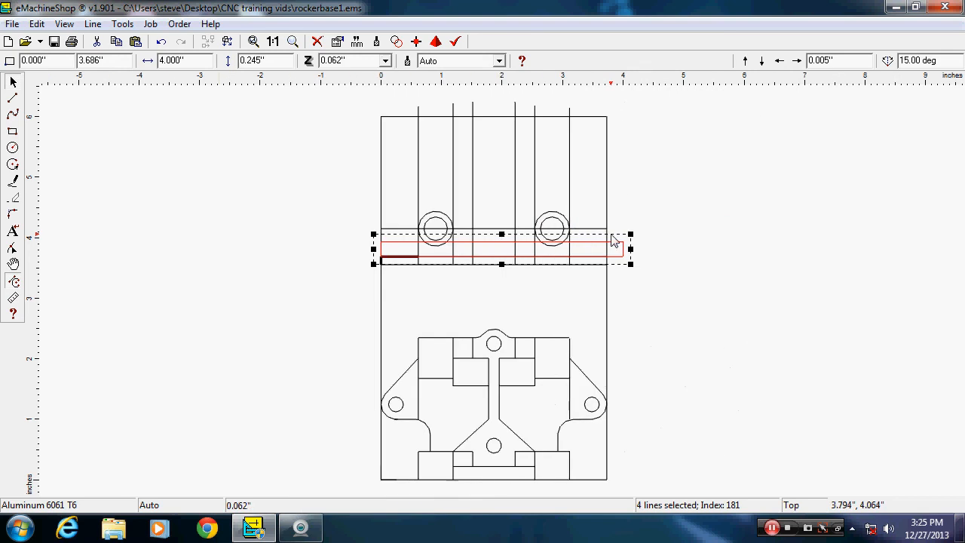
pyautogui.click(676, 208)
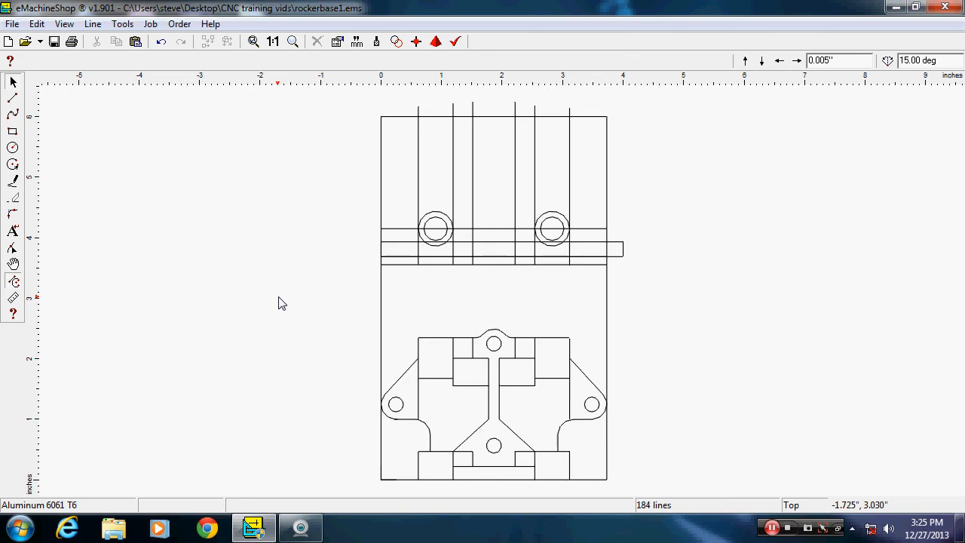
pyautogui.moveTo(279, 296); pyautogui.dragTo(702, 91)
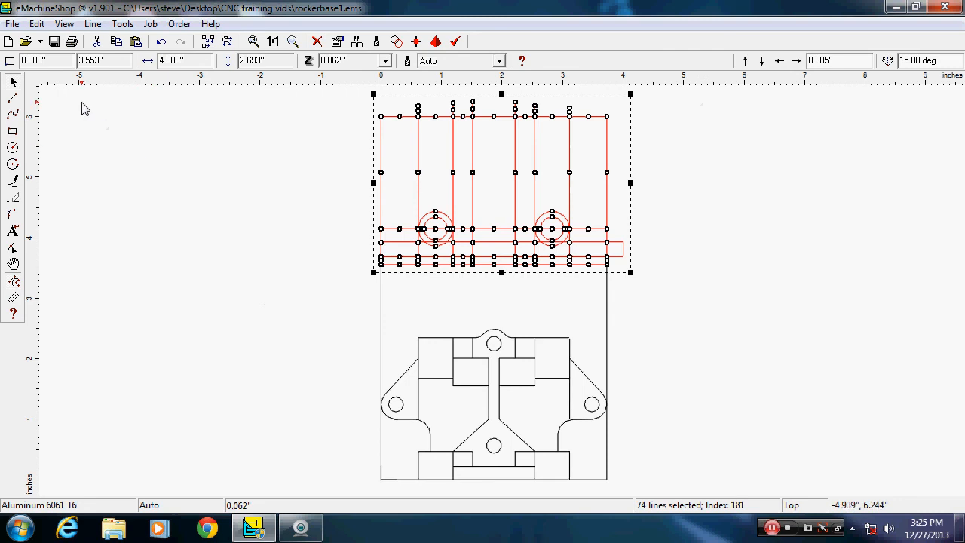
pyautogui.click(94, 24)
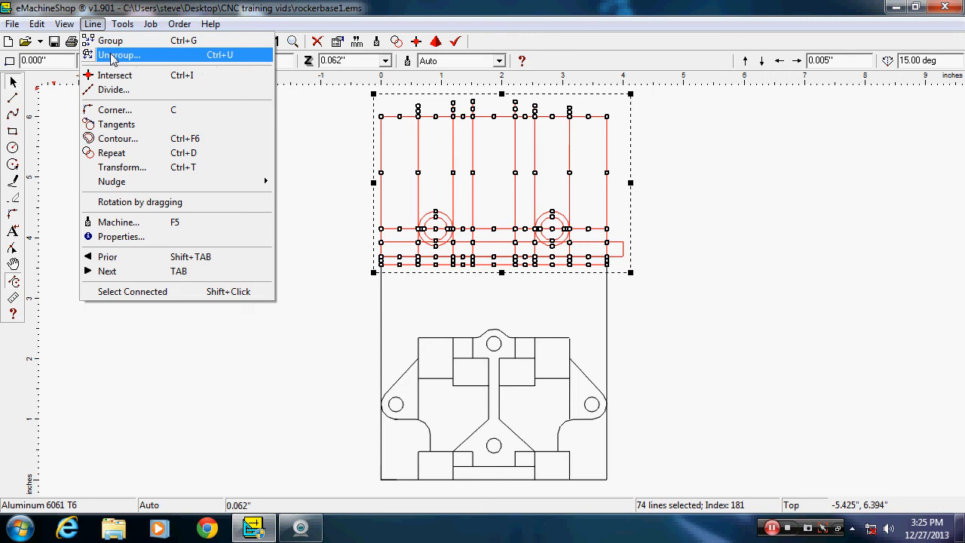
pyautogui.click(111, 55)
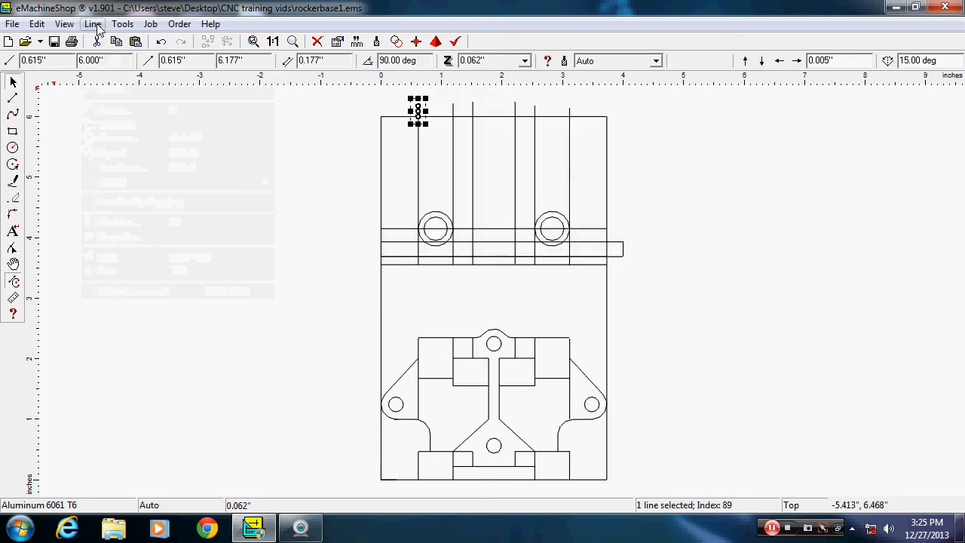
# Step: Intersect all lines of the upper view, including the ungrouped 0.245-inch-high rectangle
pyautogui.click(93, 24)
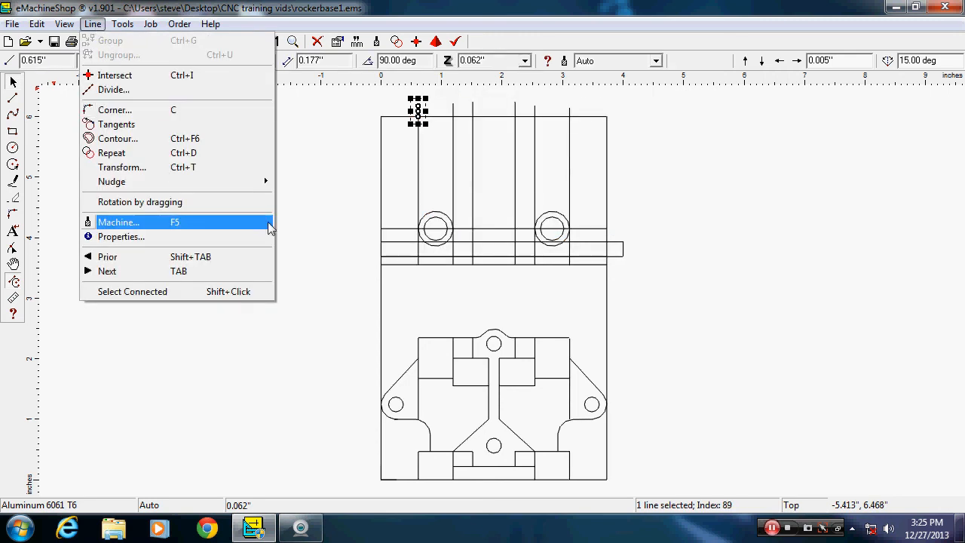
pyautogui.click(309, 223)
pyautogui.moveTo(245, 291); pyautogui.dragTo(653, 91)
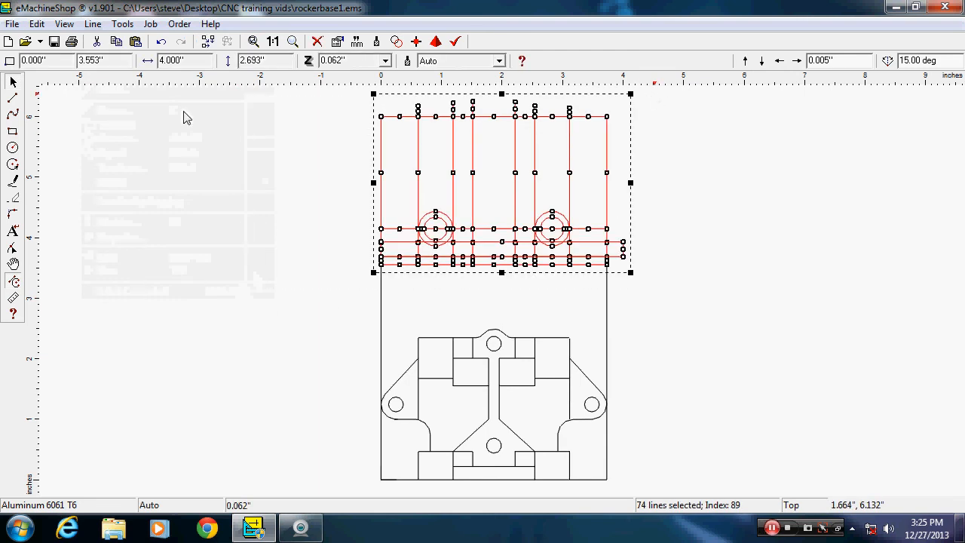
pyautogui.click(94, 24)
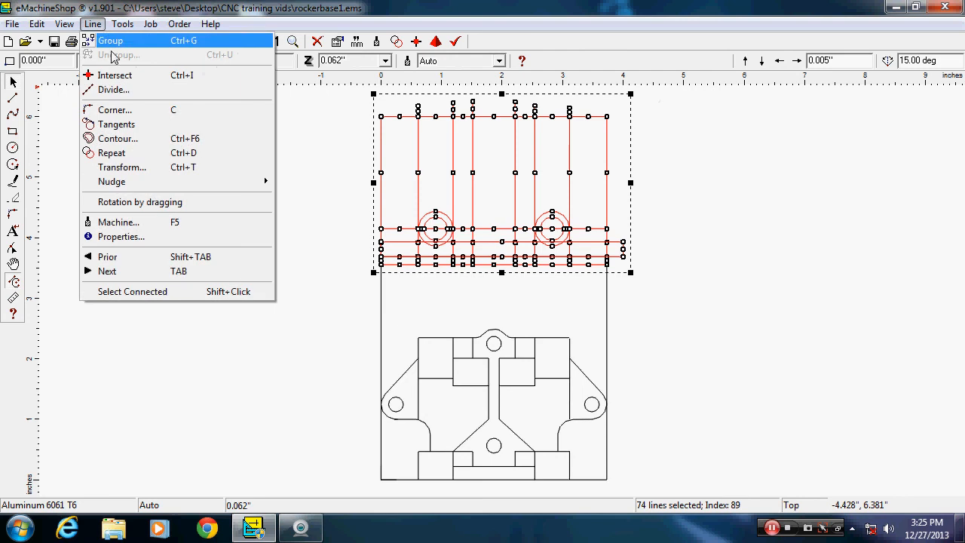
pyautogui.click(119, 78)
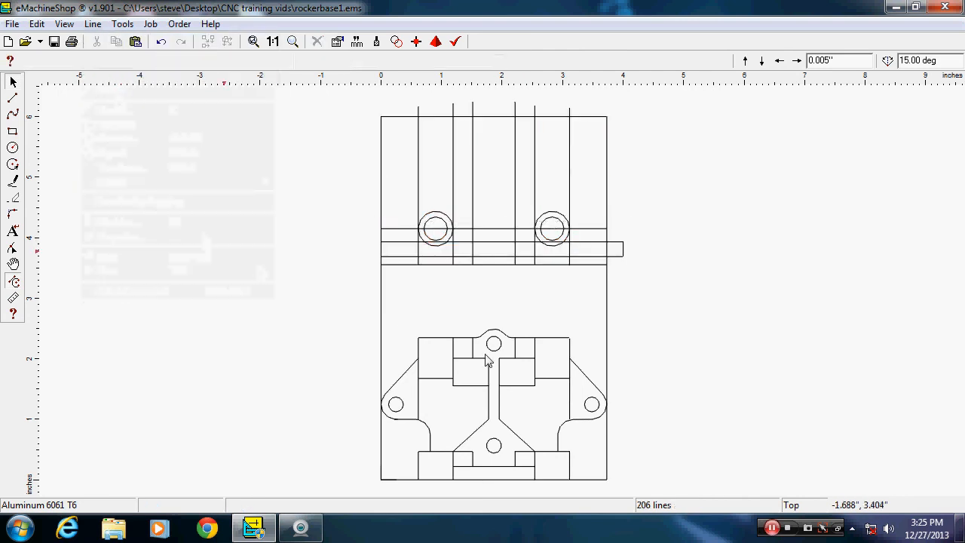
# Step: Delete the bottom line's rightmost segment, the stock's right edge beside the 0.133-inch strip and that edge's stretch between the two views
pyautogui.click(589, 266)
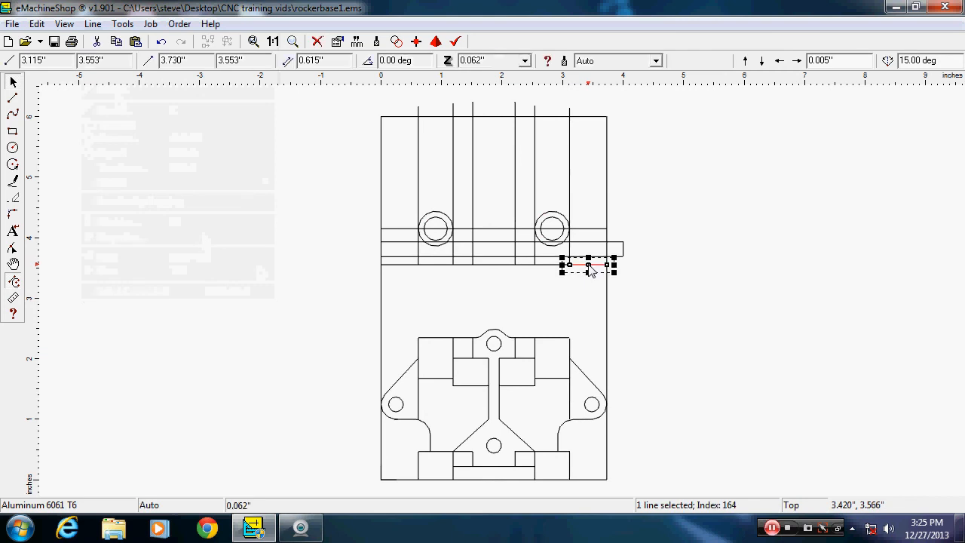
pyautogui.press('Delete')
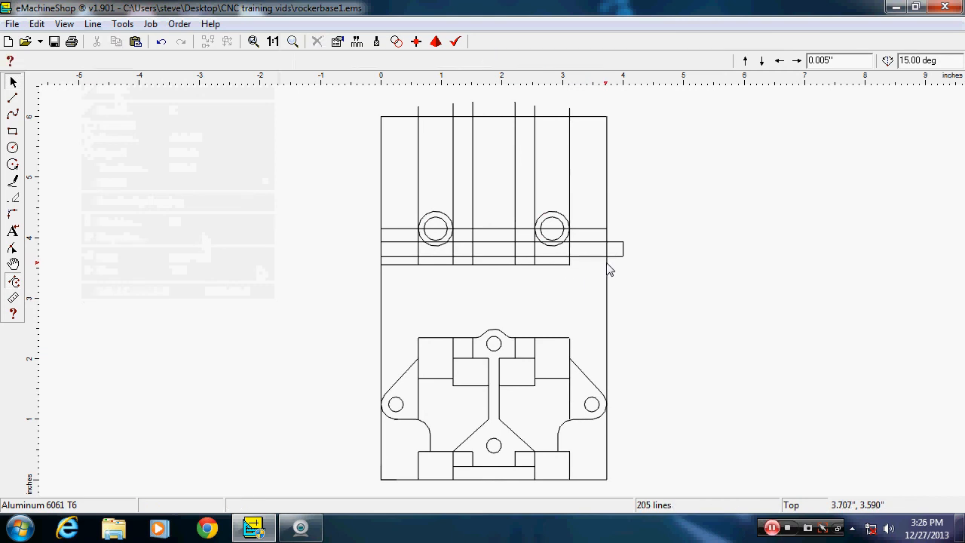
pyautogui.click(608, 260)
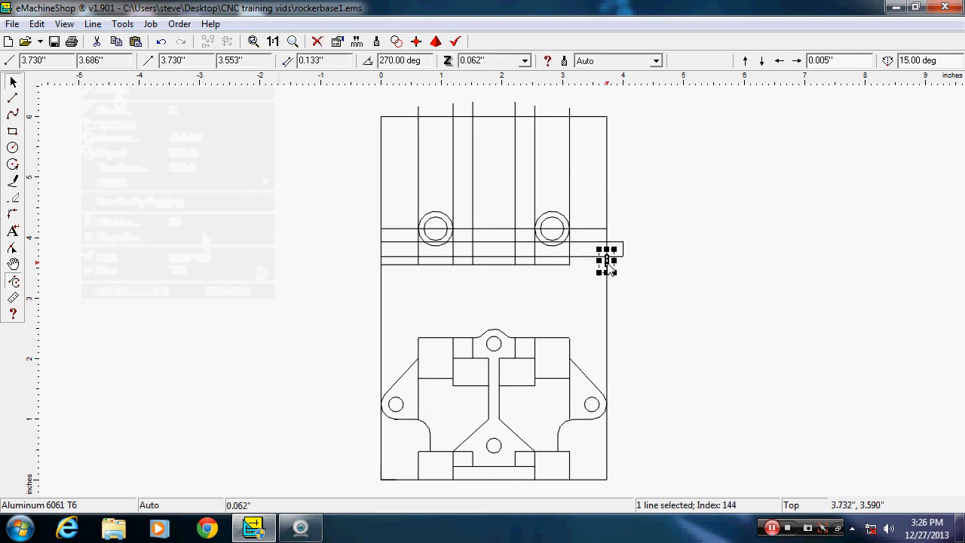
pyautogui.press('Delete')
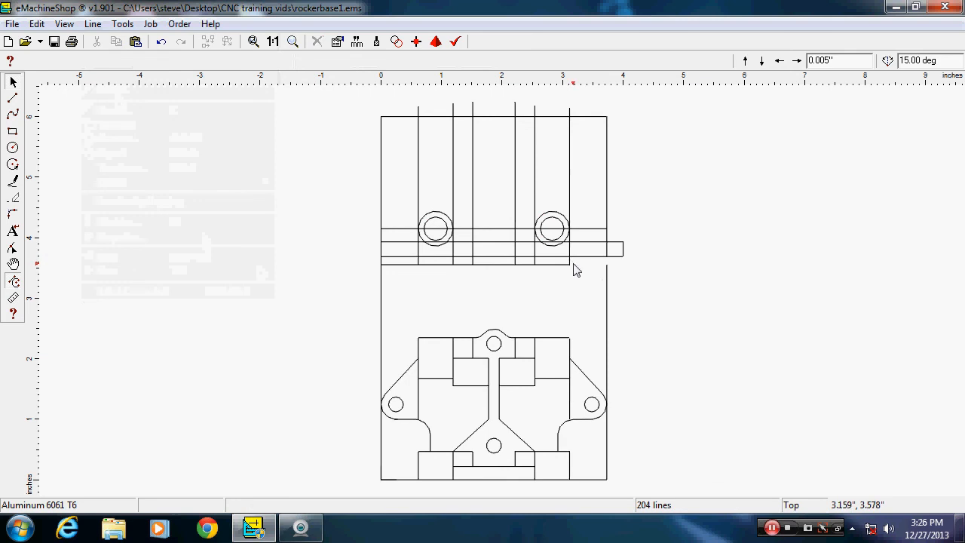
pyautogui.click(608, 328)
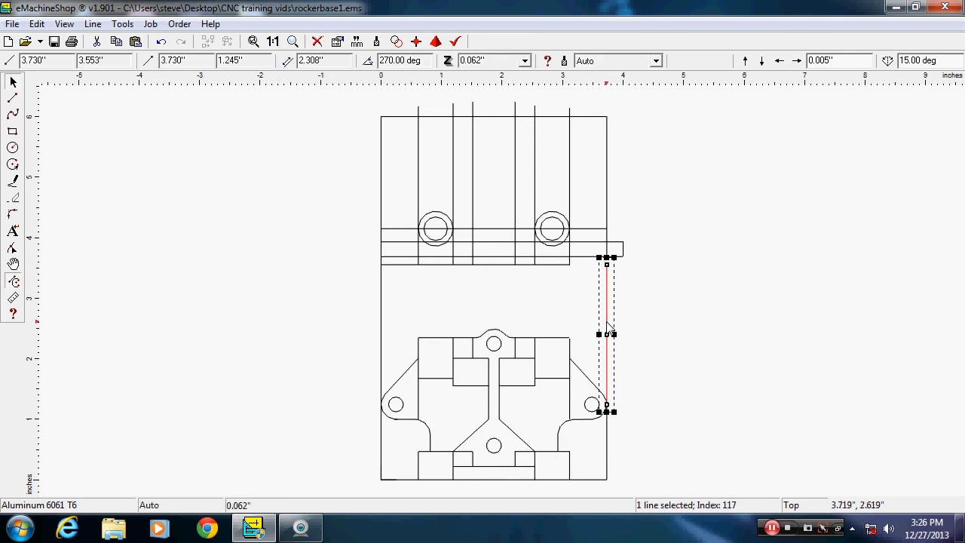
pyautogui.press('Delete')
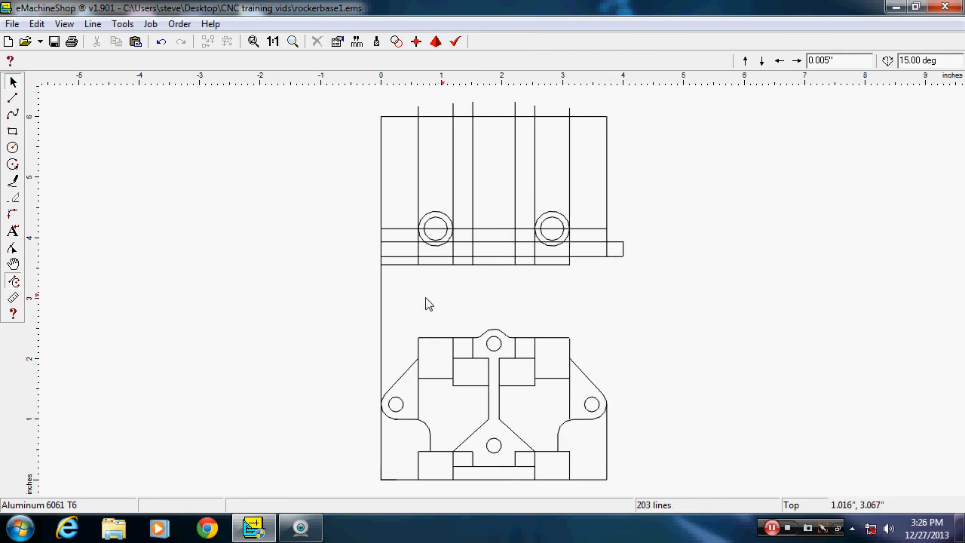
# Step: Delete the stock's left edge between the two views and the leftmost segment of the upper view's bottom line
pyautogui.click(382, 320)
pyautogui.press('Delete')
pyautogui.click(400, 265)
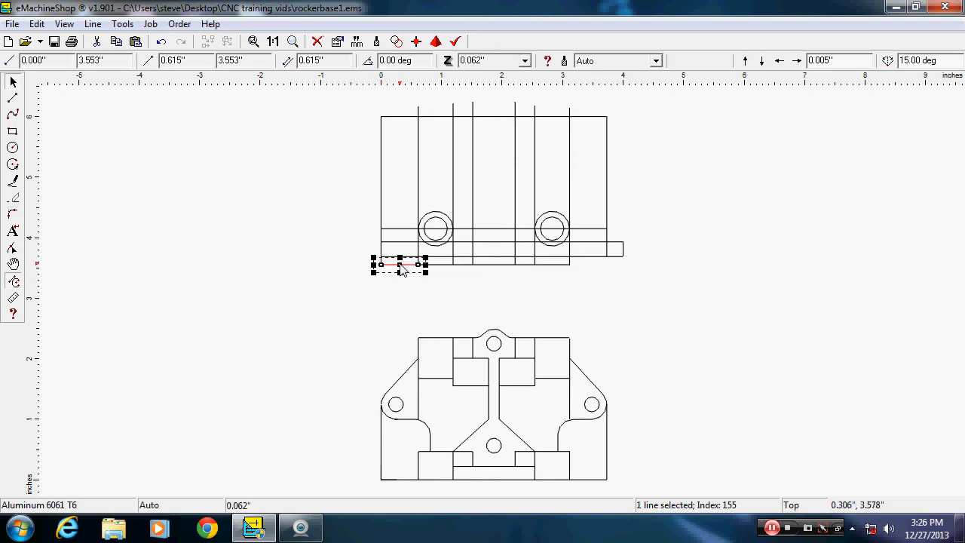
pyautogui.press('Delete')
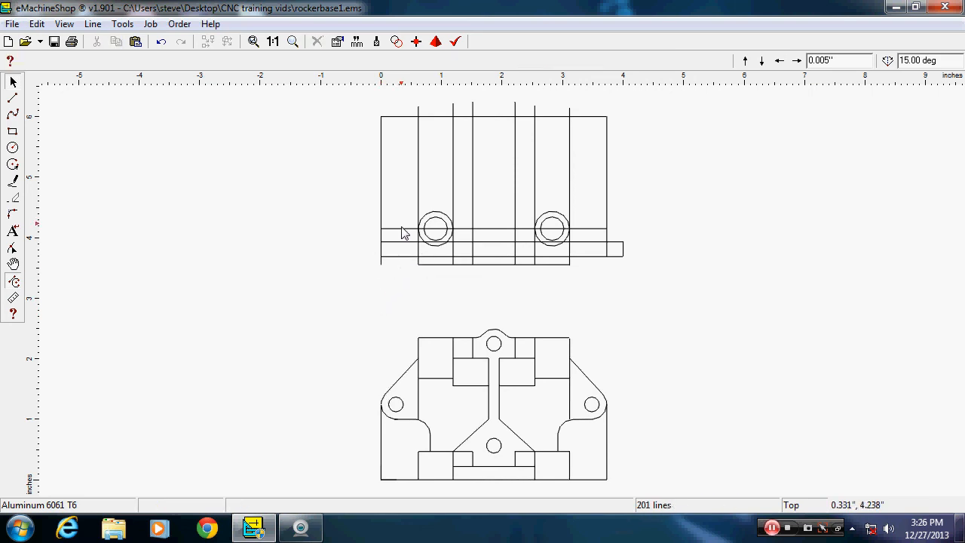
# Step: Delete the horizontal segment left of the left boss and the stock's left edge pieces directly above and below the 0.245-inch rectangle
pyautogui.click(403, 229)
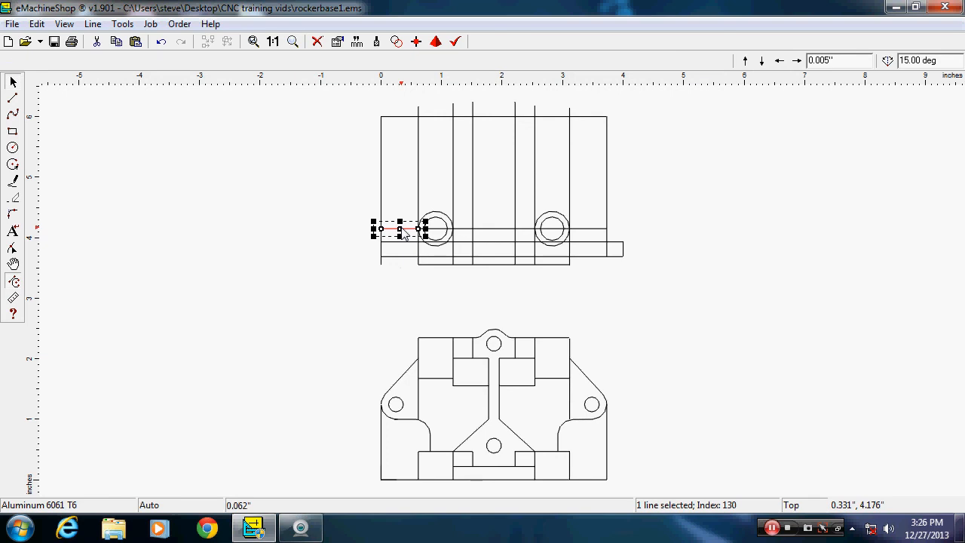
pyautogui.press('Delete')
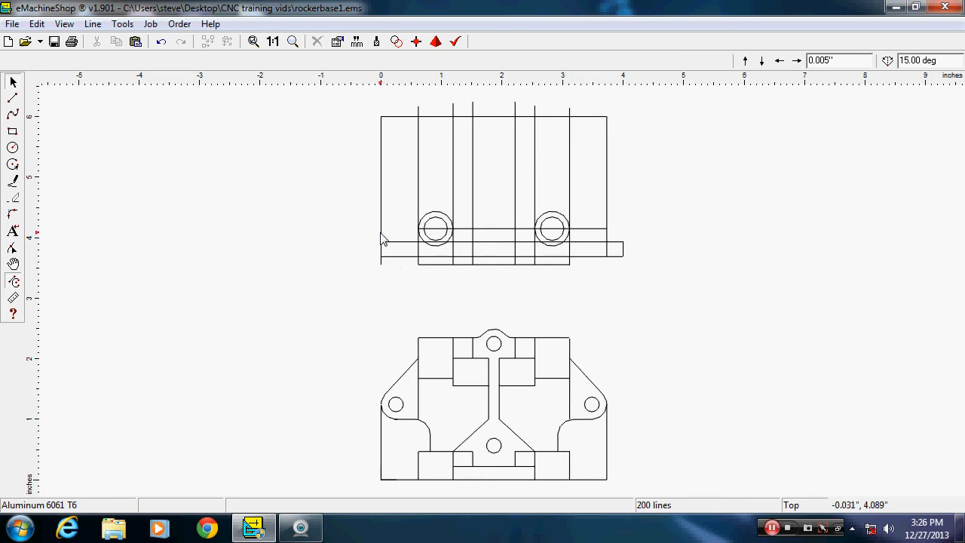
pyautogui.click(382, 239)
pyautogui.press('Delete')
pyautogui.click(382, 264)
pyautogui.press('Delete')
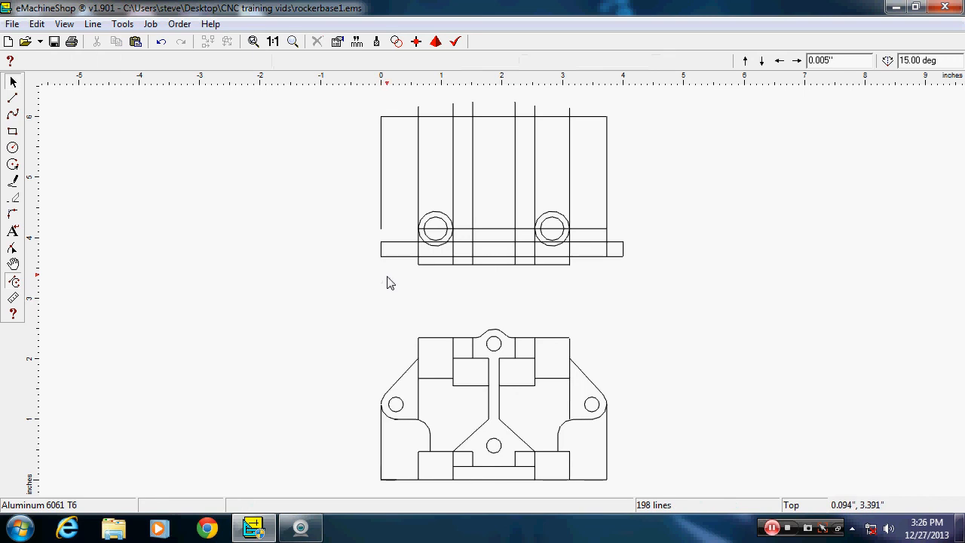
# Step: Delete the 0.245-inch rectangle's overhang past the stock's right edge and the short piece of that edge directly above the rectangle
pyautogui.click(617, 256)
pyautogui.click(618, 242)
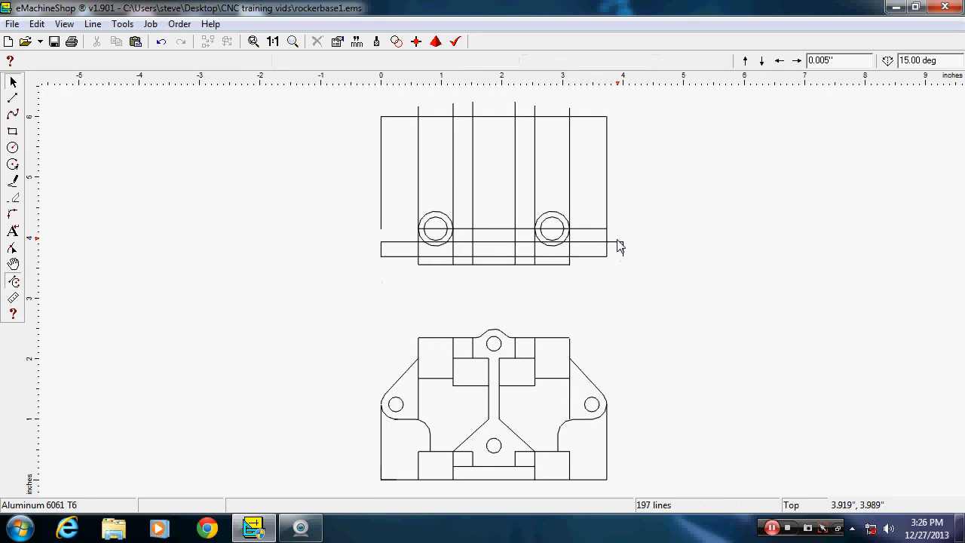
pyautogui.press('Delete')
pyautogui.click(623, 250)
pyautogui.press('Delete')
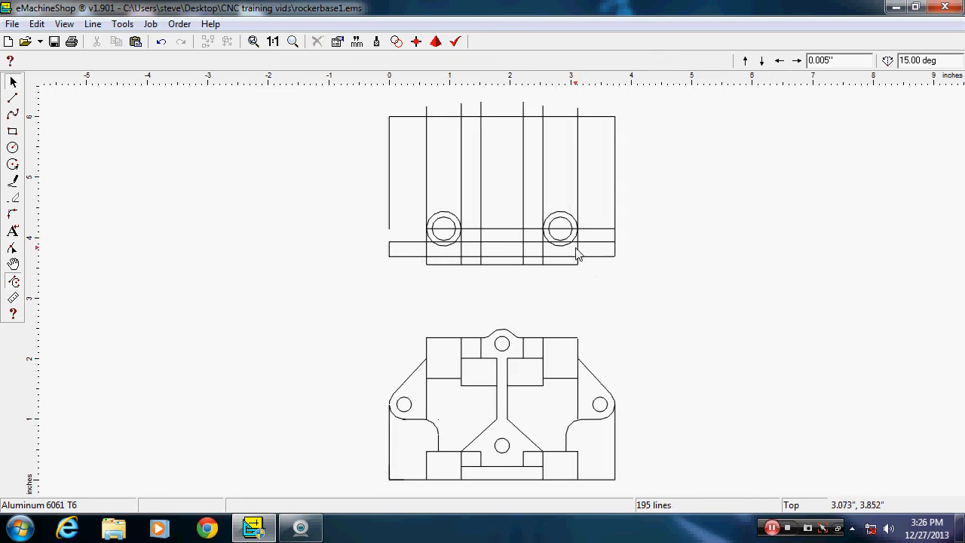
pyautogui.click(616, 242)
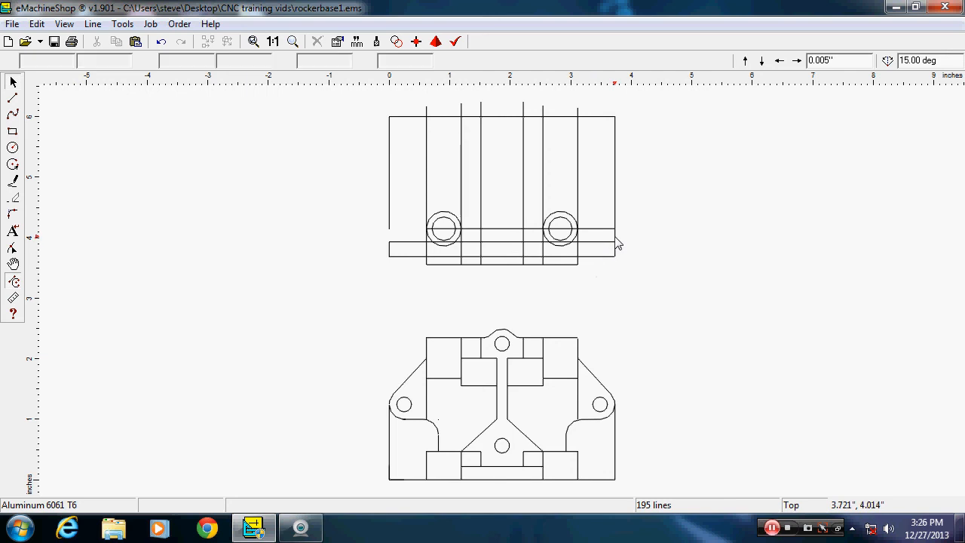
pyautogui.press('Delete')
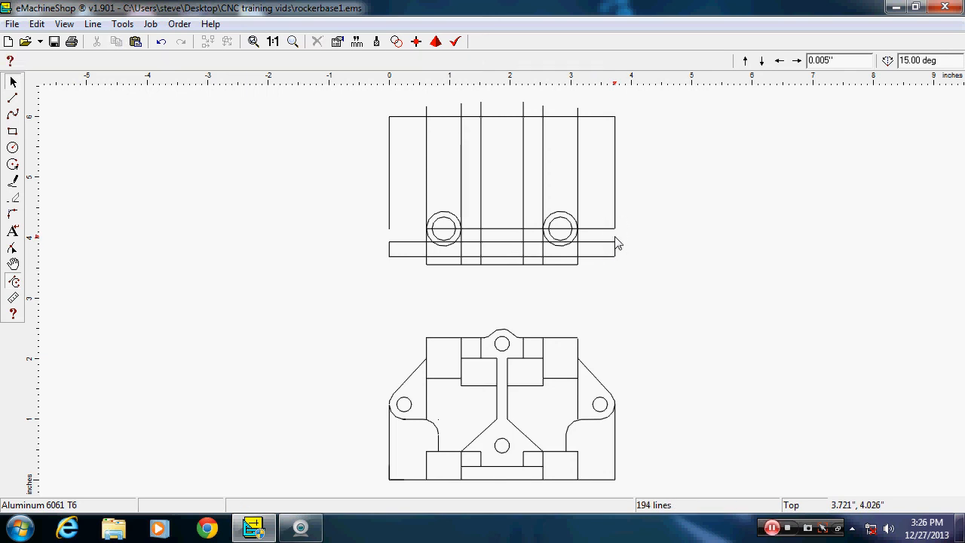
# Step: Delete the four inner vertical line segments inside the 0.133-inch strip below the 0.245-inch rectangle
pyautogui.click(545, 266)
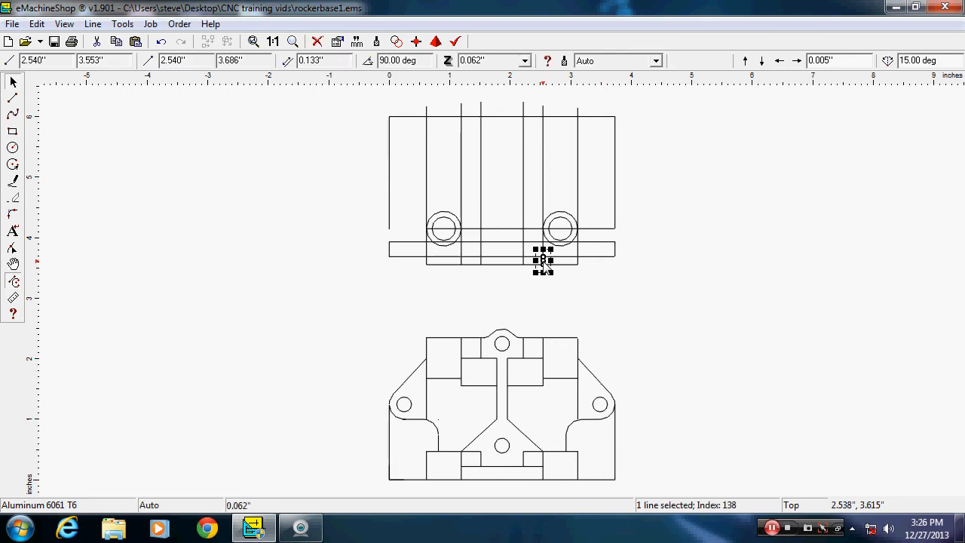
pyautogui.press('Delete')
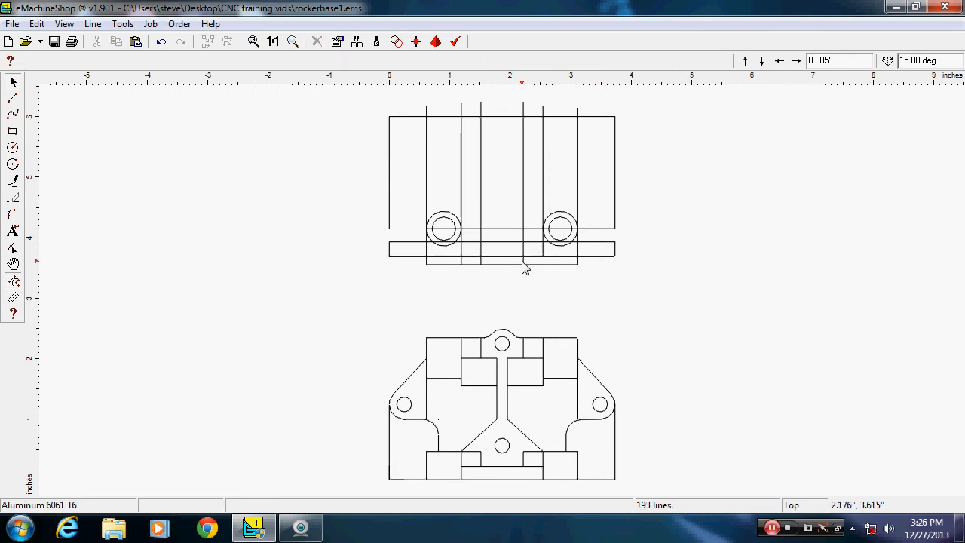
pyautogui.click(523, 261)
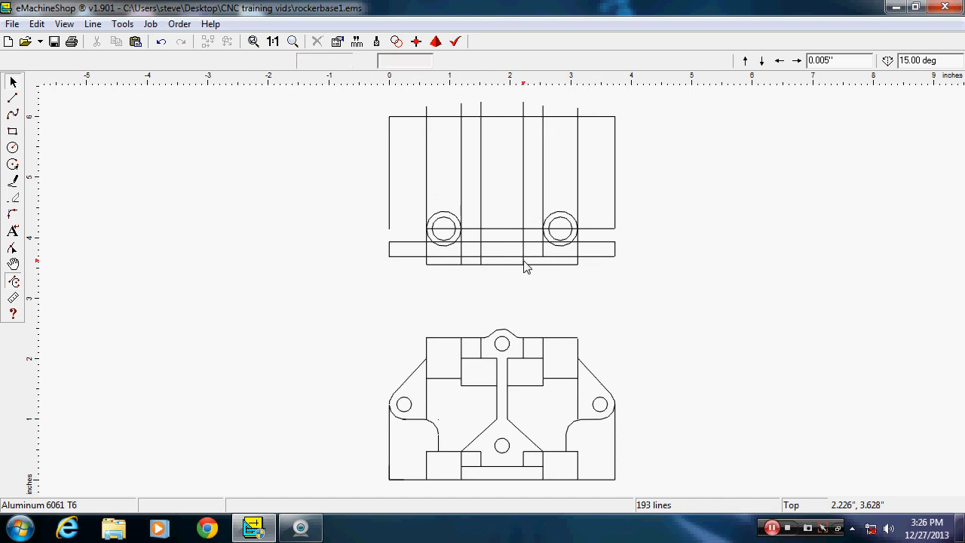
pyautogui.press('Delete')
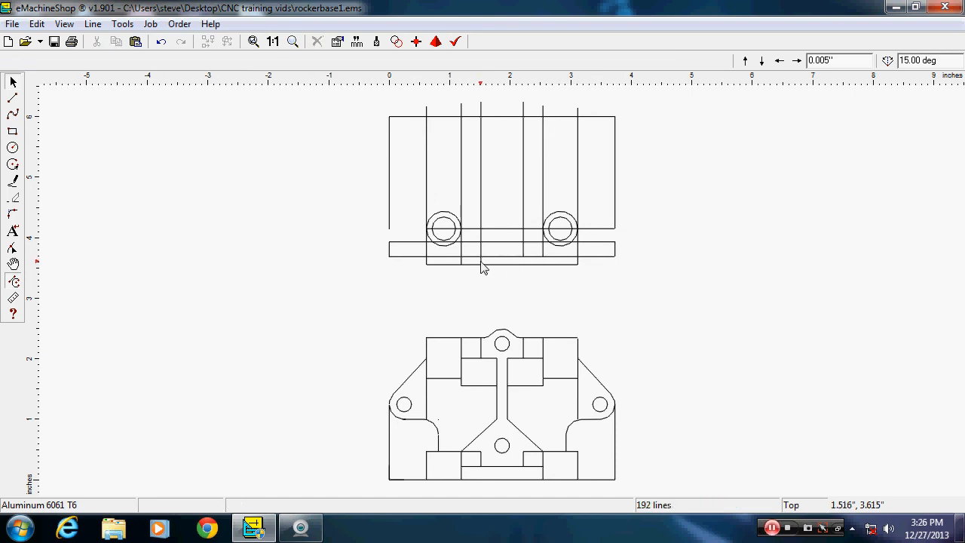
pyautogui.click(481, 261)
pyautogui.press('Delete')
pyautogui.click(461, 261)
pyautogui.press('Delete')
# Step: Delete the four inner vertical line segments crossing the 0.245-inch rectangle between the two bosses
pyautogui.click(462, 250)
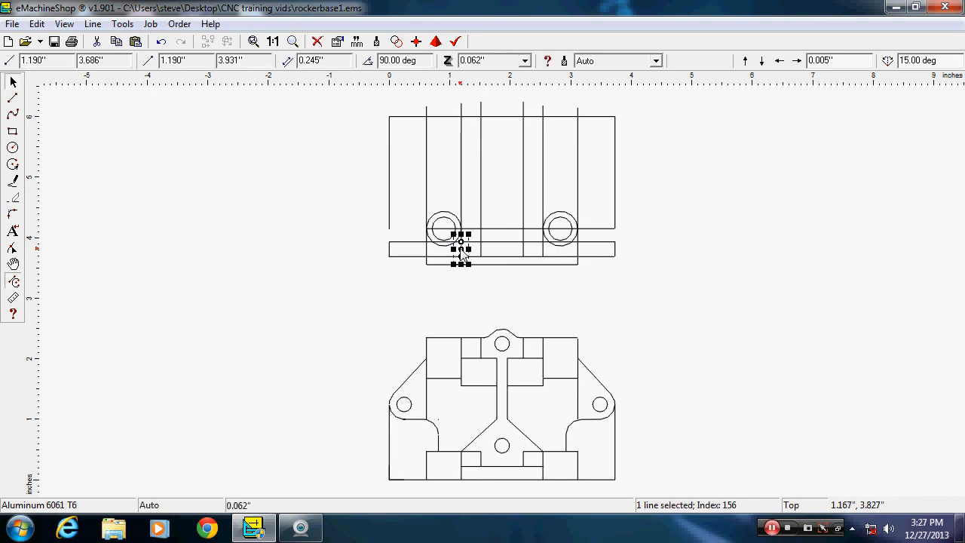
pyautogui.press('Delete')
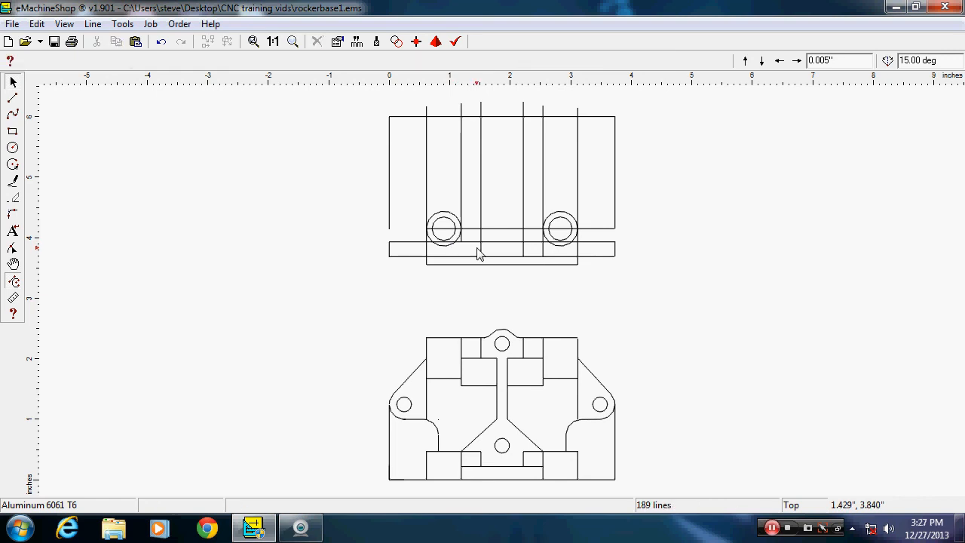
pyautogui.click(481, 250)
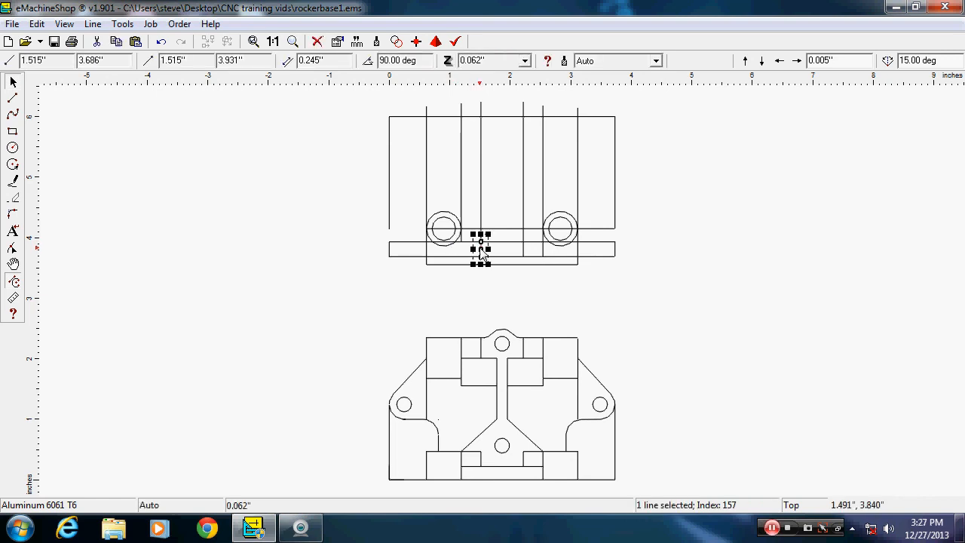
pyautogui.press('Delete')
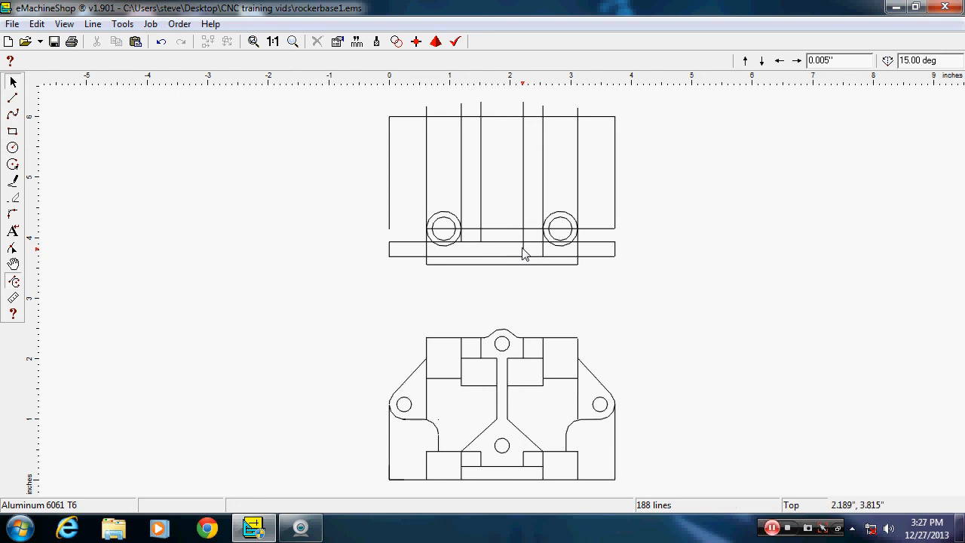
pyautogui.click(524, 253)
pyautogui.press('Delete')
pyautogui.click(544, 253)
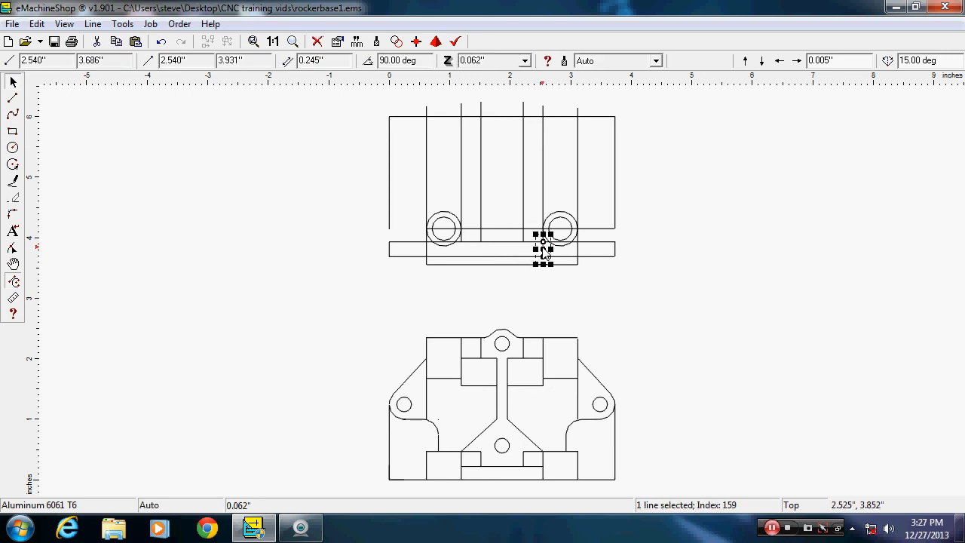
pyautogui.press('Delete')
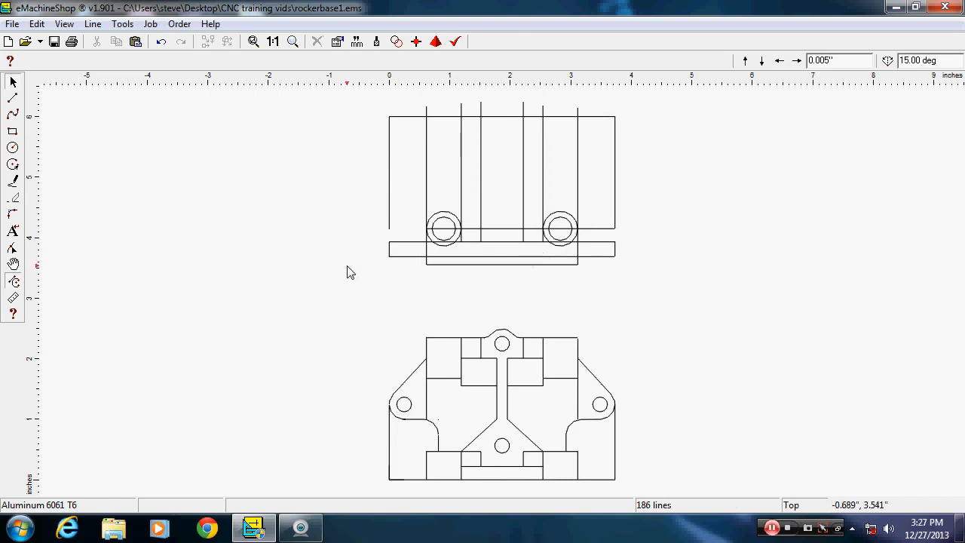
# Step: Delete the stock's left edge above the bosses, its top edge and the vertical line ends projecting above that edge
pyautogui.click(390, 169)
pyautogui.press('Delete')
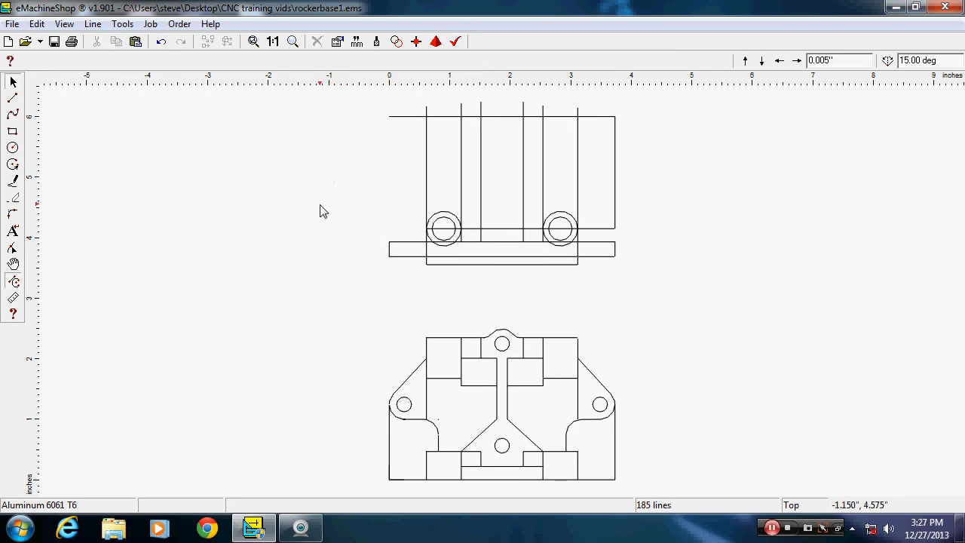
pyautogui.moveTo(599, 189); pyautogui.dragTo(678, 98)
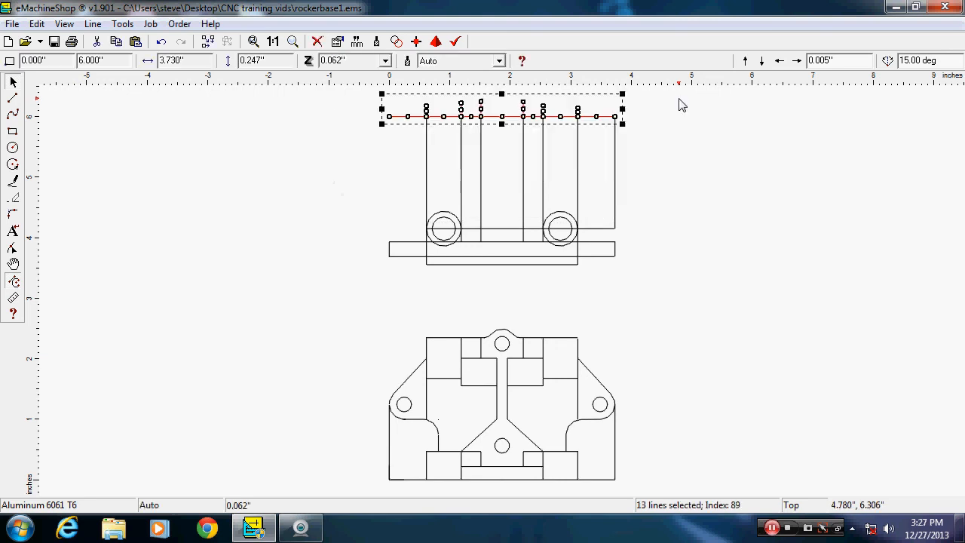
pyautogui.press('Delete')
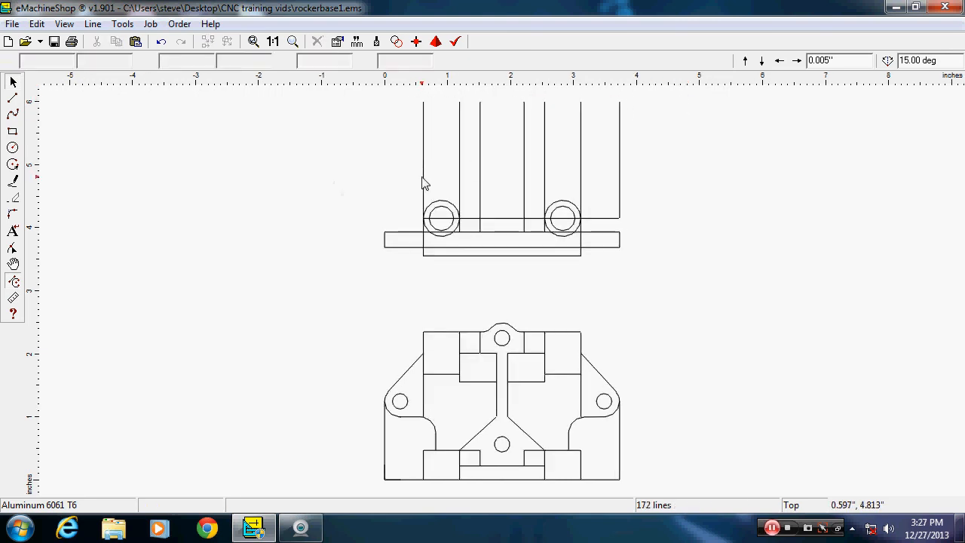
# Step: Delete the six vertical construction lines rising above the bosses and the horizontal line between them in the upper view
pyautogui.click(423, 183)
pyautogui.press('Delete')
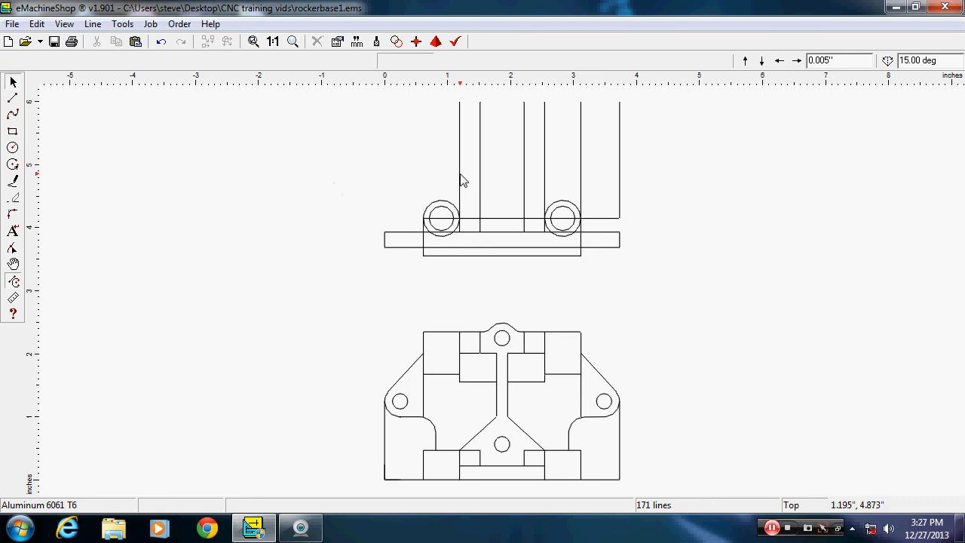
pyautogui.click(460, 179)
pyautogui.press('Delete')
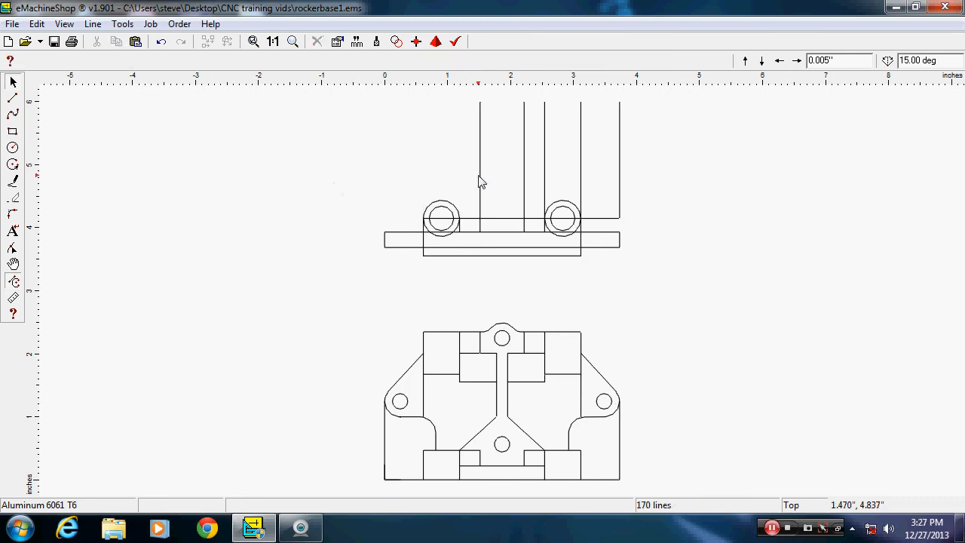
pyautogui.click(480, 182)
pyautogui.press('Delete')
pyautogui.click(525, 178)
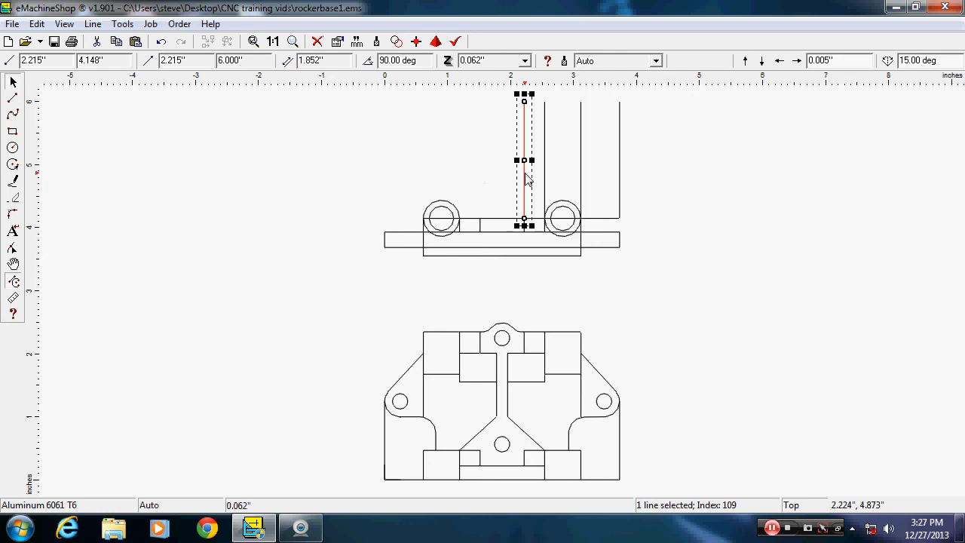
pyautogui.press('Delete')
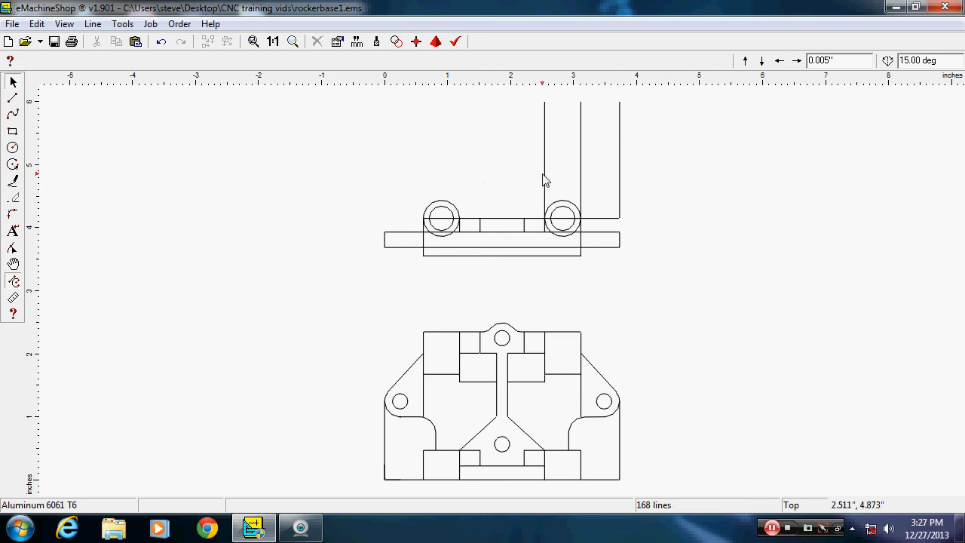
pyautogui.click(545, 180)
pyautogui.press('Delete')
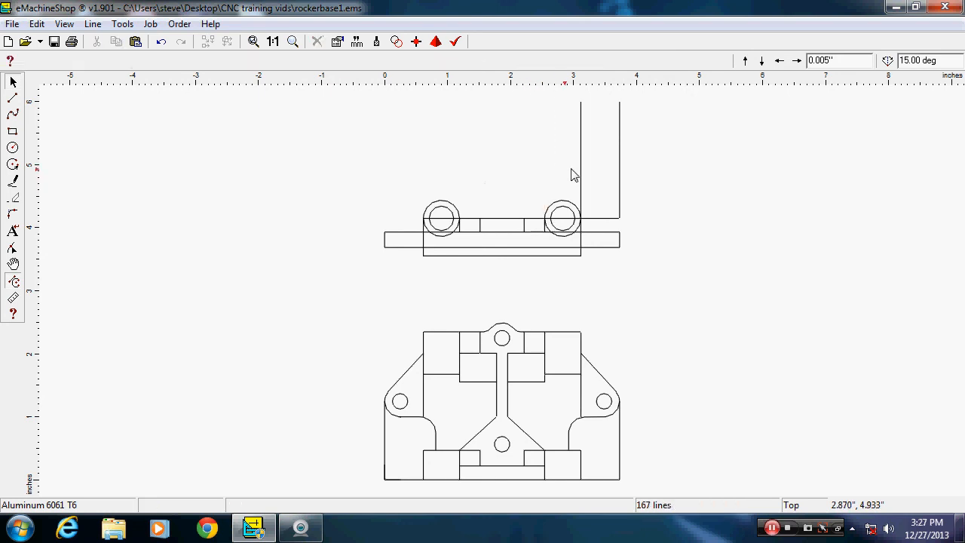
pyautogui.click(580, 172)
pyautogui.press('Delete')
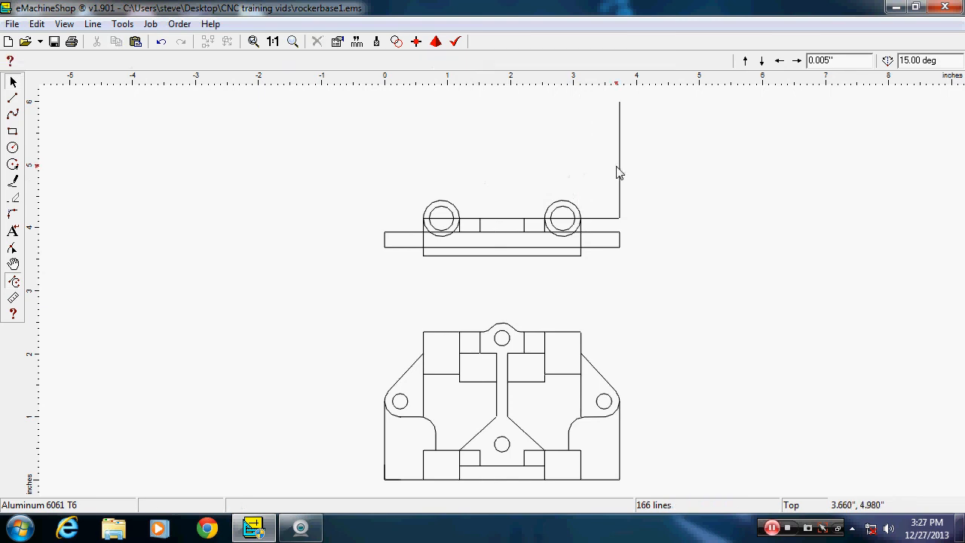
# Step: Delete the stock's remaining right edge above the flange and the horizontal segment extending right of the right boss
pyautogui.click(620, 176)
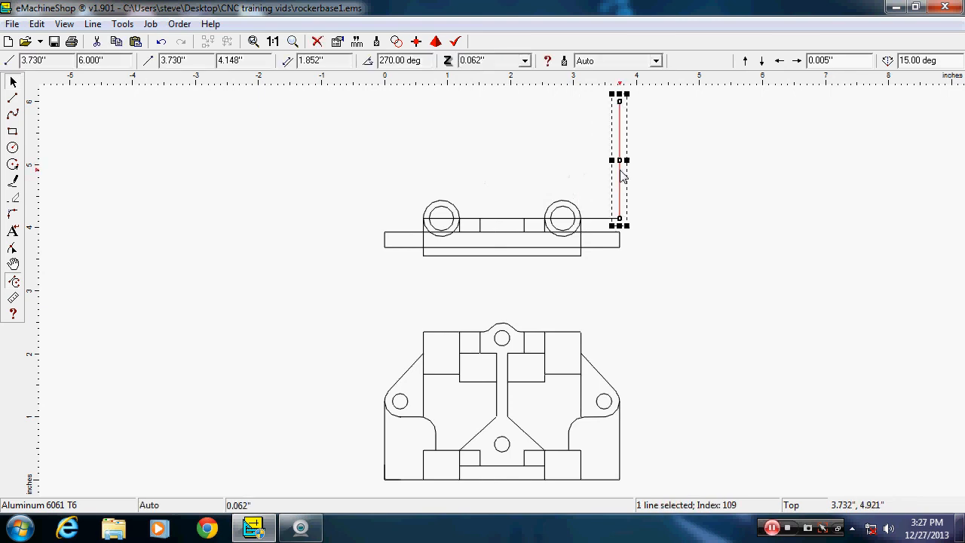
pyautogui.press('Delete')
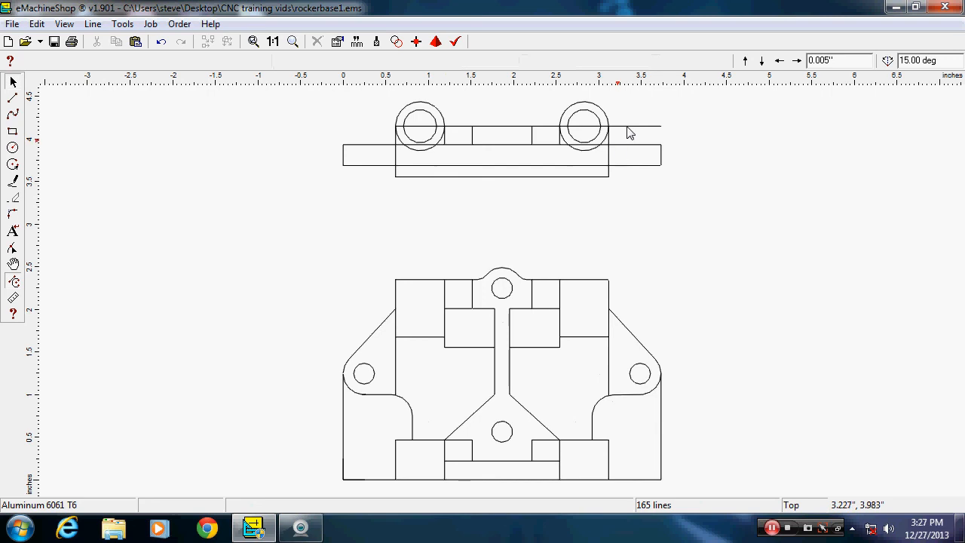
pyautogui.click(632, 129)
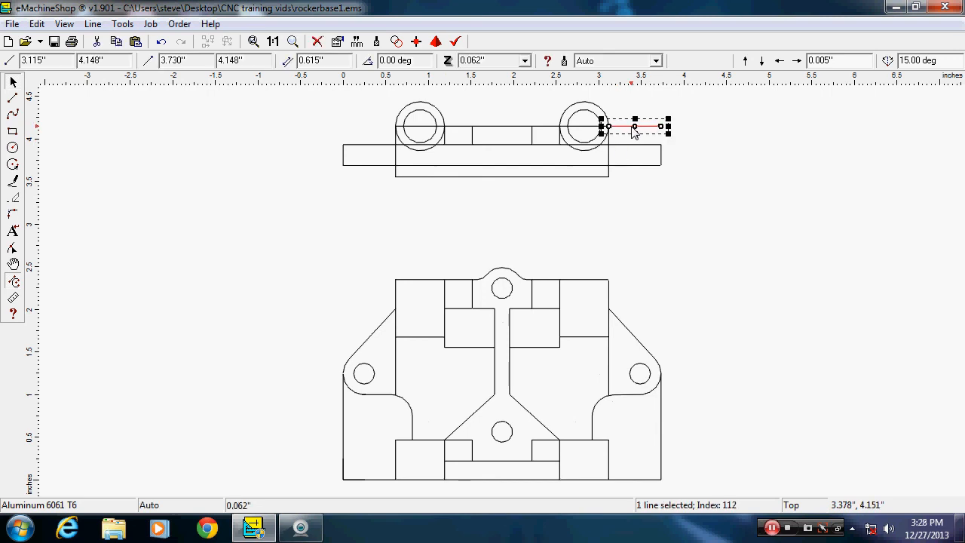
pyautogui.press('Delete')
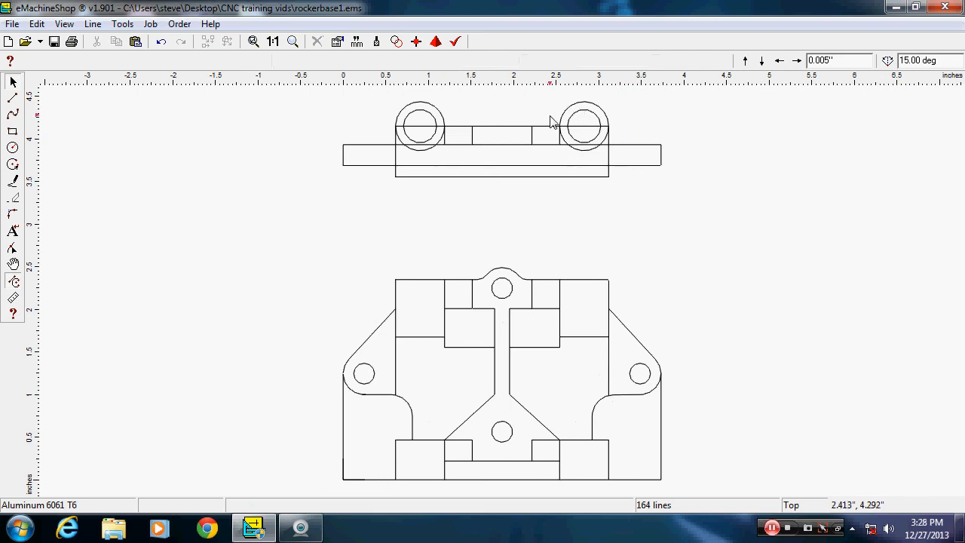
# Step: Delete the line segment across the bottom of the right boss and the three horizontal centerline pieces inside that boss
pyautogui.click(593, 146)
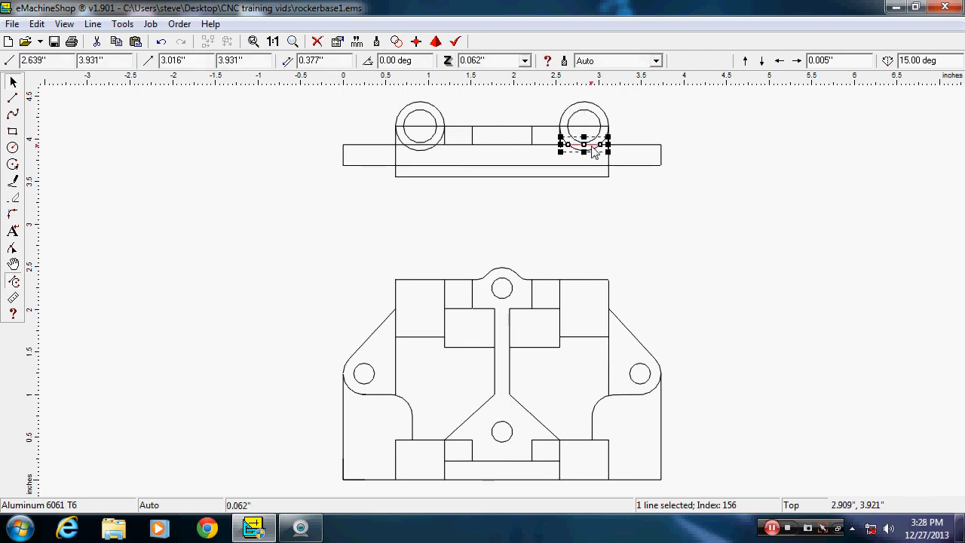
pyautogui.press('Delete')
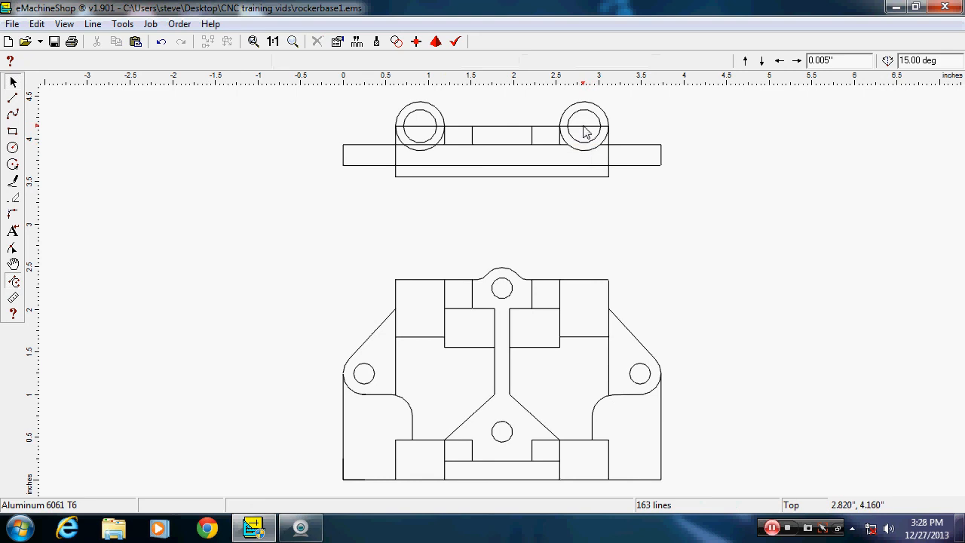
pyautogui.click(586, 131)
pyautogui.press('Delete')
pyautogui.click(605, 128)
pyautogui.press('Delete')
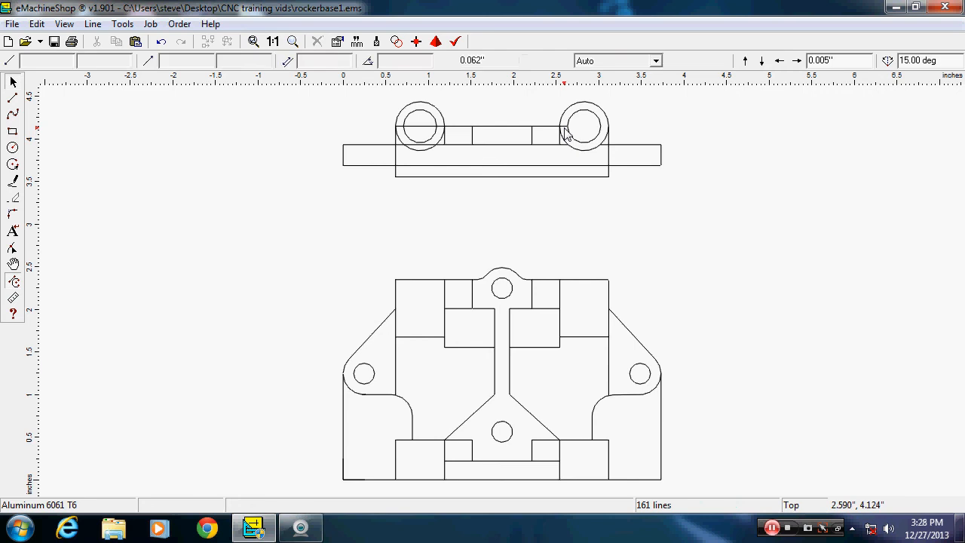
pyautogui.click(566, 132)
pyautogui.press('Delete')
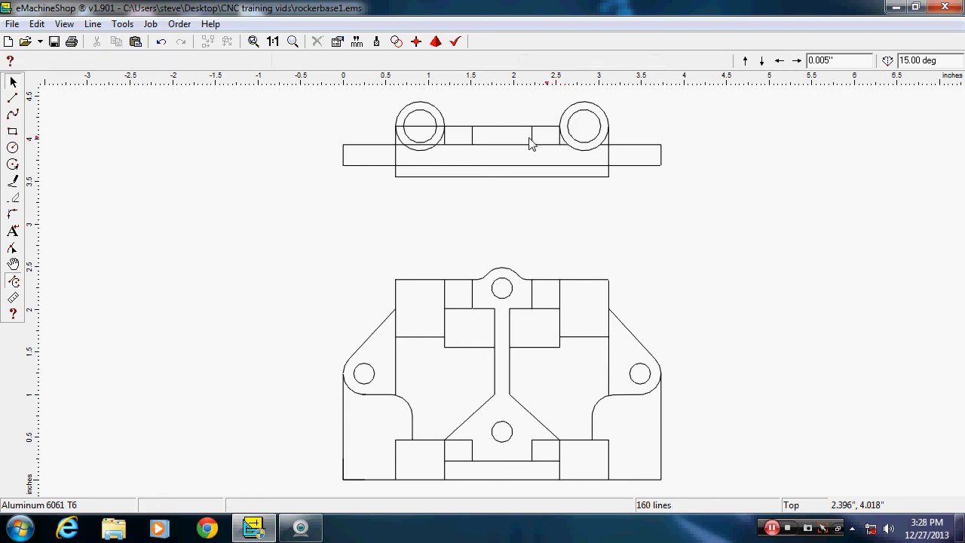
# Step: Delete the three horizontal centerline pieces inside the left boss and the line segment across its bottom
pyautogui.click(398, 133)
pyautogui.press('Delete')
pyautogui.click(444, 133)
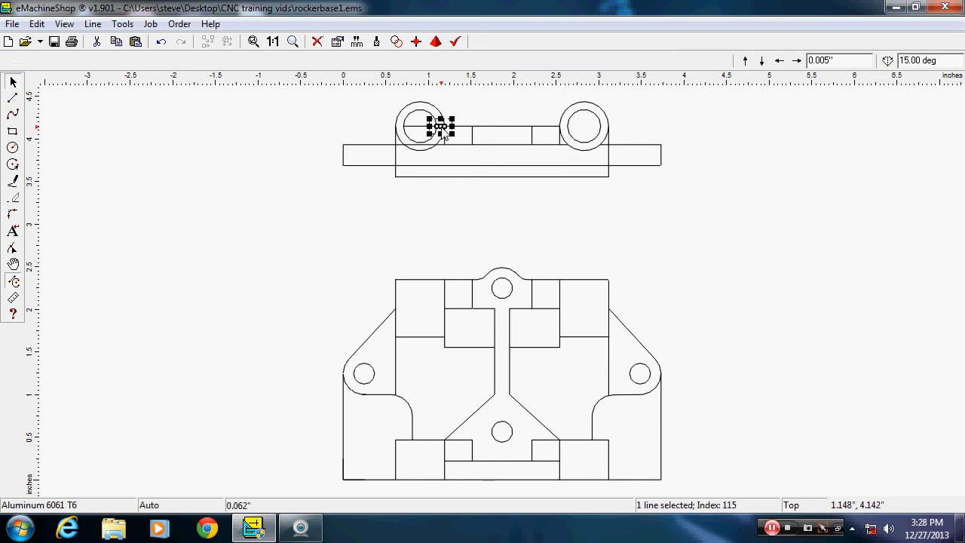
pyautogui.press('Delete')
pyautogui.click(422, 128)
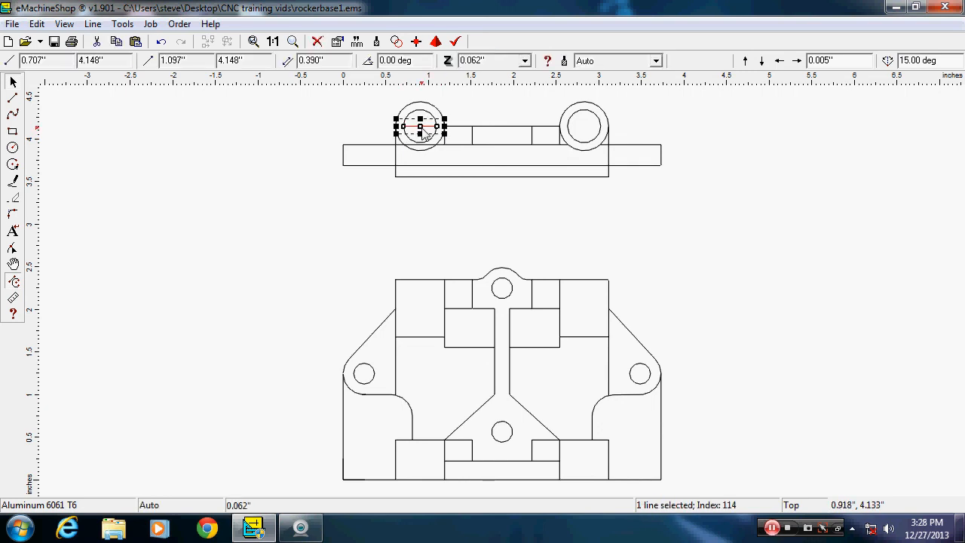
pyautogui.press('Delete')
pyautogui.click(425, 151)
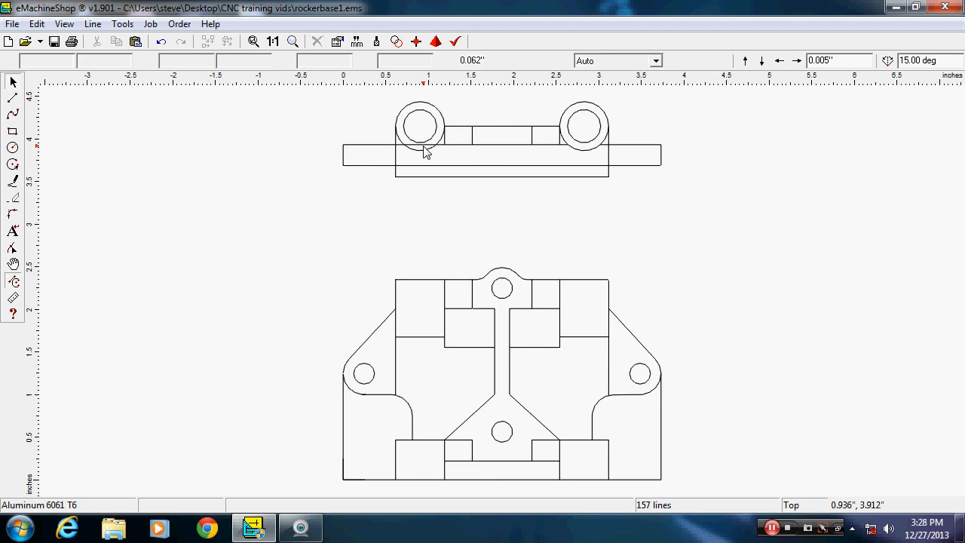
pyautogui.press('Delete')
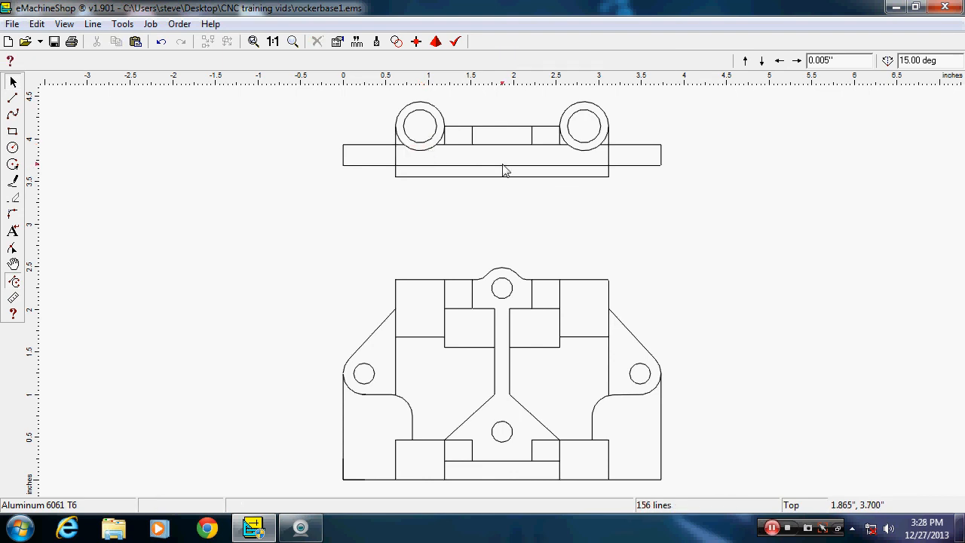
# Step: Delete the short vertical segments on the inner sides of the right and left bosses
pyautogui.click(561, 147)
pyautogui.click(562, 147)
pyautogui.press('Delete')
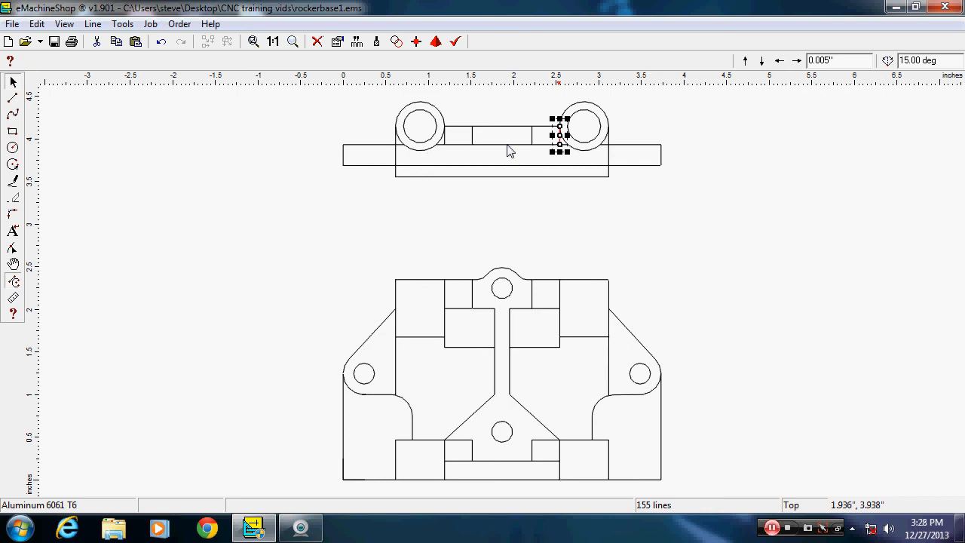
pyautogui.click(444, 137)
pyautogui.press('Delete')
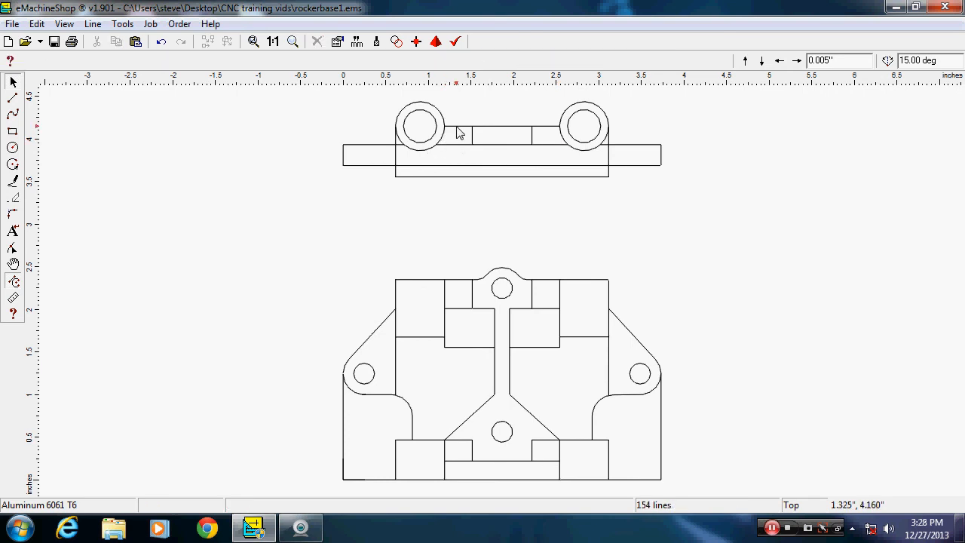
# Step: Delete the three horizontal centerline segments between the two bosses in the upper view
pyautogui.click(458, 130)
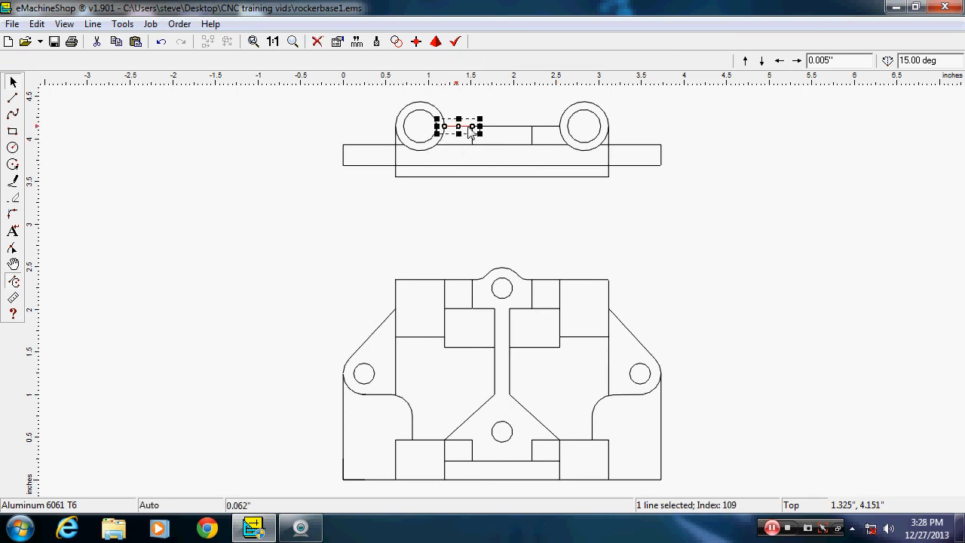
pyautogui.press('Delete')
pyautogui.click(509, 128)
pyautogui.press('Delete')
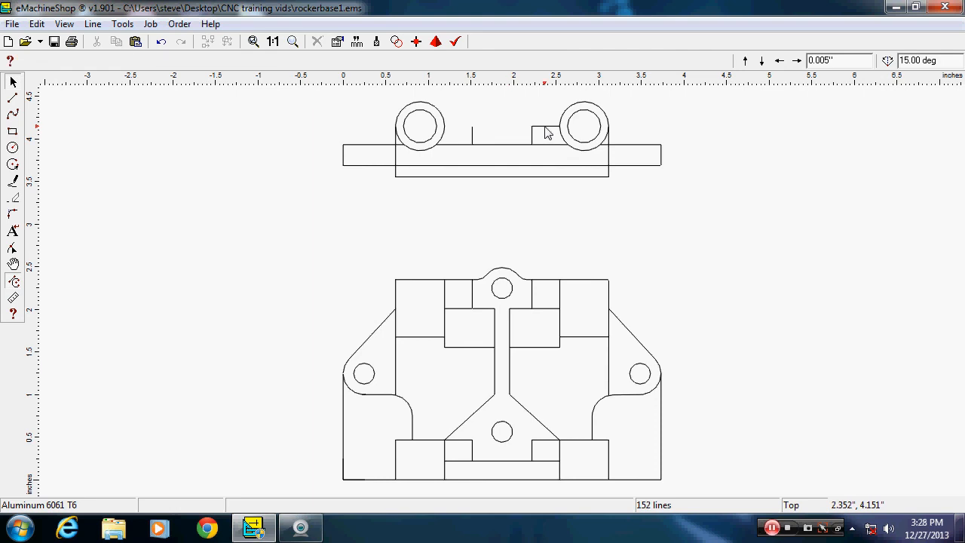
pyautogui.click(548, 128)
pyautogui.press('Delete')
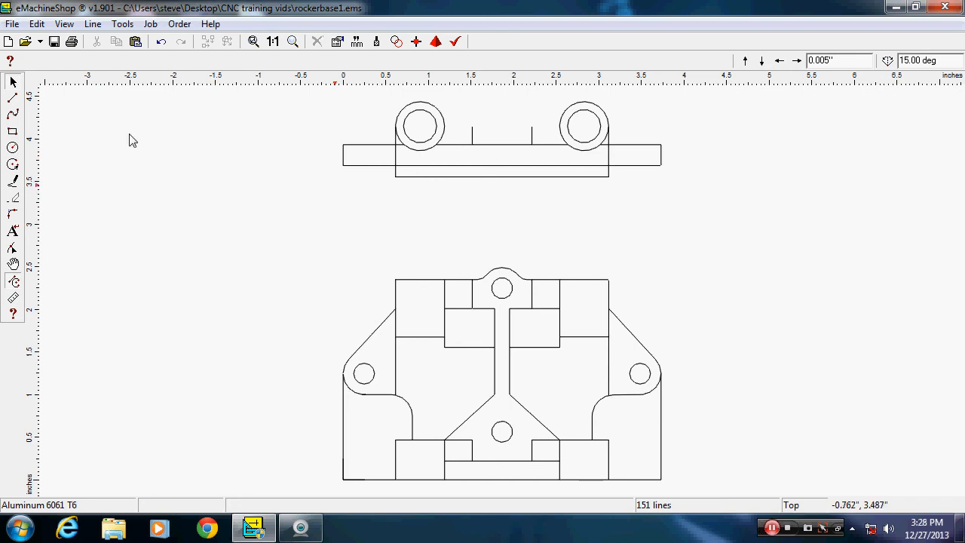
# Step: Draw two diagonal lines about 0.583 inch long from the bases of the short vertical lines to the inner upper sides of the bosses
pyautogui.click(12, 98)
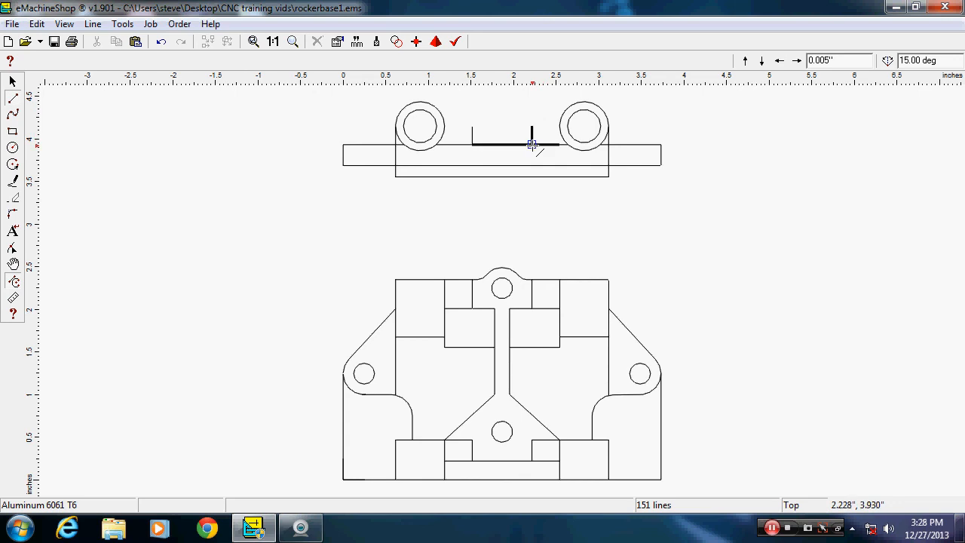
pyautogui.moveTo(532, 146)
pyautogui.mouseDown()
pyautogui.moveTo(543, 103)
pyautogui.moveTo(565, 109)
pyautogui.mouseUp()
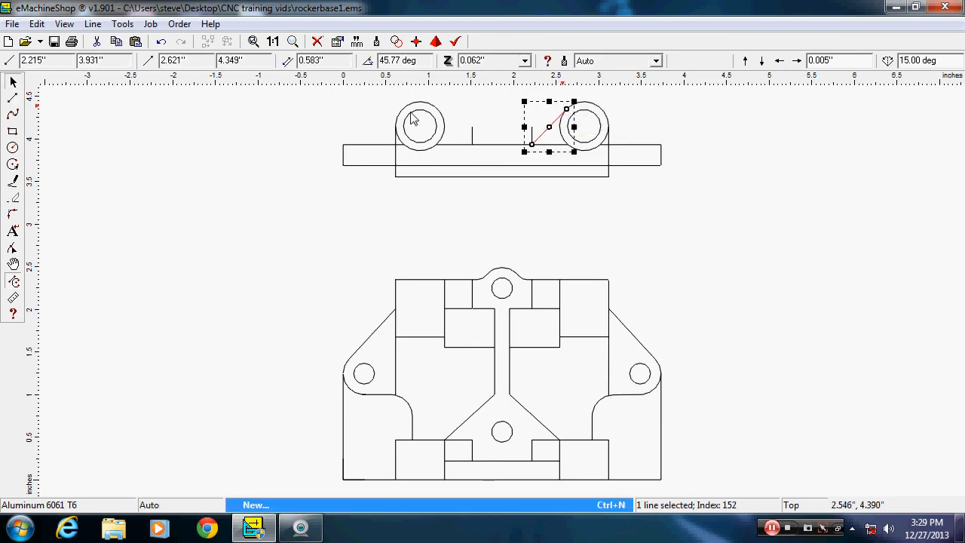
pyautogui.click(13, 98)
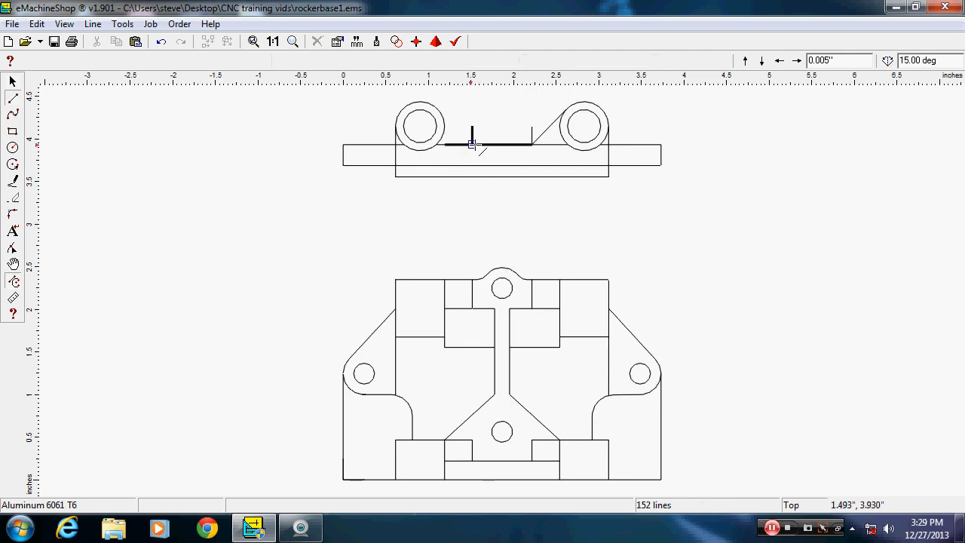
pyautogui.moveTo(472, 143); pyautogui.dragTo(438, 110)
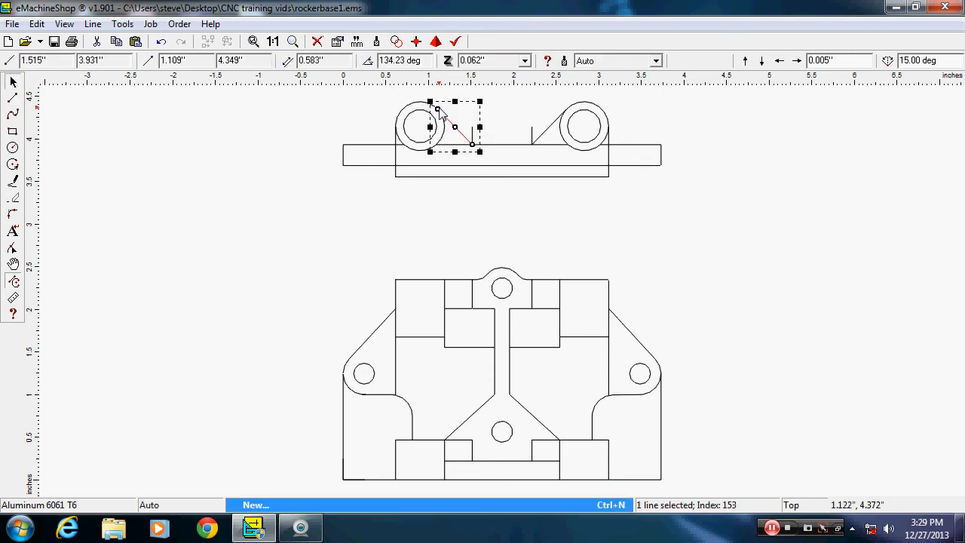
pyautogui.click(803, 193)
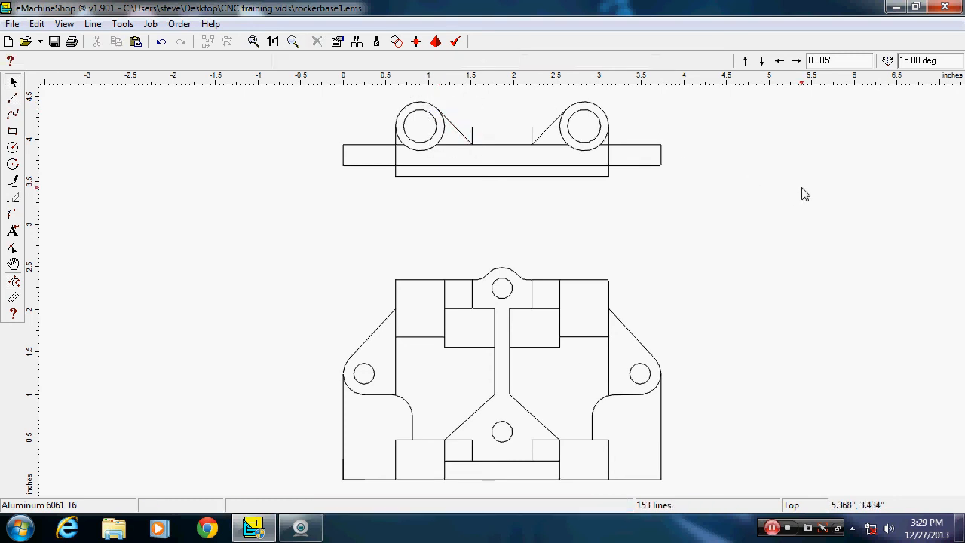
# Step: Delete the two short vertical lines standing between the bosses at the feet of the diagonals
pyautogui.click(473, 135)
pyautogui.press('Delete')
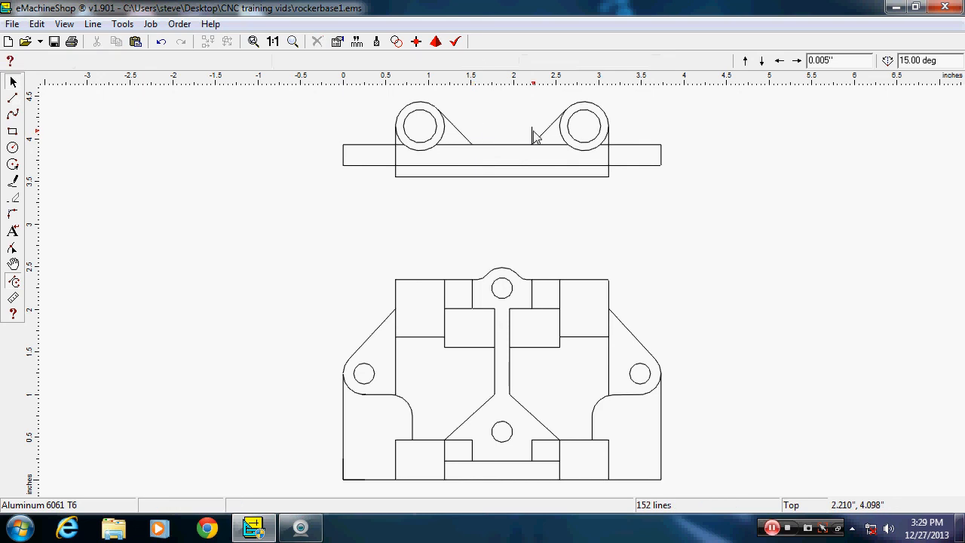
pyautogui.click(531, 138)
pyautogui.press('Delete')
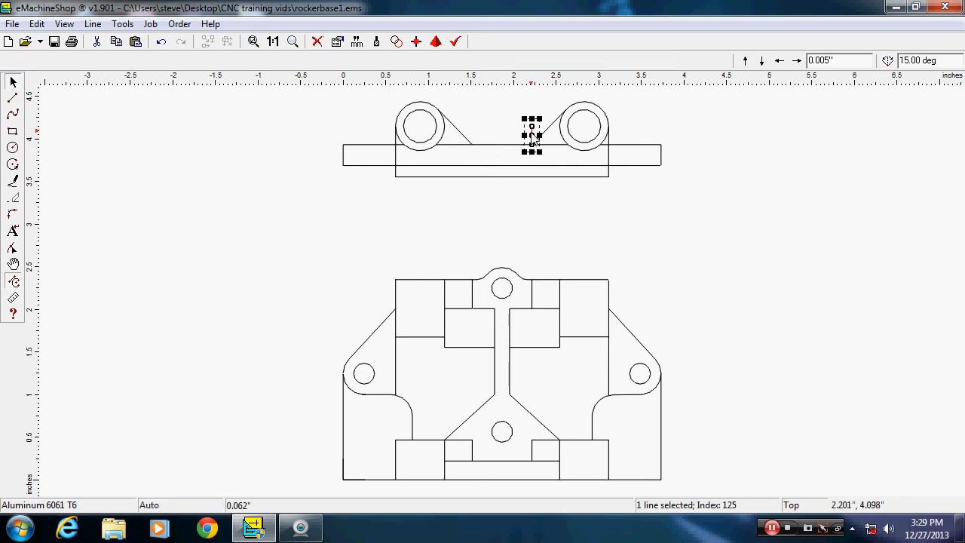
# Step: Delete the horizontal segments beneath the right and left diagonals, including the short pieces running into each boss
pyautogui.click(546, 145)
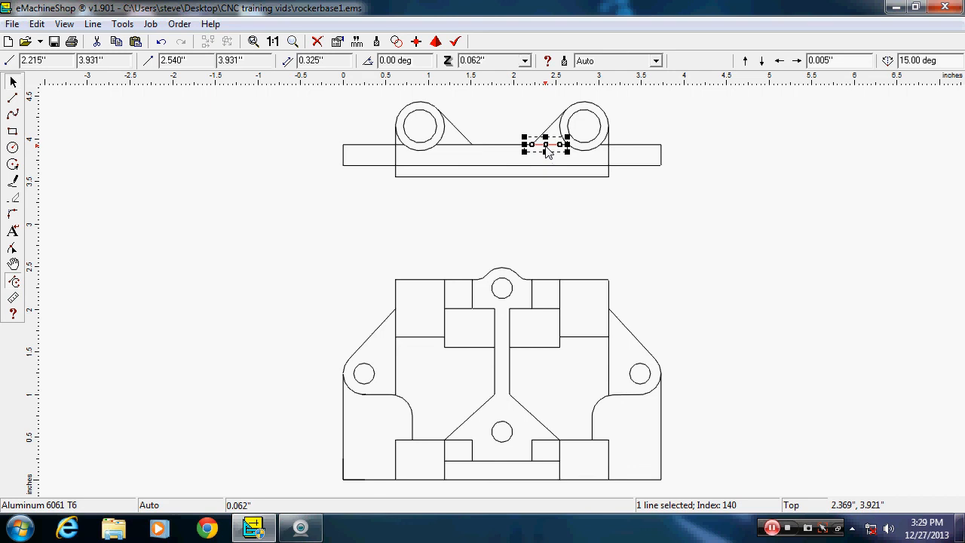
pyautogui.press('Delete')
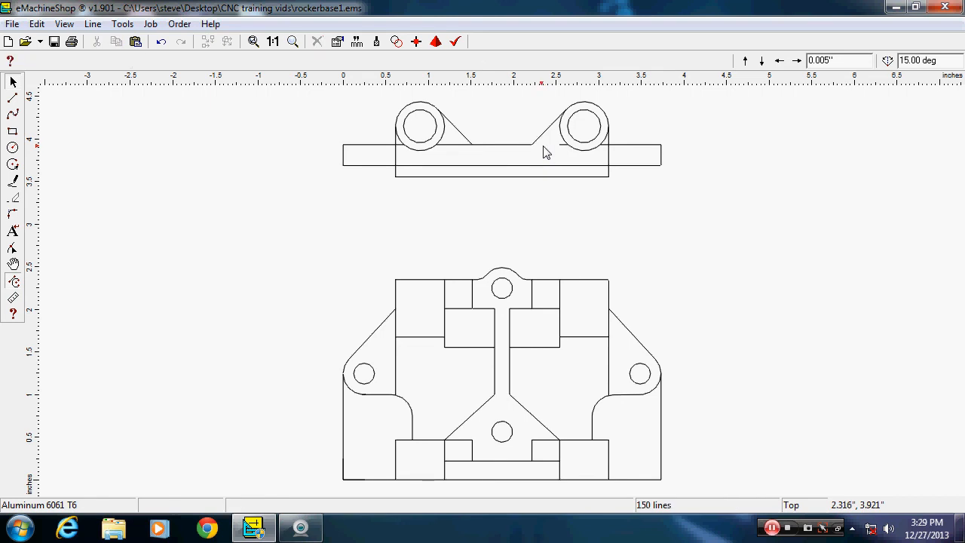
pyautogui.click(566, 150)
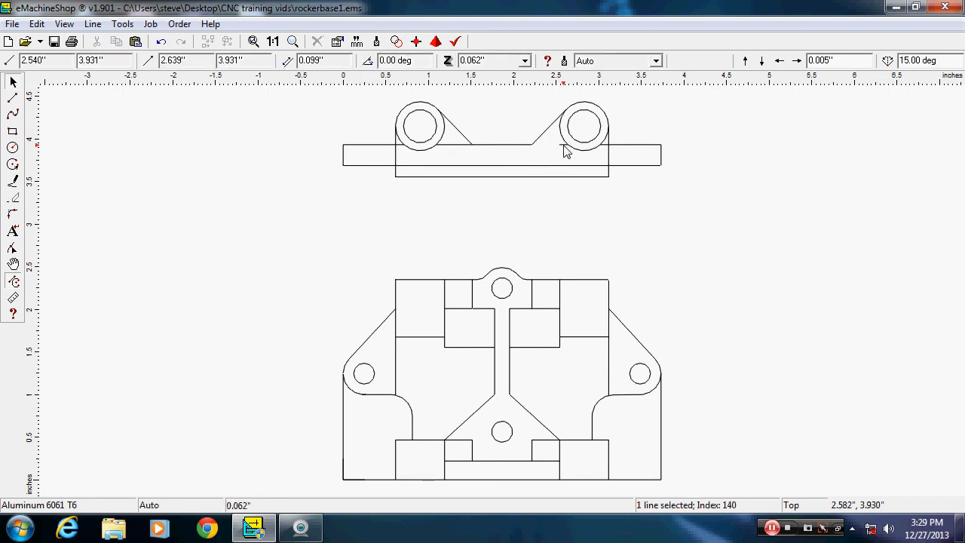
pyautogui.press('Delete')
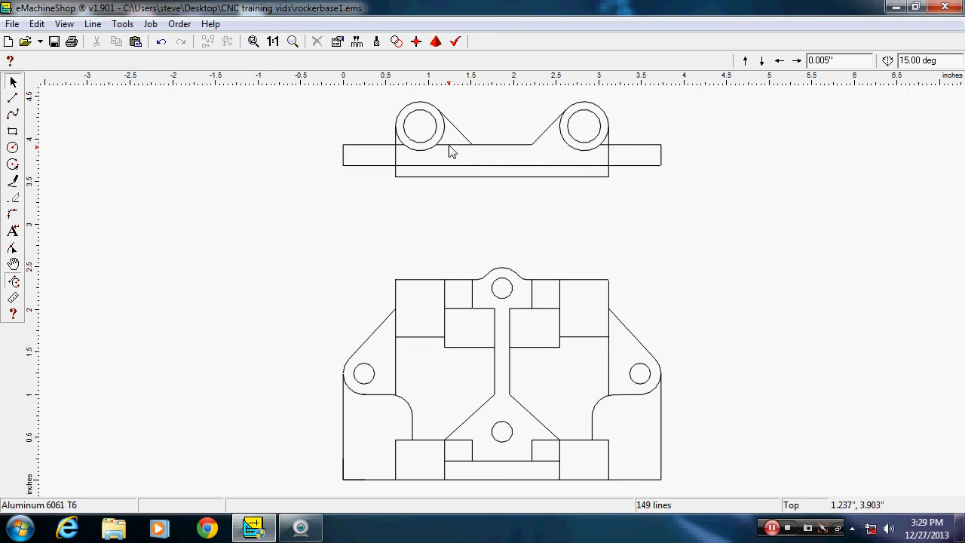
pyautogui.click(449, 150)
pyautogui.press('Delete')
pyautogui.click(444, 150)
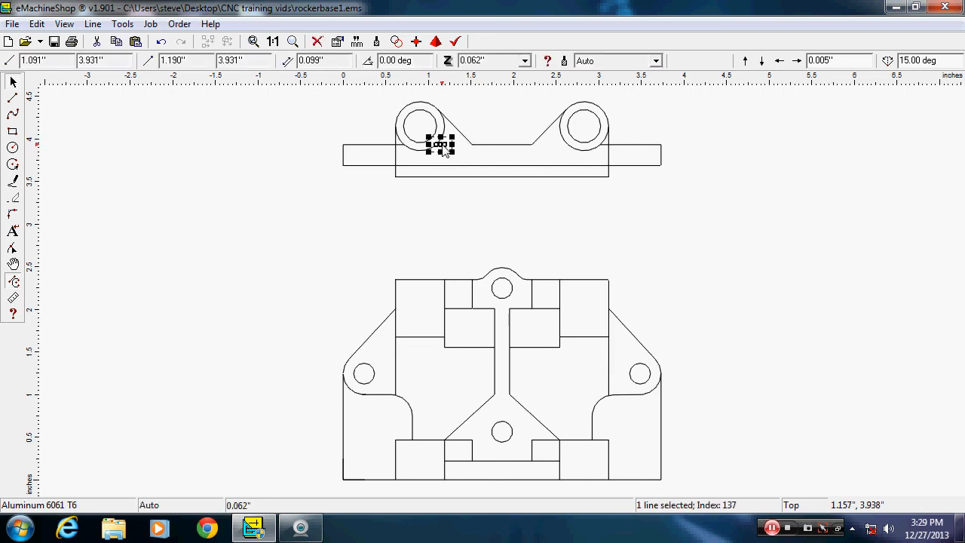
pyautogui.press('Delete')
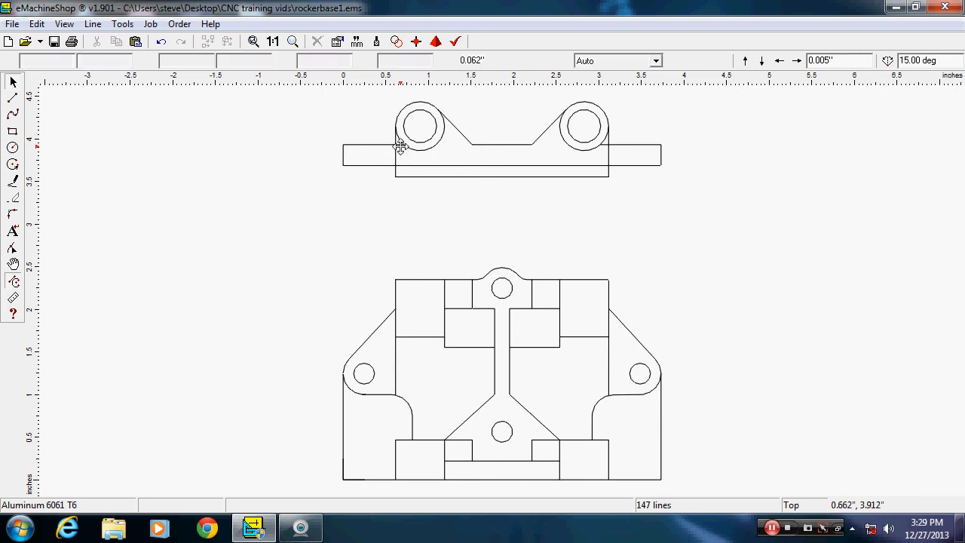
# Step: Delete the short horizontal segments between the bosses' outer lower sides and the body's vertical side edges
pyautogui.click(398, 148)
pyautogui.press('Delete')
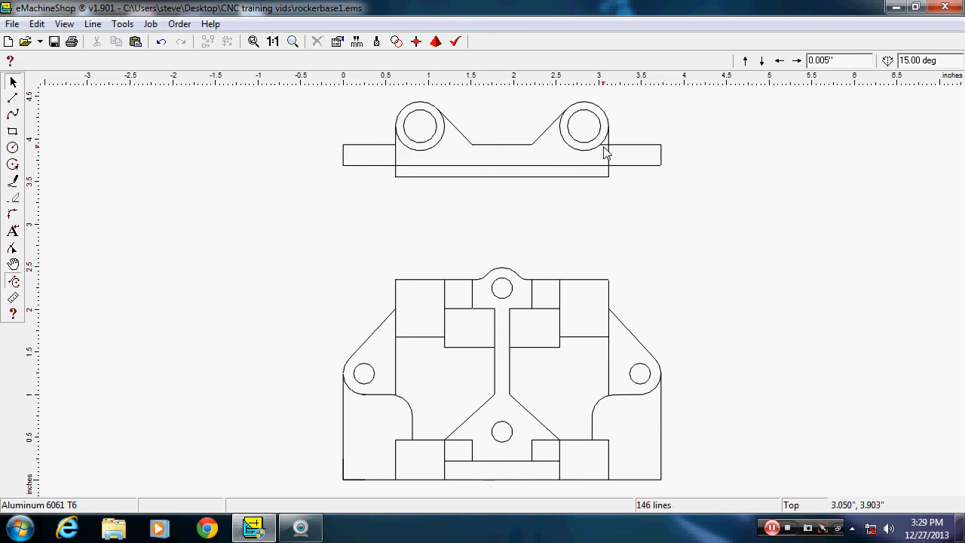
pyautogui.click(606, 151)
pyautogui.press('Delete')
# Step: Delete the stock's bottom edge between the two lower pads in the lower view
pyautogui.click(508, 482)
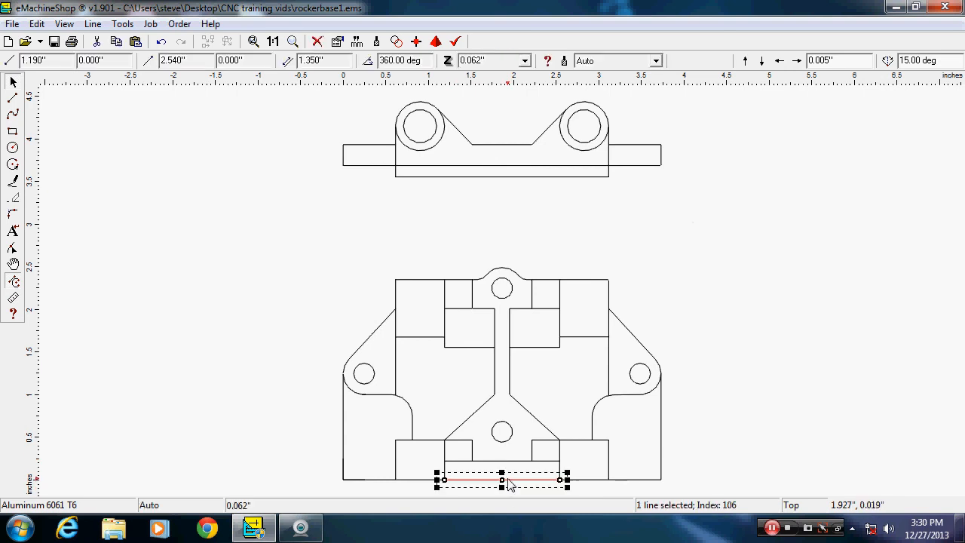
pyautogui.click(790, 404)
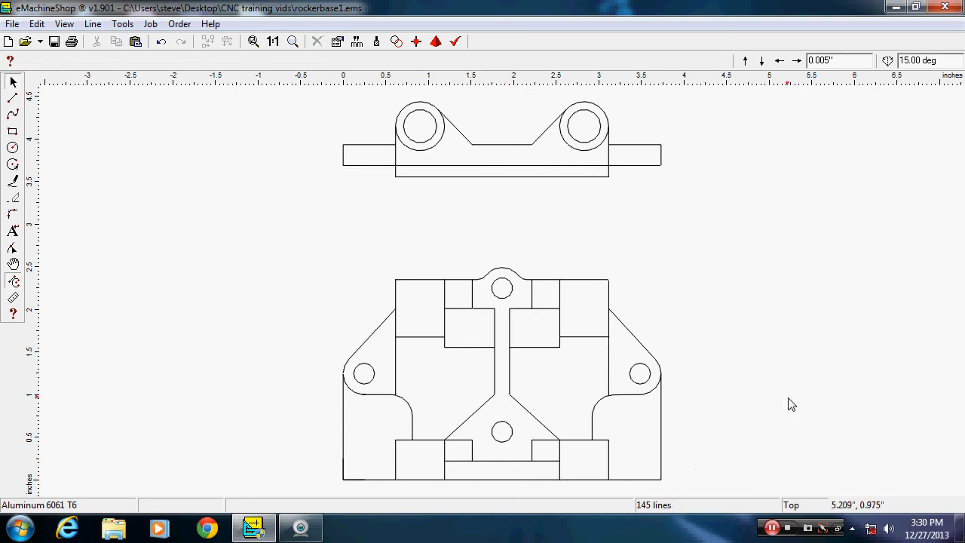
pyautogui.click(509, 480)
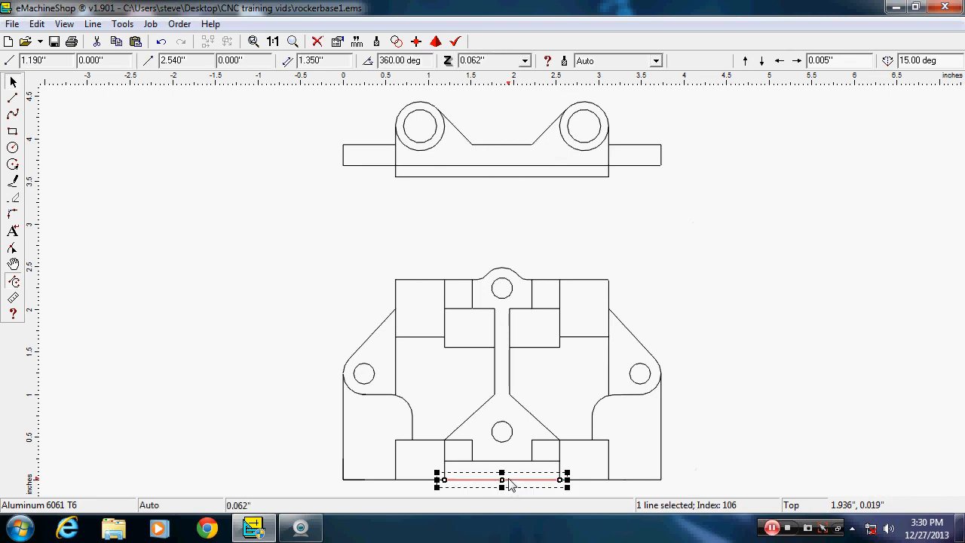
pyautogui.press('Delete')
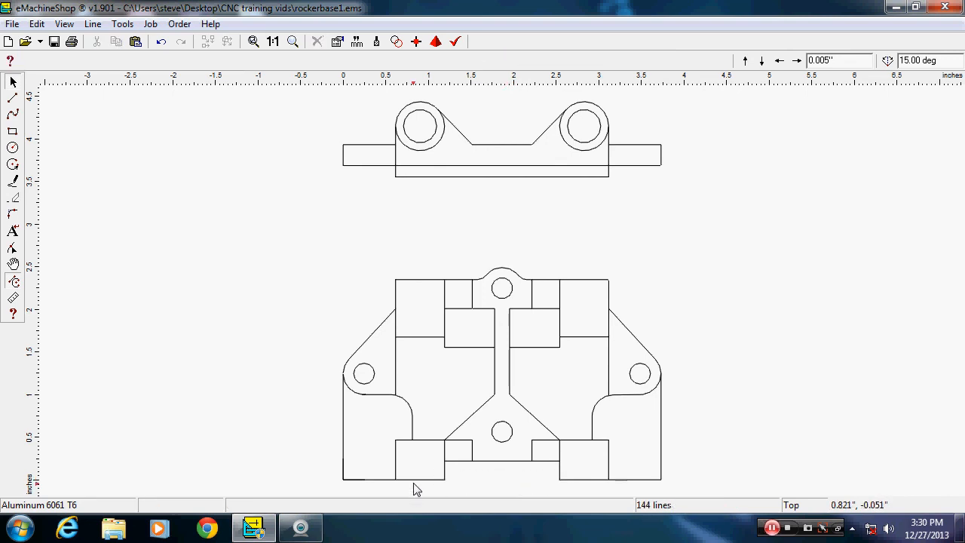
pyautogui.click(415, 480)
pyautogui.press('Delete')
pyautogui.click(36, 24)
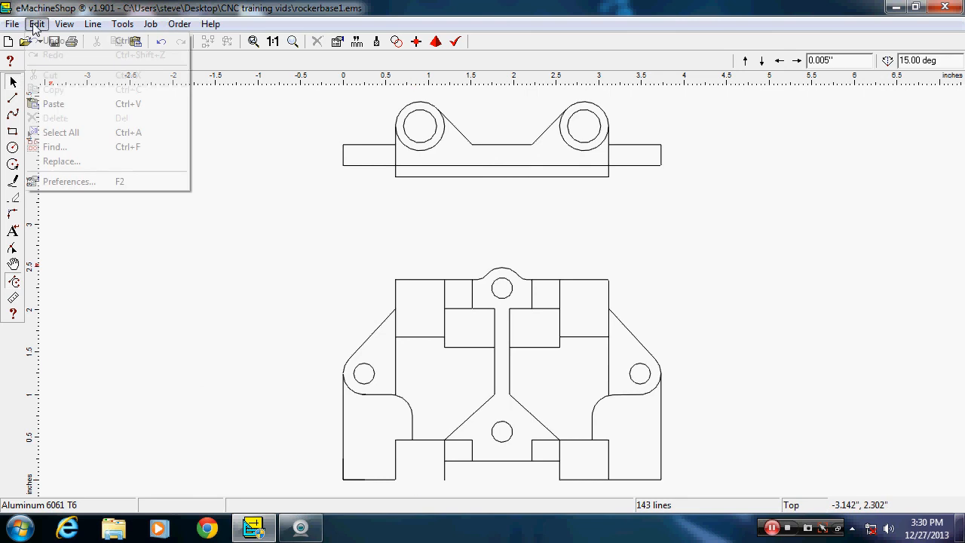
pyautogui.click(50, 41)
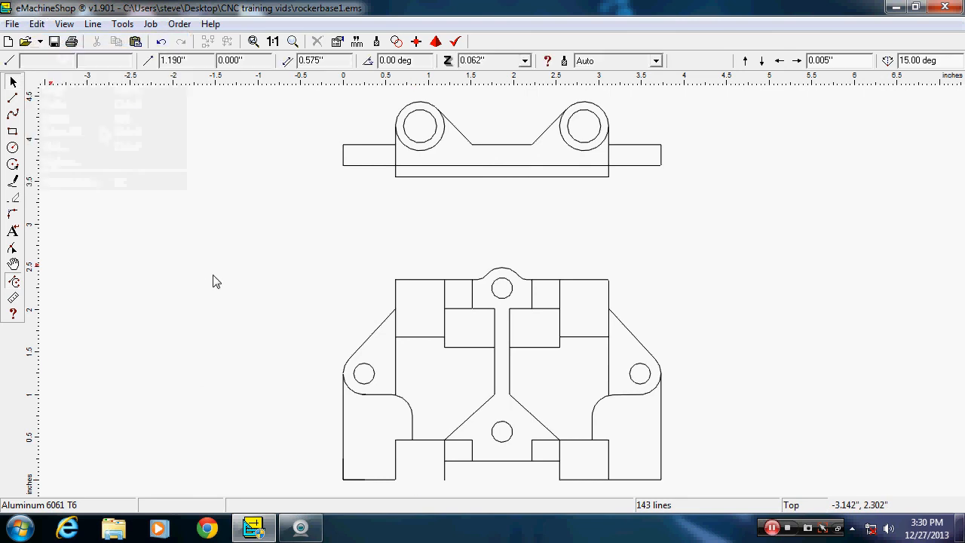
# Step: Delete the stock outline's remaining bottom and side edges outside the left and right lower pads in the lower view
pyautogui.click(377, 479)
pyautogui.press('Delete')
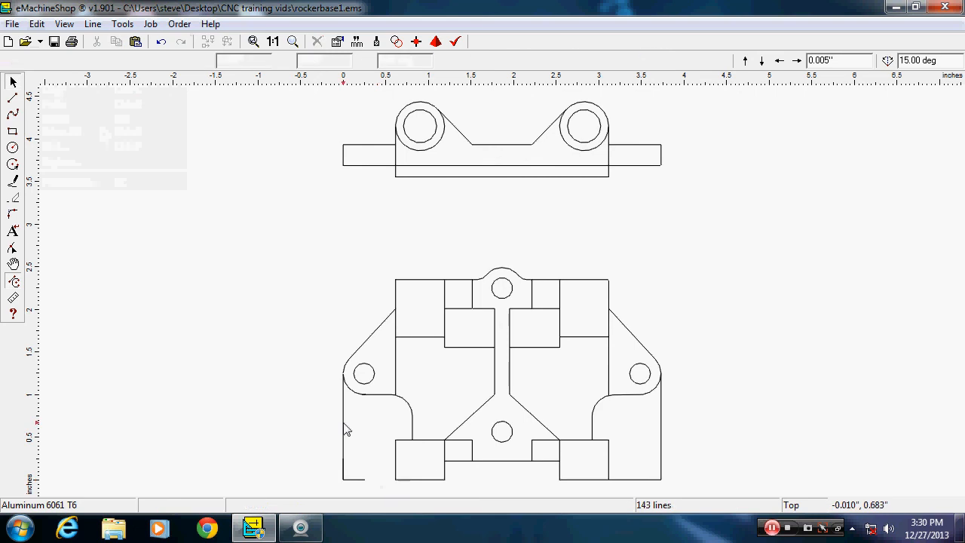
pyautogui.click(343, 429)
pyautogui.press('Delete')
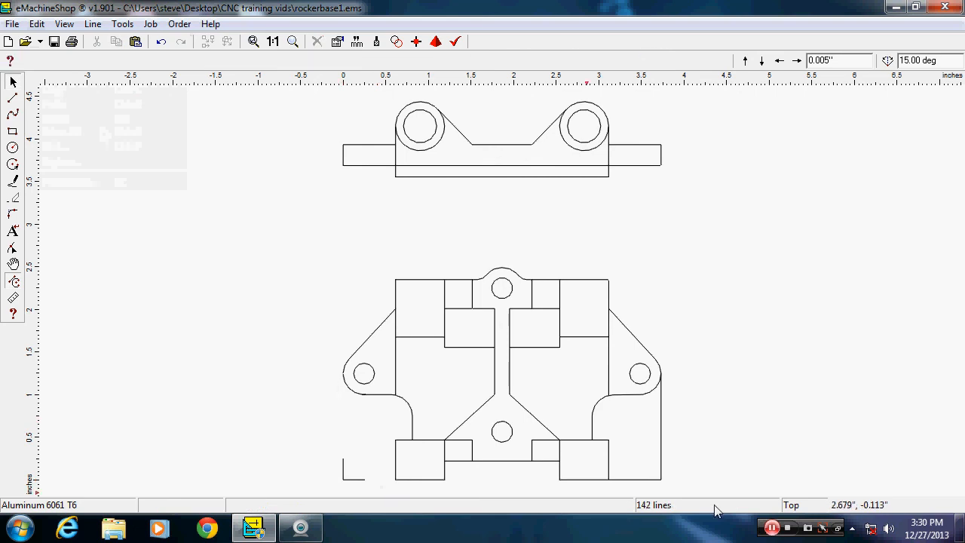
pyautogui.click(630, 480)
pyautogui.press('Delete')
pyautogui.click(662, 455)
pyautogui.press('Delete')
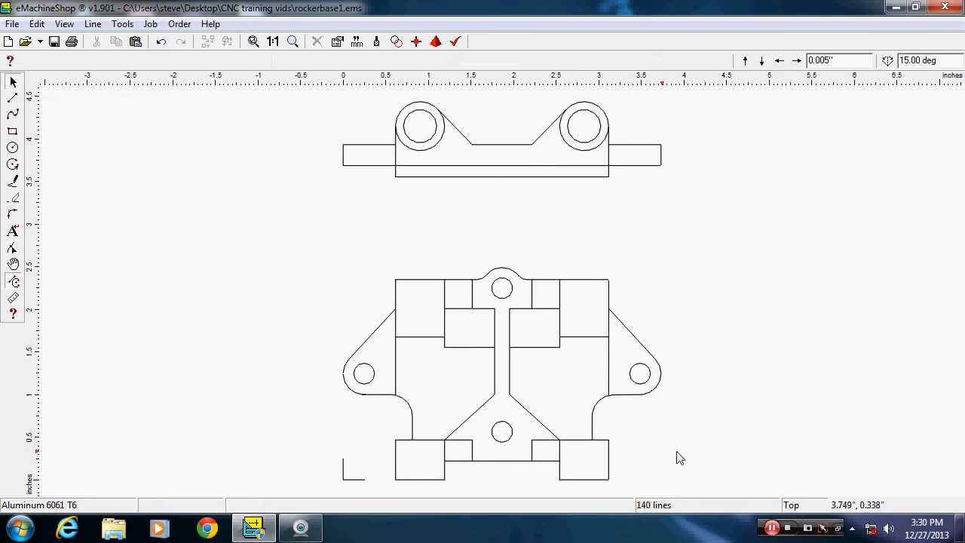